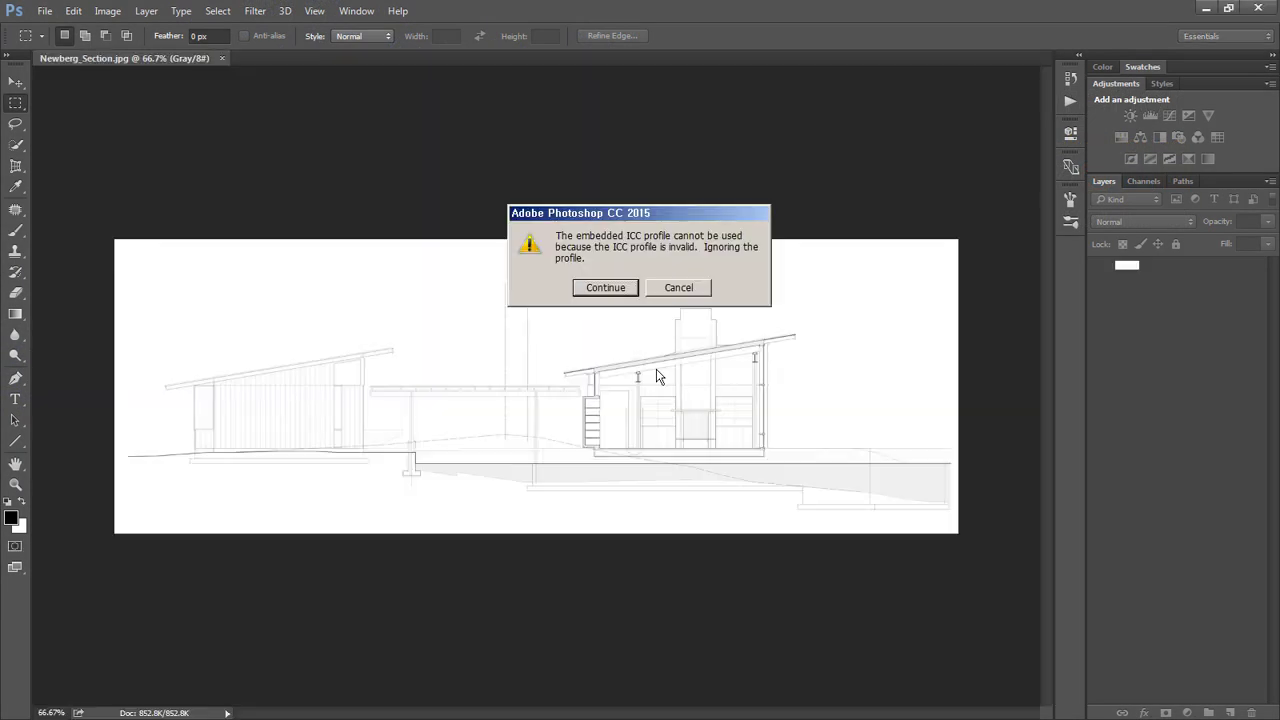
Place the Newberg_Section drawing onto the Newberg_Elevation document as an overlay at 50% opacity.
key("Return")
left_click(301, 57)
mouse_move(206, 59)
left_mouse_down()
mouse_move(630, 515)
mouse_move(640, 260)
left_mouse_up()
left_click_drag(694, 343, 789, 350)
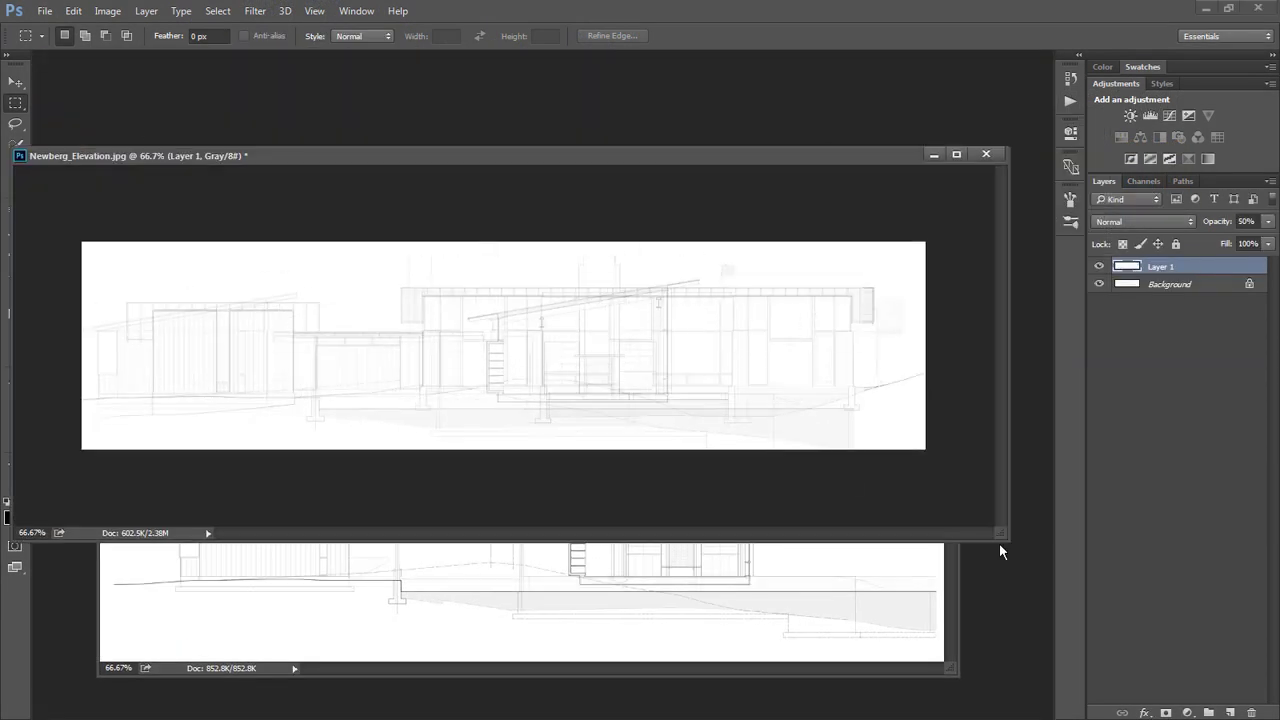
left_click_drag(557, 560, 528, 380, "ctrl")
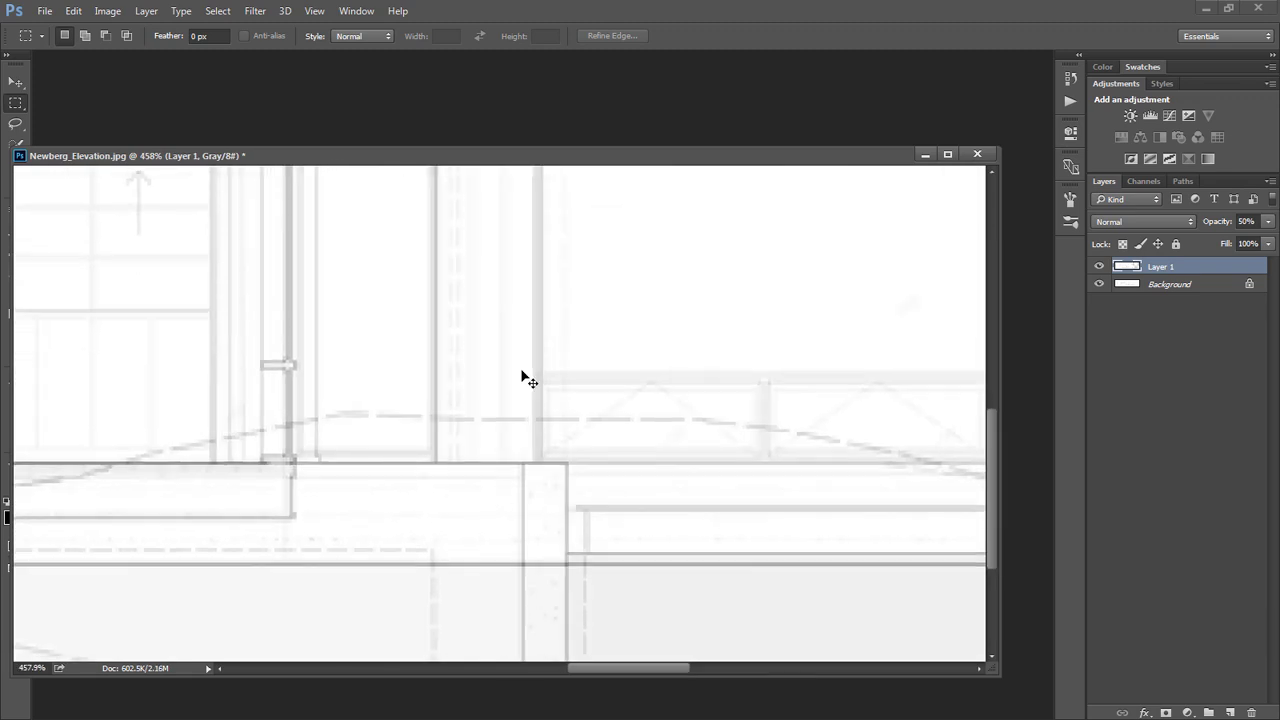
Free-transform the section layer, scaling it down to line up with the elevation.
key("ctrl+1")
key("ctrl+t")
scroll(207, 385, "left", 2)
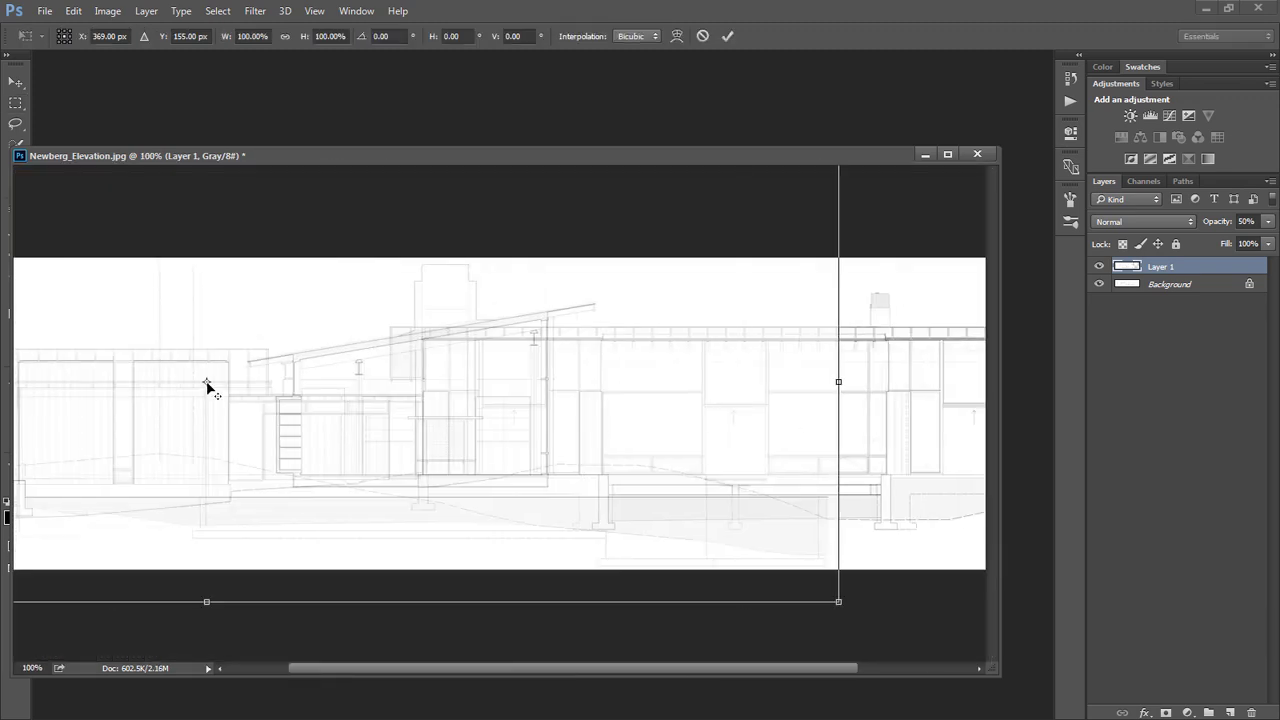
scroll(600, 475, "up", 2, "alt")
scroll(686, 466, "down", 3, "alt")
mouse_move(694, 245)
left_mouse_down()
mouse_move(690, 290)
mouse_move(640, 280)
mouse_move(668, 253)
mouse_move(660, 262)
left_mouse_up()
scroll(491, 360, "up", 3, "alt")
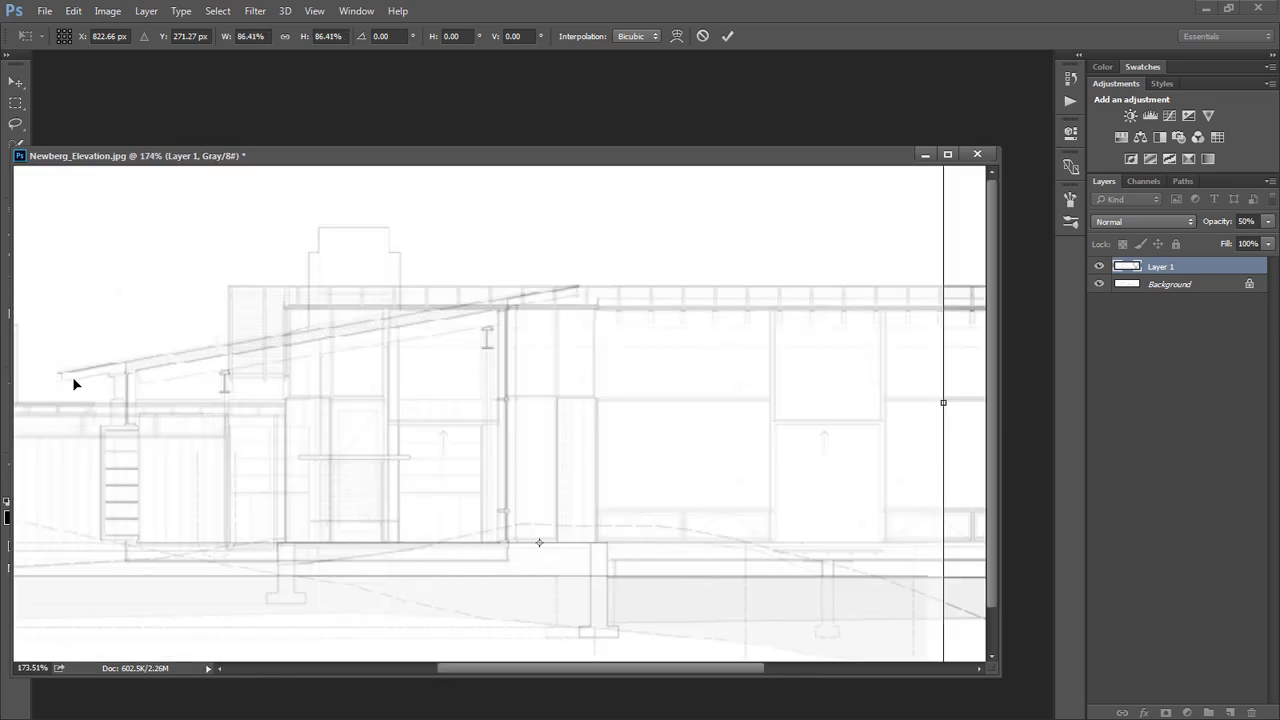
key("Return")
Hide the overlaid Layer 1 and close the section document.
scroll(424, 375, "down", 3, "alt")
left_click(1099, 266)
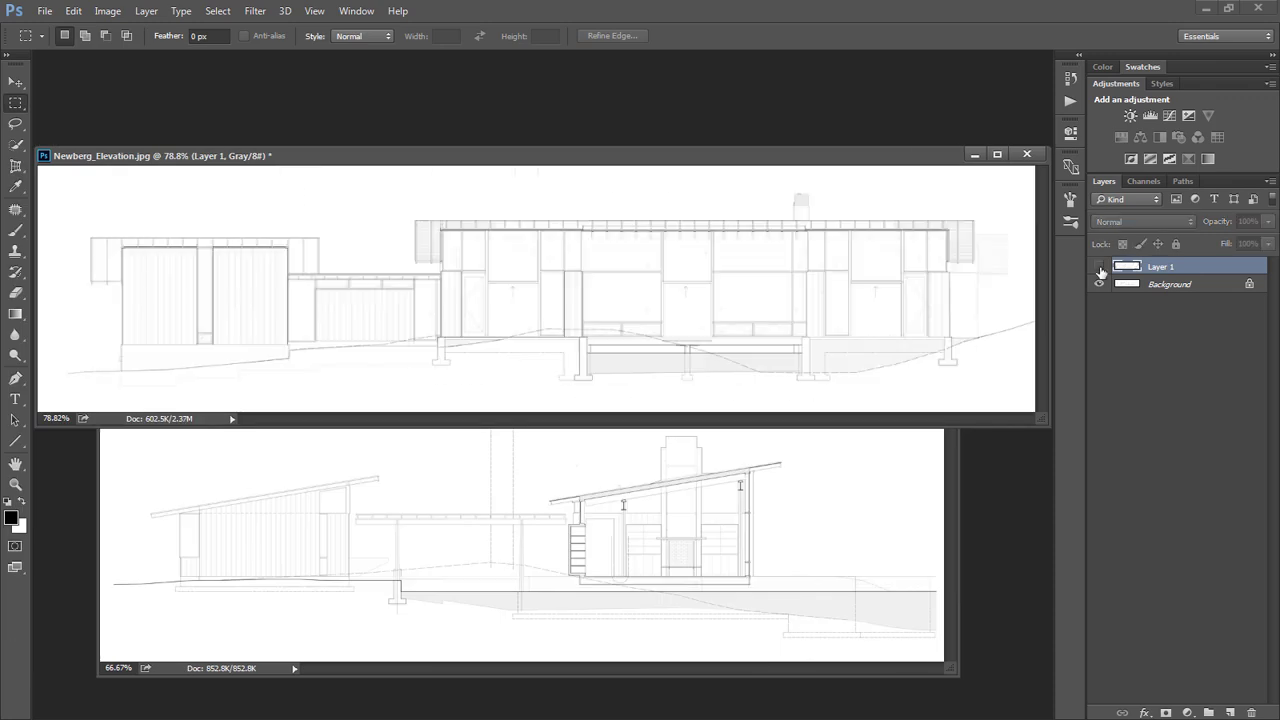
left_click(920, 408)
key("ctrl+w")
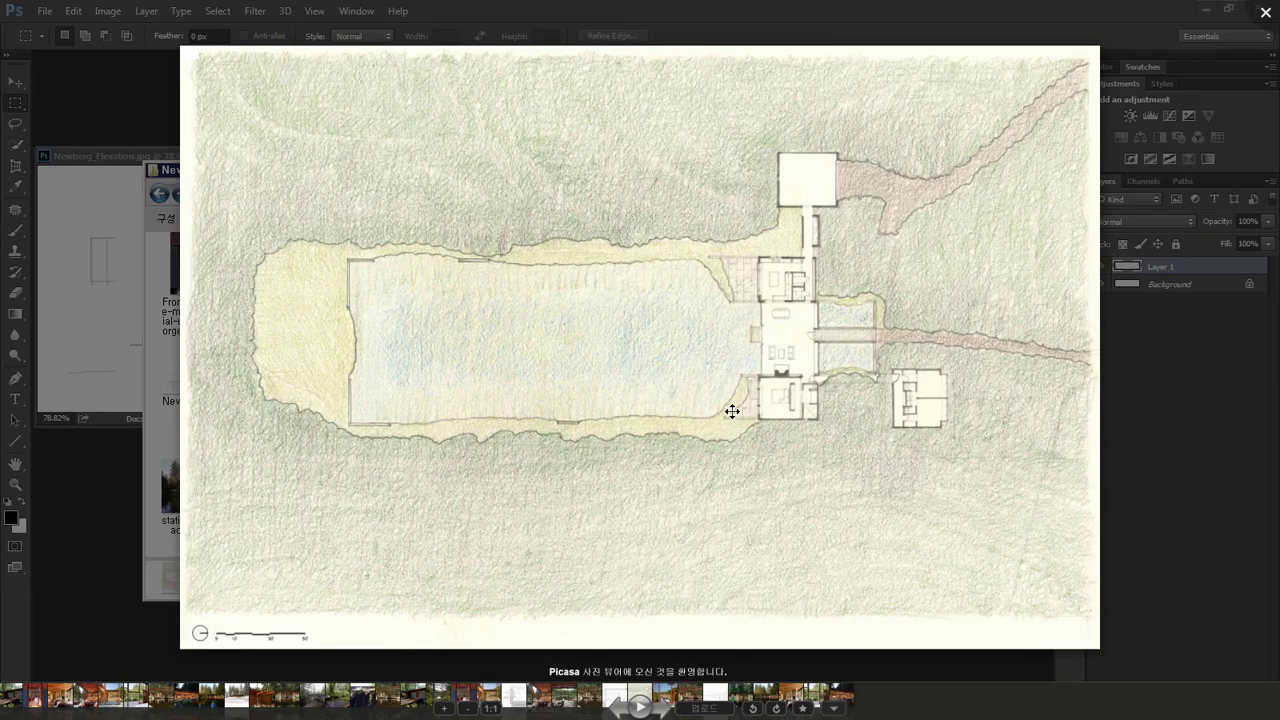
Zoom into the coloured site plan, pan across the house, then close Picasa.
scroll(830, 347, "up", 2)
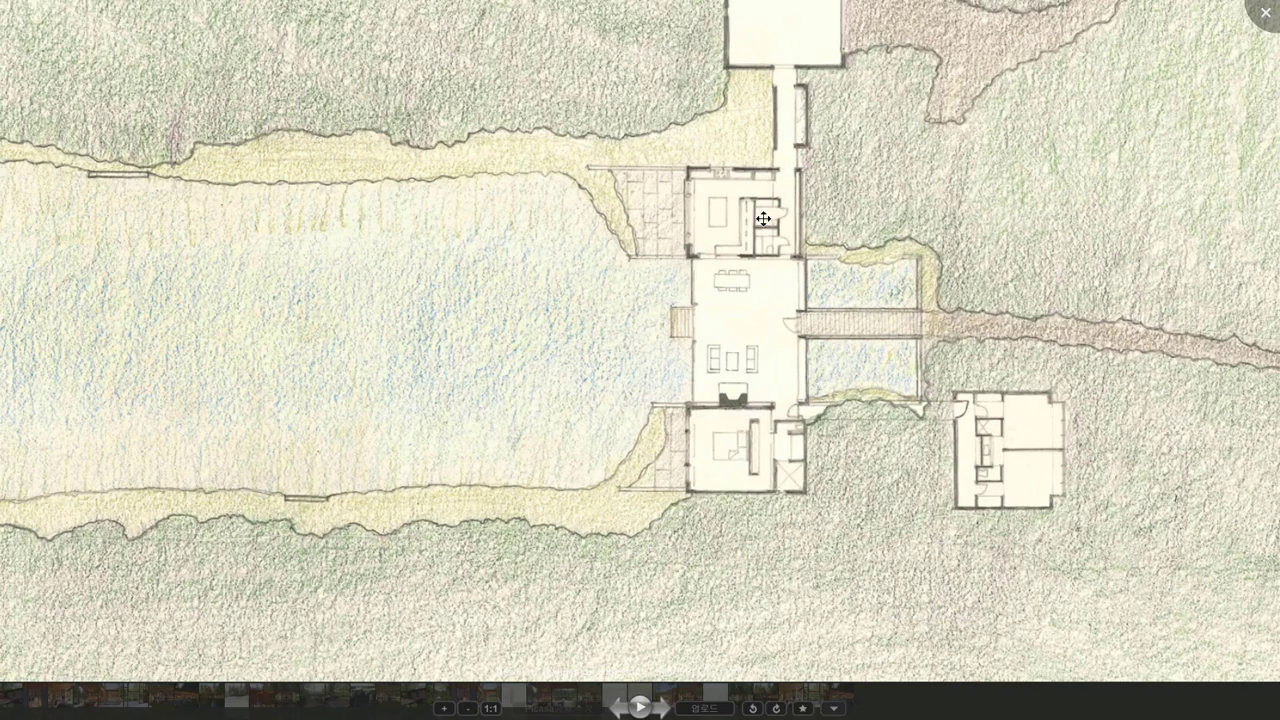
left_click_drag(772, 321, 692, 393)
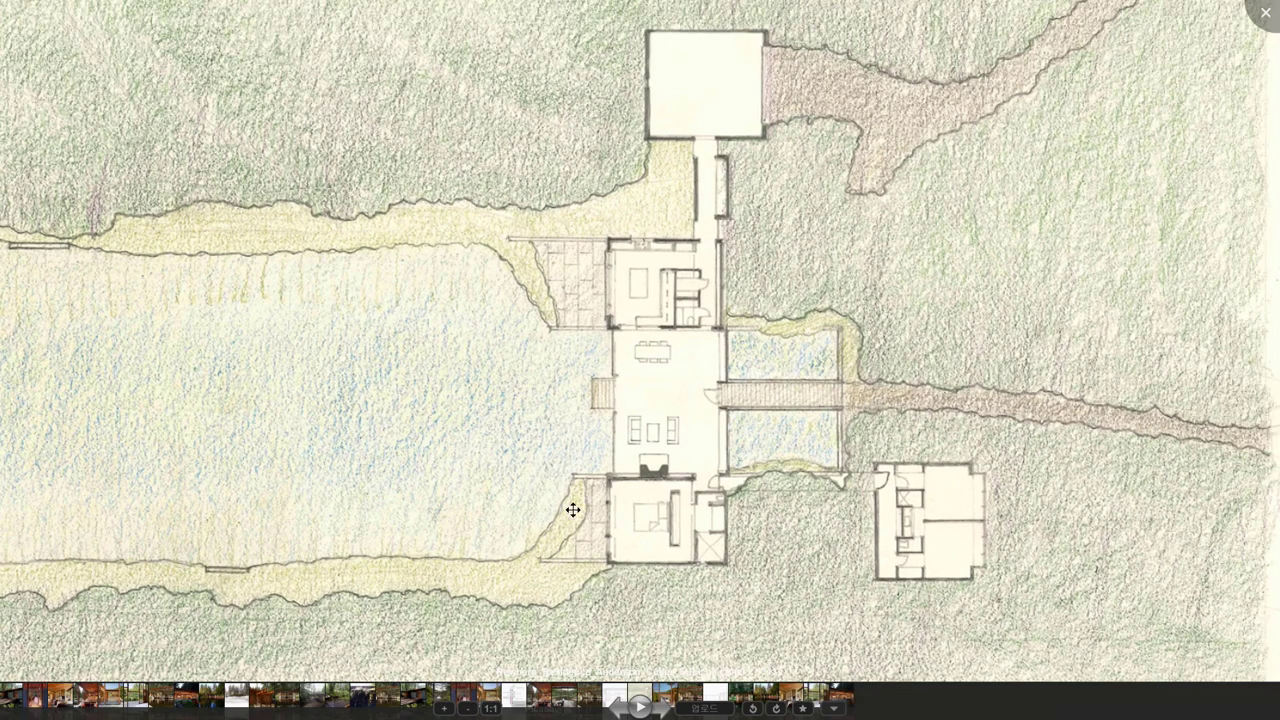
key("Escape")
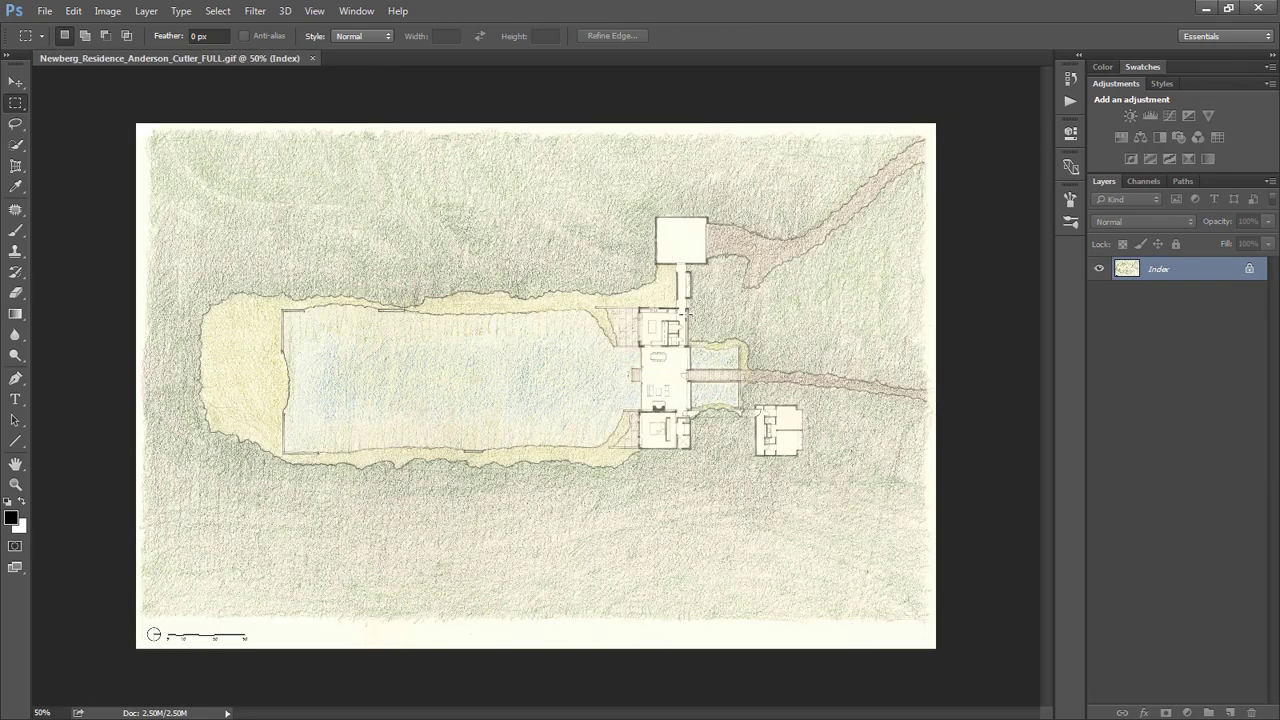
Close the elevation unsaved, rotate the site plan 90° counter-clockwise and select the house area.
left_click(107, 11)
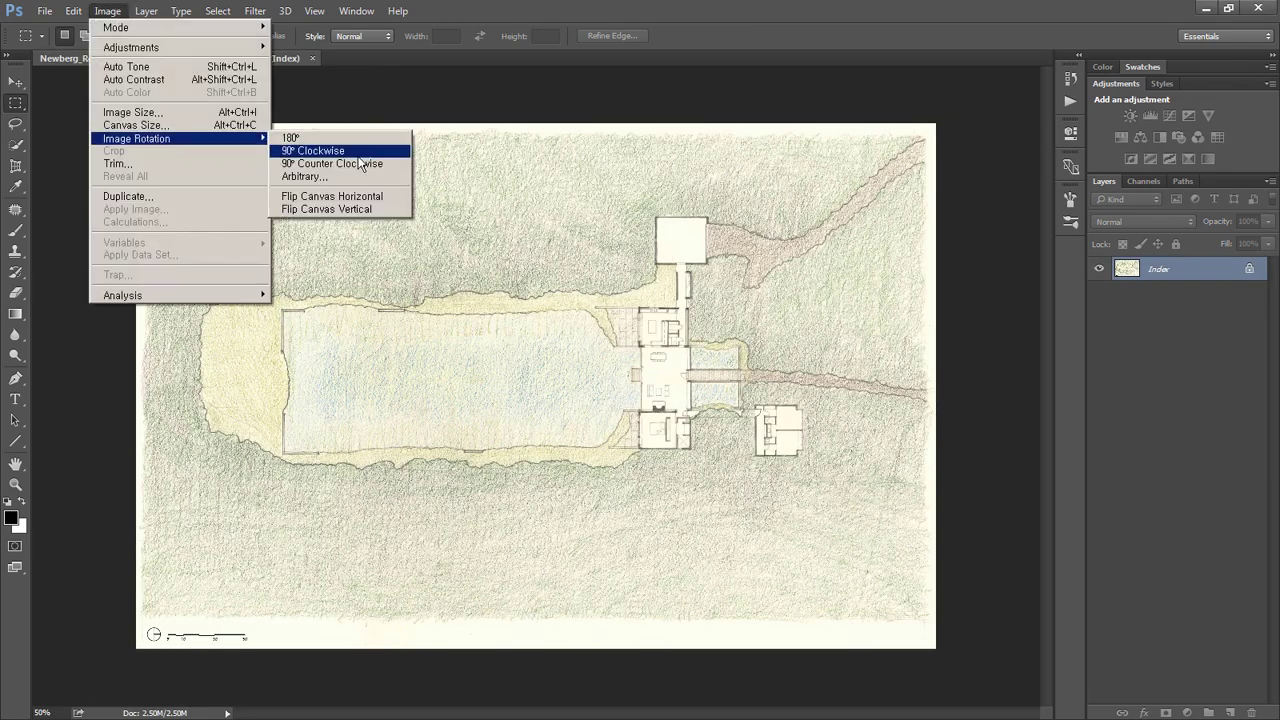
left_click(330, 164)
left_click_drag(326, 98, 657, 323)
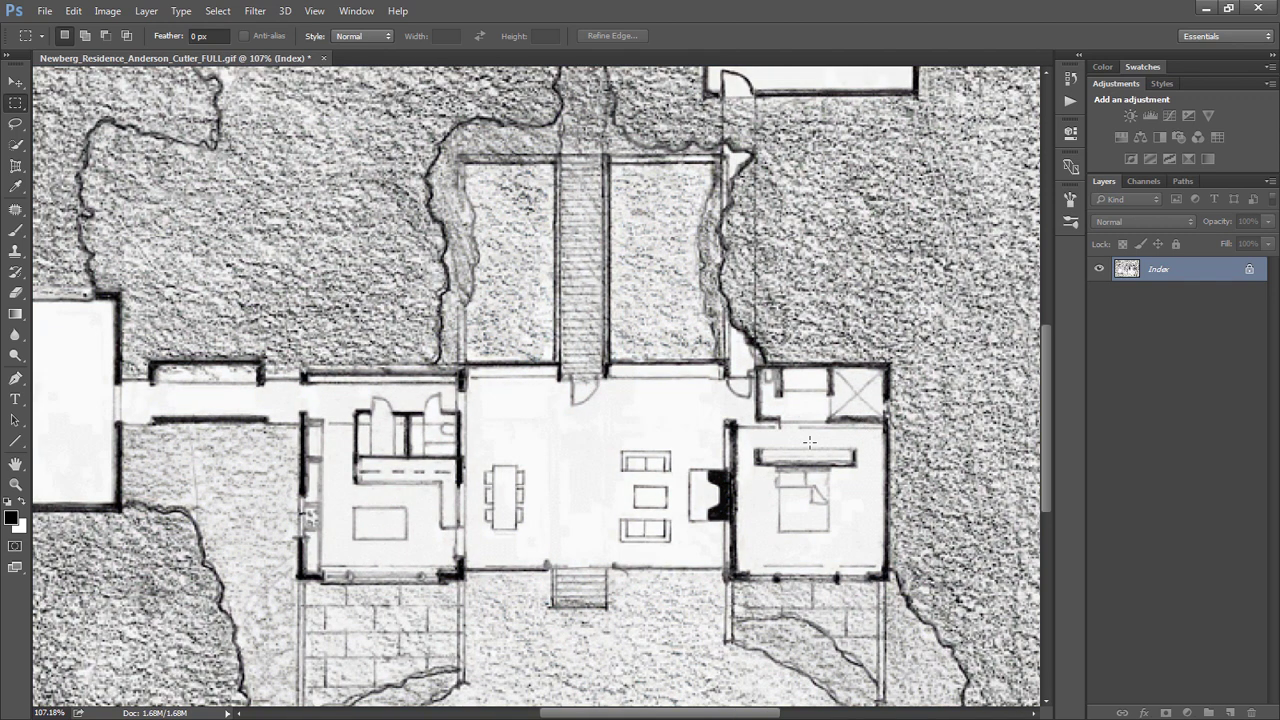
Convert the site plan to RGB Color and apply Unsharp Mask at Amount 70, then close it.
left_click(107, 11)
left_click(320, 77)
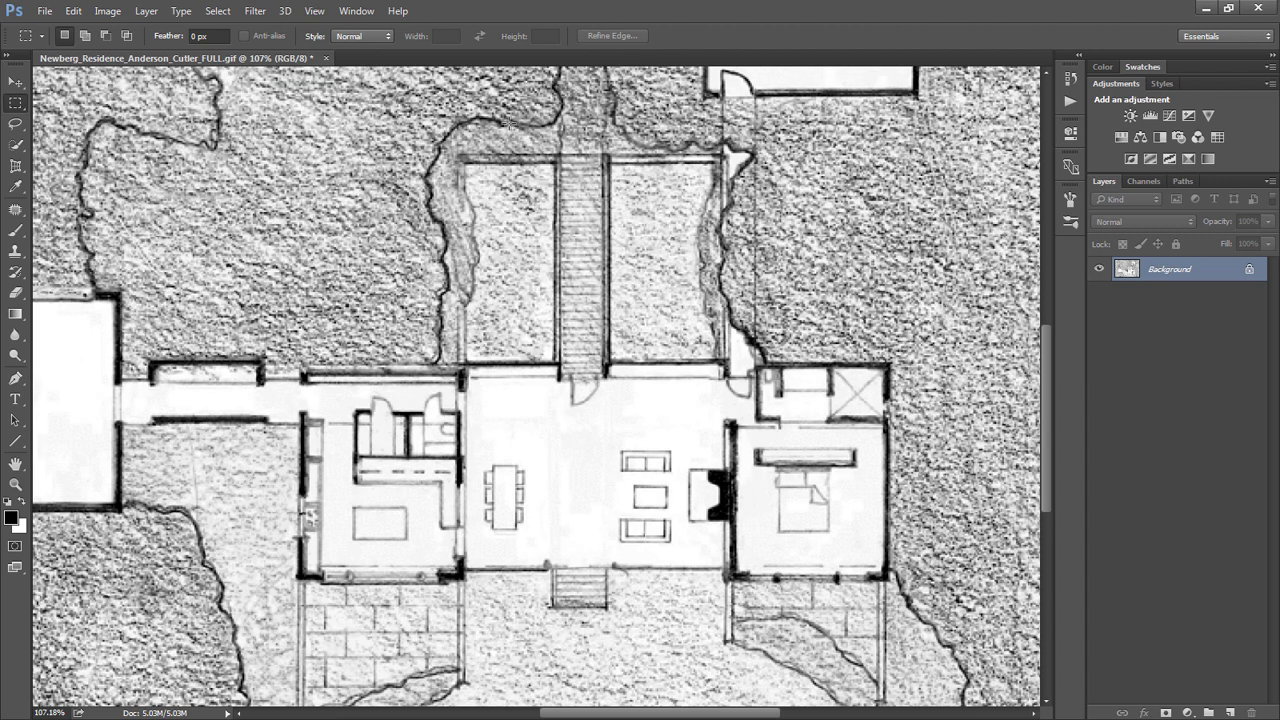
left_click(255, 11)
left_click(505, 302)
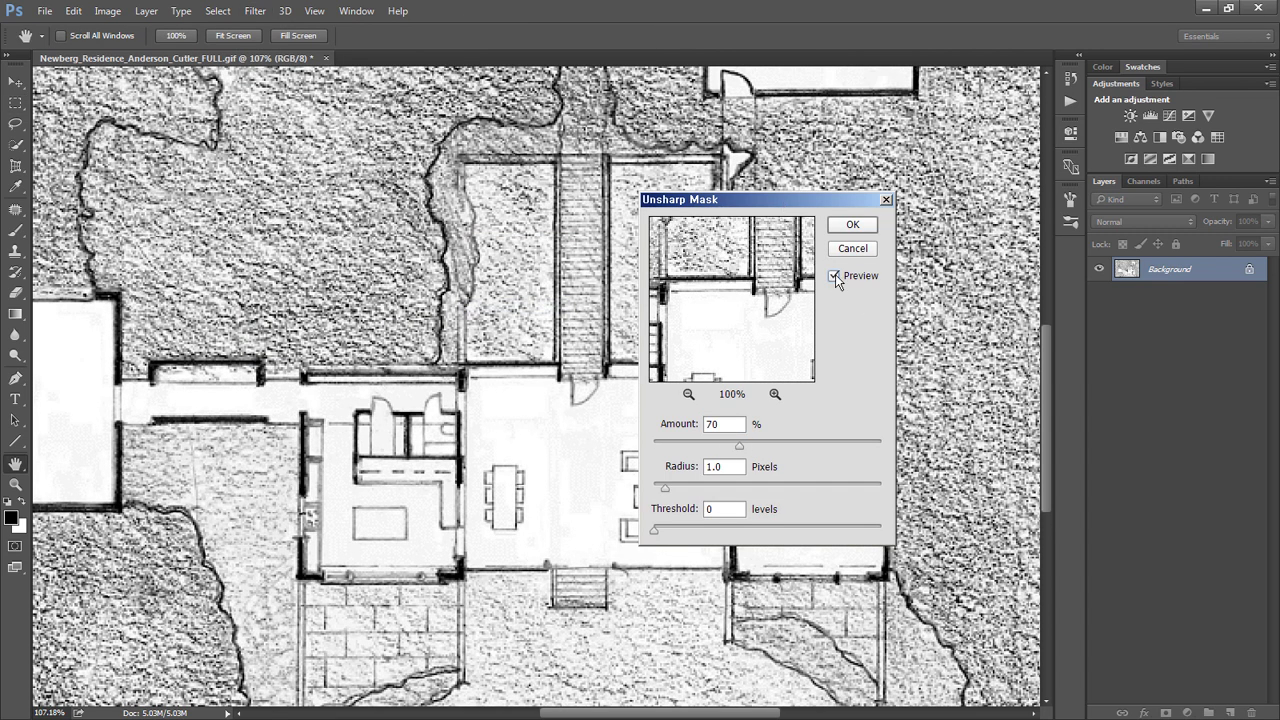
left_click(852, 224)
key("m")
key("ctrl+0")
key("ctrl+w")
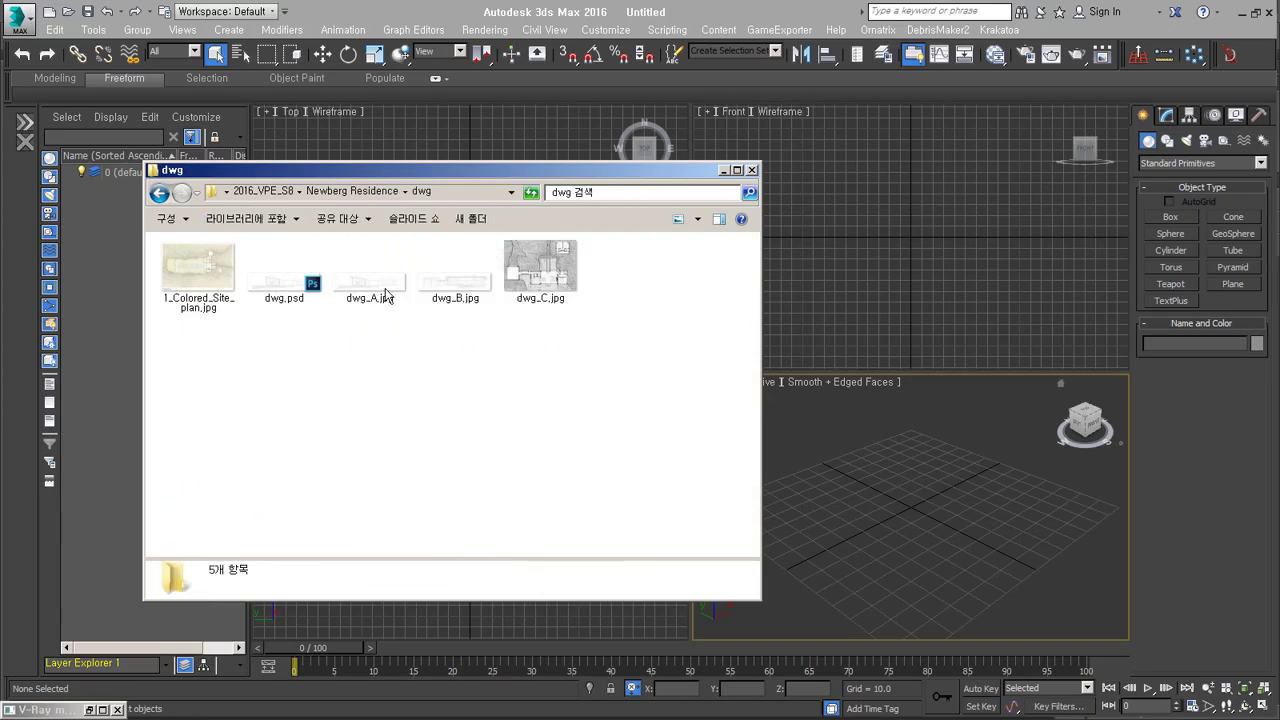
Check the drawing images' dimensions in the dwg folder and pick dwg_B.jpg.
left_click(217, 278)
left_click(375, 298)
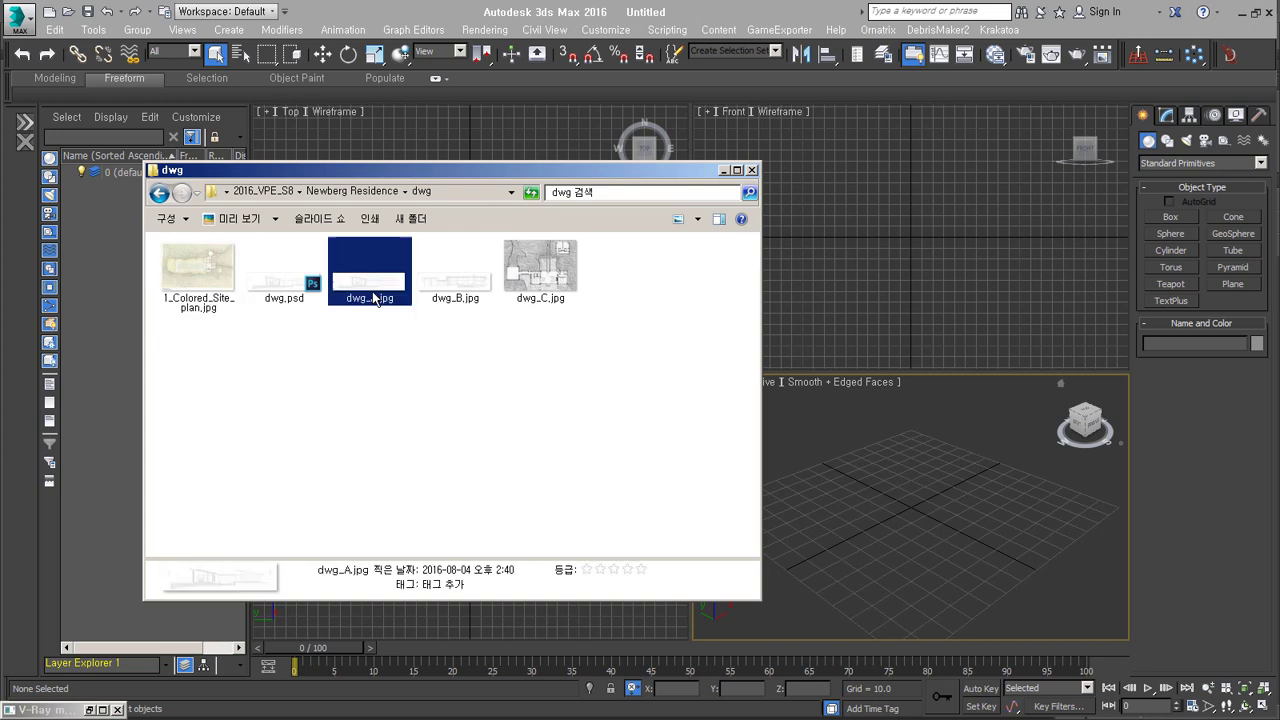
left_click_drag(760, 599, 874, 597)
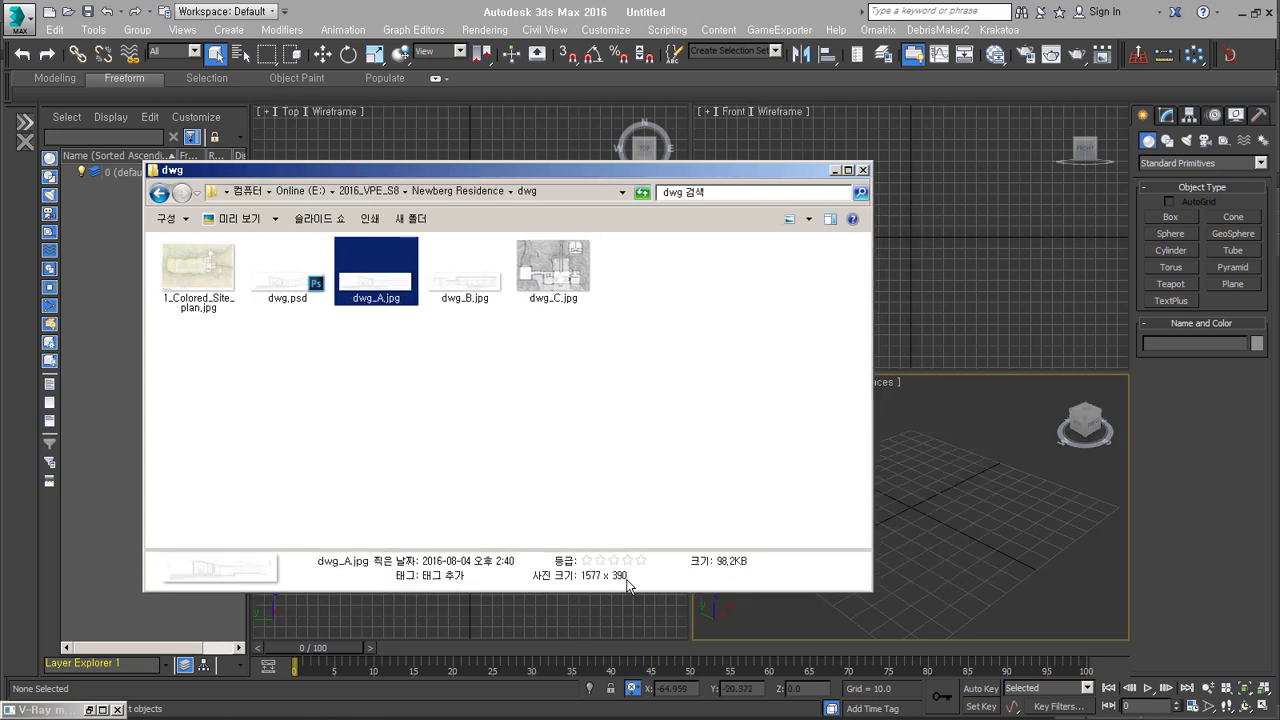
left_click_drag(400, 170, 279, 178)
left_click(343, 280)
Texture the 1577 × 390 plane by dropping dwg_B.jpg onto it.
left_click(1222, 457)
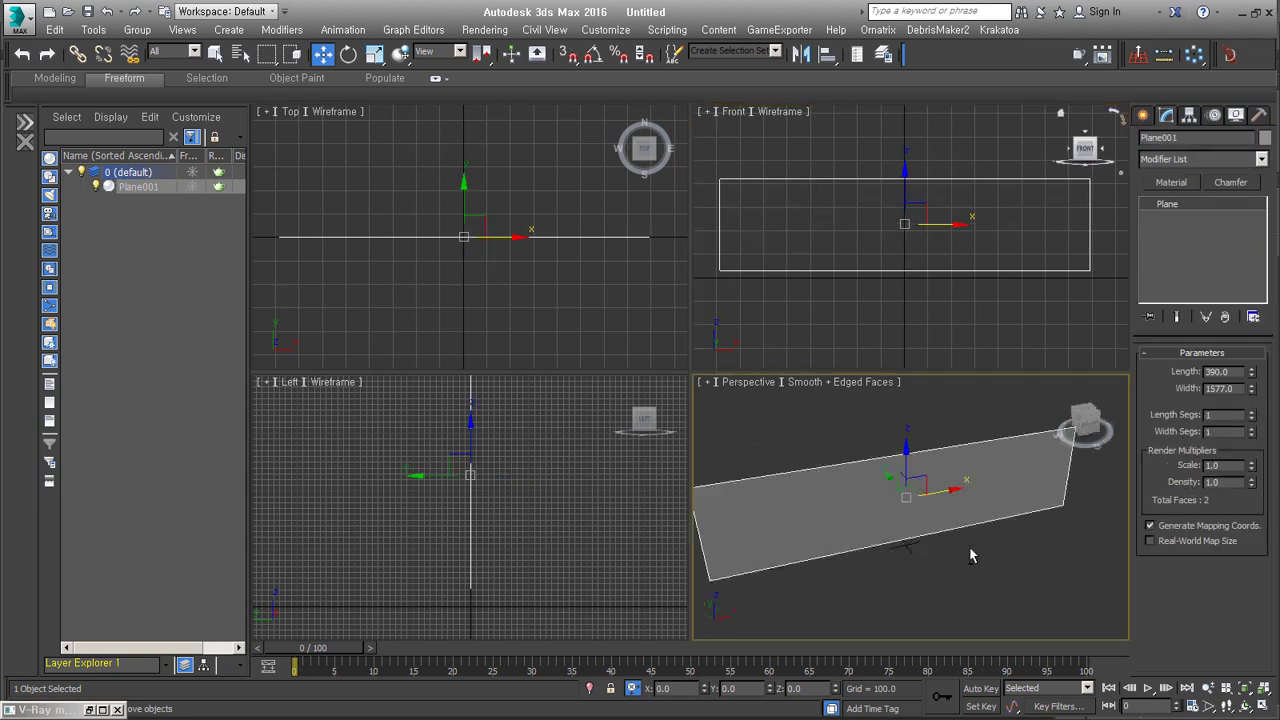
middle_click_drag(970, 556, 980, 540, "alt")
key("alt+Tab")
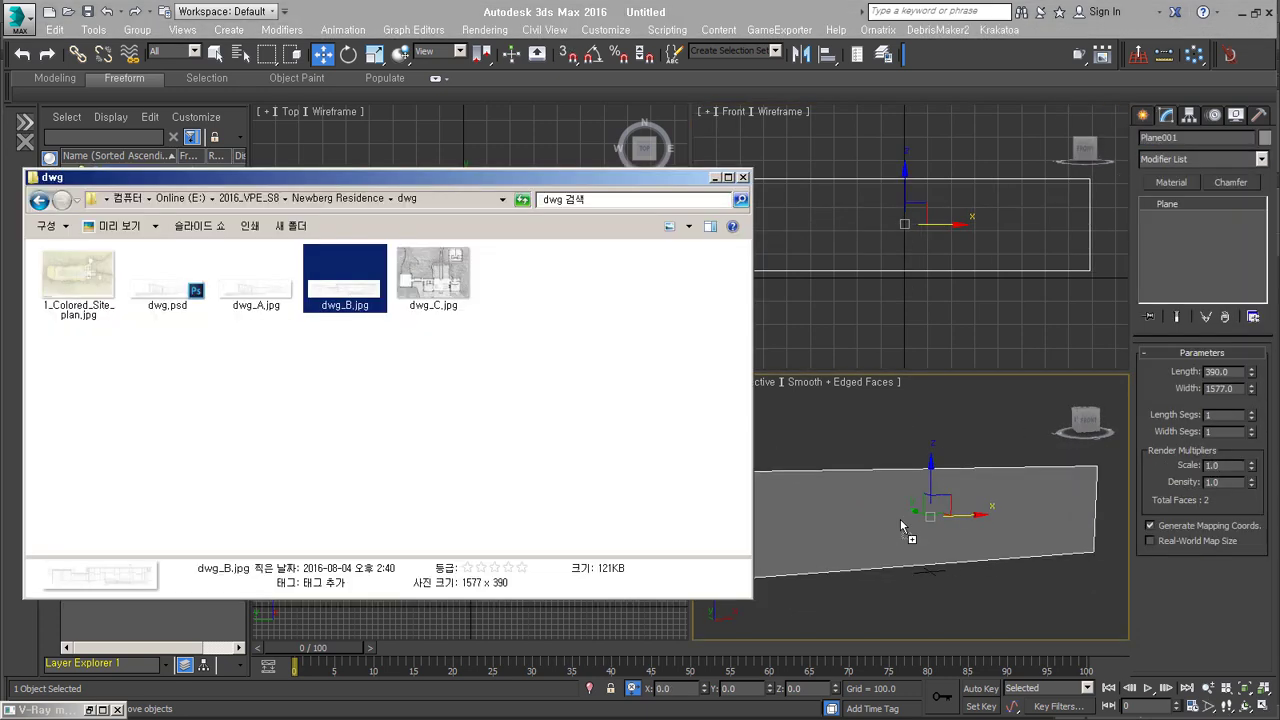
left_click_drag(900, 525, 900, 525)
scroll(1014, 620, "up", 3)
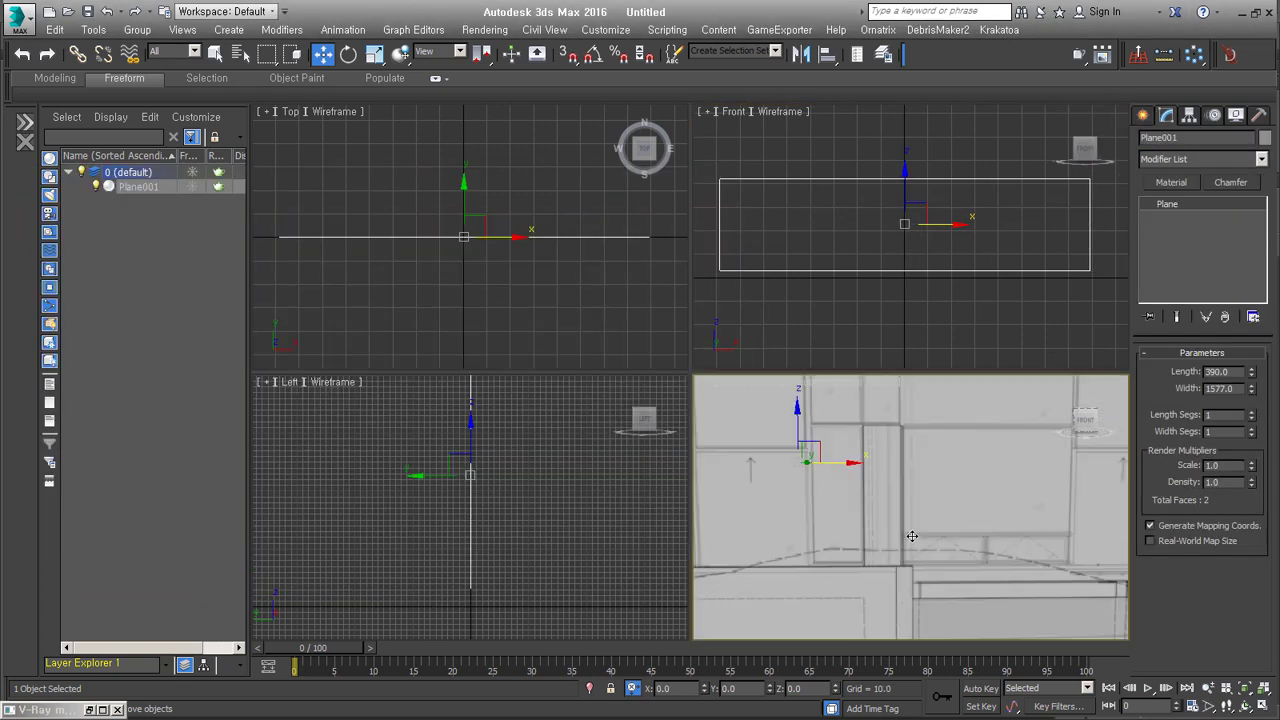
right_click(1244, 699)
In Preferences > Viewports, set the Direct3D driver to Match Bitmap Size as Closely as Possible and confirm.
key("Escape")
left_click(606, 29)
left_click(620, 262)
left_click(523, 466)
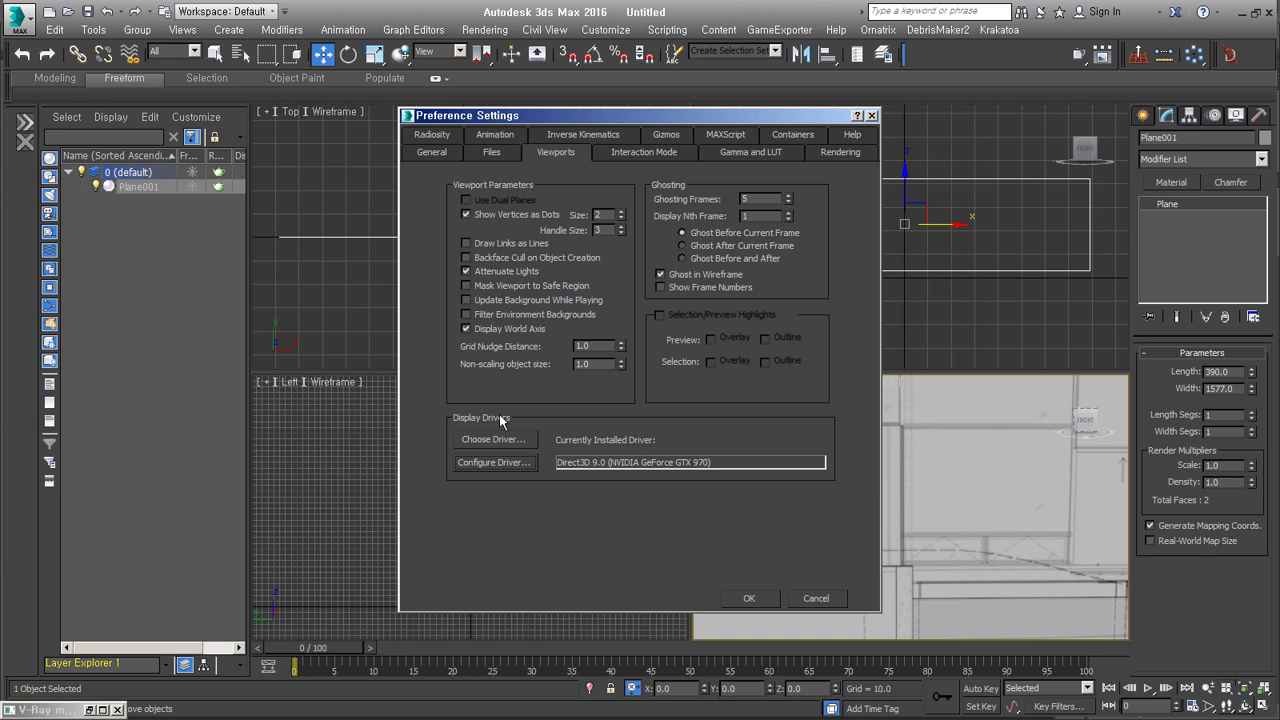
left_click(507, 466)
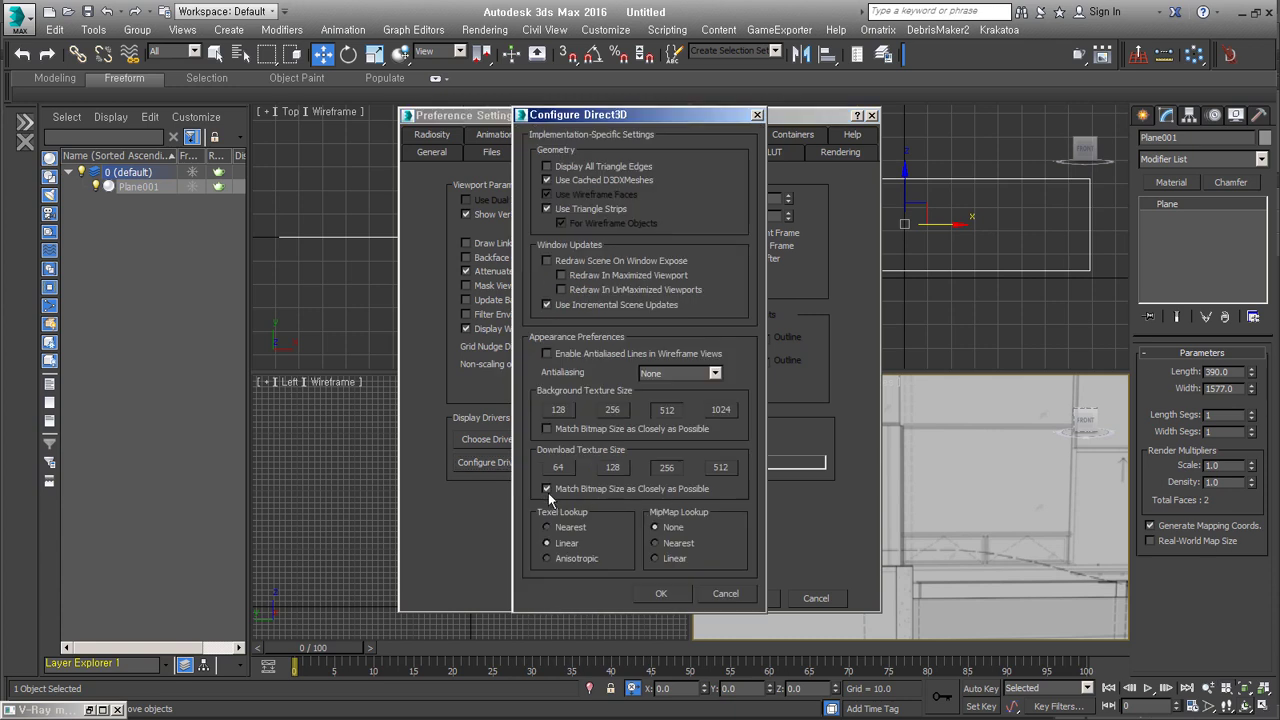
left_click(727, 594)
left_click(635, 329)
left_click(595, 407)
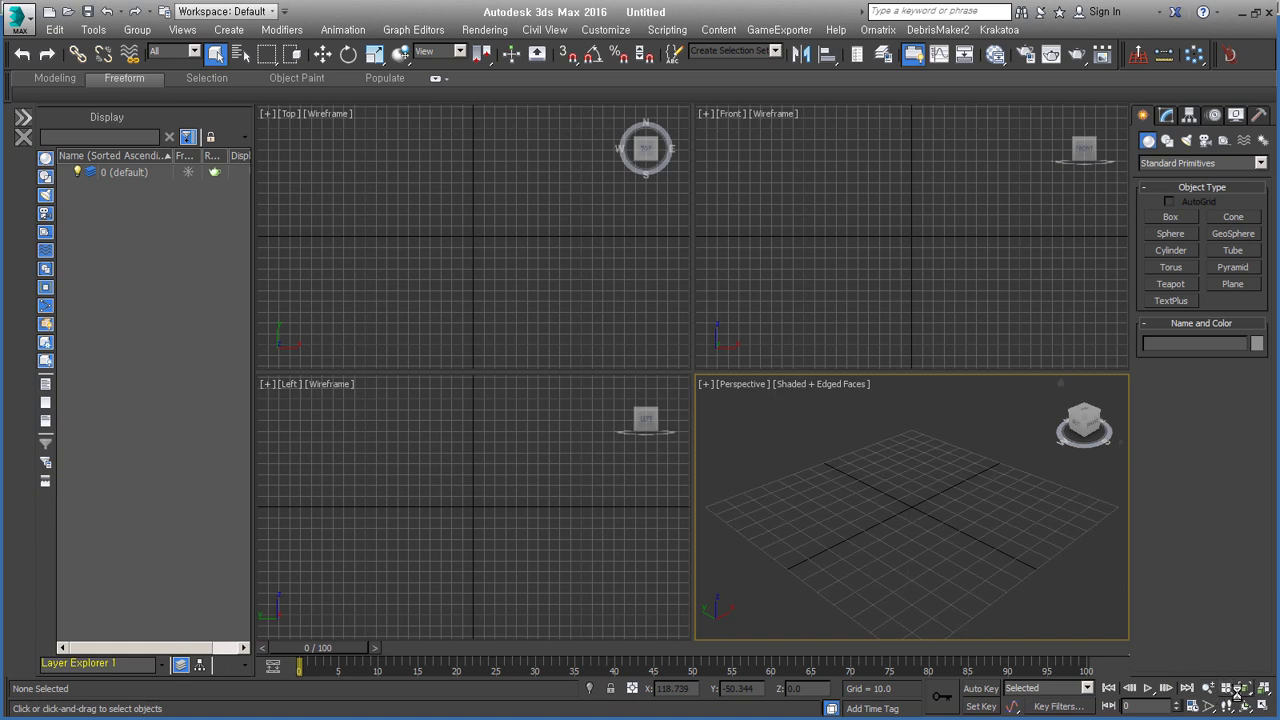
Raise the viewport texture resolution in Display Performance.
right_click(1238, 692)
left_click(479, 175)
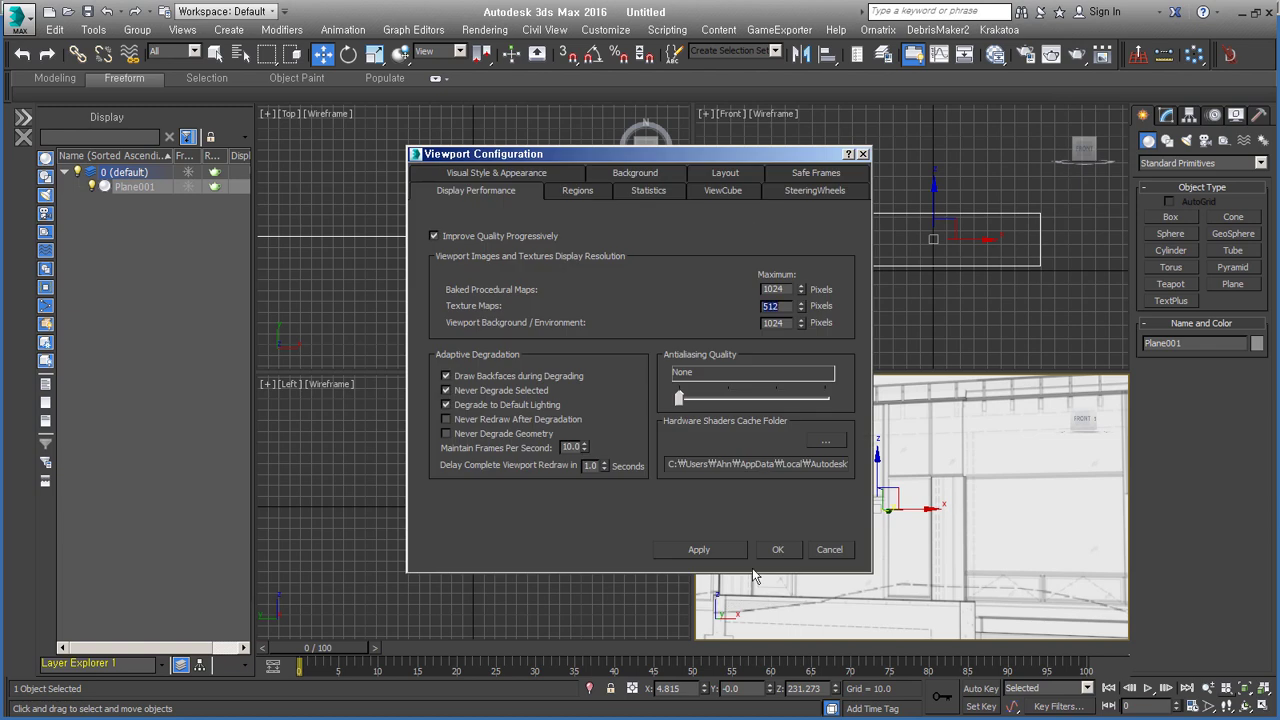
left_click(781, 320)
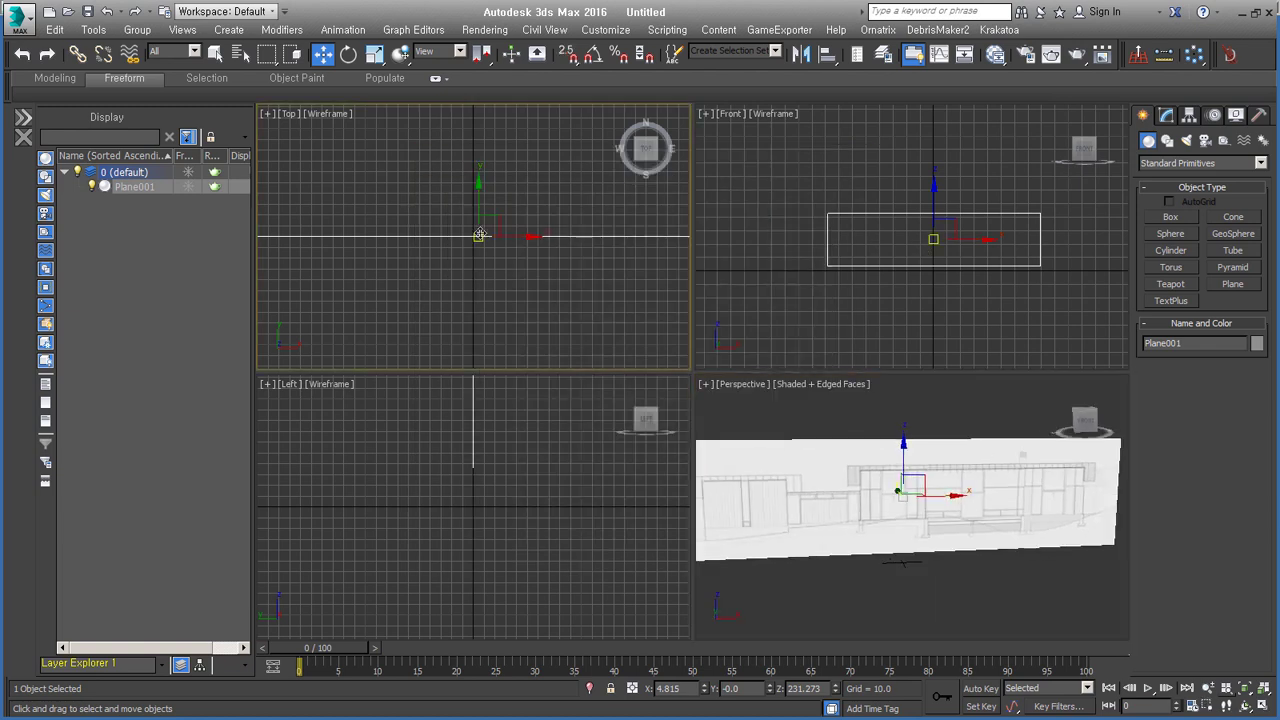
Clone the plane with a snapped 90° rotation and turn the copy to face correctly.
key("e")
key("a")
left_click_drag(905, 545, 845, 537, "shift")
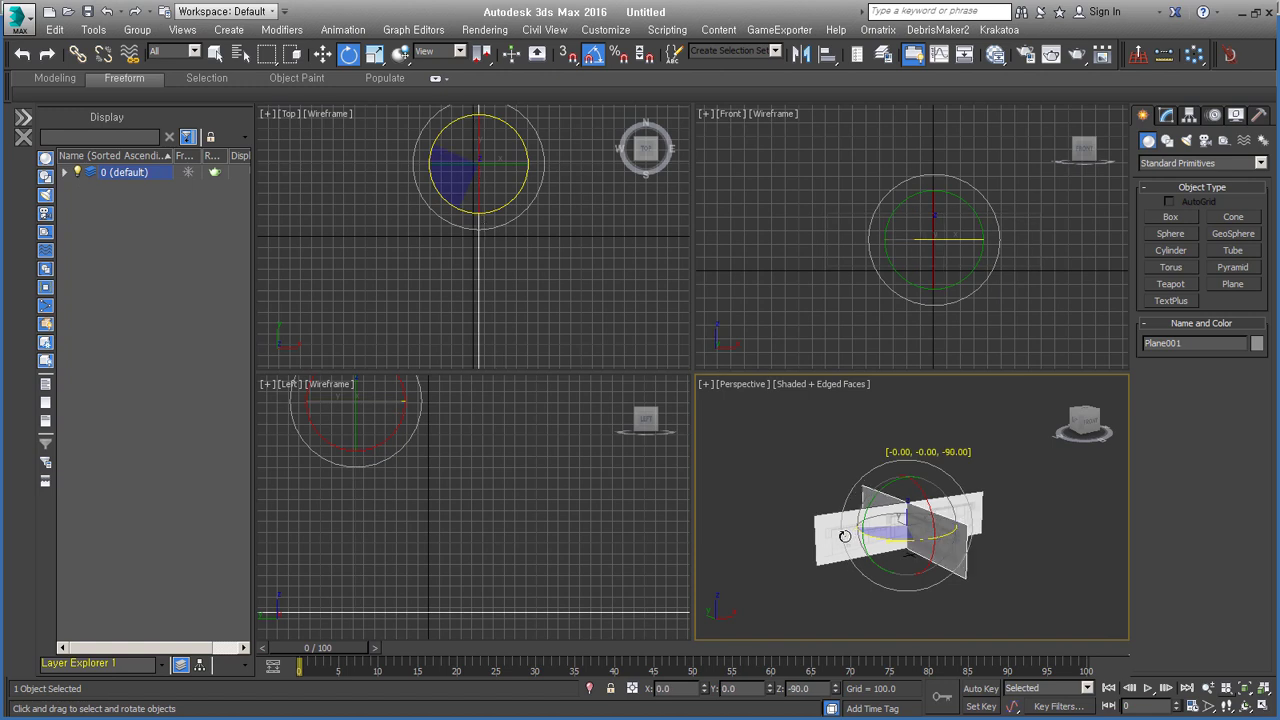
left_click(641, 433)
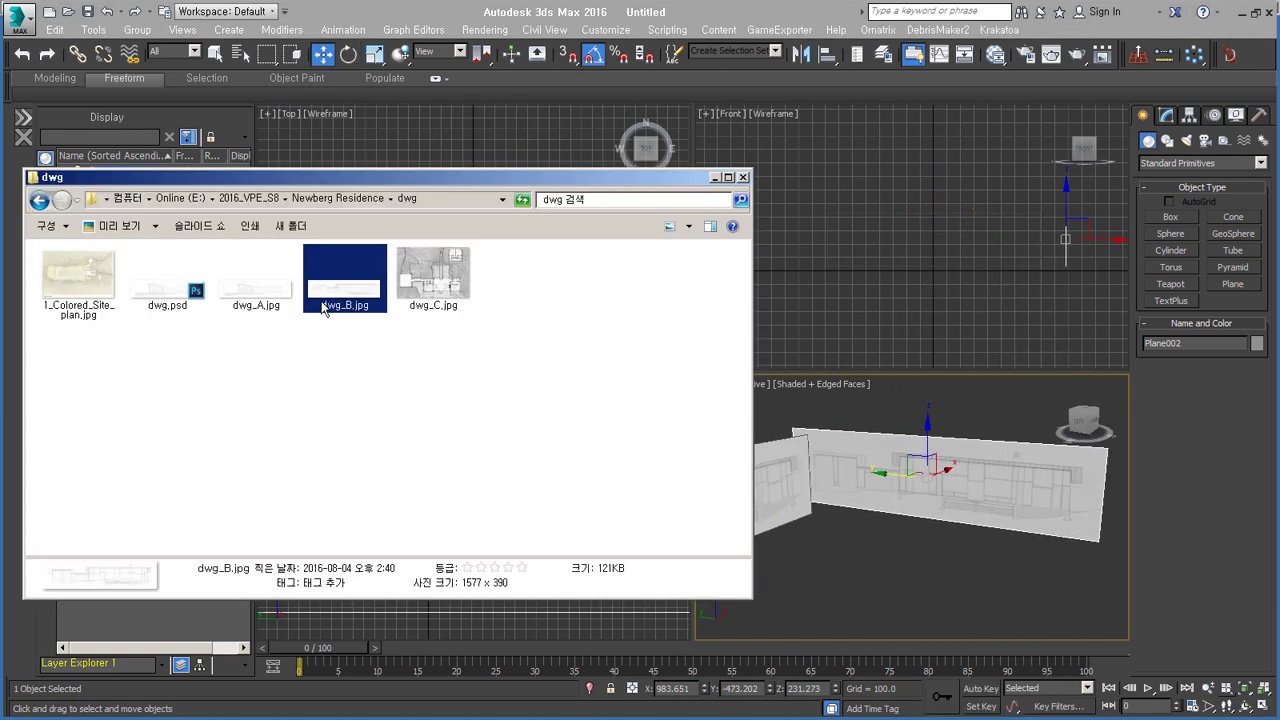
right_click(911, 425)
left_click(957, 443)
left_click_drag(980, 500, 894, 480)
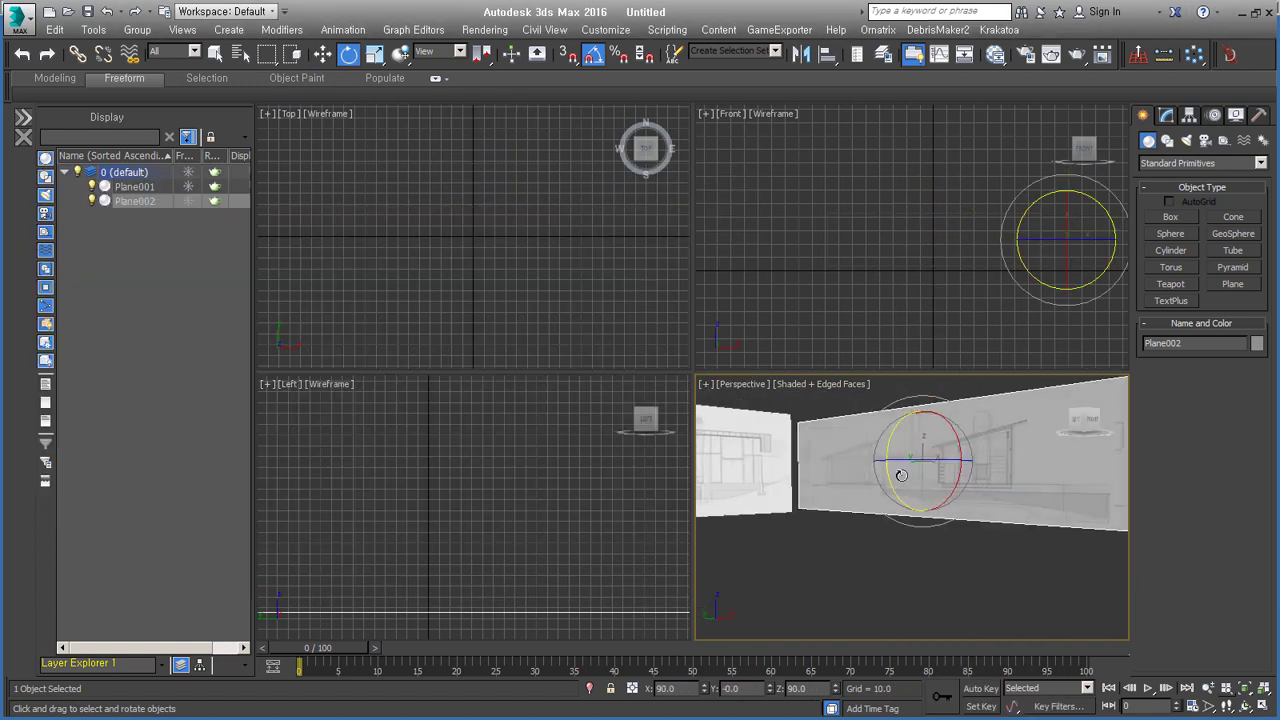
key("w")
Rename both planes dwg00 and dwg01 and put them in a new dwg layer.
scroll(969, 477, "down", 3)
key("ctrl+a")
left_click(93, 29)
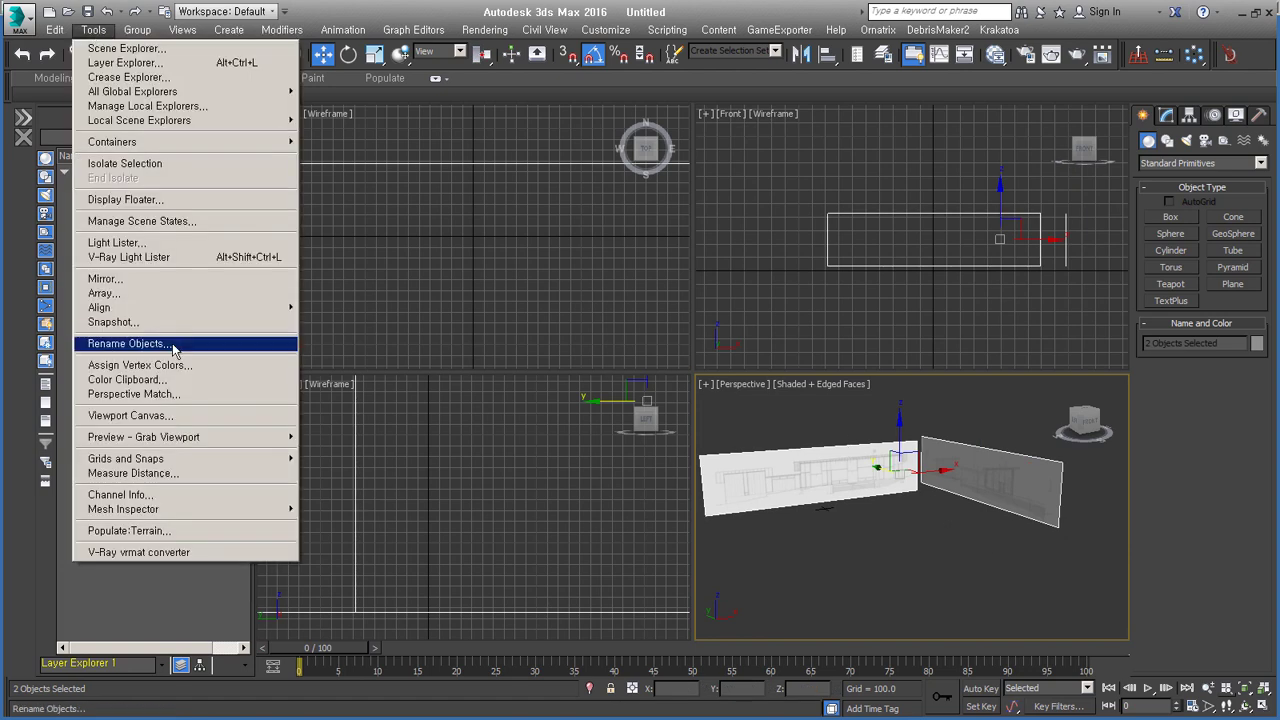
left_click(181, 345)
left_click(640, 469)
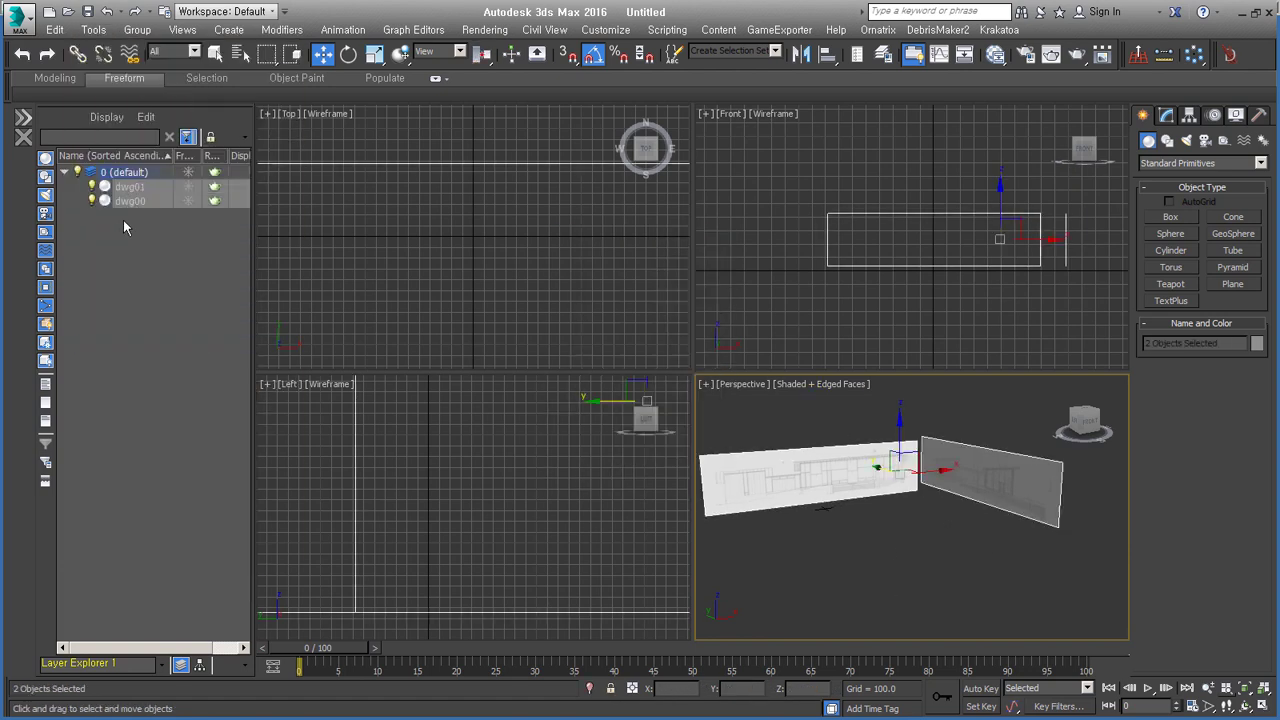
left_click(229, 139)
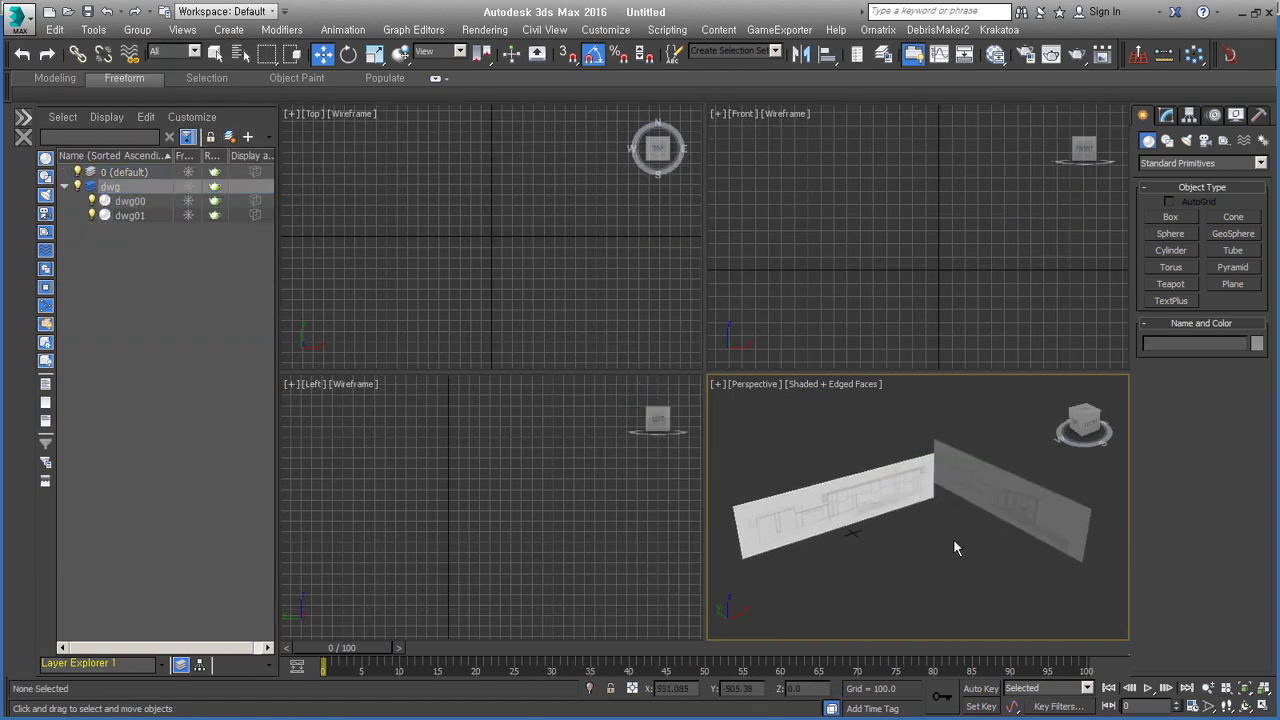
Switch to an orthographic view and bring in the plan drawing from the dwg folder.
key("u")
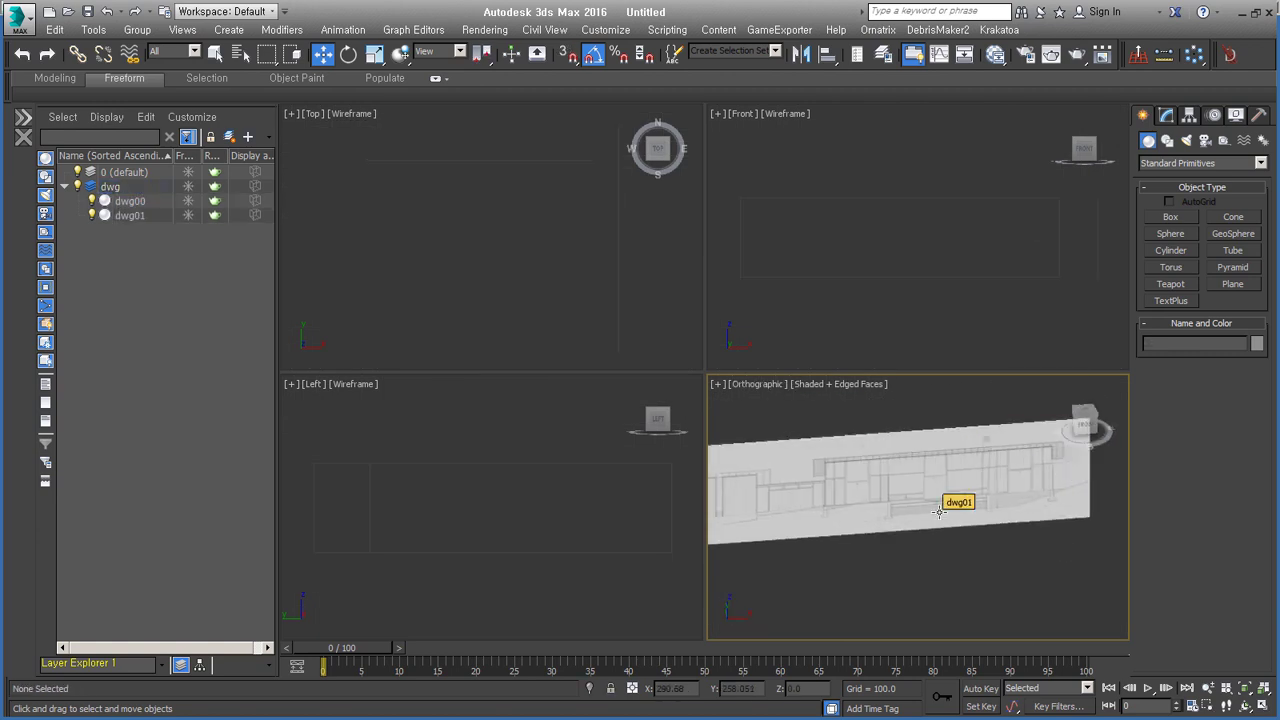
middle_click_drag(955, 496, 923, 558, "alt")
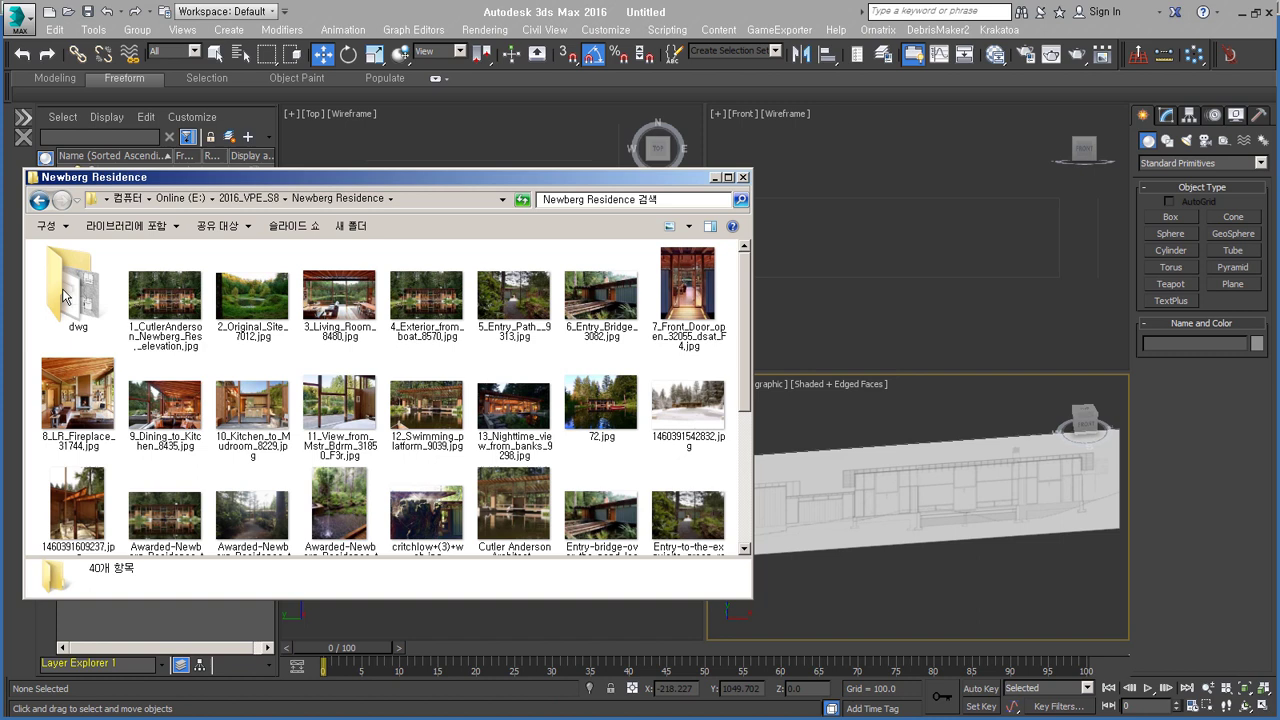
double_click(80, 280)
left_click(445, 290)
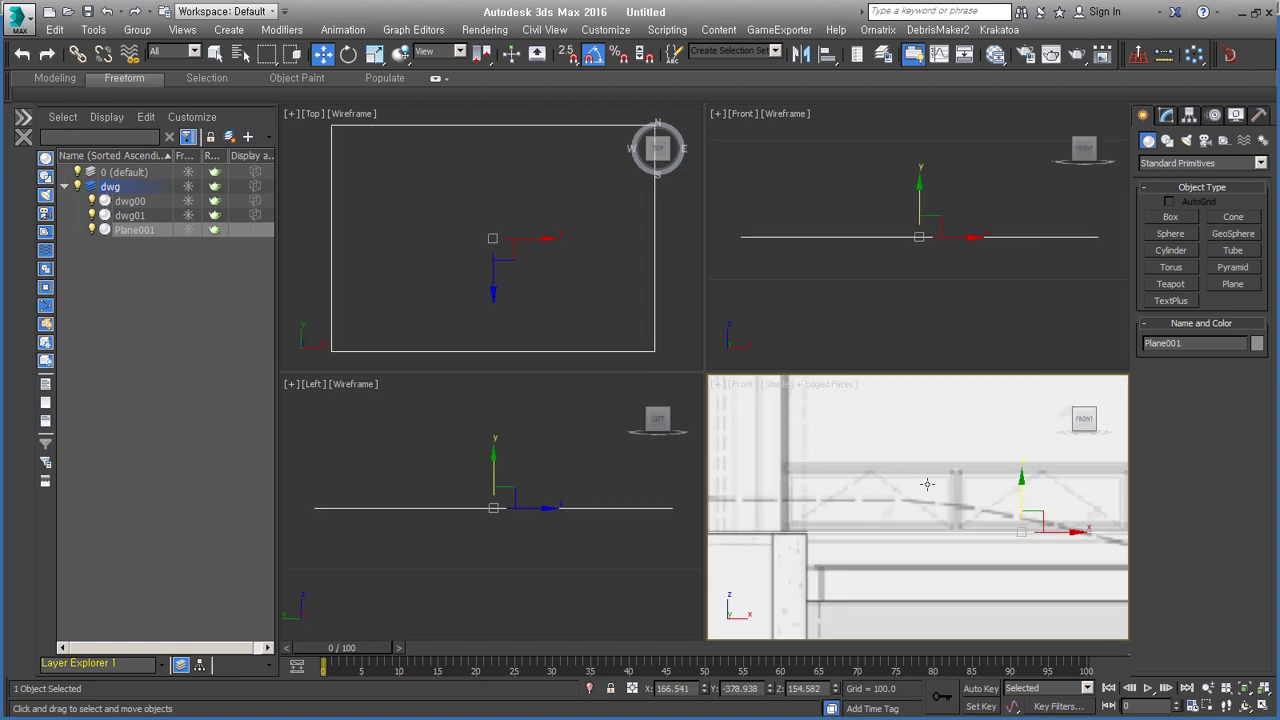
With Affect Pivot Only, move the plan plane's pivot to a foundation reference point.
middle_click_drag(927, 484, 704, 423, "alt")
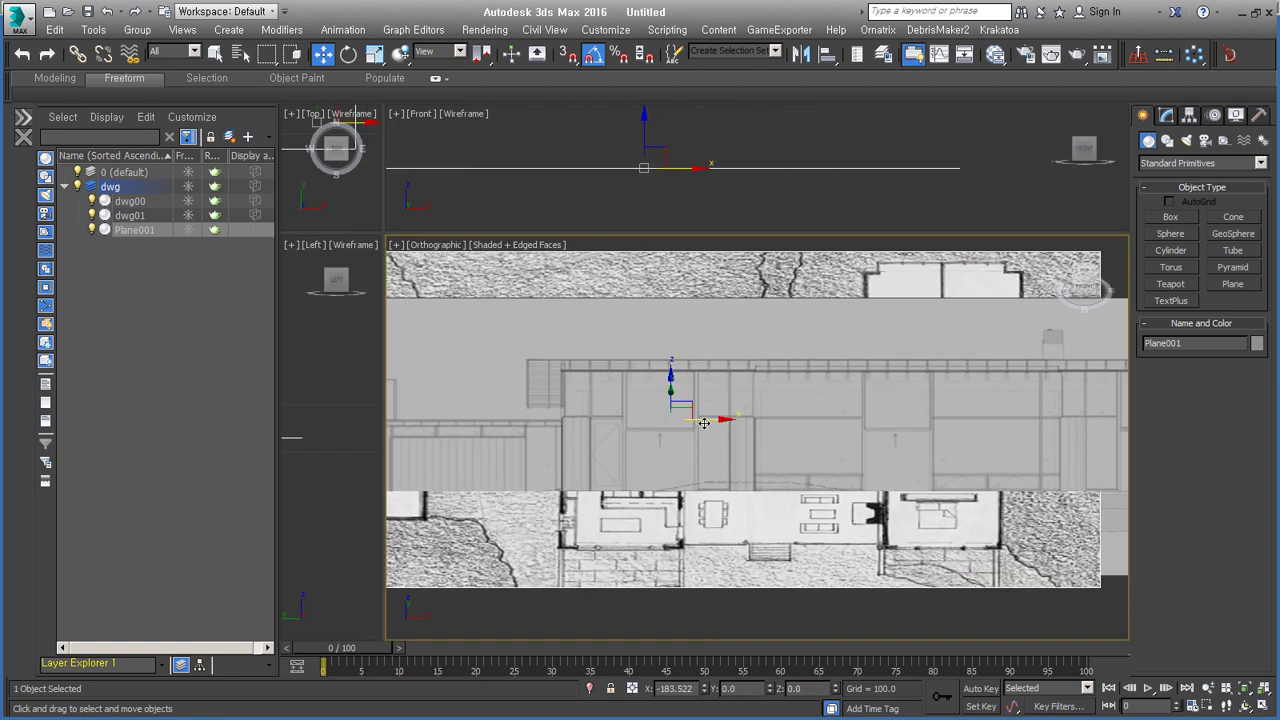
scroll(704, 423, "up", 5)
scroll(728, 404, "down", 5)
left_click(1189, 115)
left_click(1200, 216)
scroll(700, 390, "up", 5)
middle_click_drag(700, 380, 759, 428)
scroll(759, 428, "down", 6)
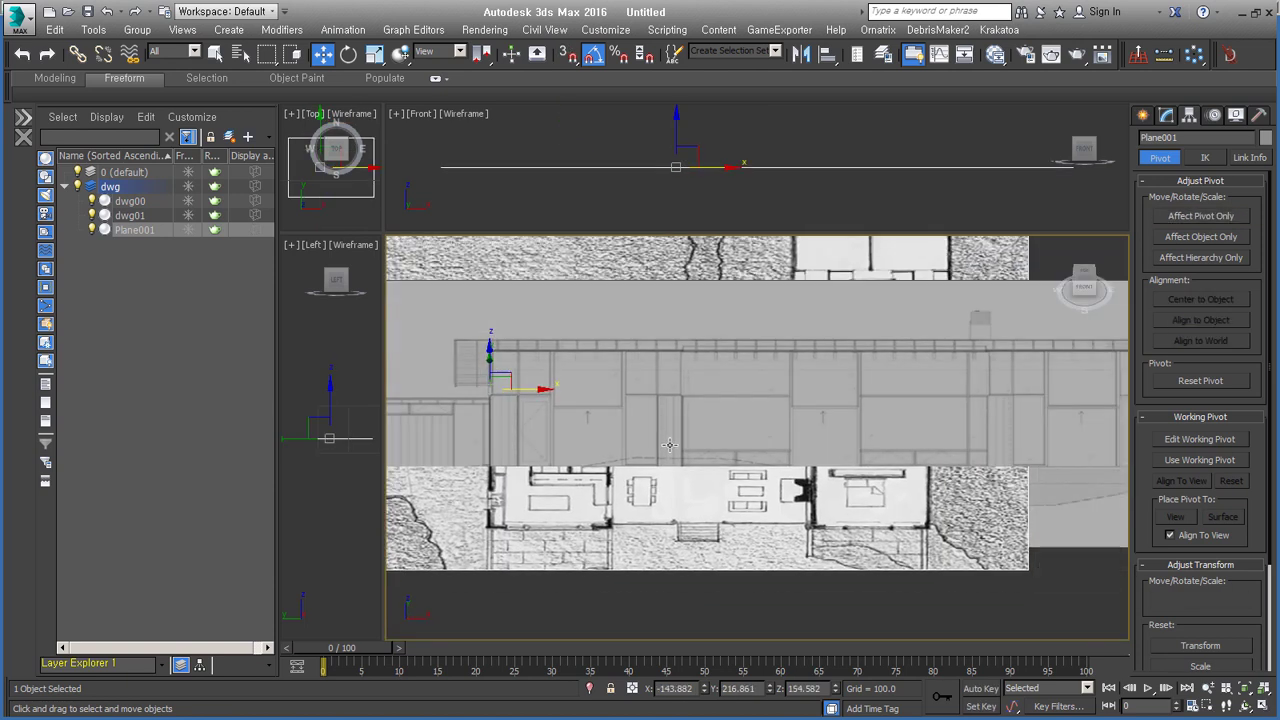
Uniformly scale the floor-plan plane to match the elevation drawings.
key("r")
scroll(640, 525, "up", 5)
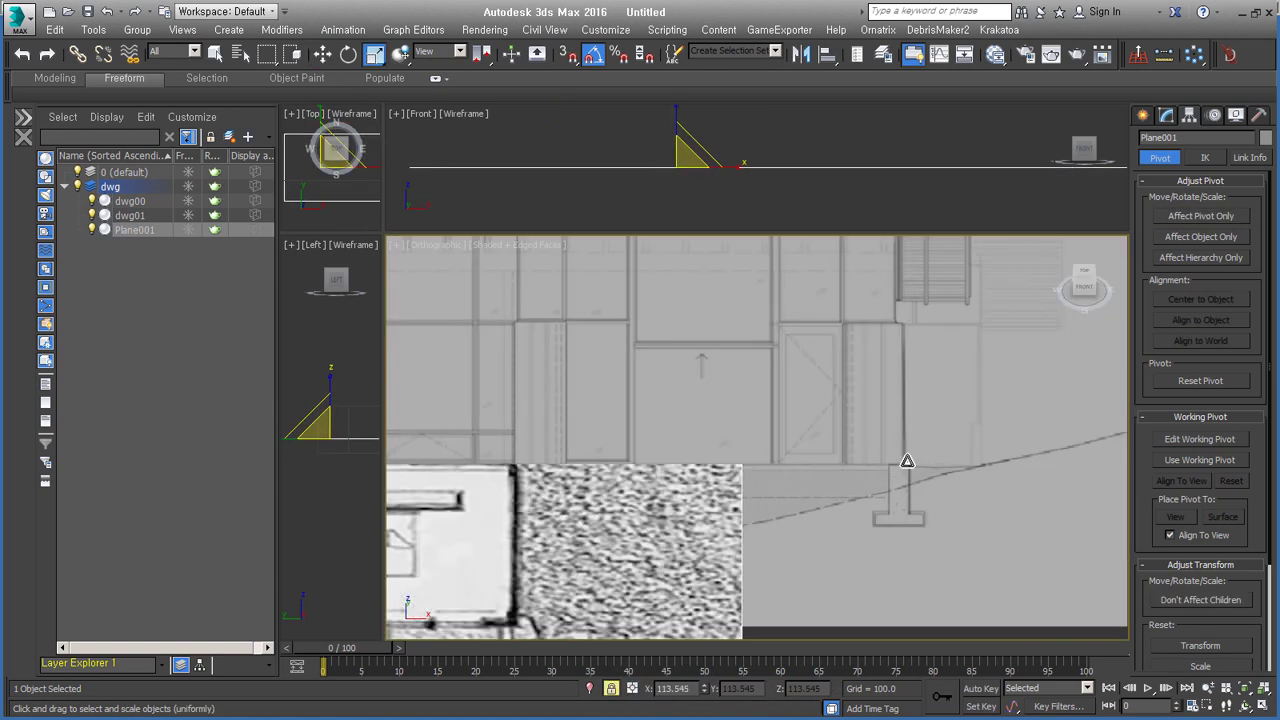
scroll(907, 461, "down", 2)
scroll(693, 448, "down", 3)
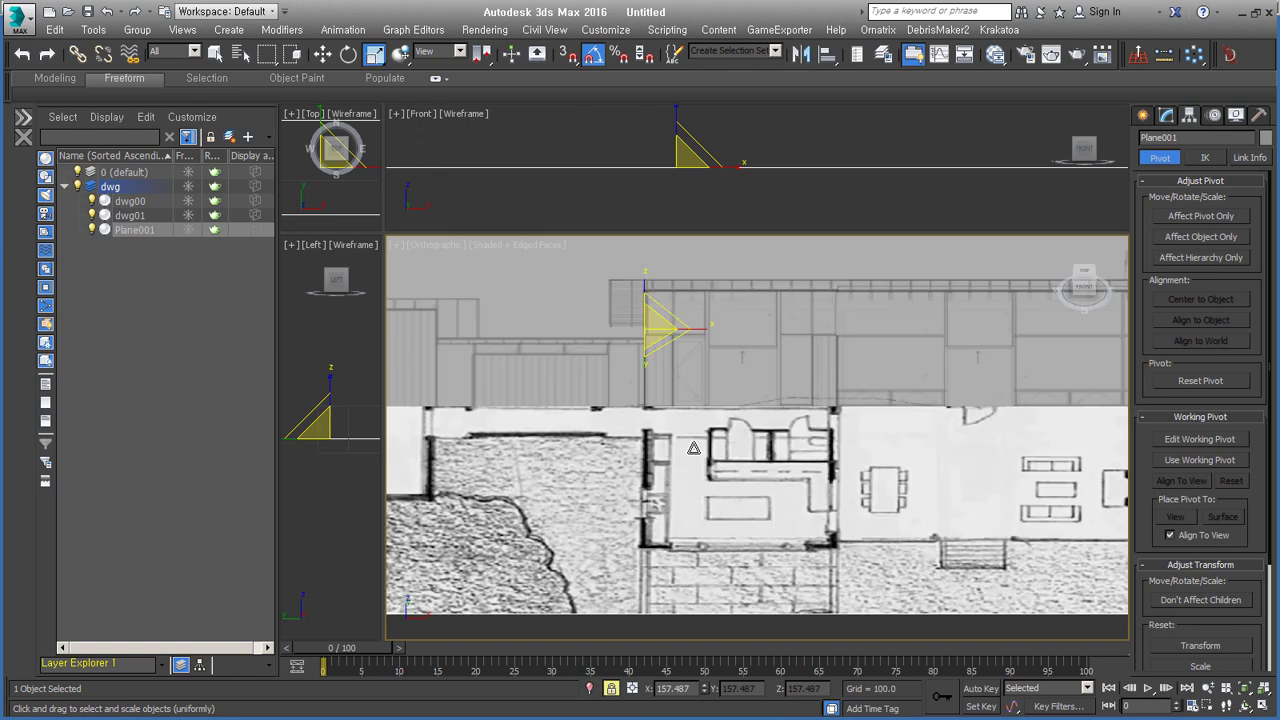
scroll(693, 448, "down", 1)
scroll(657, 463, "up", 2)
scroll(657, 463, "down", 2)
mouse_move(657, 463)
middle_mouse_down()
mouse_move(720, 463)
mouse_move(780, 500)
mouse_move(730, 433)
mouse_move(936, 491)
mouse_move(960, 338)
mouse_move(800, 322)
mouse_move(497, 425)
mouse_move(786, 483)
middle_mouse_up()
scroll(720, 463, "up", 3)
scroll(806, 525, "down", 2)
Lower the floor plan in Z beneath the elevations and check the alignment.
key("w")
scroll(800, 322, "up", 4)
left_click(497, 425)
left_click(786, 483)
left_click_drag(786, 483, 853, 437)
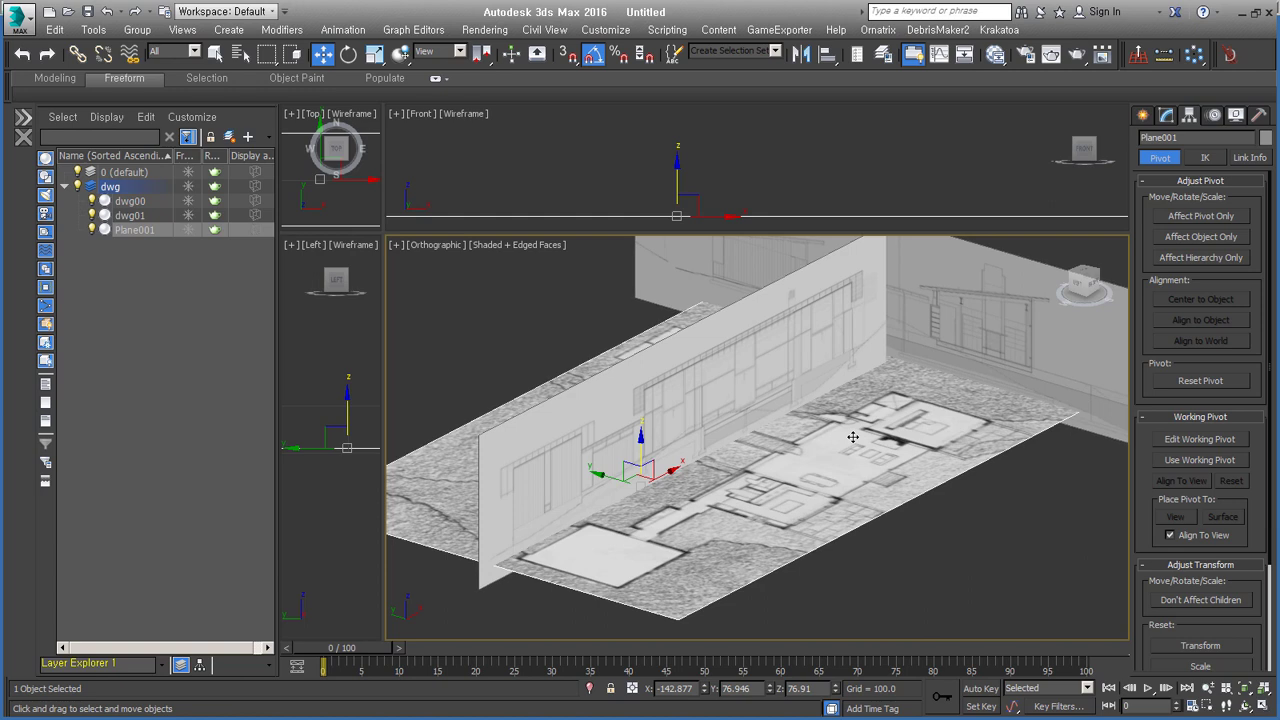
middle_click_drag(853, 437, 181, 373, "alt")
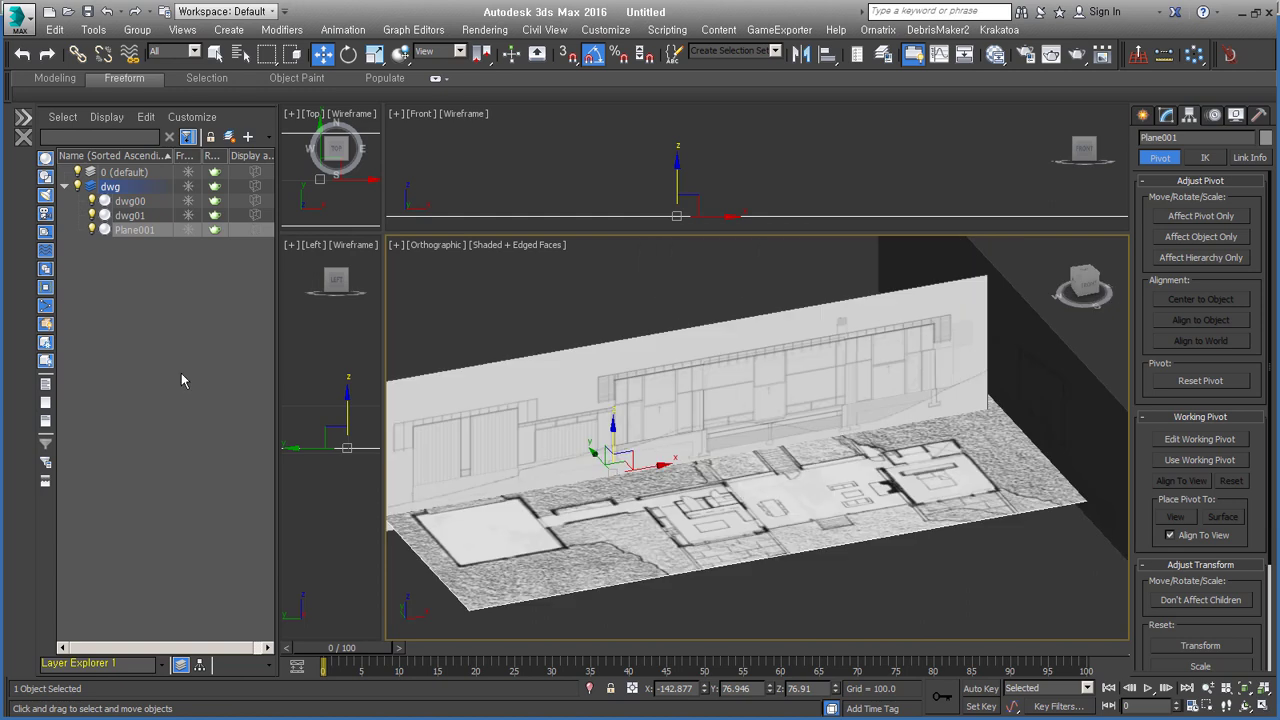
left_click(65, 186)
left_click(900, 551)
Draw a new plane across the building in the top view.
key("f")
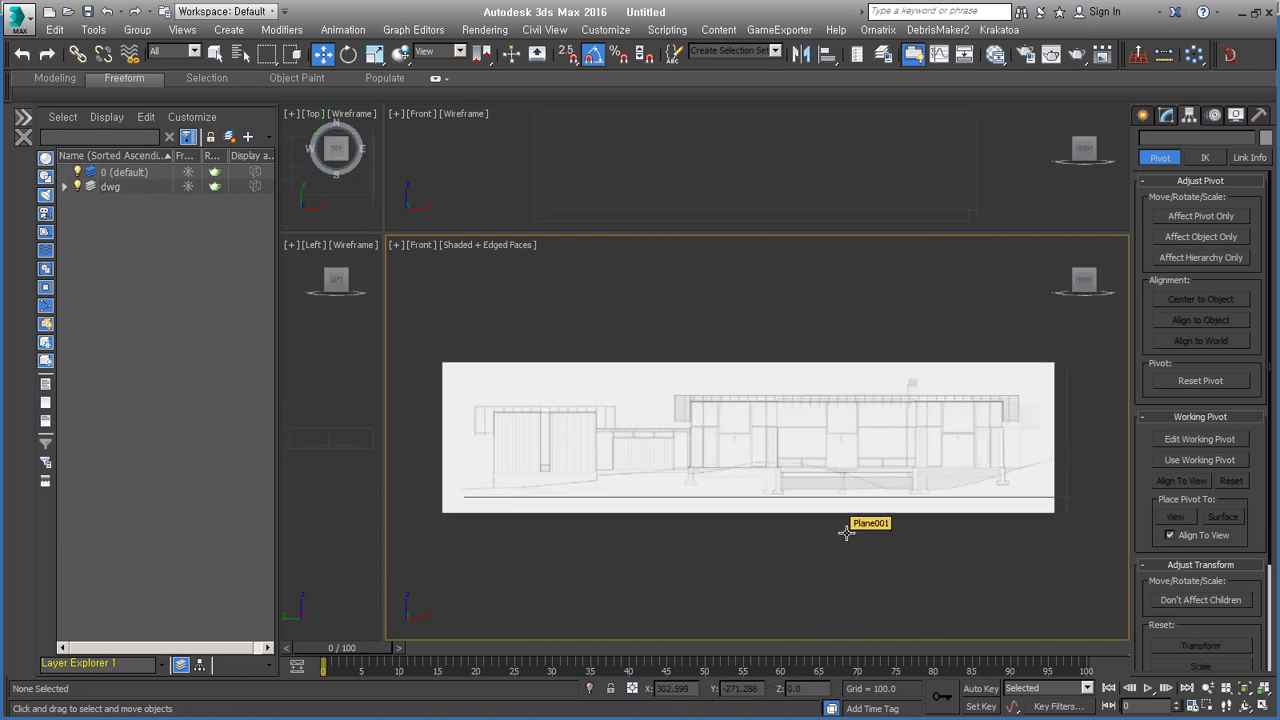
key("t")
left_click(1143, 115)
left_click(1232, 284)
left_click_drag(531, 282, 871, 519)
mouse_move(871, 519)
middle_mouse_down("alt")
mouse_move(700, 450)
mouse_move(666, 476)
middle_mouse_up("alt")
Raise the plane's two end vertices in the left view to follow the roof slope.
key("f")
scroll(666, 476, "up", 3)
scroll(666, 476, "up", 3)
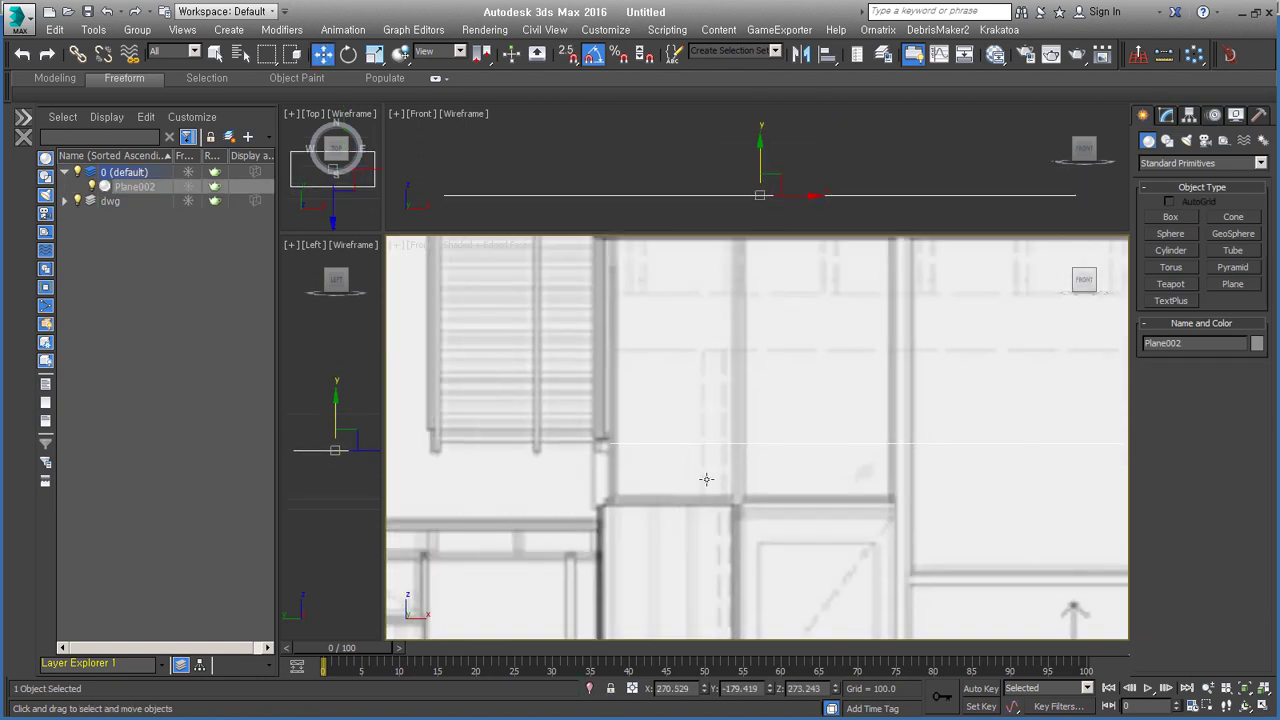
left_click_drag(514, 394, 663, 474)
scroll(562, 462, "down", 3)
scroll(760, 437, "up", 3)
key("l")
scroll(672, 463, "down", 3)
scroll(670, 463, "down", 3)
scroll(670, 463, "up", 5)
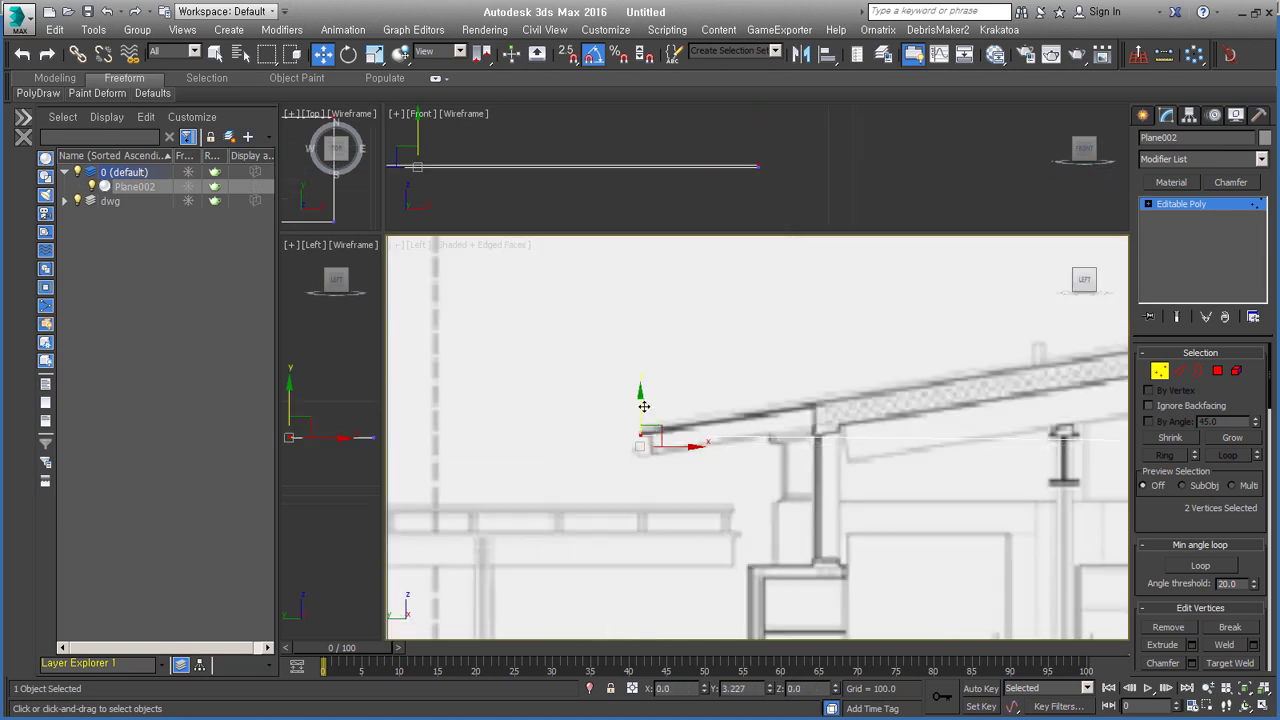
left_click_drag(745, 460, 753, 360)
Turn on See-Through in the roof plane's Object Properties.
middle_click_drag(746, 359, 1006, 451, "alt")
key("l")
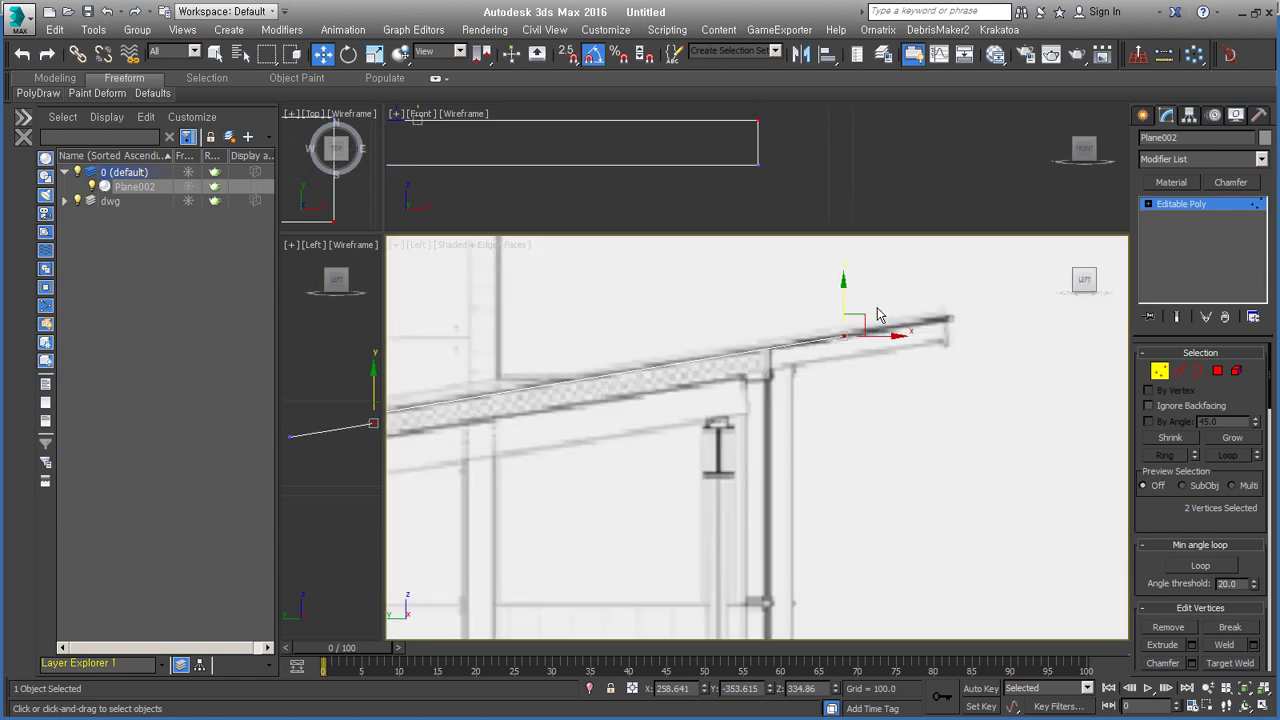
scroll(908, 394, "down", 3)
scroll(514, 456, "up", 5)
scroll(893, 404, "down", 3)
scroll(893, 404, "up", 3)
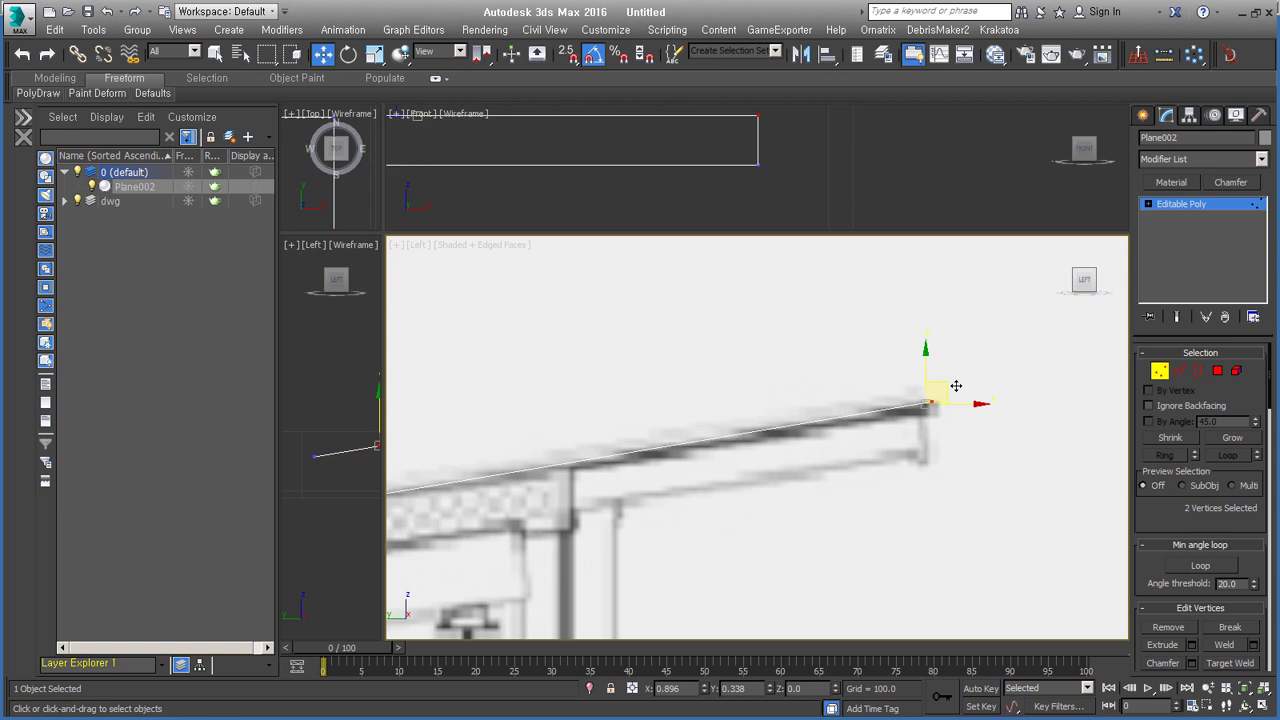
key("f")
scroll(759, 437, "down", 2)
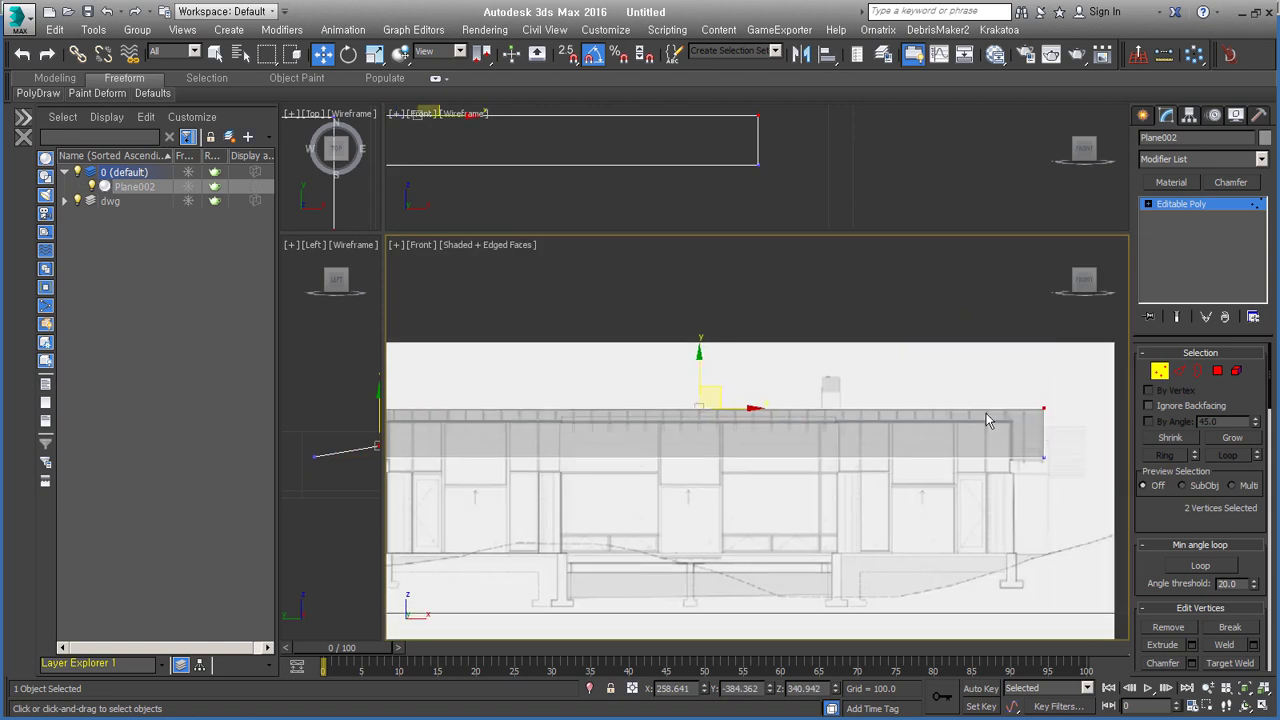
right_click(747, 436)
left_click(791, 513)
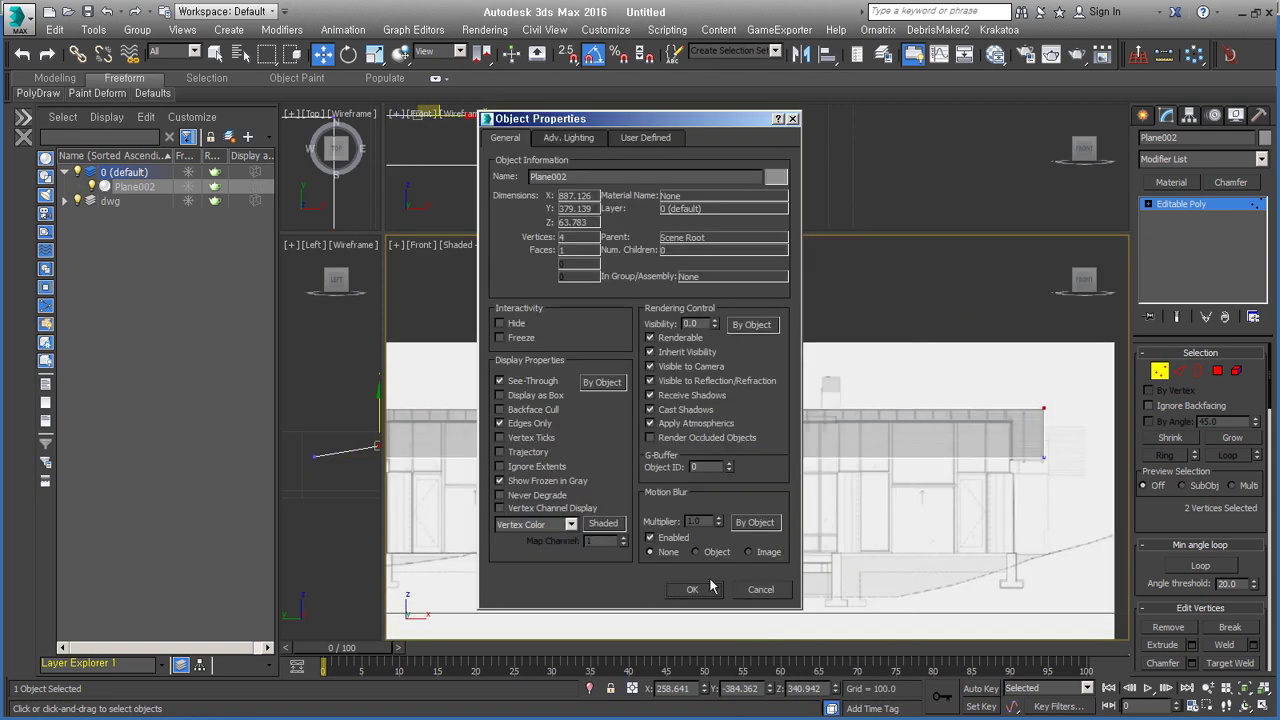
left_click(708, 588)
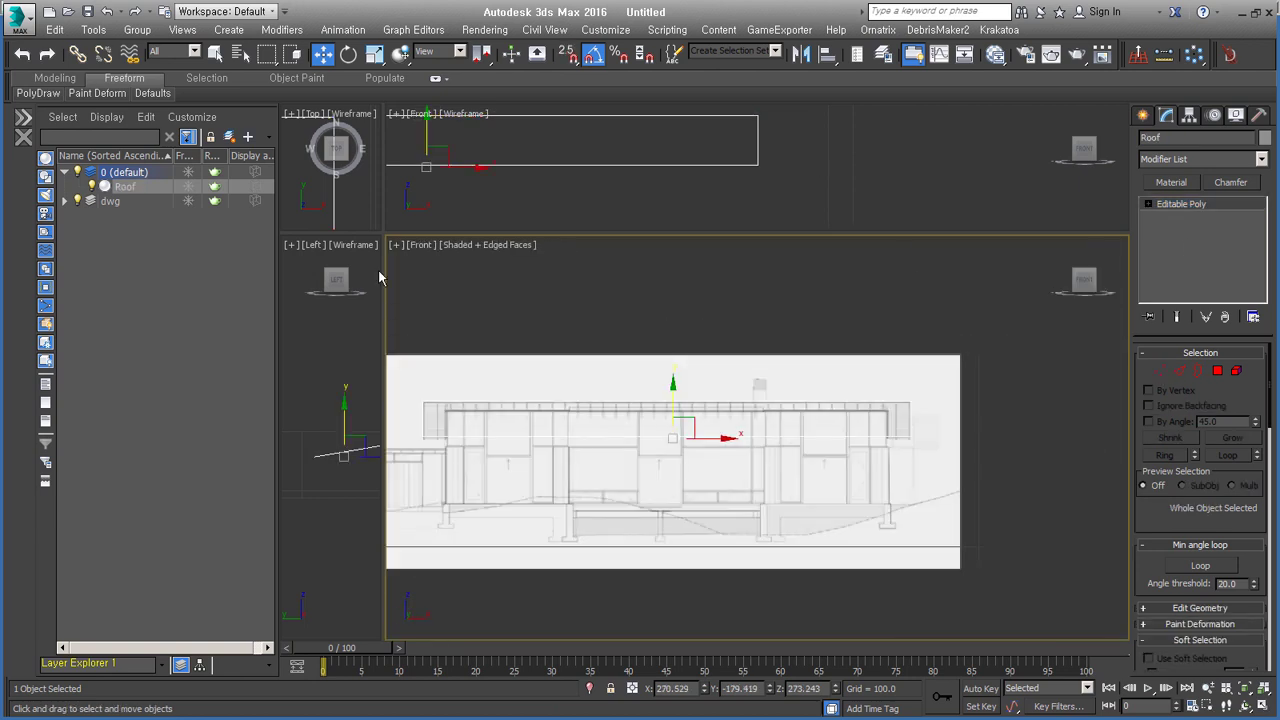
Check the roof's fit against the section in the left view, panning along to the roof end.
key("l")
scroll(651, 420, "up", 5)
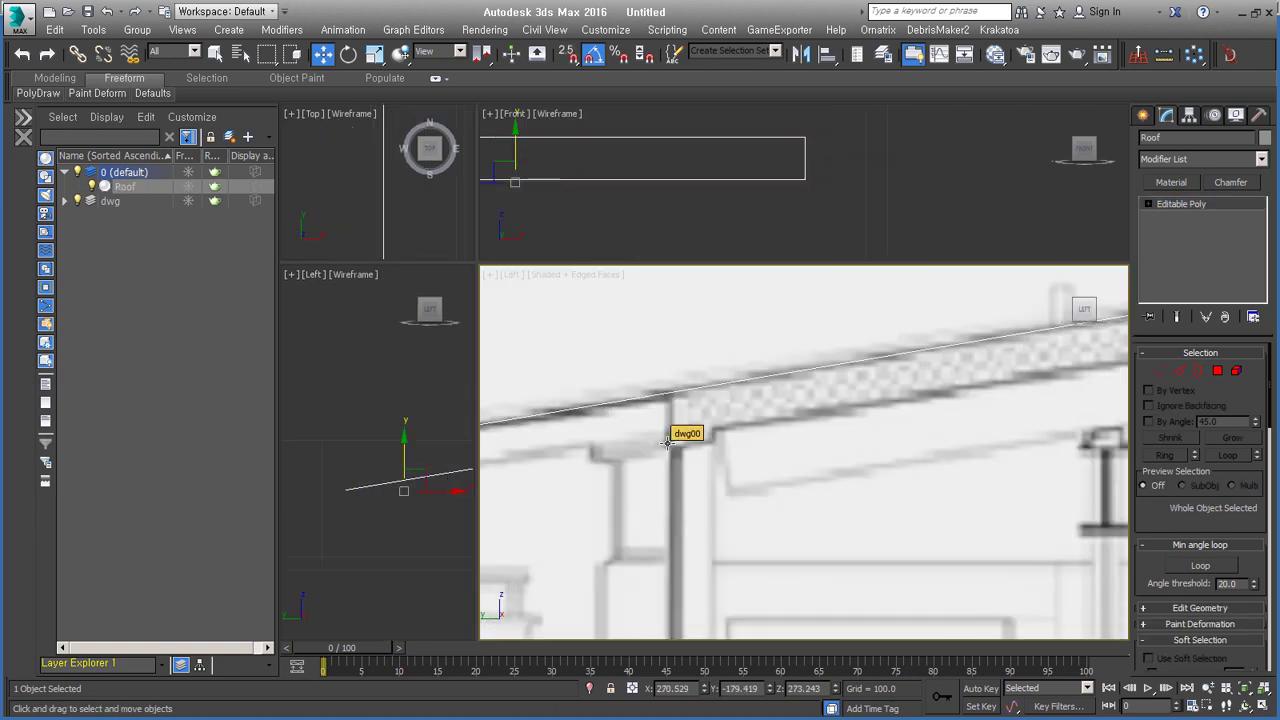
scroll(686, 434, "down", 2)
scroll(755, 418, "down", 1)
middle_click_drag(755, 418, 833, 392)
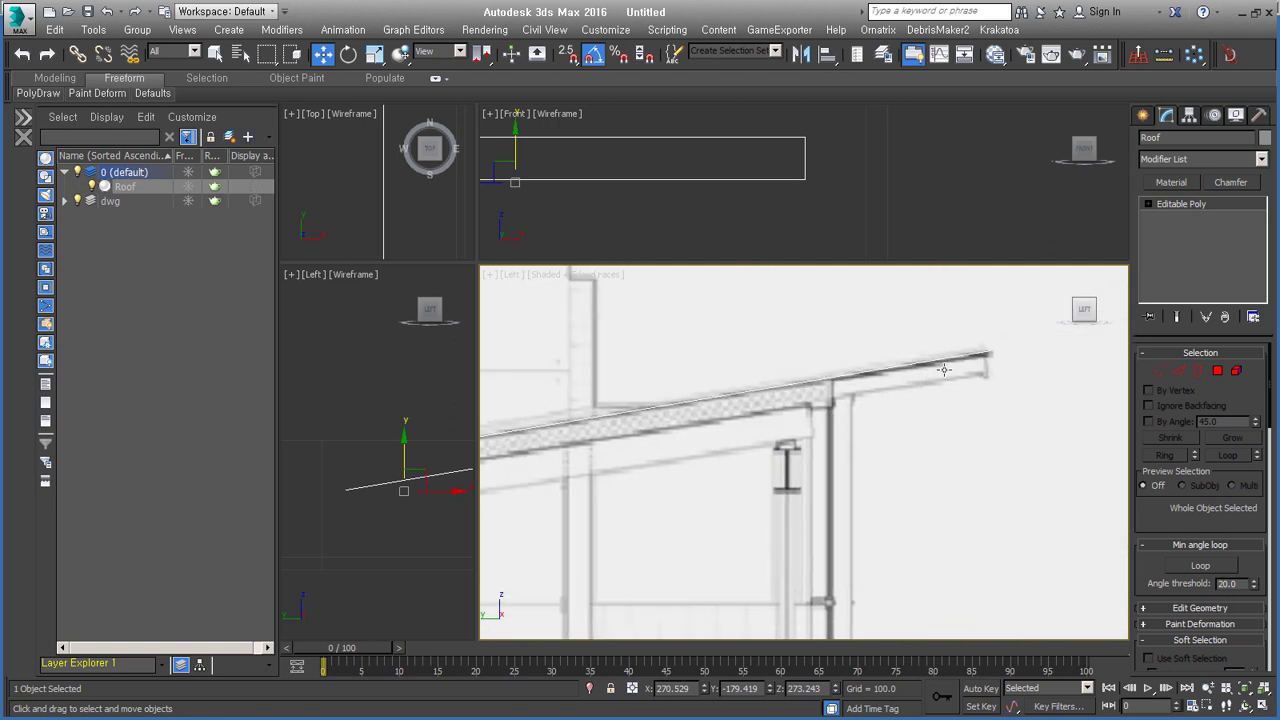
scroll(943, 370, "down", 2)
middle_click_drag(946, 400, 948, 370)
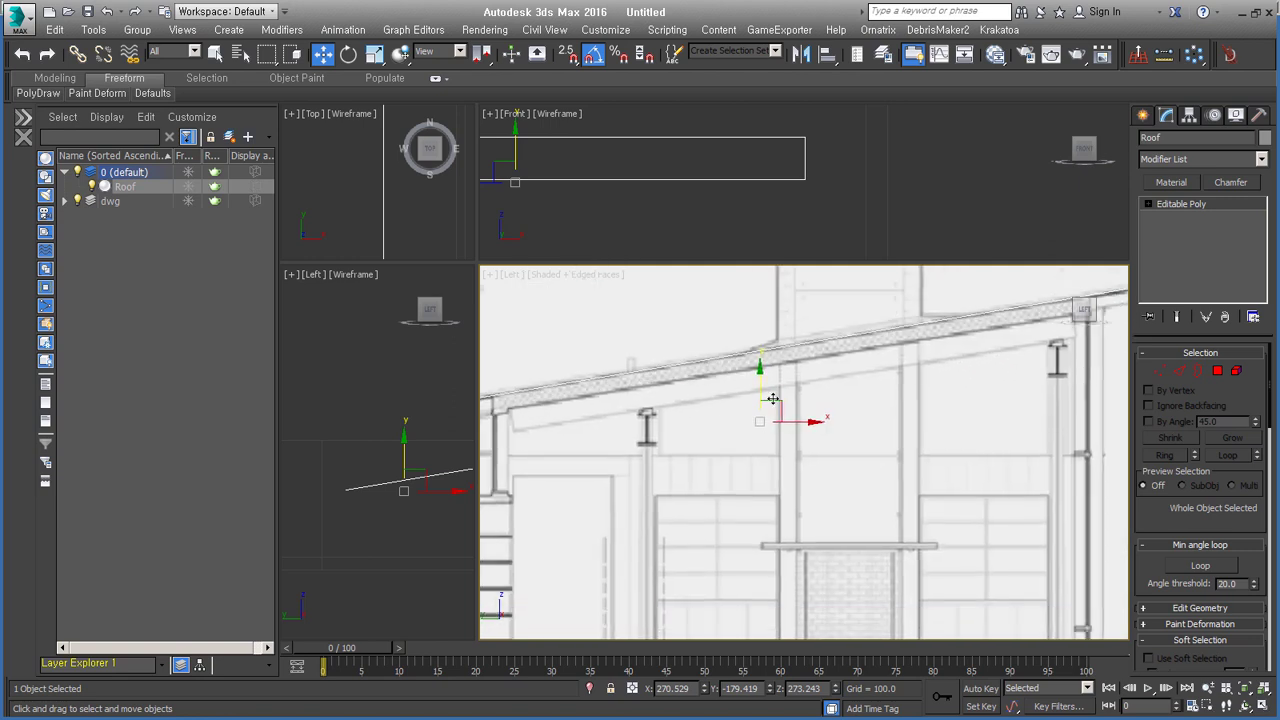
middle_click_drag(519, 398, 536, 402)
scroll(671, 415, "up", 2)
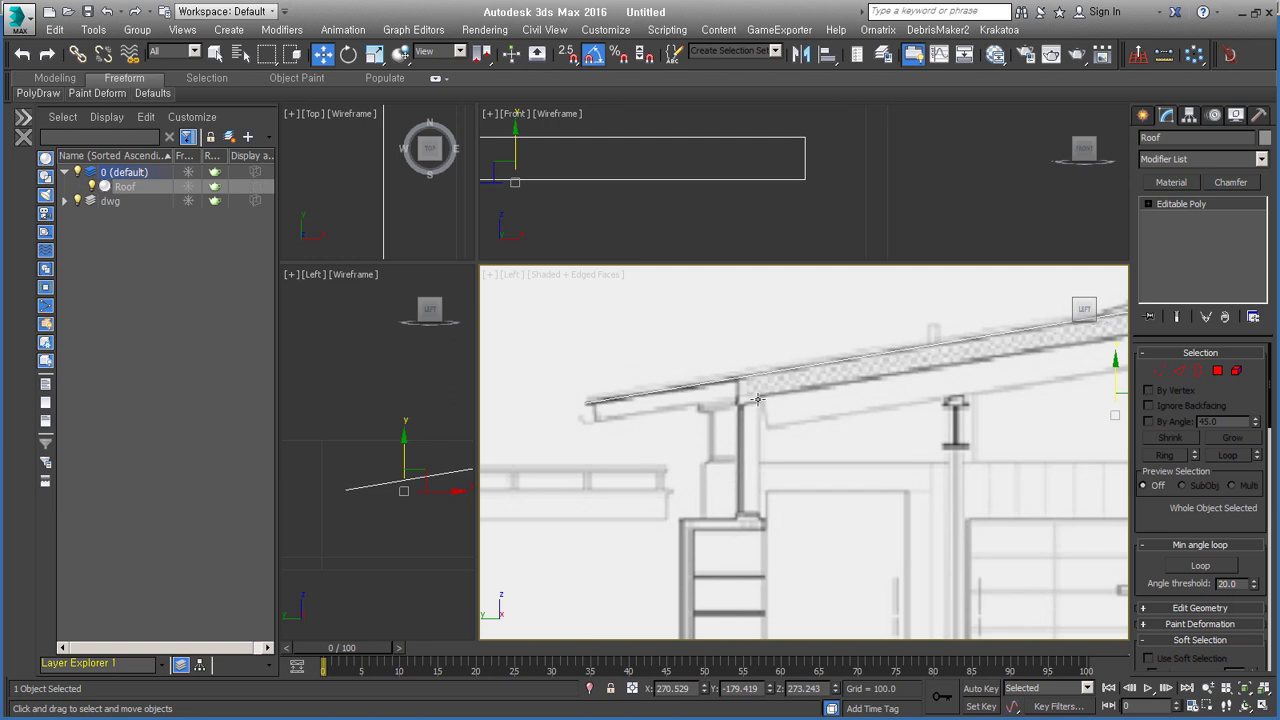
middle_click_drag(757, 399, 556, 449)
scroll(527, 391, "up", 2)
scroll(527, 391, "down", 4)
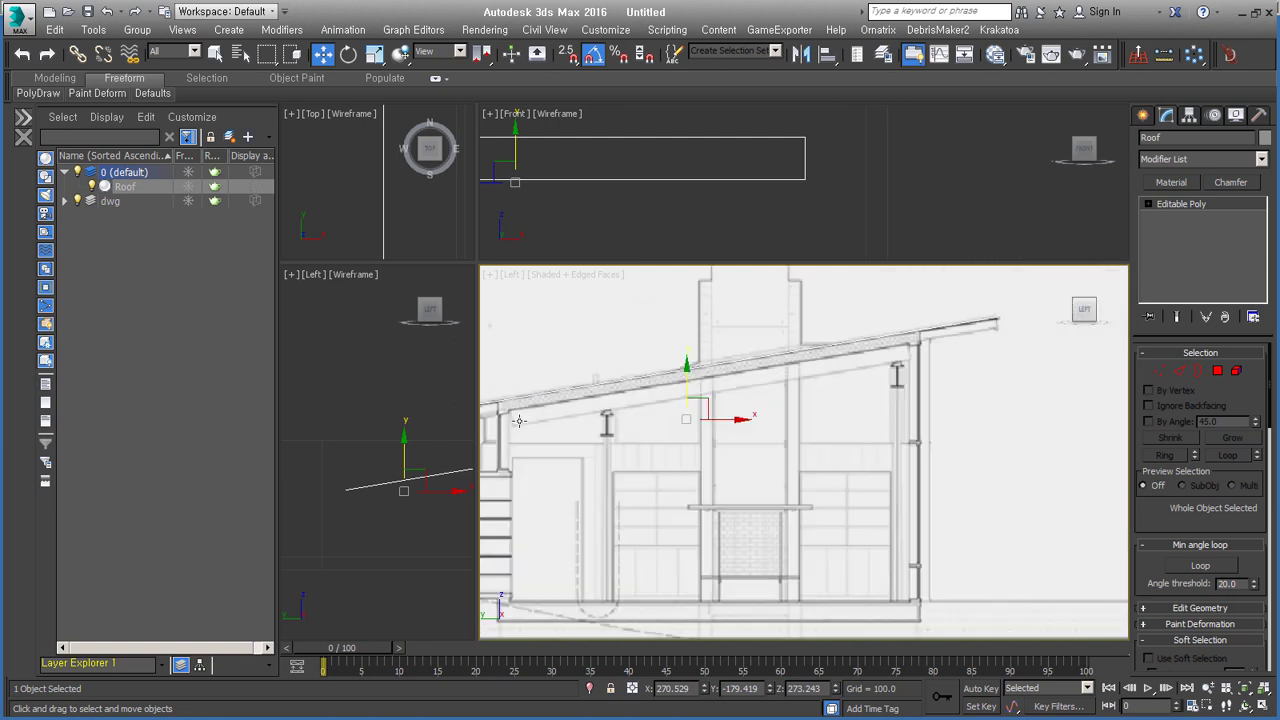
scroll(895, 355, "up", 5)
scroll(911, 351, "down", 5)
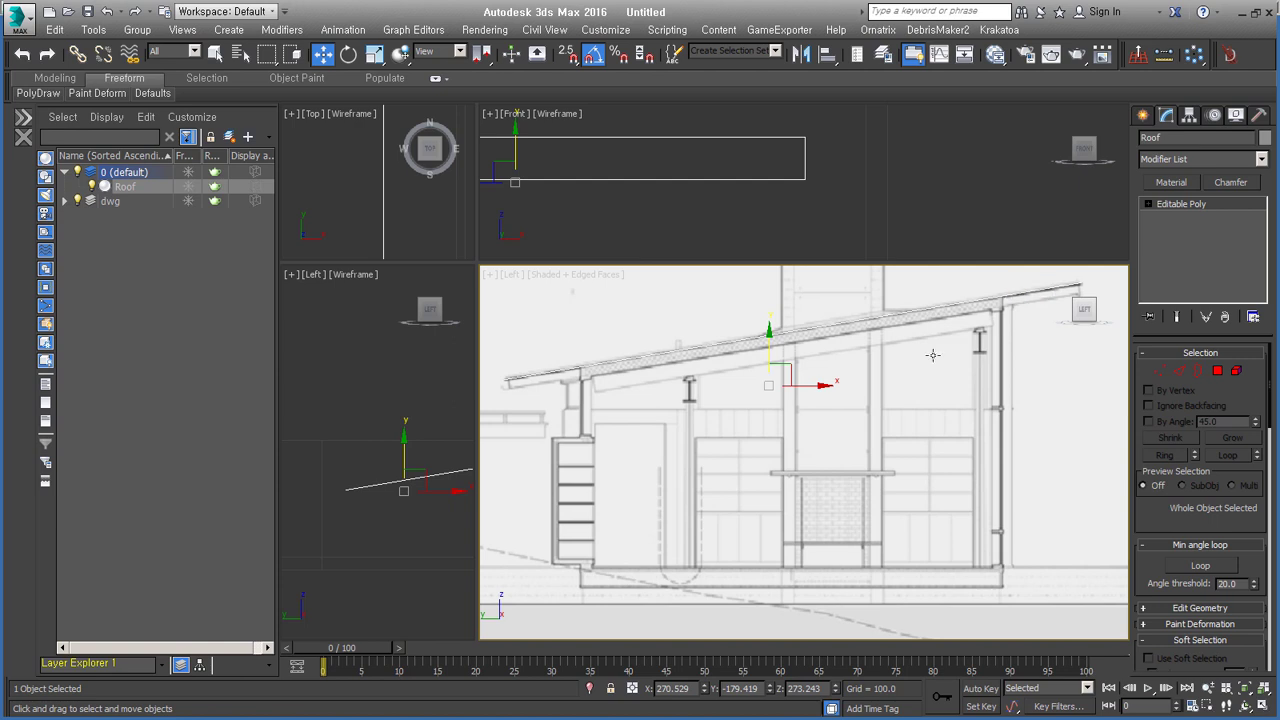
Frame the Roof object, inspect its edge, and add an Edit Poly modifier.
key("z")
middle_click_drag(1031, 390, 555, 485)
middle_click_drag(721, 457, 1057, 346)
middle_click_drag(1117, 277, 824, 474)
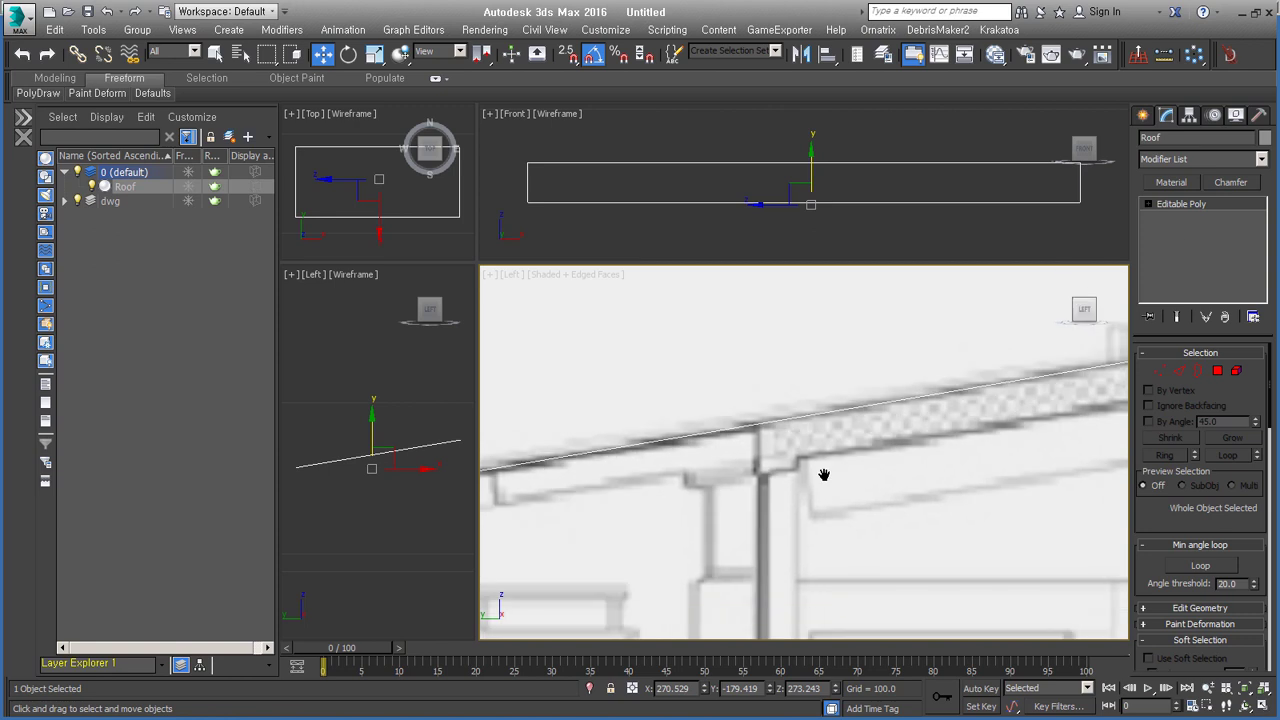
left_click(1230, 182)
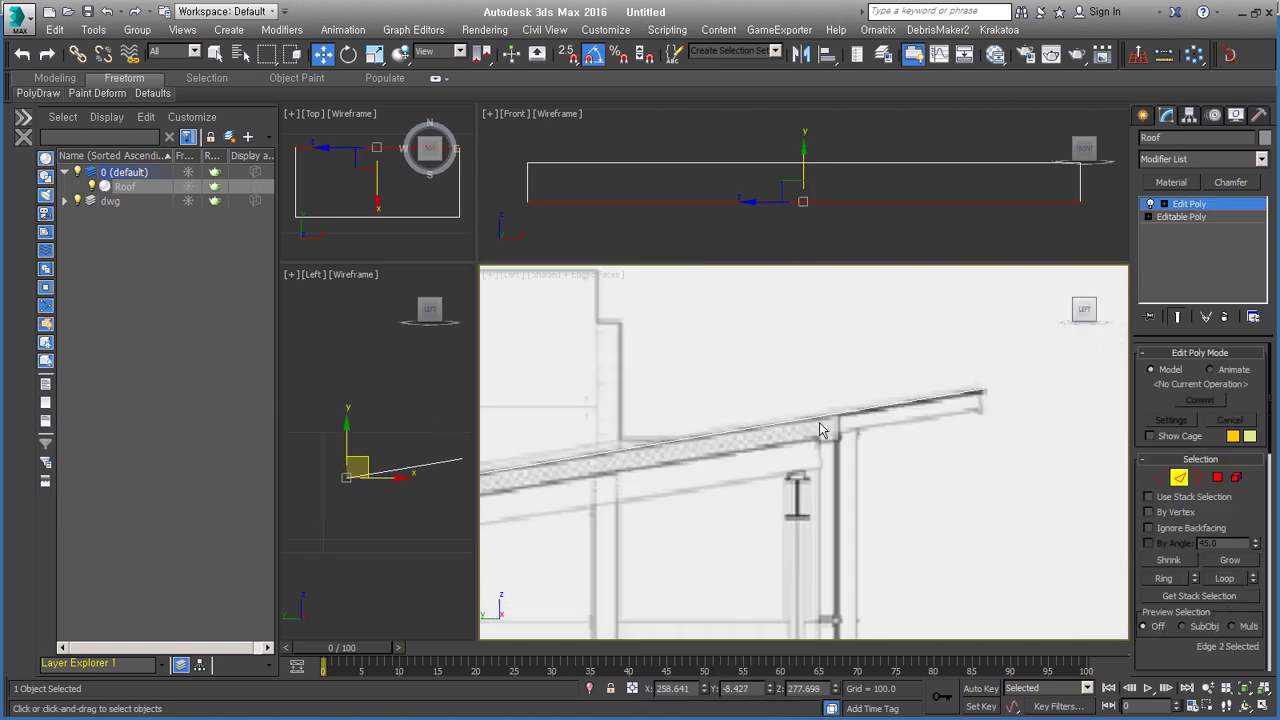
scroll(759, 421, "down", 2)
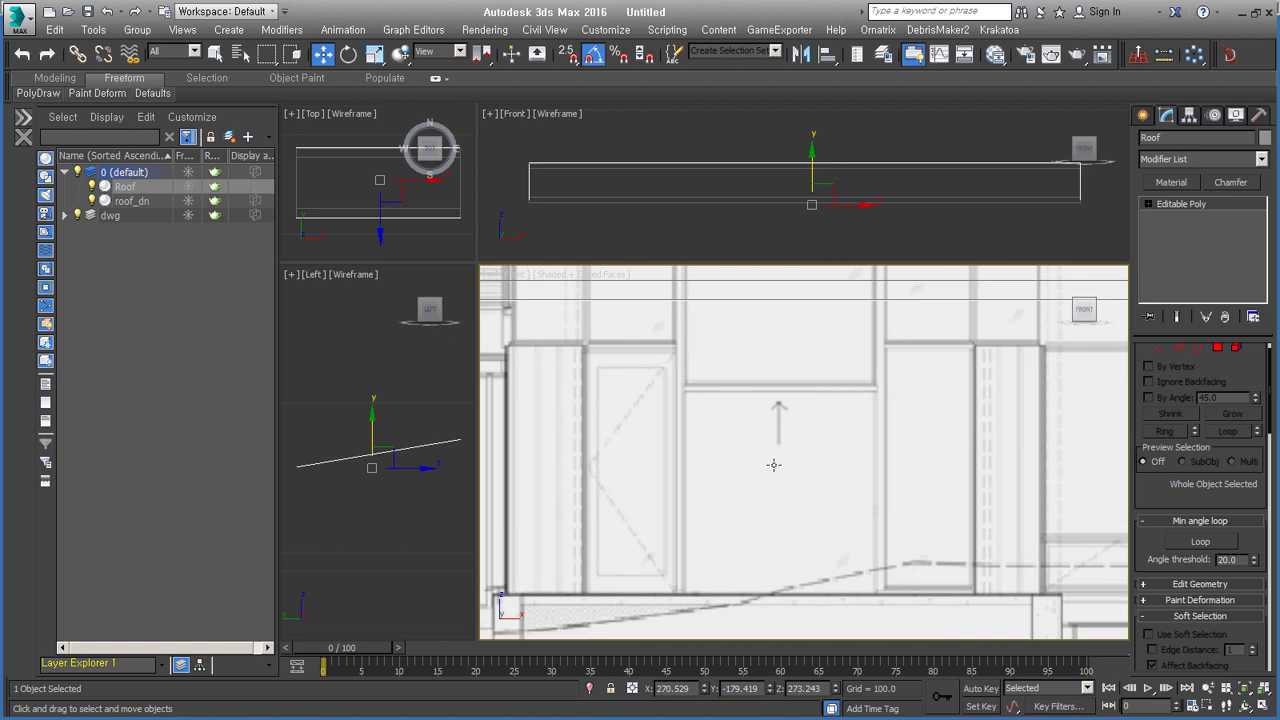
Measure a vertical height with a tape measure in the front view.
key("t")
scroll(873, 619, "up", 5)
scroll(731, 401, "down", 2)
scroll(731, 401, "up", 2)
scroll(757, 514, "down", 1)
scroll(808, 449, "down", 2)
scroll(757, 518, "down", 1)
scroll(793, 469, "down", 1)
key("f")
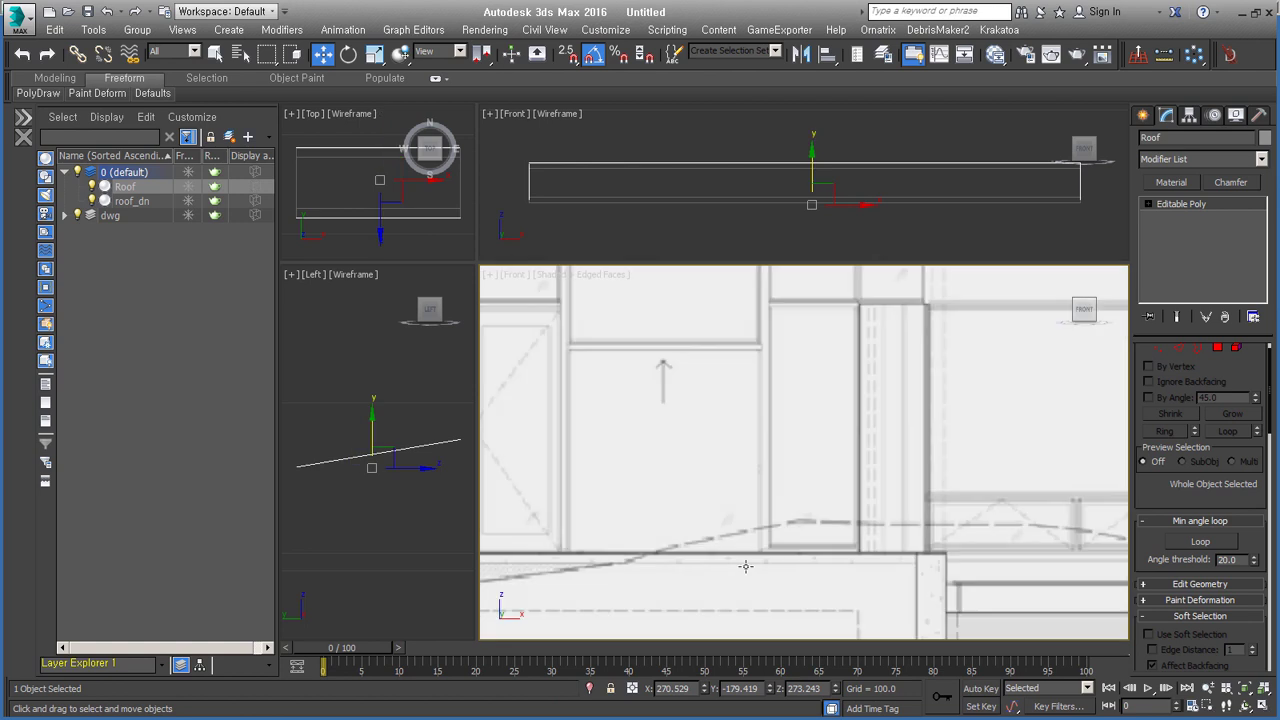
left_click_drag(757, 550, 757, 348)
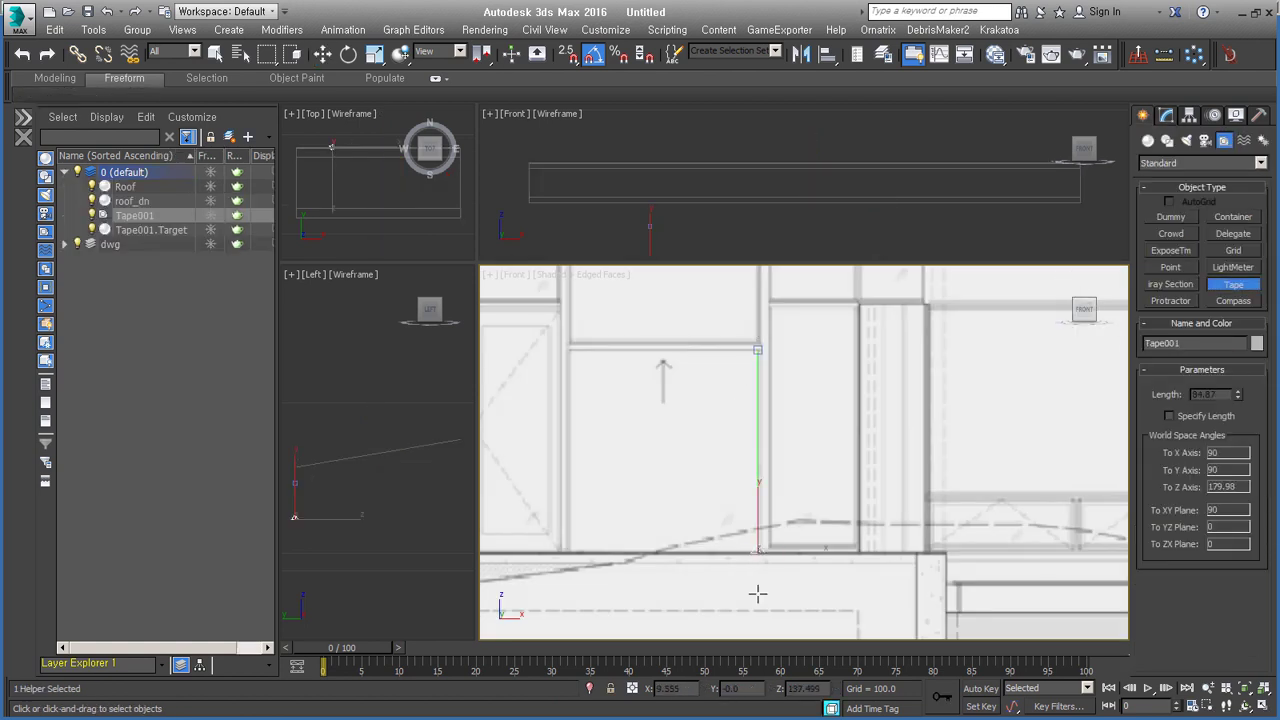
scroll(608, 465, "down", 4)
Place a second tape measure on the top-view plan, then select the first tape.
key("t")
scroll(730, 368, "up", 5)
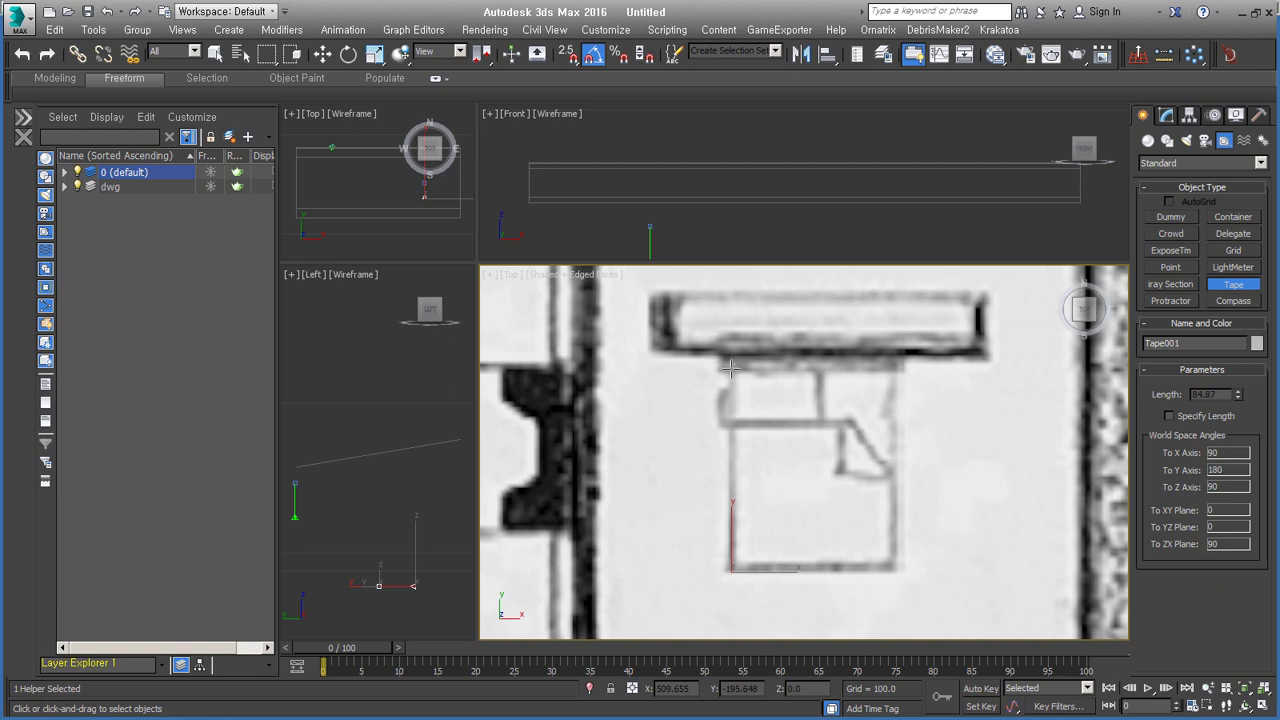
left_click(730, 368)
key("XF86Calculator")
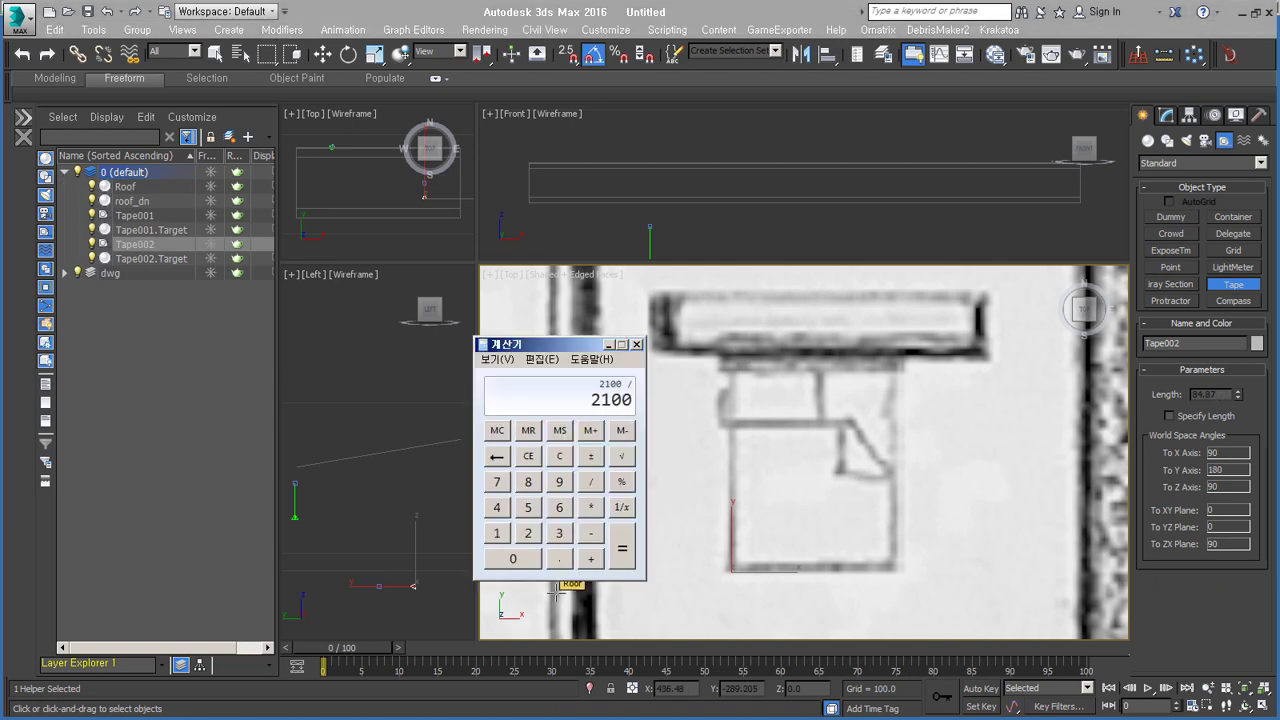
left_click(636, 344)
key("f")
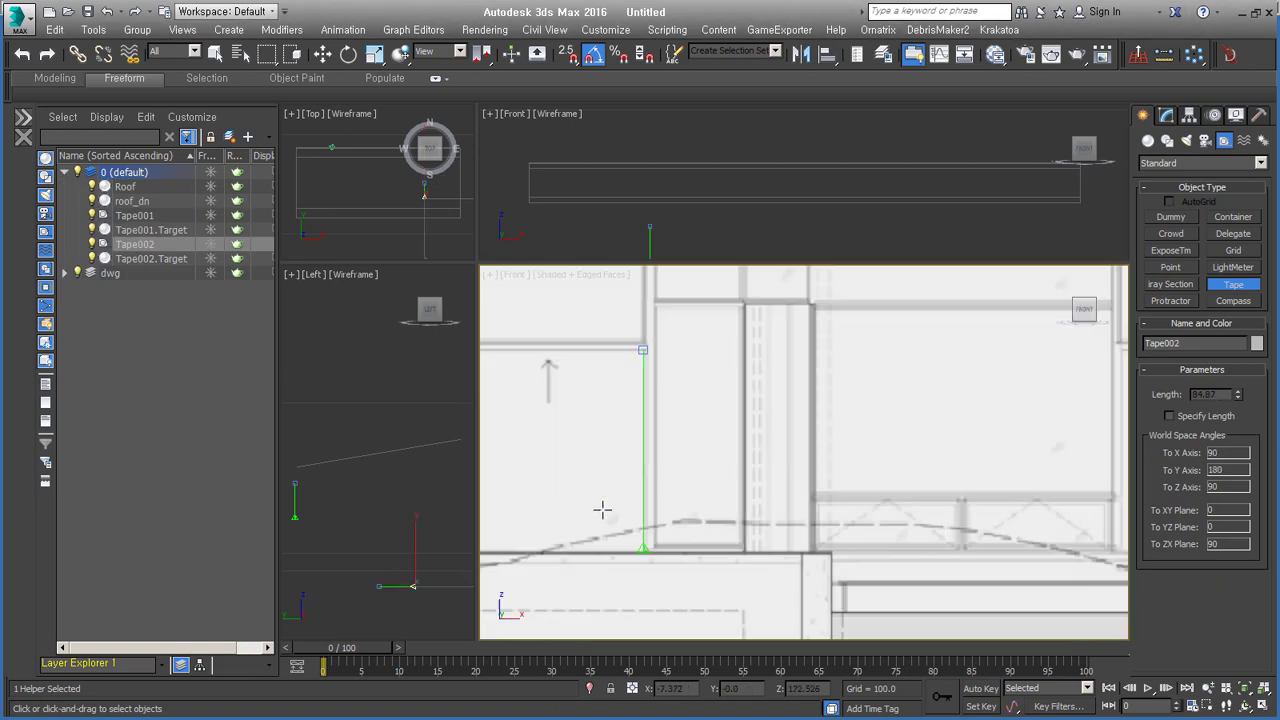
left_click(643, 470)
left_click(1166, 115)
Compute the 2000 ÷ tape-length scale factor in Calculator and copy it.
left_click(410, 585)
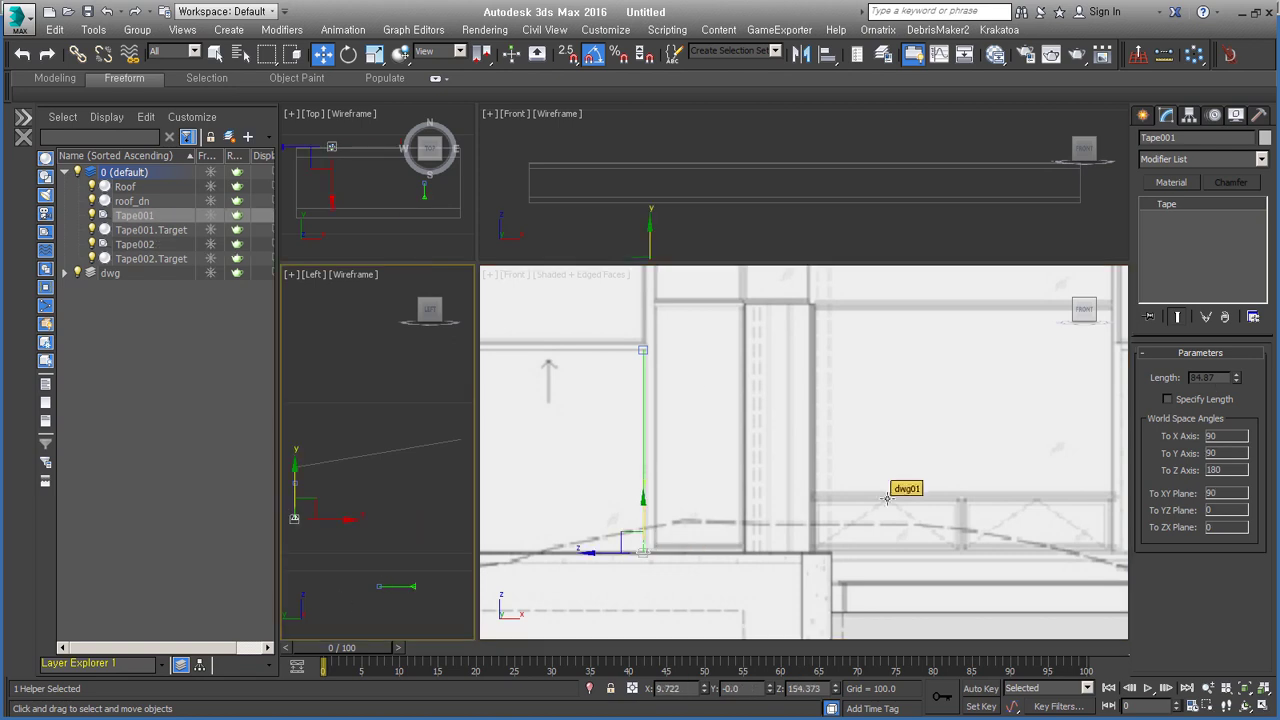
key("XF86Calculator")
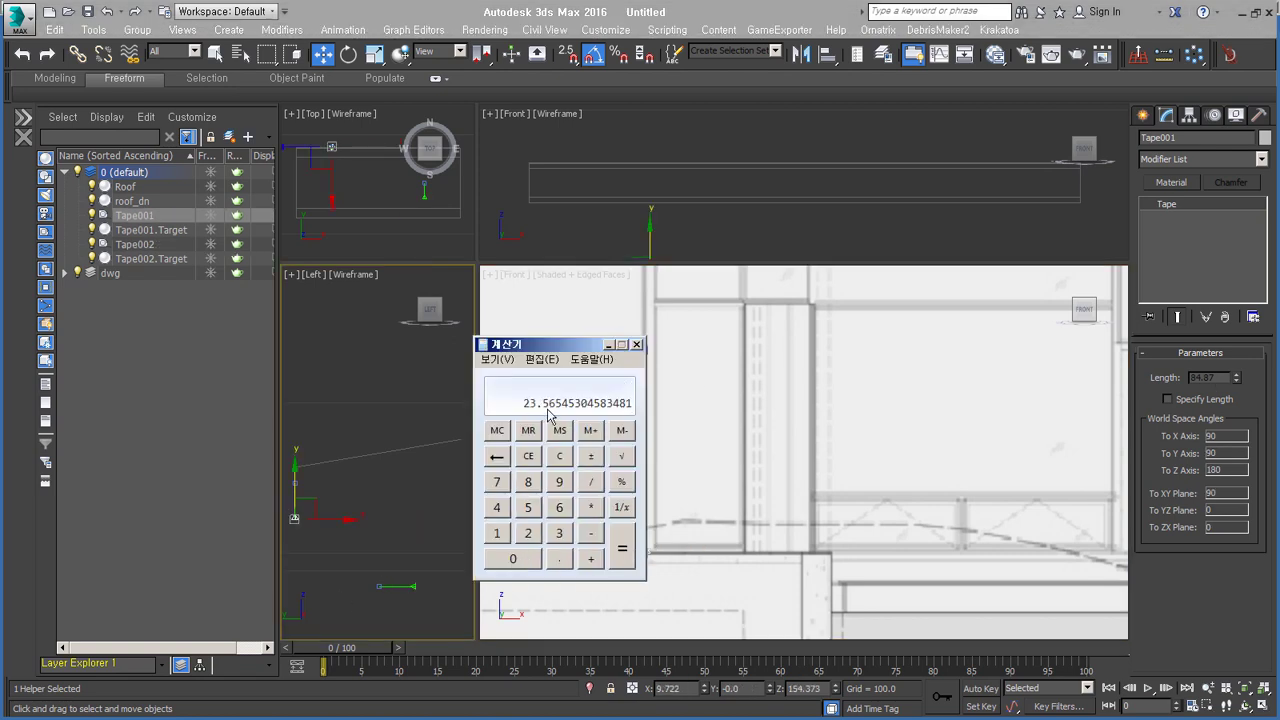
left_click(650, 541)
key("alt+Tab")
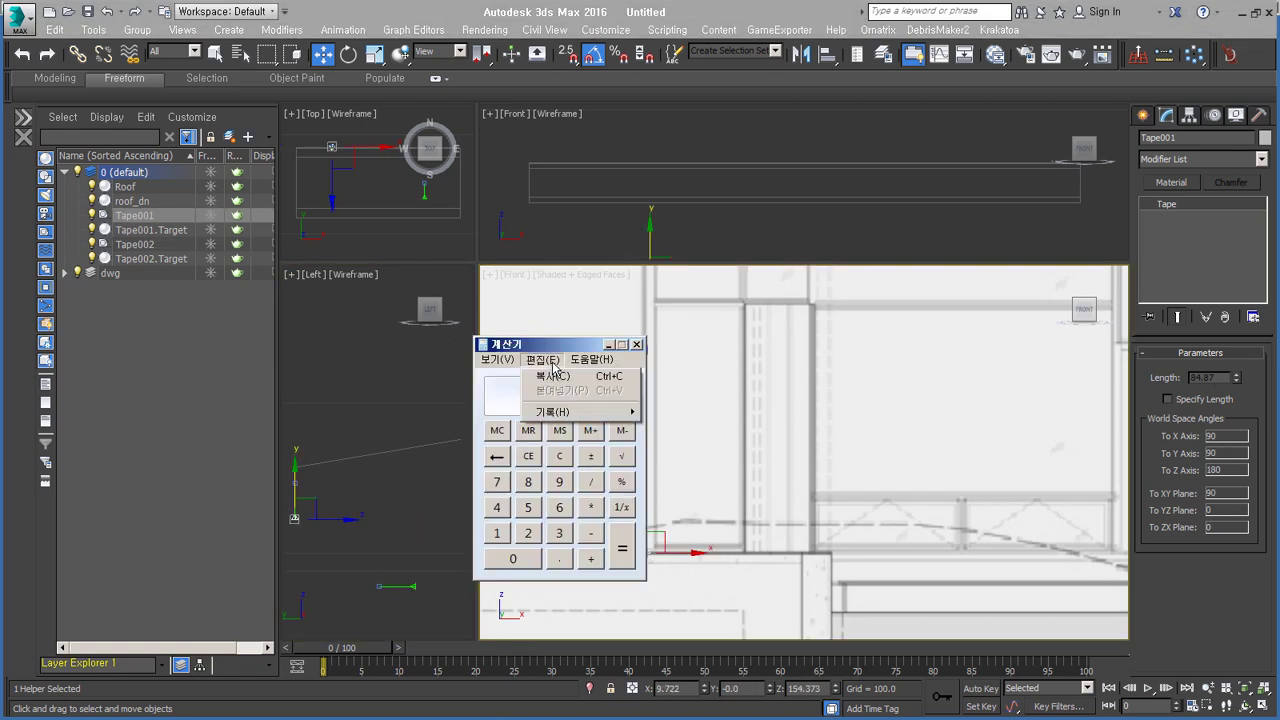
key("alt+Tab")
key("z")
Rescale the world units by the pasted factor, then deselect all objects.
left_click(1258, 115)
left_click(1165, 180)
double_click(1090, 580)
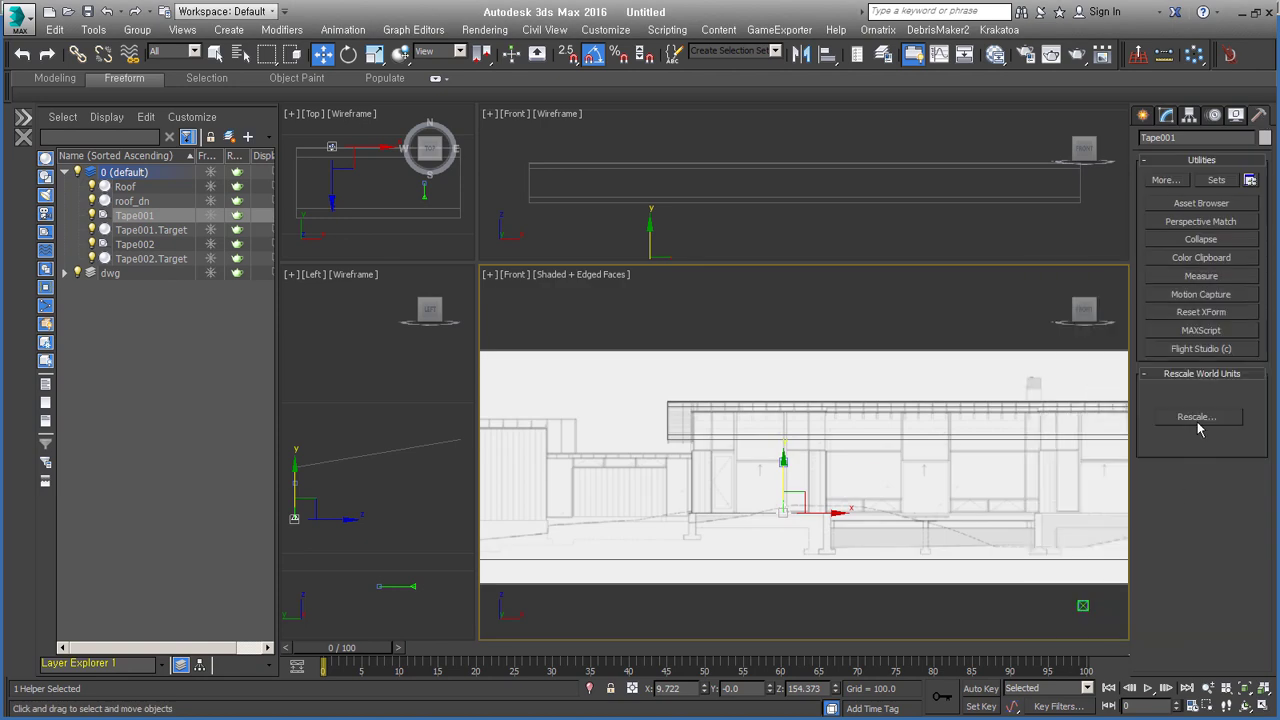
left_click(1197, 417)
key("Return")
left_click(1166, 115)
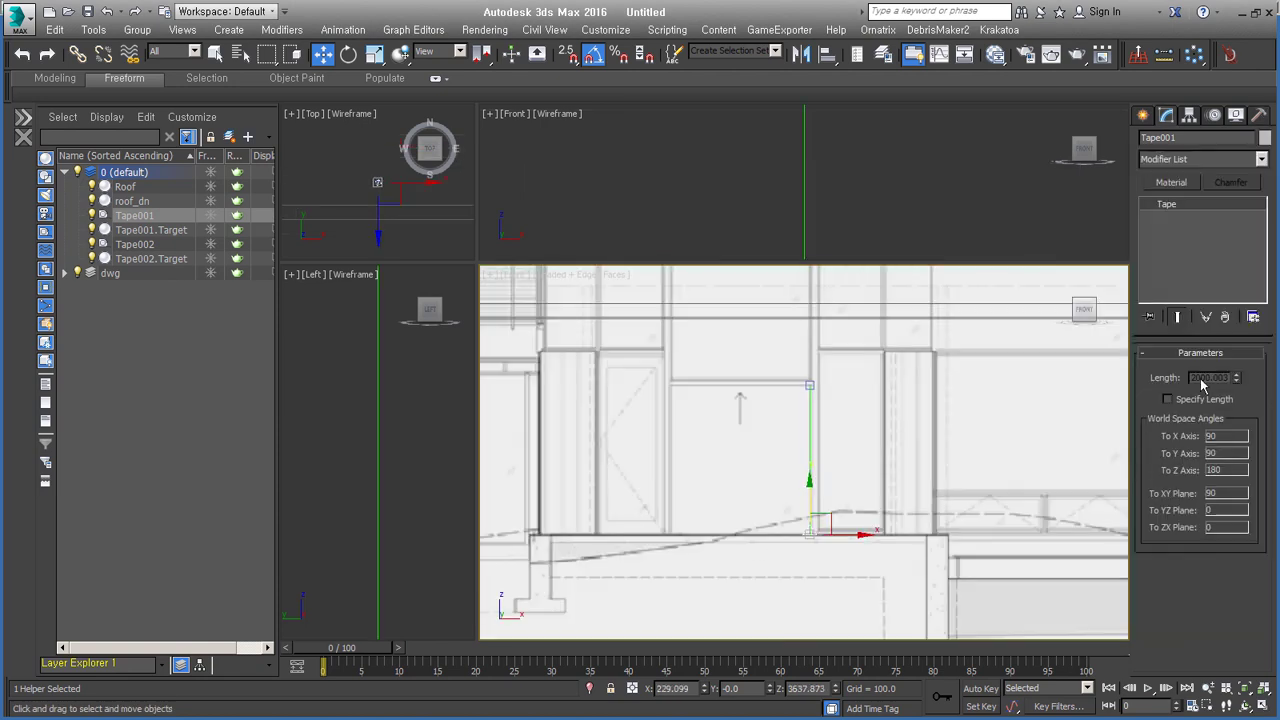
scroll(960, 540, "down", 5)
left_click(965, 520)
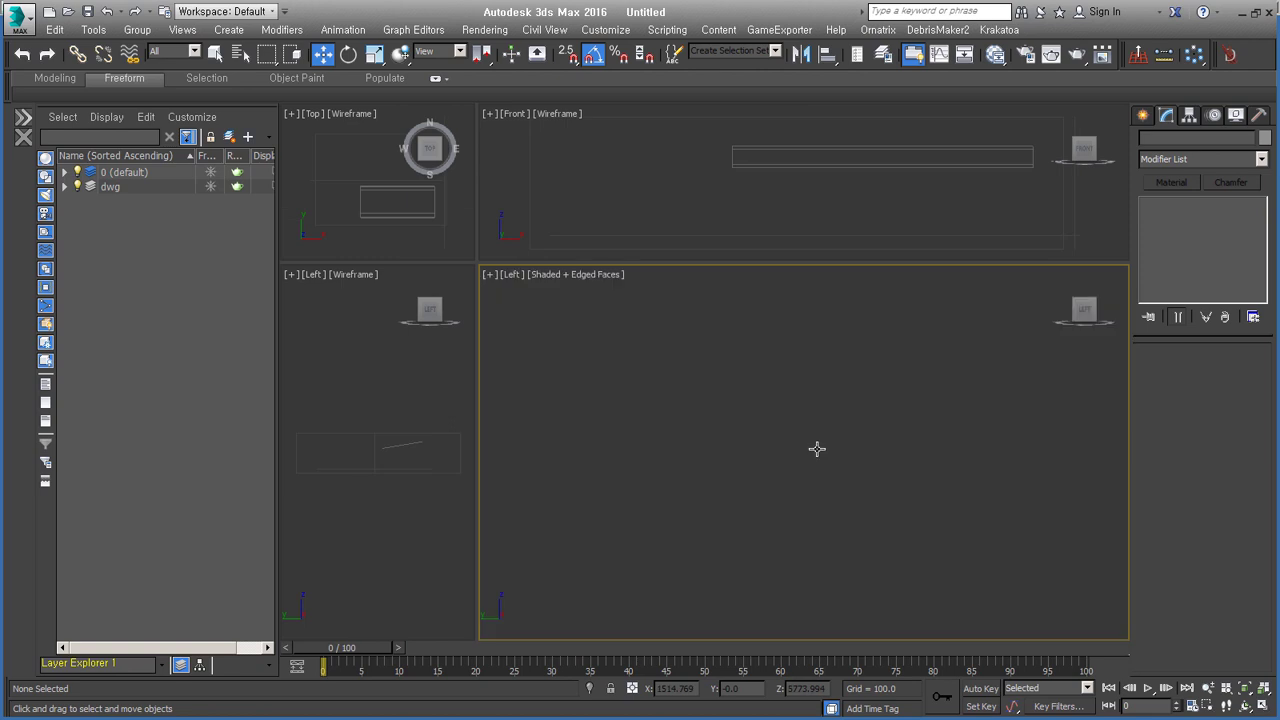
Select the roof_dn object from the layer list and frame its eave.
left_click(576, 519)
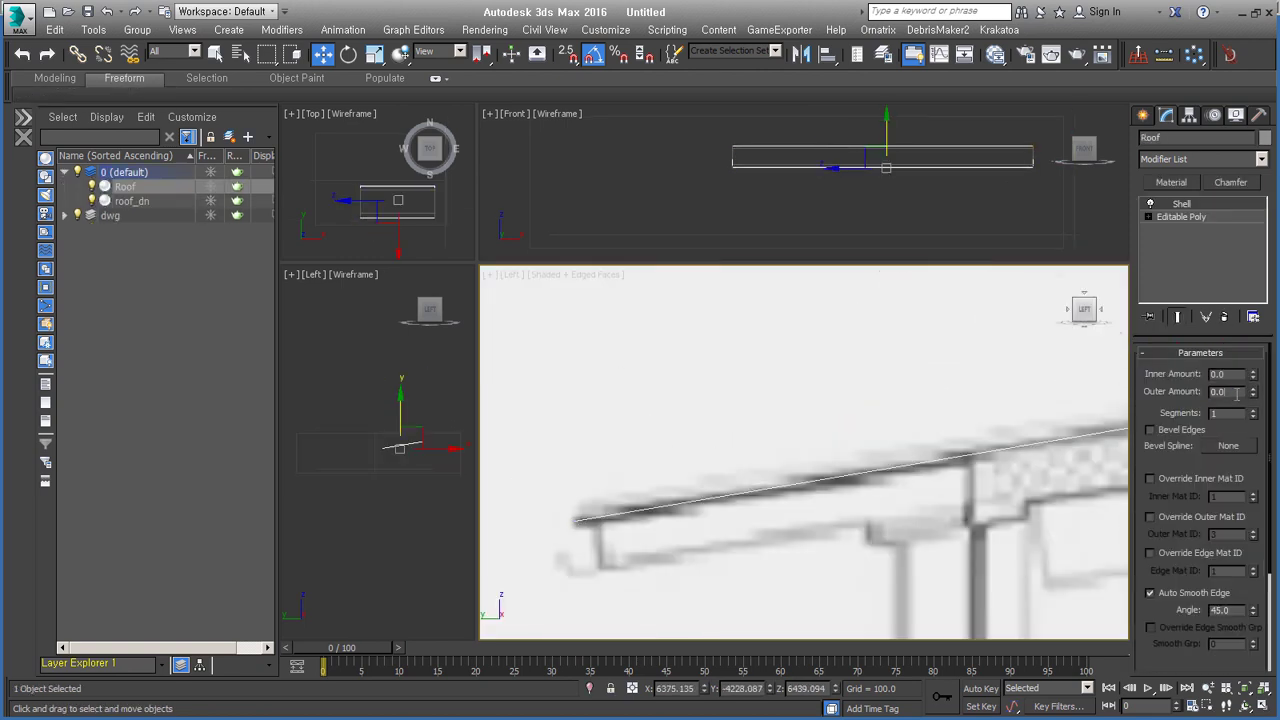
type("20")
left_click(64, 215)
left_click(134, 258)
left_click(124, 186)
left_click(144, 257)
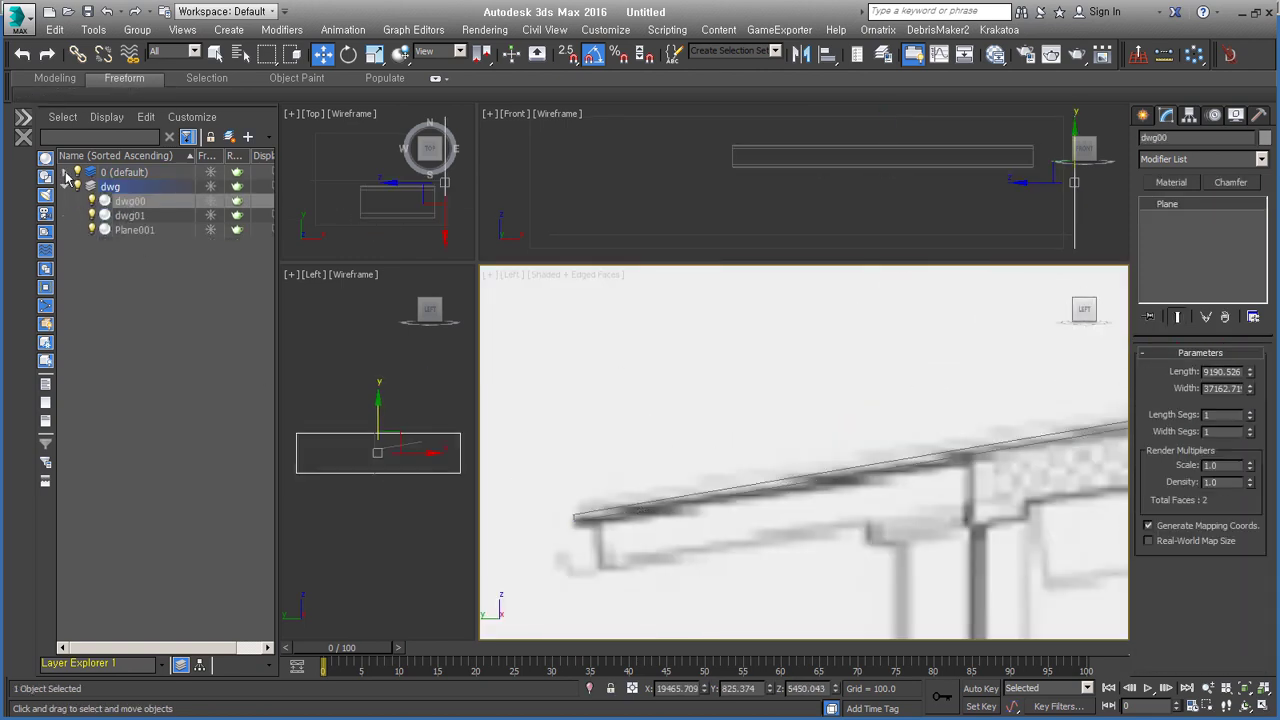
left_click(131, 201)
middle_click_drag(927, 459, 857, 389)
scroll(857, 389, "down", 2)
Select roof_dn's wood faces and detach them as roof_dn_wood.
left_click(1180, 347)
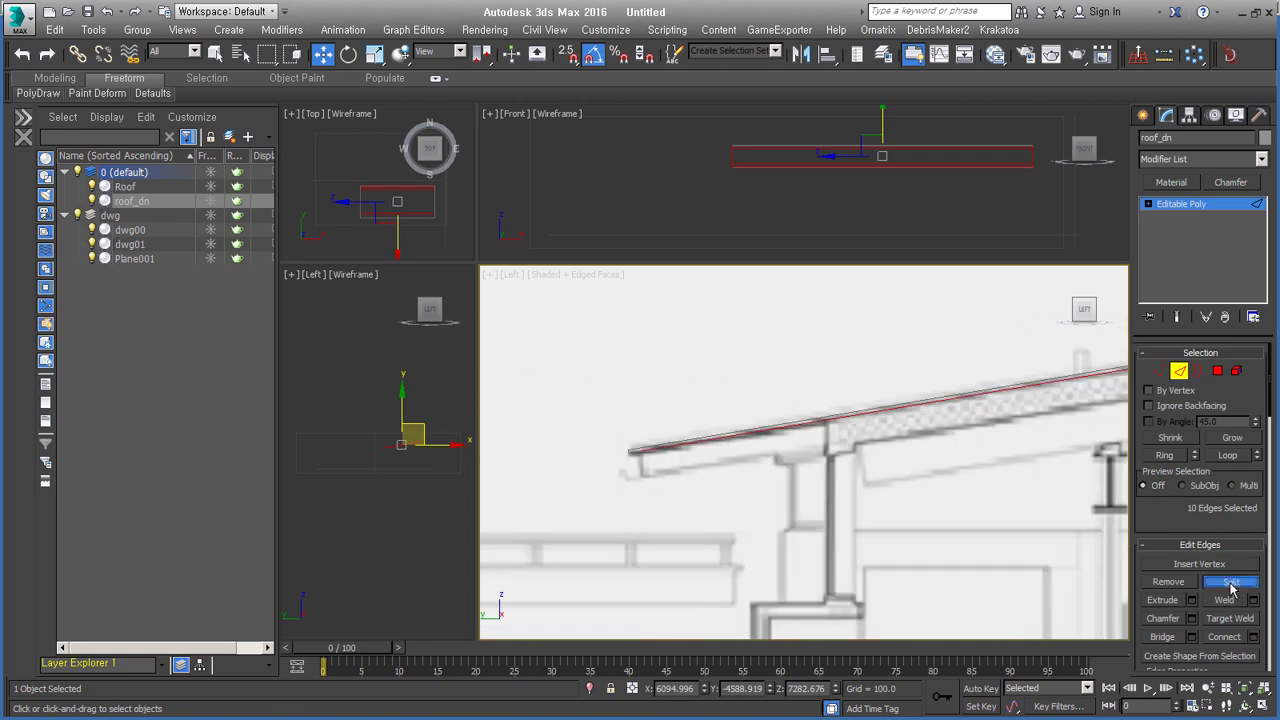
key("4")
left_click_drag(1071, 420, 1000, 354)
middle_click_drag(1000, 354, 857, 449)
right_click(857, 449)
type("roof_dn_wood")
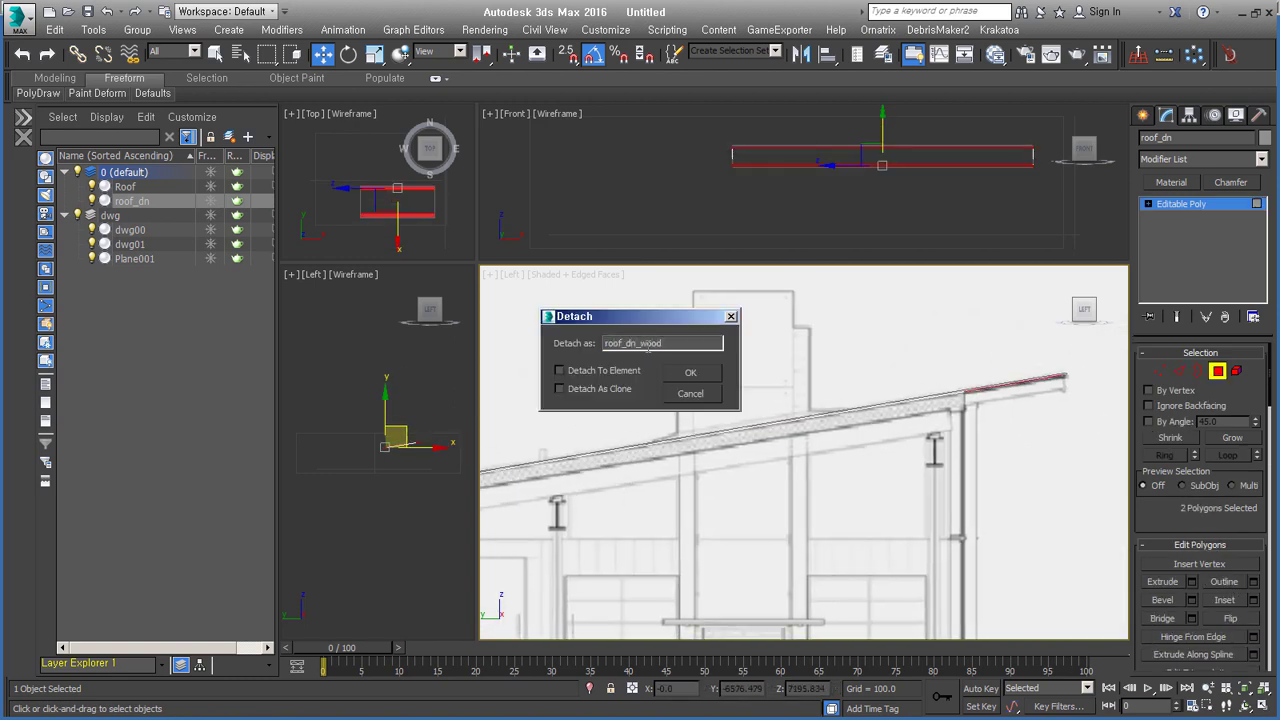
key("Return")
Try a shell on roof_dn, undo it, and cap the open borders instead.
scroll(998, 380, "up", 4)
key("alt+s")
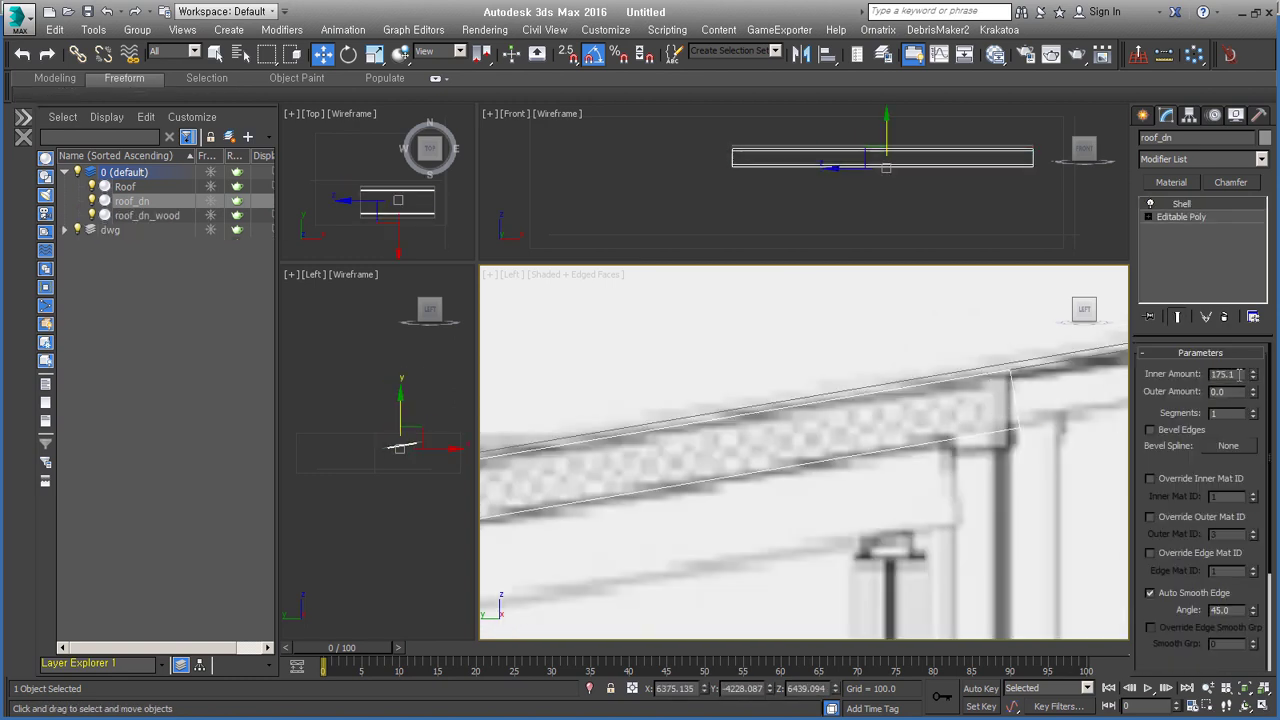
key("ctrl+z")
key("3")
scroll(806, 535, "down", 3)
scroll(806, 535, "down", 2)
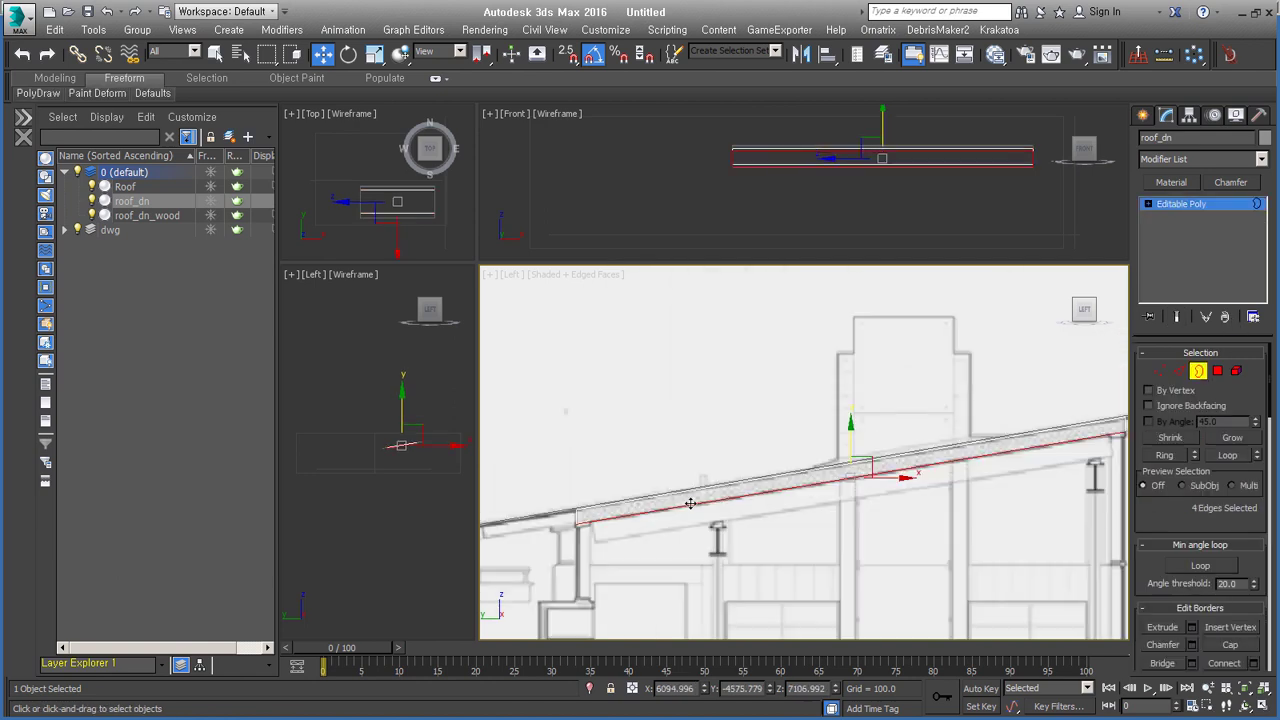
left_click(1229, 645)
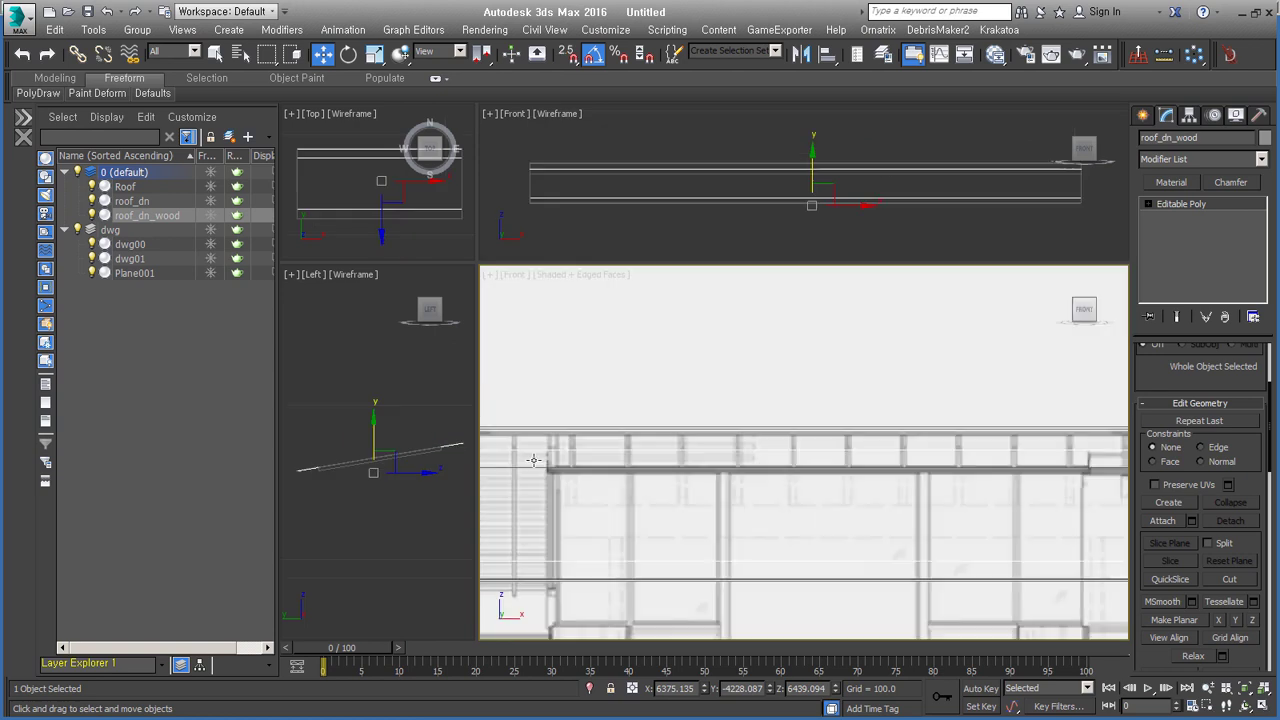
Move roof_dn_wood's end vertices to the roof's right end and check it in front view.
scroll(746, 530, "down", 2)
scroll(700, 524, "down", 1)
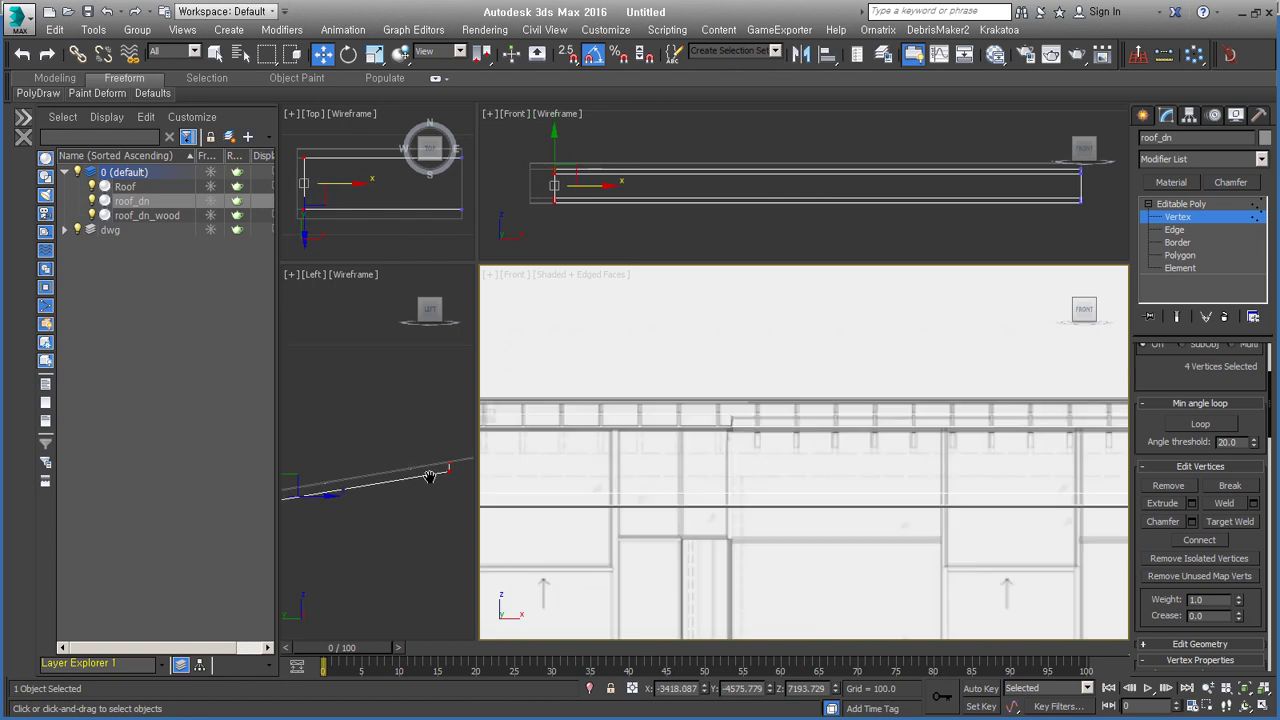
left_click_drag(706, 462, 680, 486)
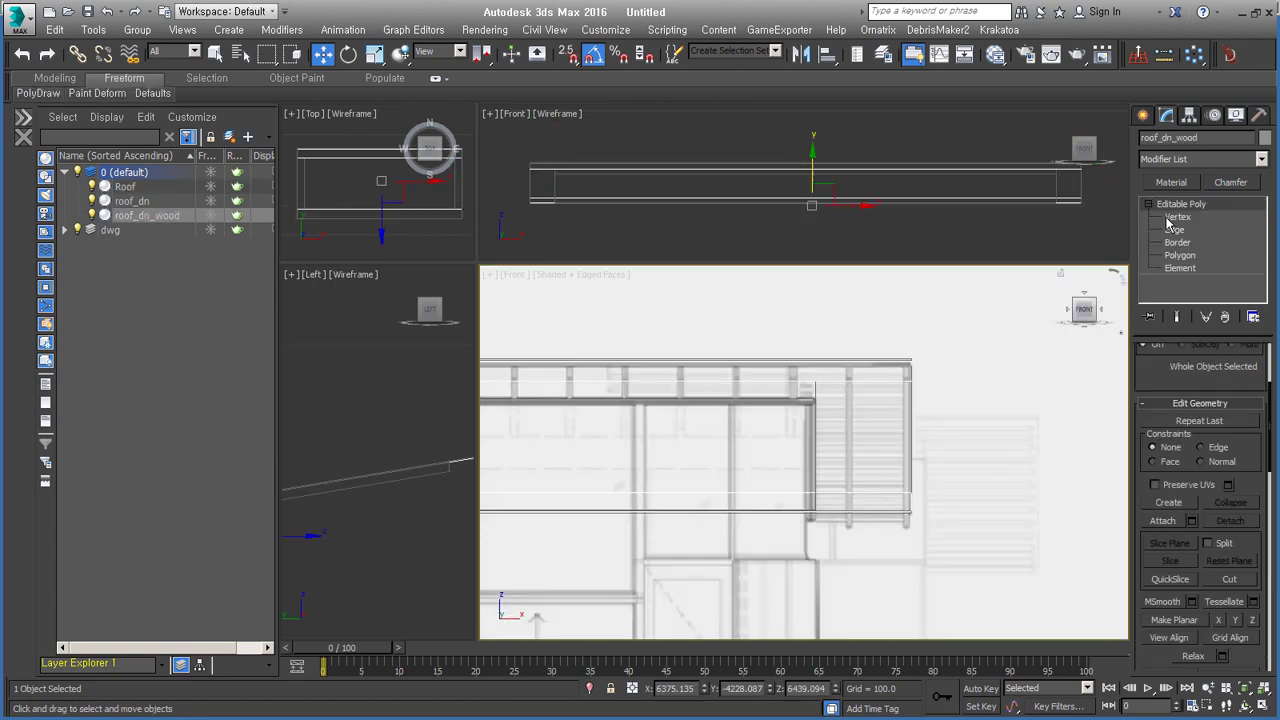
mouse_move(885, 507)
middle_mouse_down("alt")
mouse_move(663, 445)
mouse_move(632, 565)
middle_mouse_up("alt")
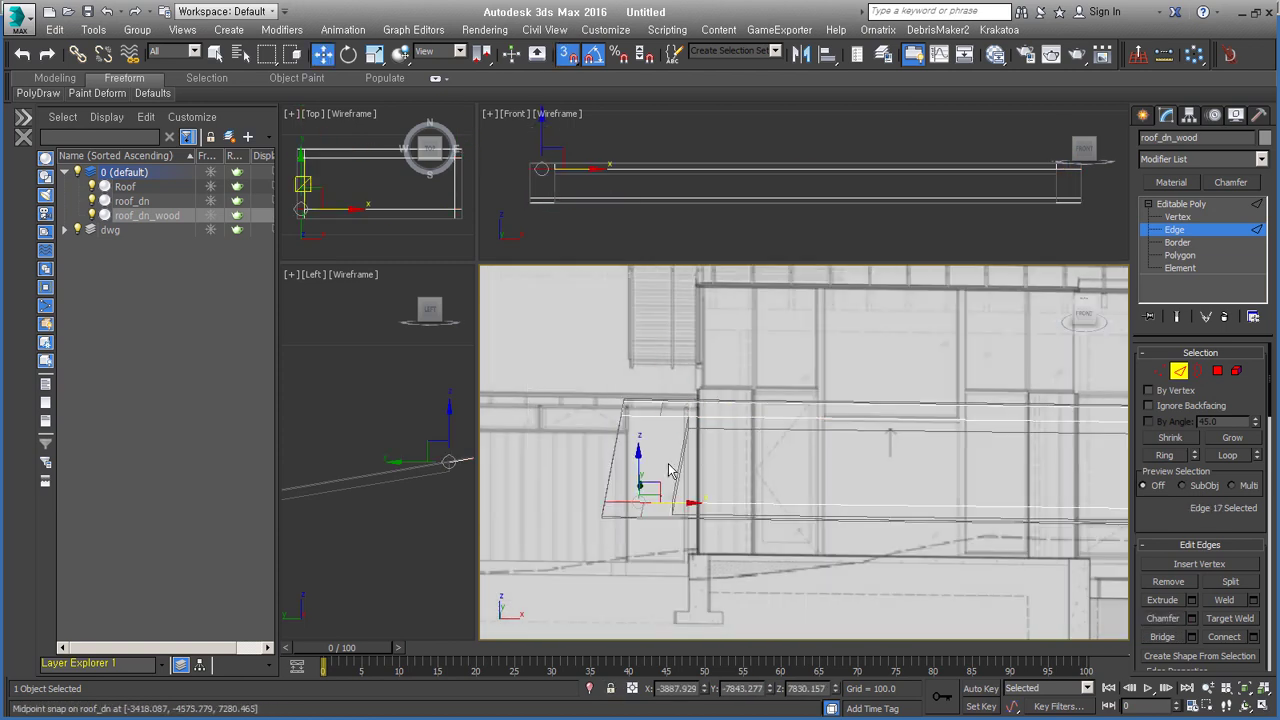
middle_click_drag(656, 503, 700, 482, "alt")
key("2")
key("f")
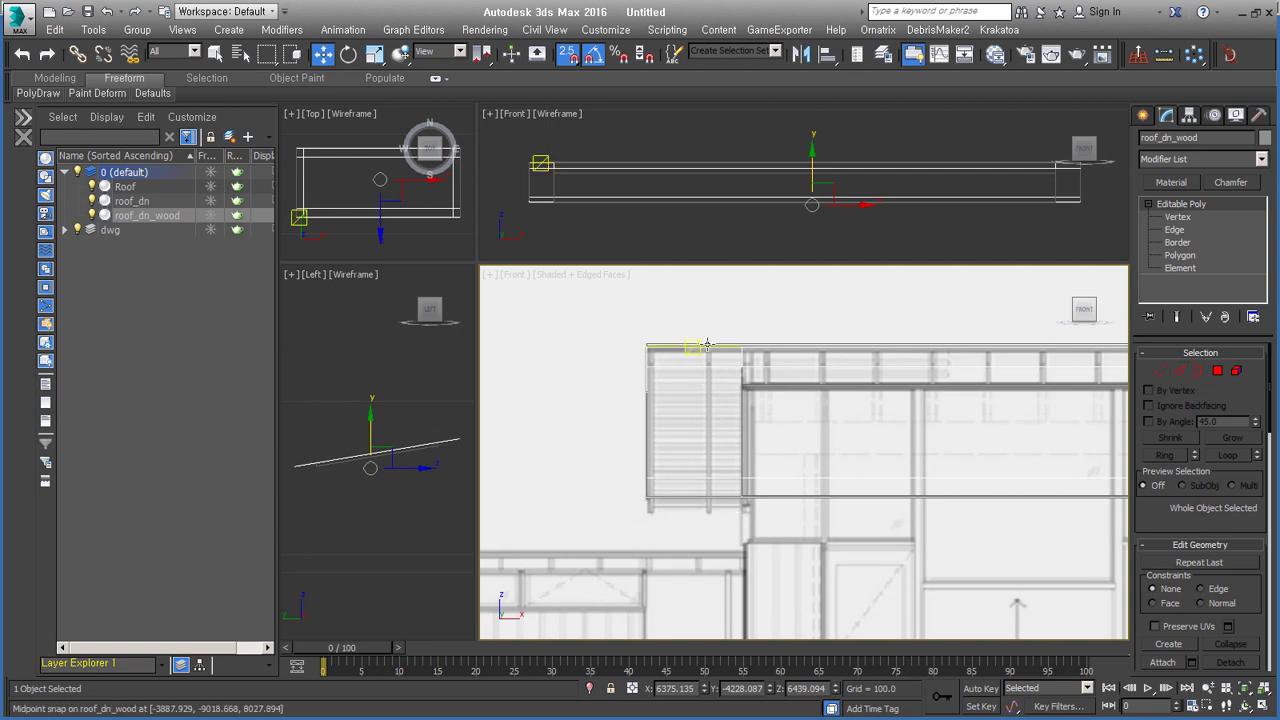
scroll(701, 479, "up", 2)
key("w")
Show the modeling tools and switch roof_dn_wood to edge editing for the long edges.
left_click(55, 78)
left_click(130, 95)
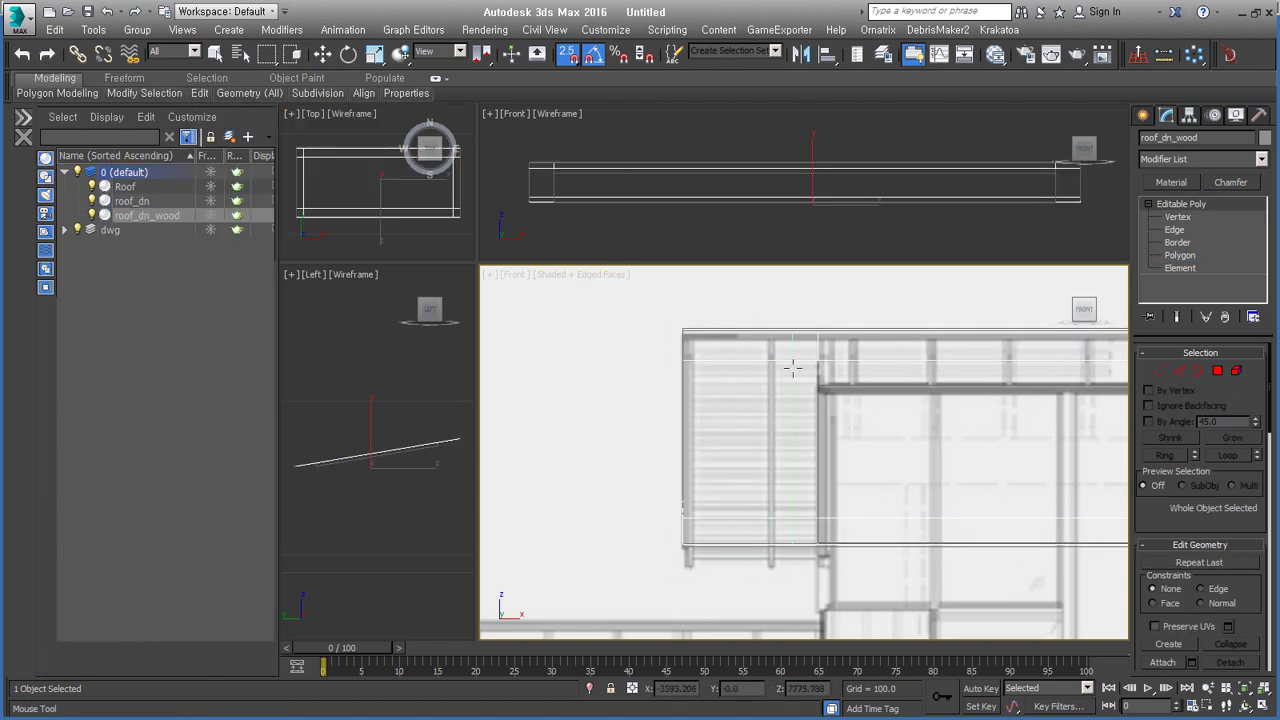
scroll(780, 460, "up", 2)
key("2")
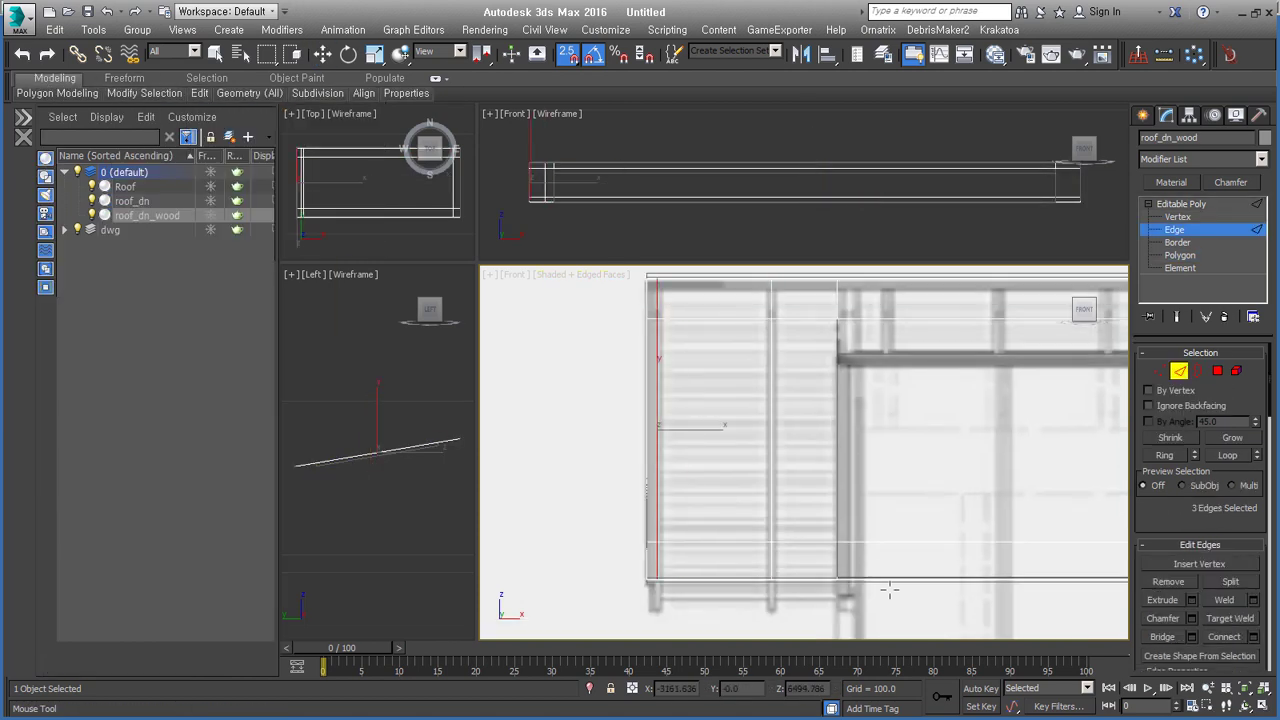
middle_click_drag(657, 546, 578, 595)
scroll(810, 345, "down", 3)
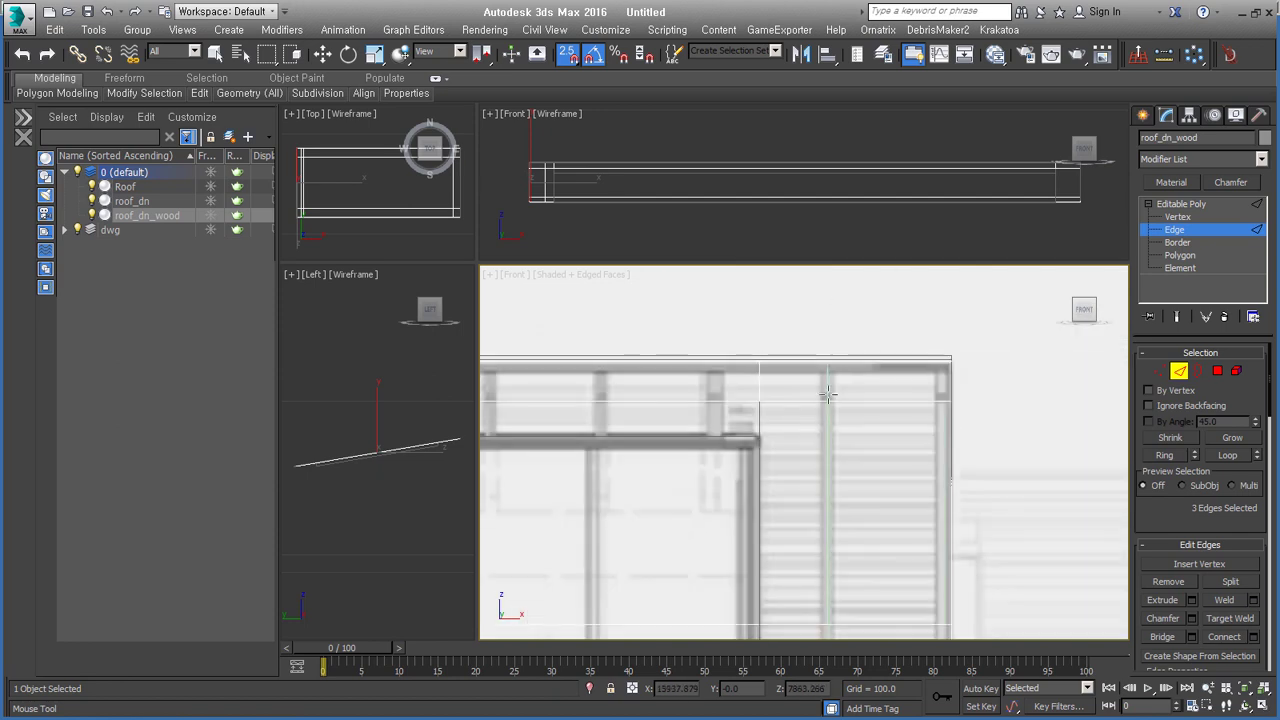
key("w")
scroll(714, 408, "down", 1)
scroll(714, 408, "up", 1)
Connect the long edges with 35 segments and pinch 7.
right_click(786, 406)
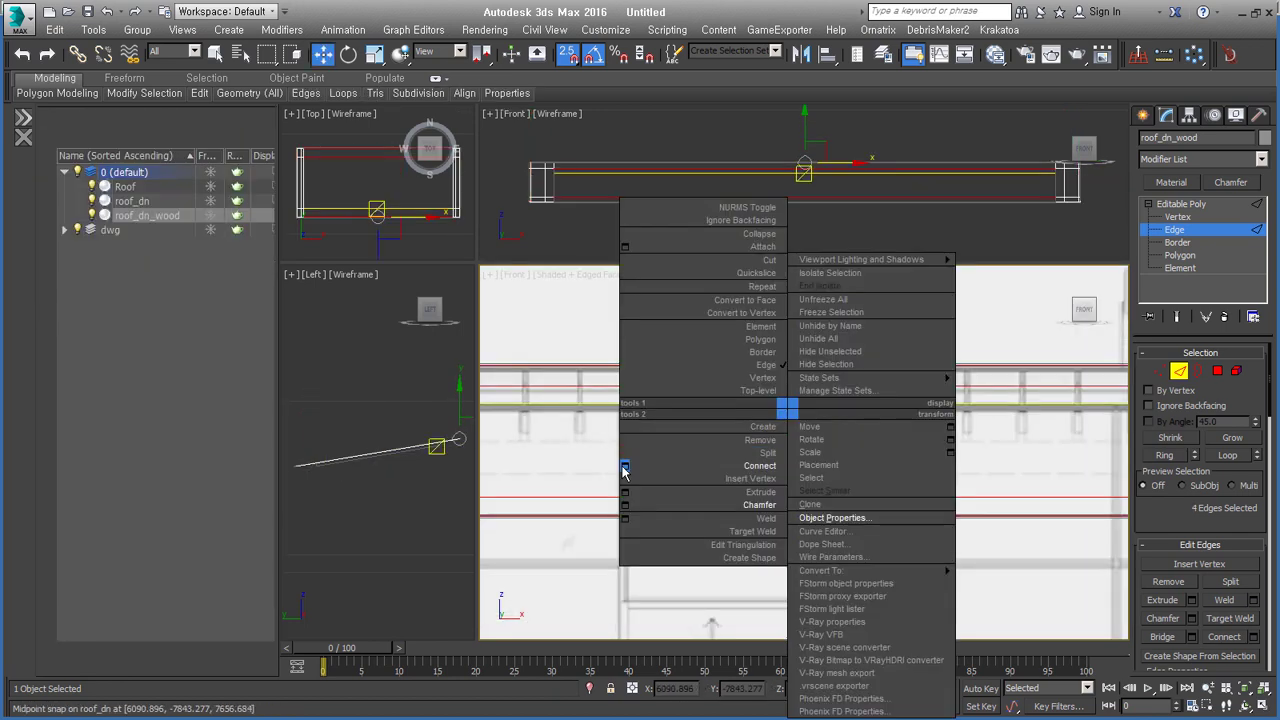
left_click(623, 471)
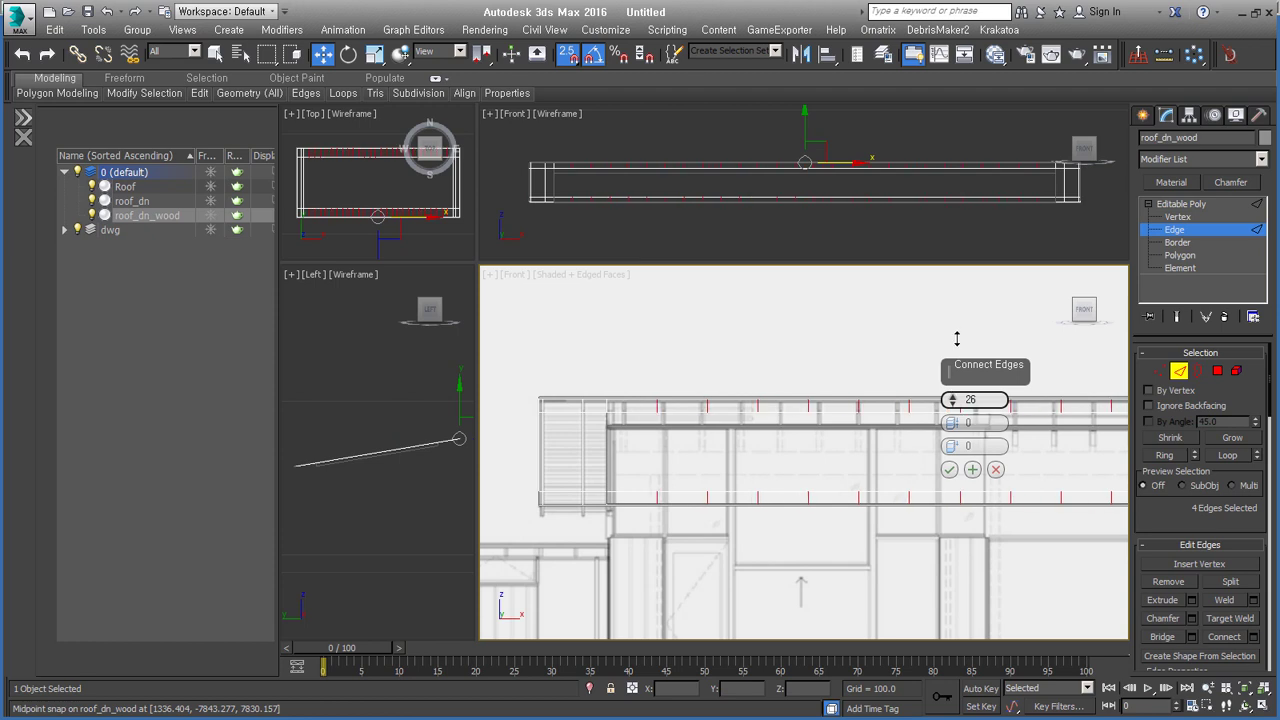
mouse_move(955, 402)
left_mouse_down()
mouse_move(953, 445)
mouse_move(953, 398)
mouse_move(975, 394)
mouse_move(974, 435)
left_mouse_up()
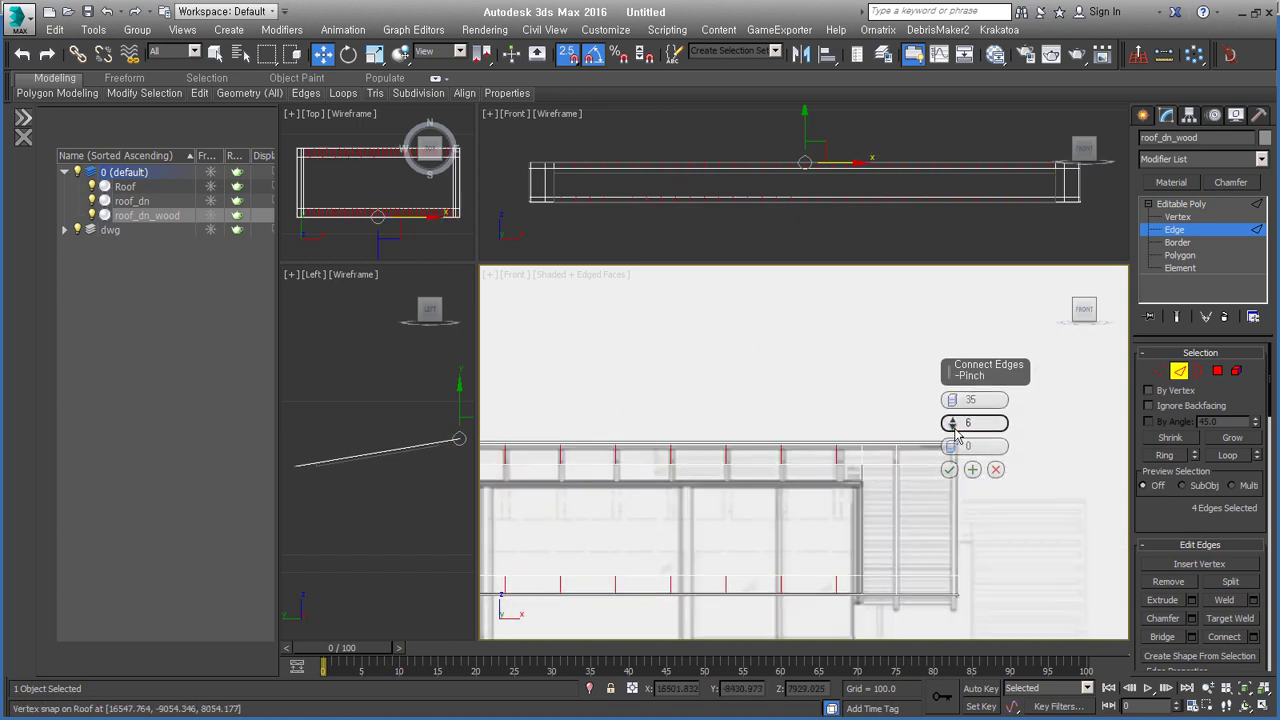
scroll(861, 448, "up", 2)
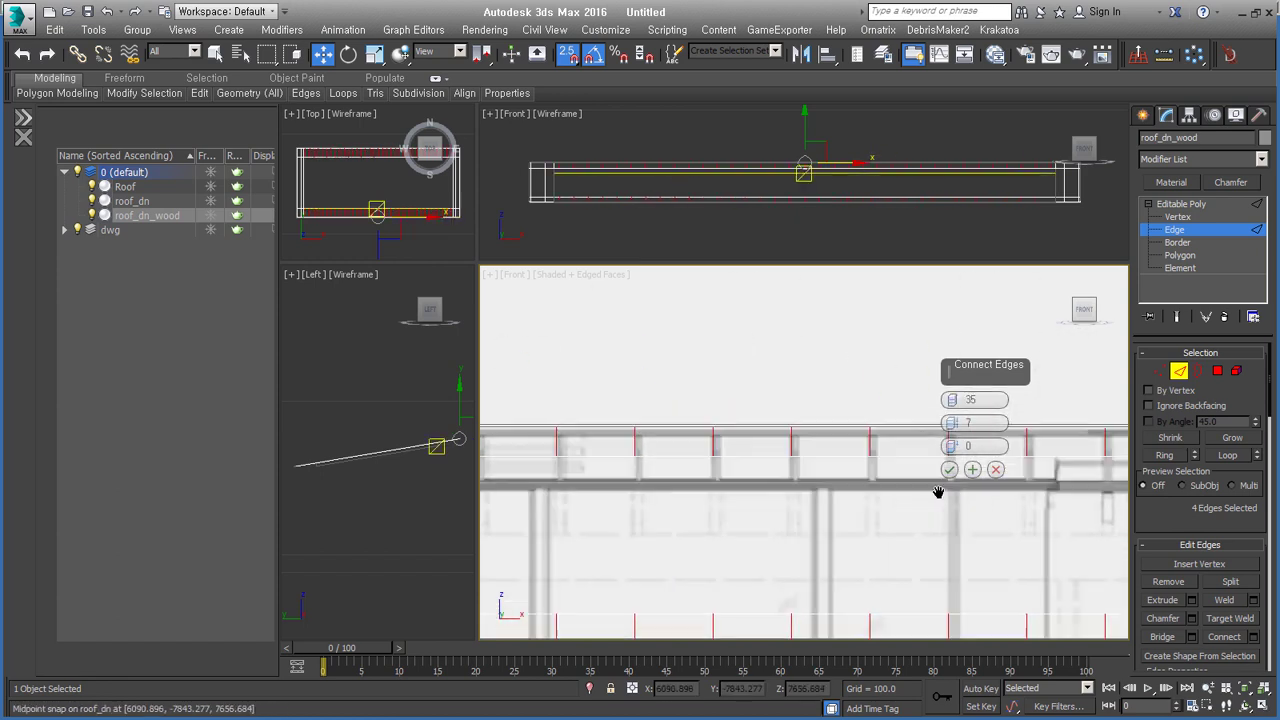
key("Return")
mouse_move(700, 500)
middle_mouse_down()
mouse_move(676, 437)
mouse_move(971, 486)
middle_mouse_up()
scroll(871, 406, "up", 2)
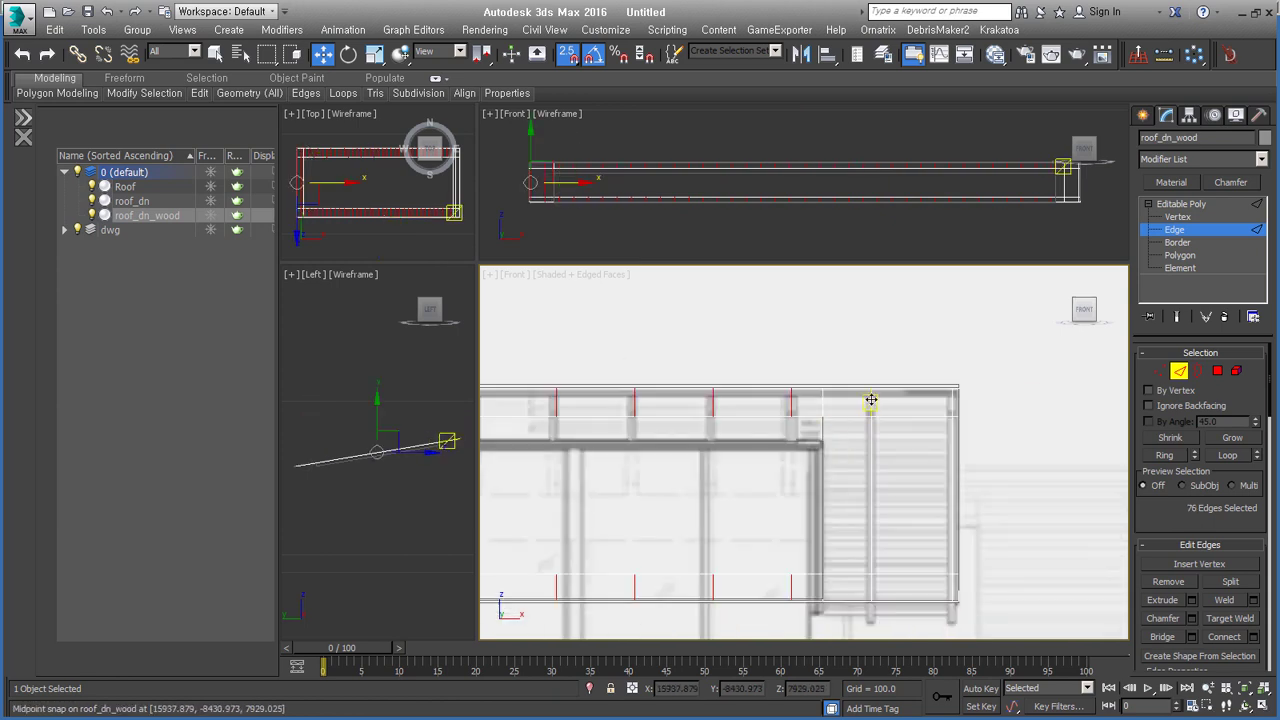
Chamfer the new connecting edges by 30.
right_click(908, 409)
left_click(905, 466)
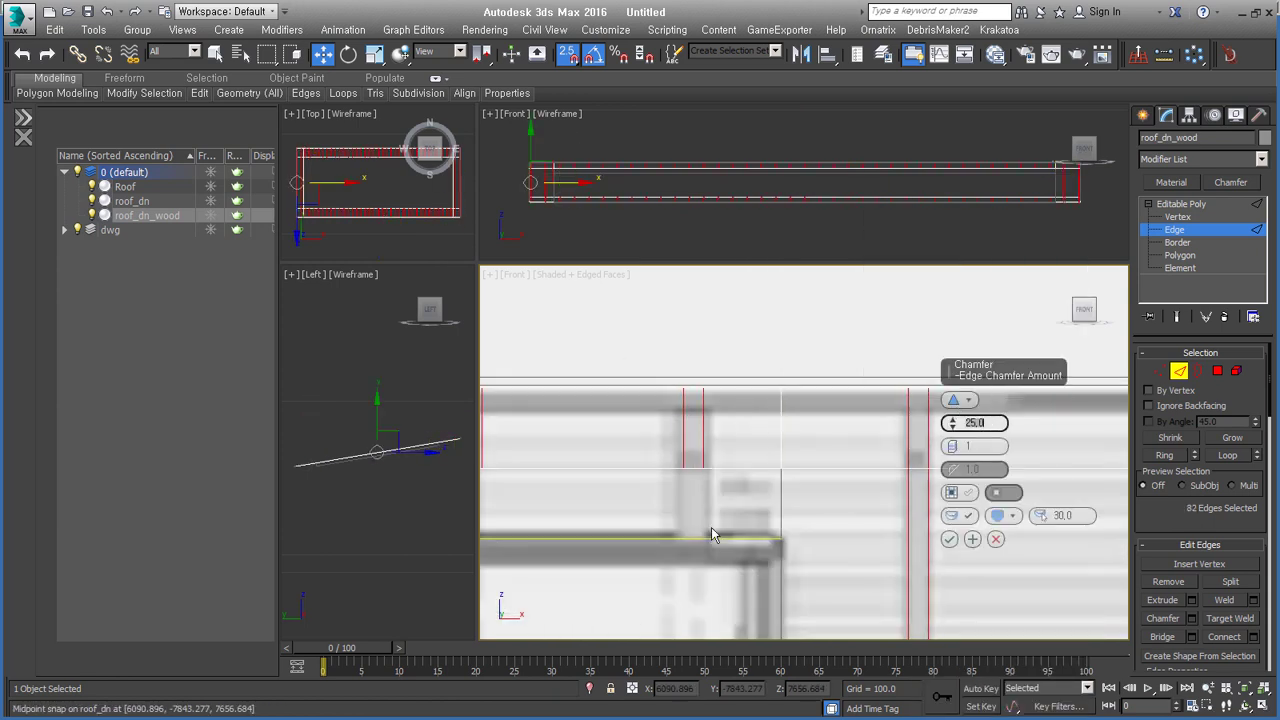
type("30")
left_click(949, 540)
scroll(741, 549, "down", 3)
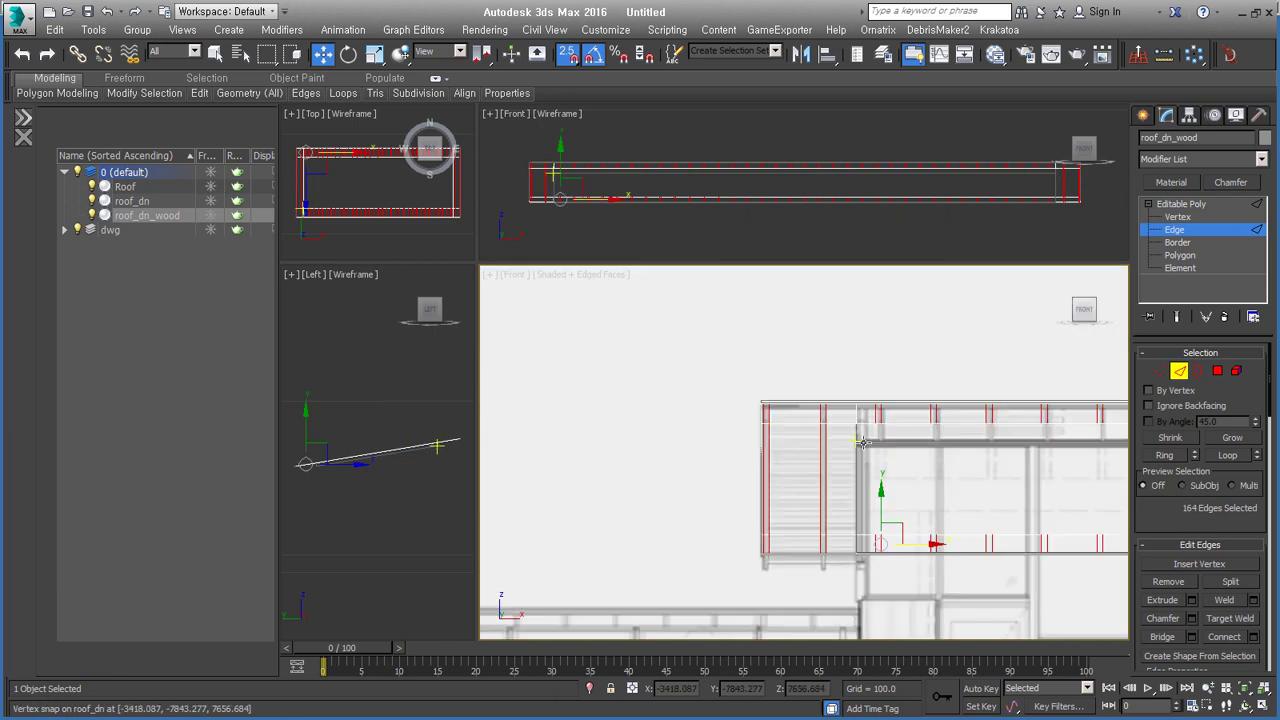
Grow the face selection to pick the gap and beam-end polygons.
key("4")
left_click(144, 93)
left_click(157, 257)
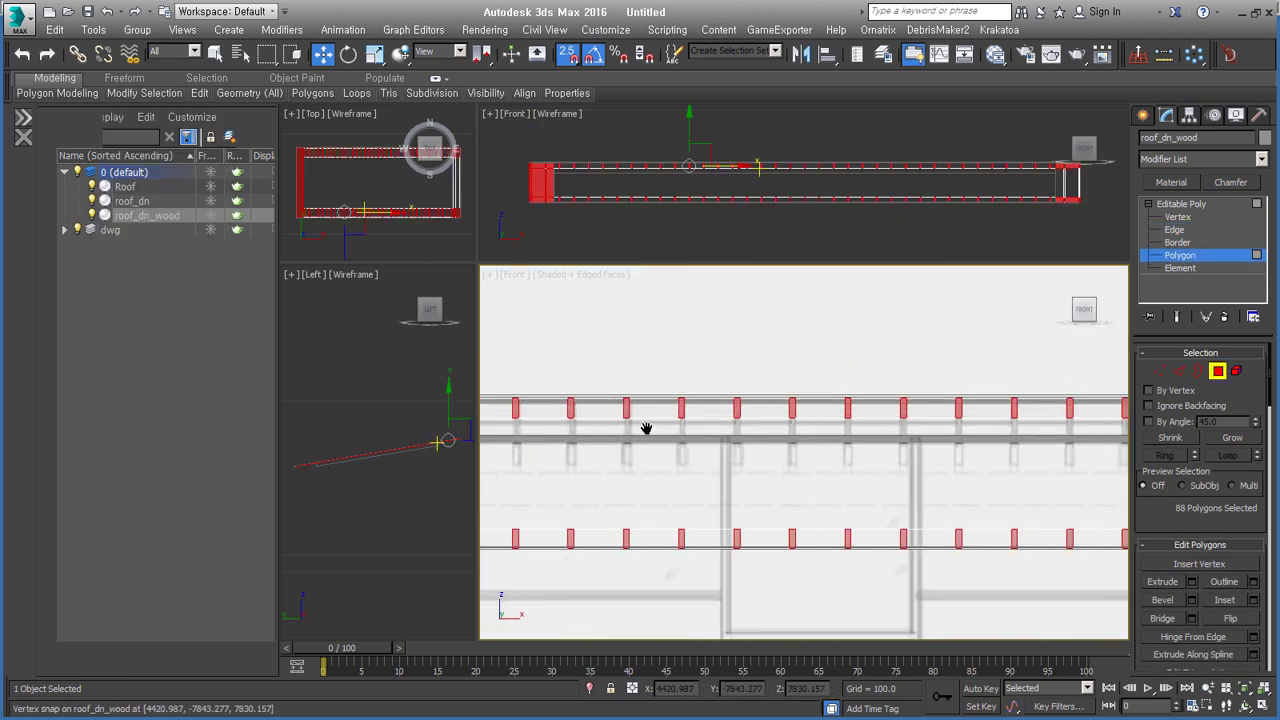
scroll(523, 423, "down", 1)
left_click_drag(827, 555, 831, 447)
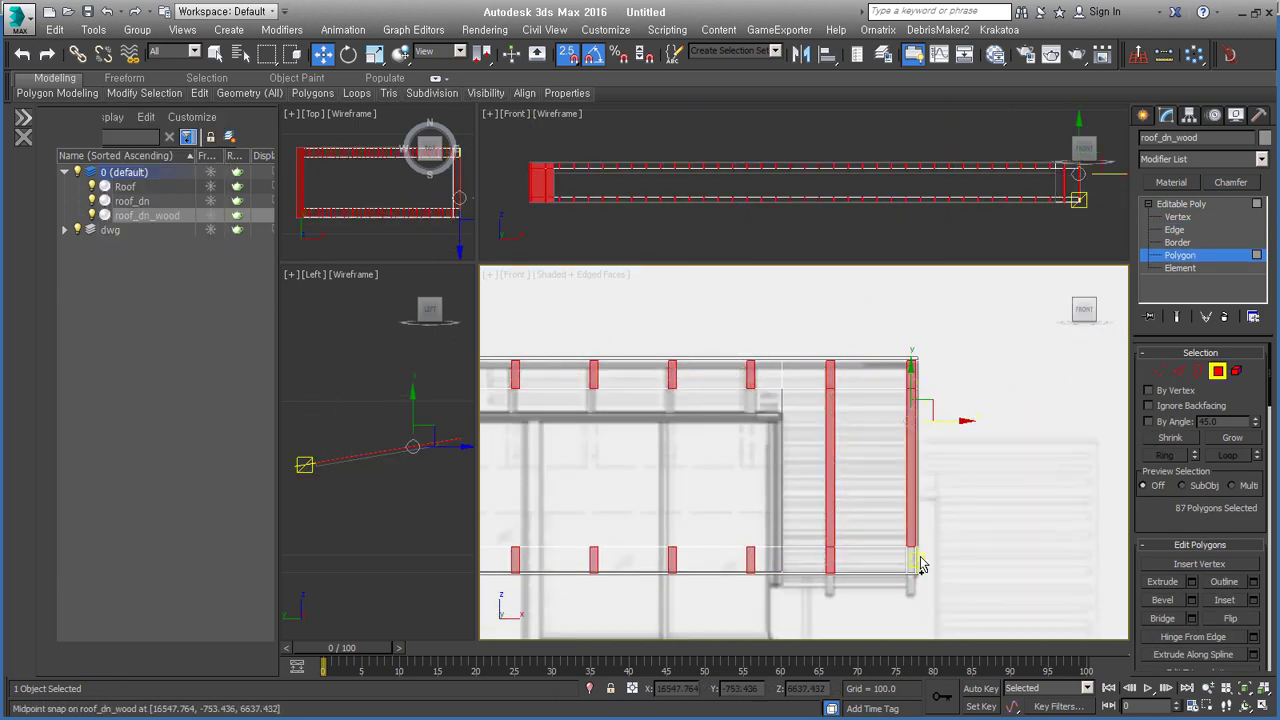
scroll(837, 571, "up", 2)
left_click(643, 534, "ctrl")
scroll(762, 507, "down", 2)
Inspect the slats' open borders and faces from the side and at an angle.
key("l")
key("3")
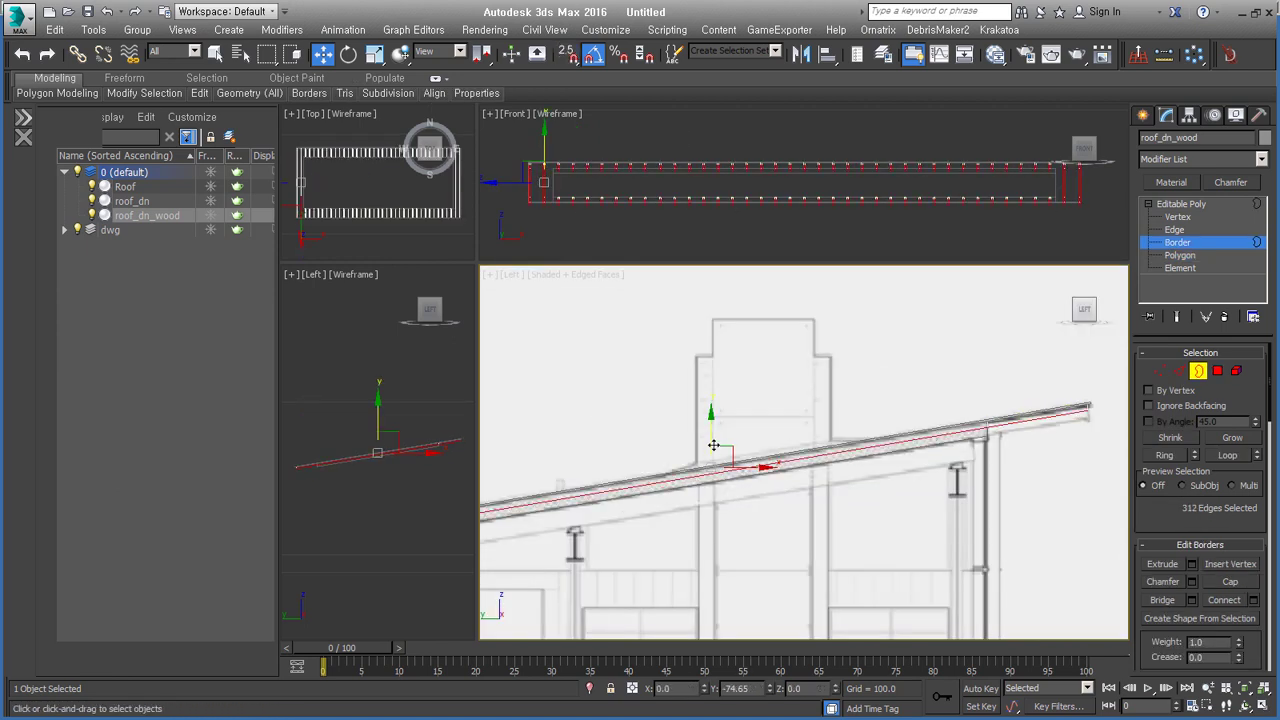
scroll(902, 412, "up", 5)
scroll(940, 568, "down", 4)
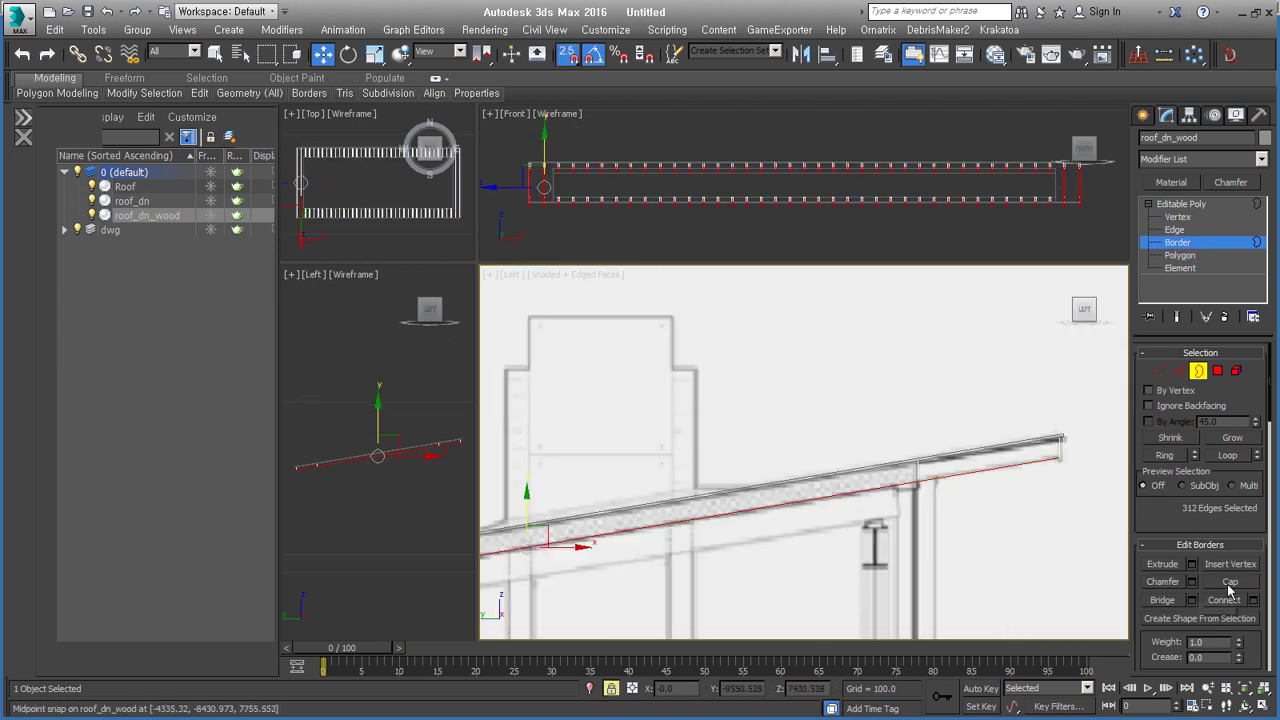
mouse_move(900, 420)
middle_mouse_down("alt")
mouse_move(971, 457)
mouse_move(766, 434)
middle_mouse_up("alt")
key("4")
Make two duplicate copies of the roof_dn_wood002 slat.
scroll(814, 449, "down", 3)
scroll(947, 476, "down", 2)
key("4")
key("ctrl+v")
key("Return")
key("ctrl+v")
key("Return")
Add a Clone modifier to roof_dn_wood002 and set it to 38 copies along X.
middle_click_drag(595, 500, 666, 481, "alt")
key("1")
scroll(781, 465, "down", 3)
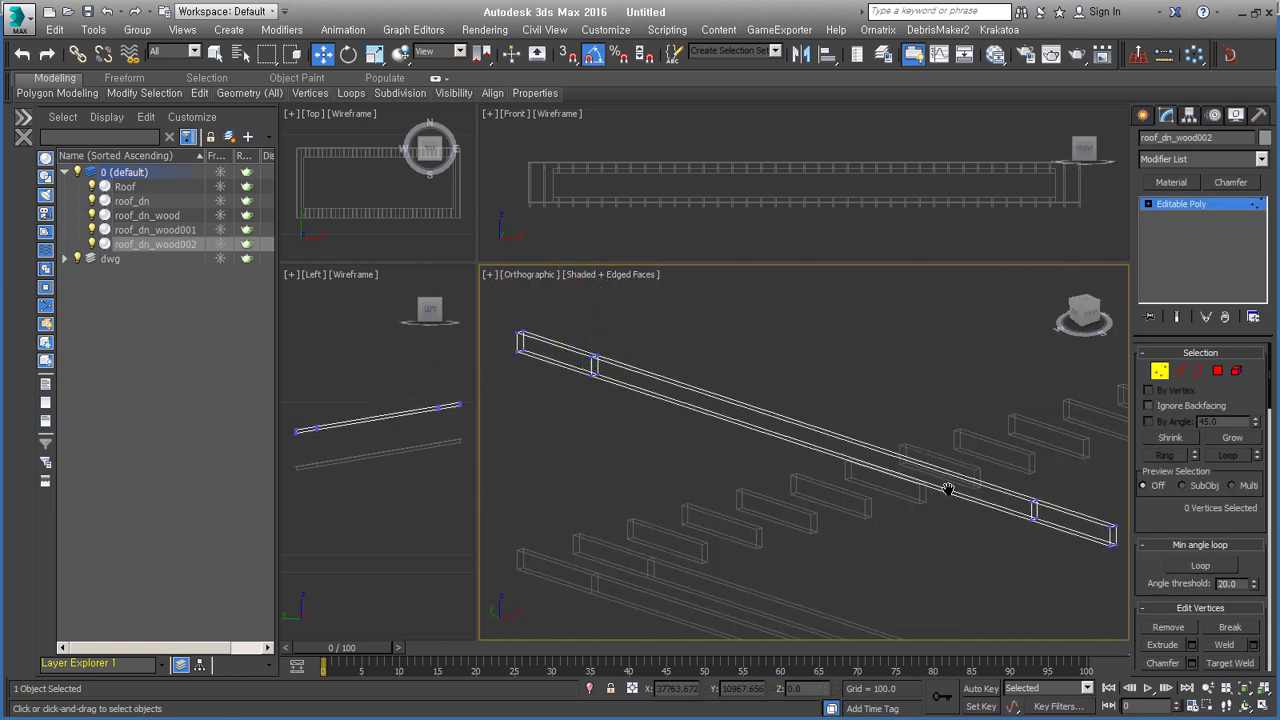
key("1")
middle_click_drag(807, 473, 966, 520, "alt")
left_click(1211, 158)
middle_click_drag(760, 470, 689, 481, "alt")
key("z")
key("t")
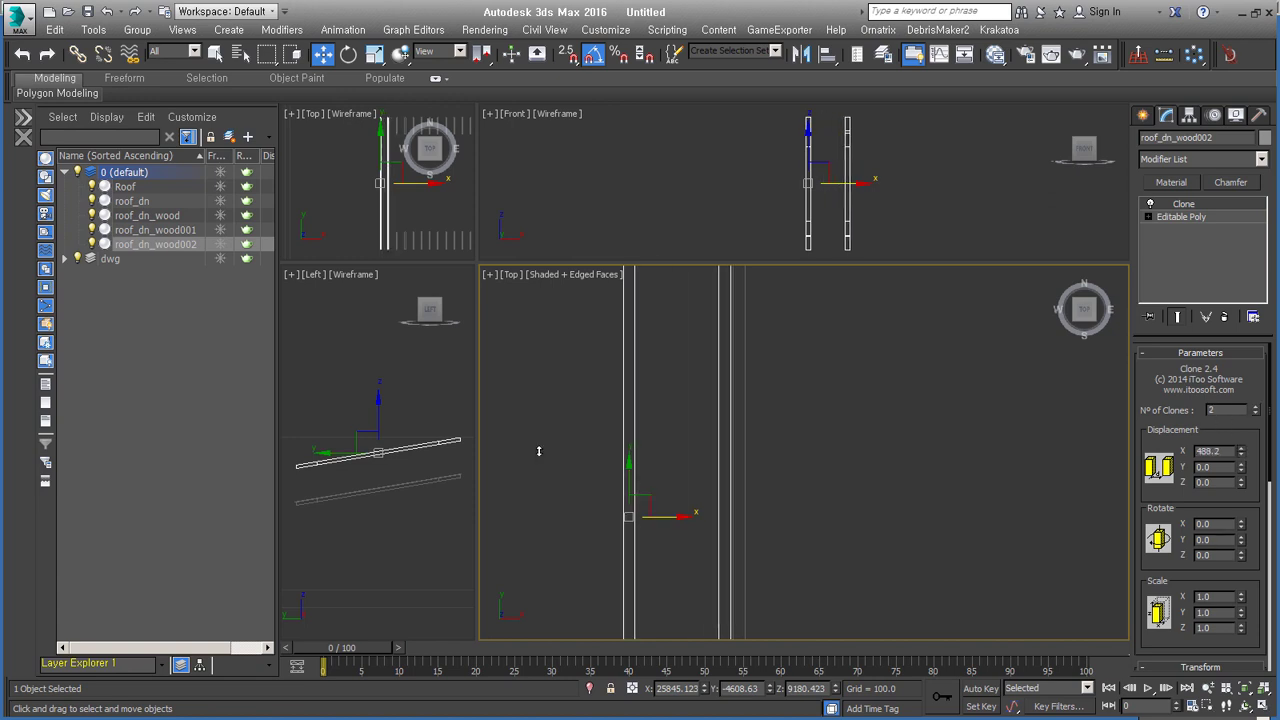
middle_click_drag(751, 571, 840, 434, "alt")
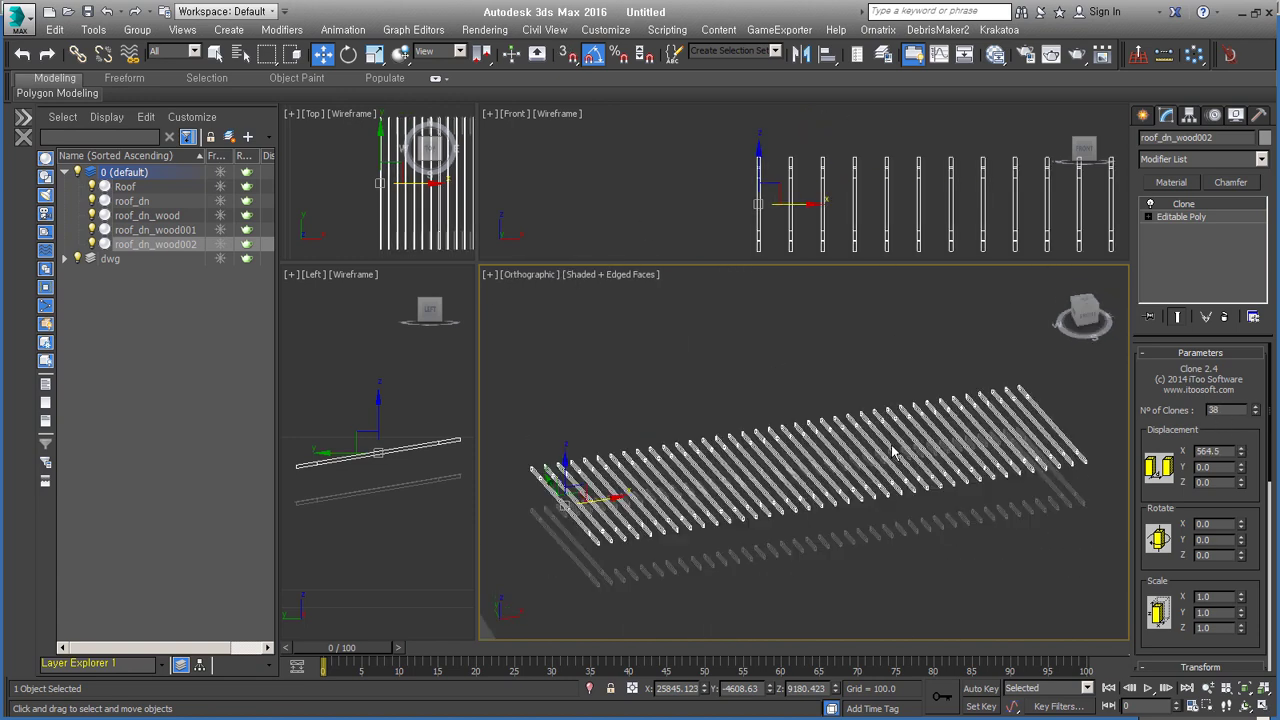
key("t")
Add an Edit Poly modifier above the Clone and collapse the stack into one editable poly.
left_click(1211, 158)
left_click(1237, 428)
left_click(1217, 477)
key("shift+z")
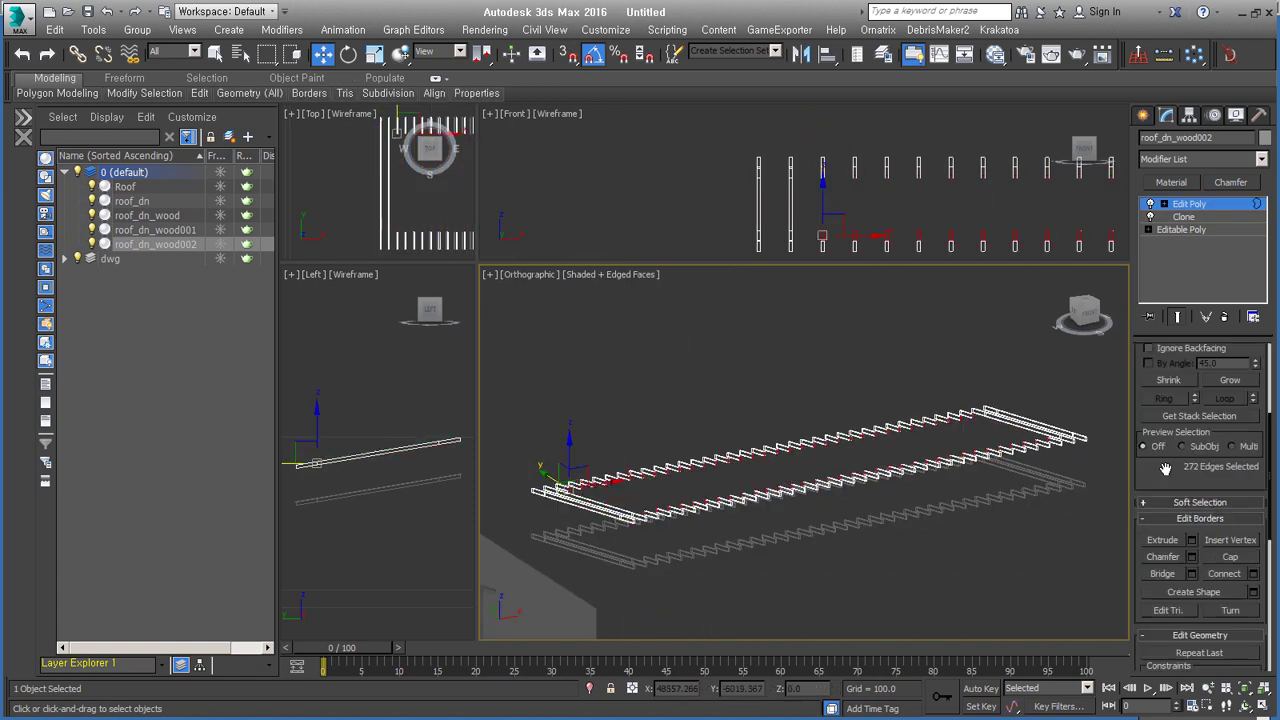
scroll(894, 517, "down", 3)
scroll(894, 517, "up", 5)
left_click(1207, 206)
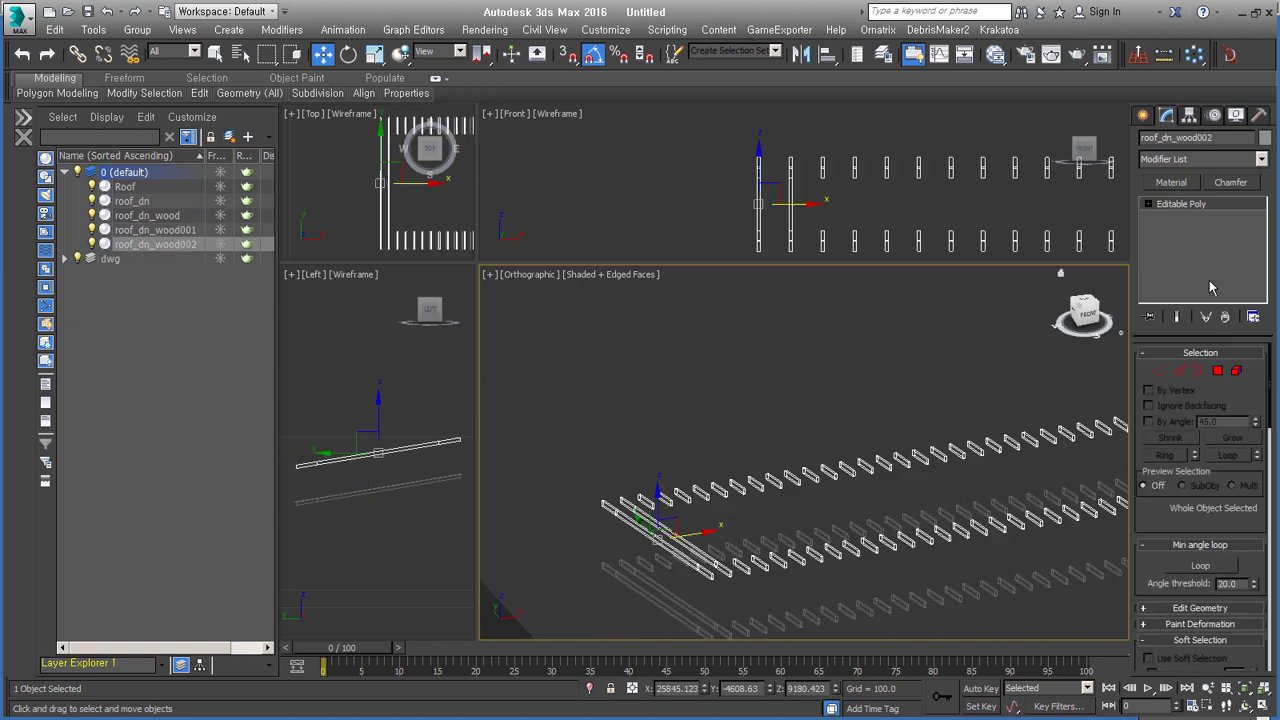
right_click(1207, 208)
middle_click_drag(840, 440, 902, 472)
key("t")
left_click(1200, 159)
scroll(1210, 330, "down", 1)
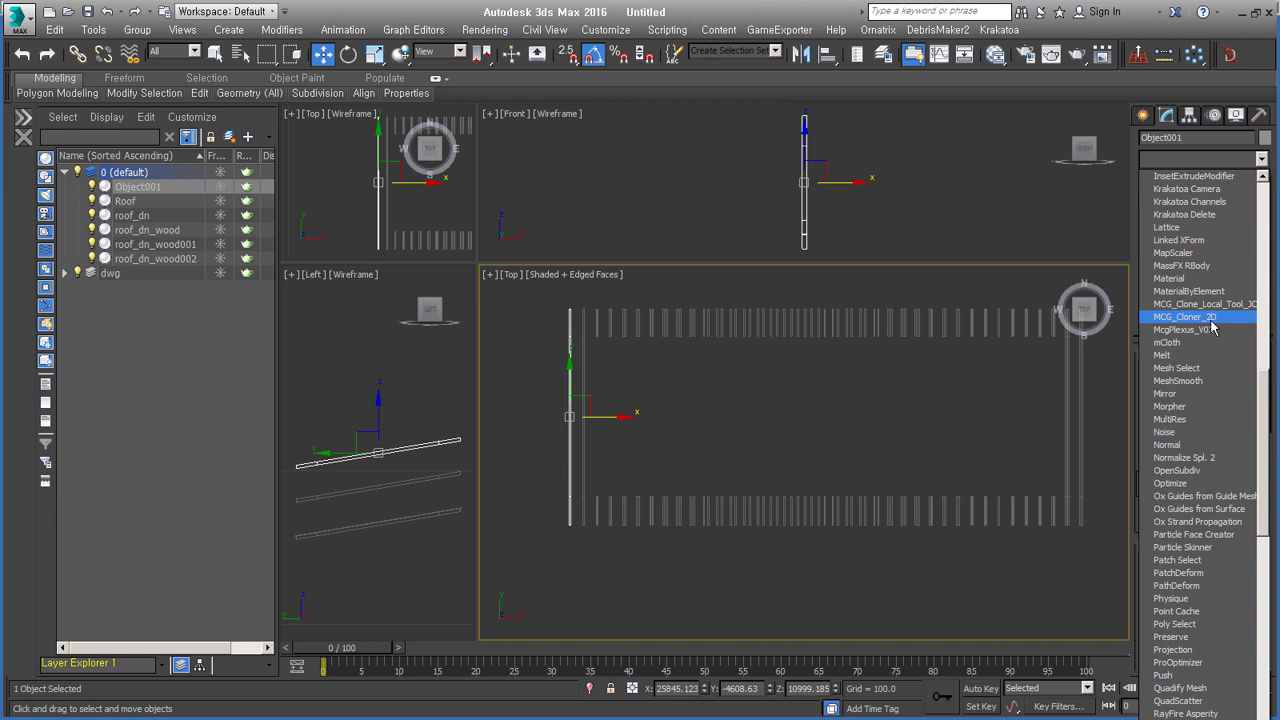
left_click(1211, 318)
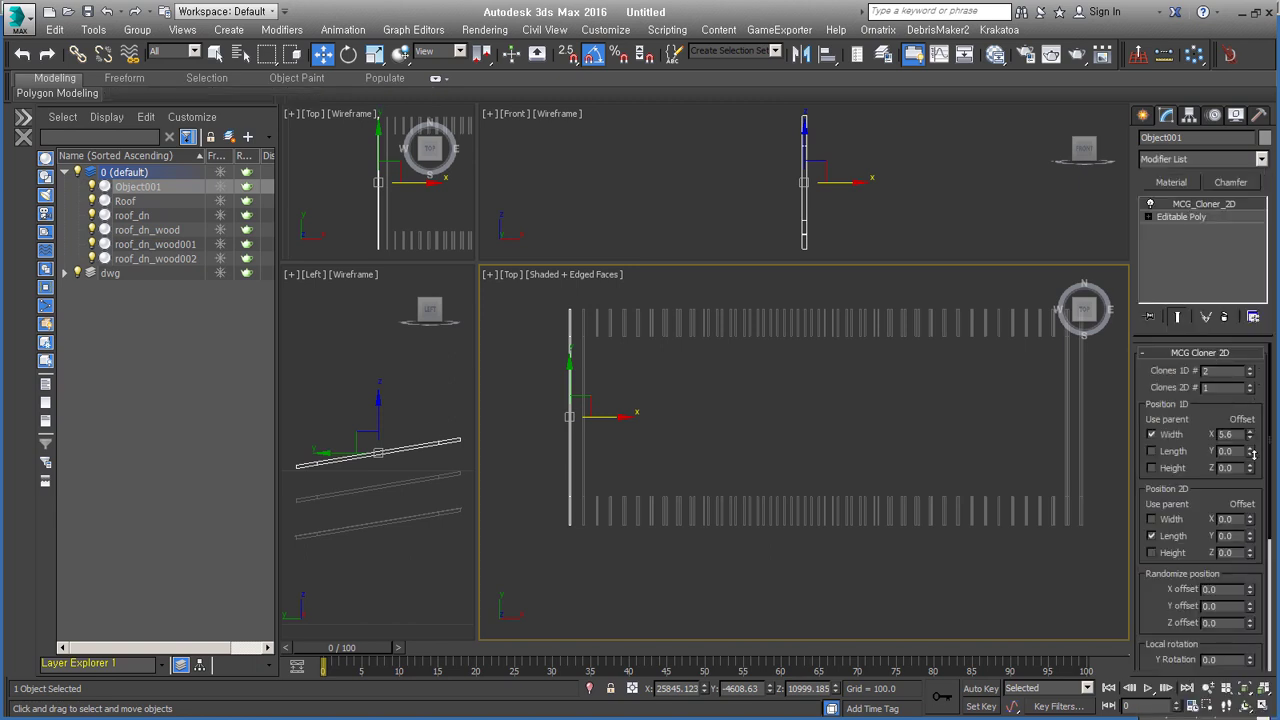
scroll(1185, 593, "down", 2)
left_click(1249, 328)
left_click_drag(1249, 394, 1271, 393)
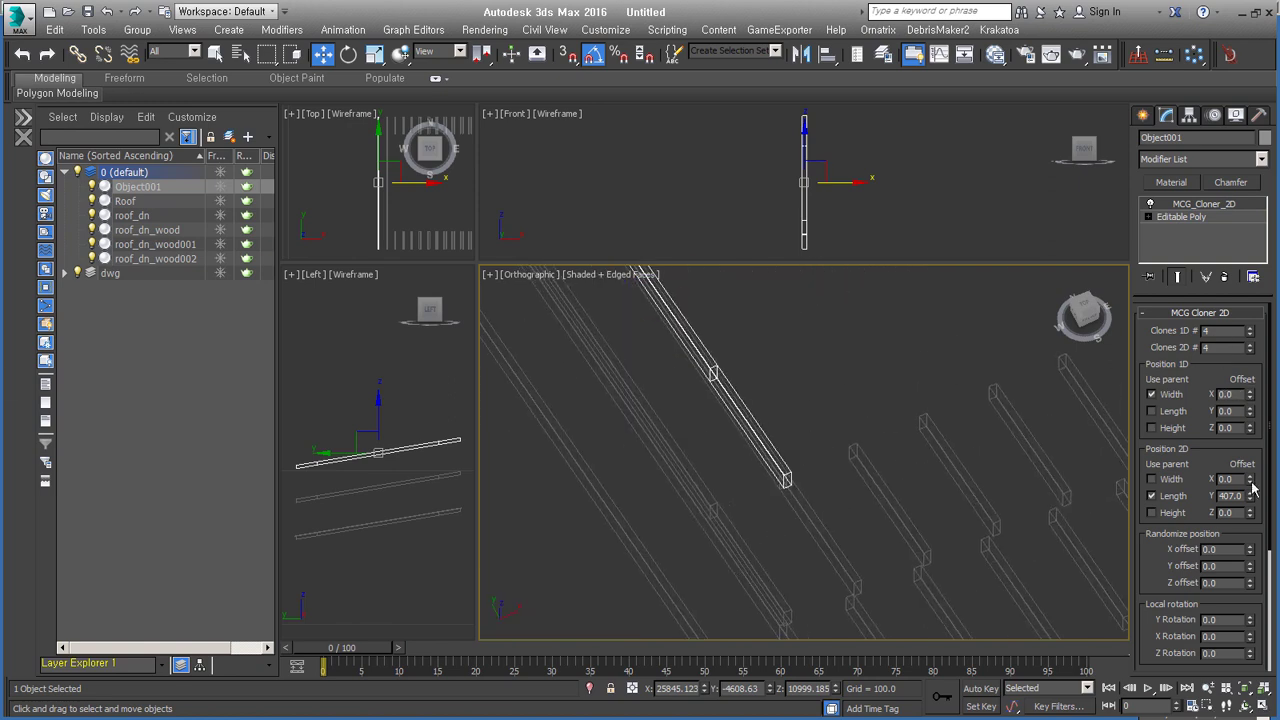
left_click(1200, 159)
scroll(1220, 450, "down", 10)
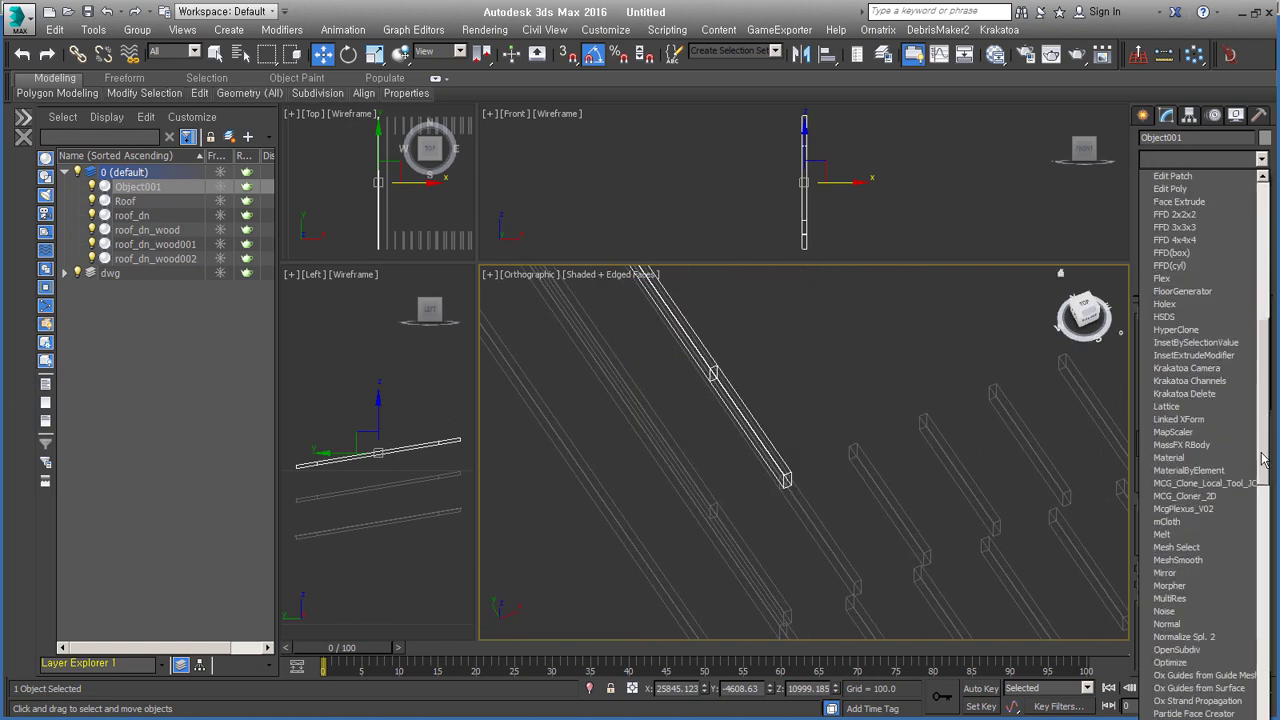
scroll(1265, 543, "down", 15)
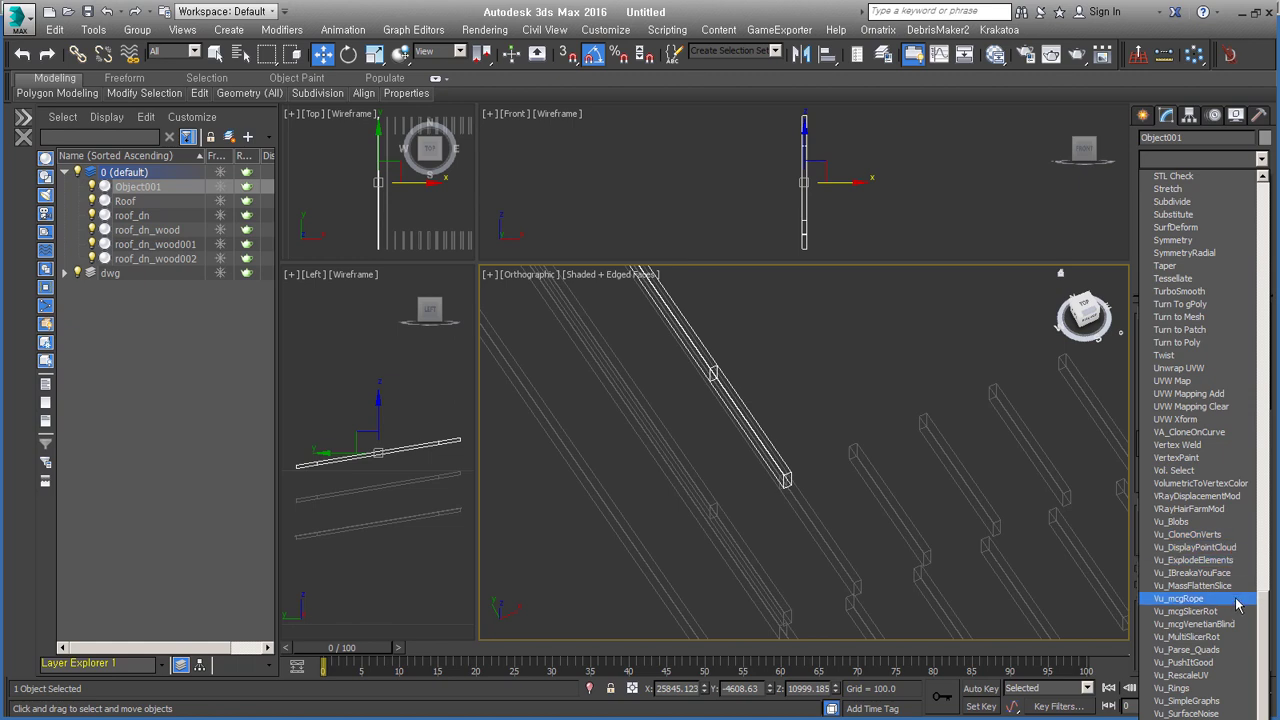
scroll(1268, 450, "up", 5)
scroll(1270, 400, "up", 5)
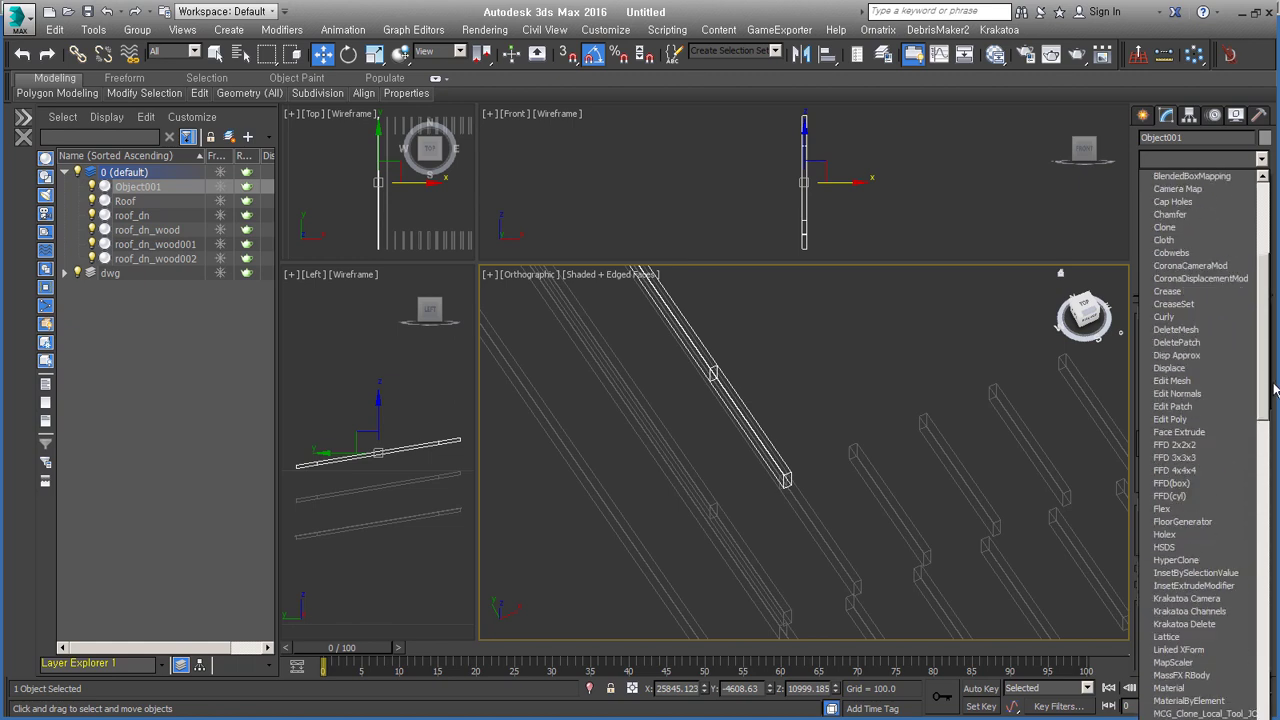
scroll(1275, 368, "up", 5)
mouse_move(885, 346)
middle_mouse_down("alt")
mouse_move(877, 491)
mouse_move(780, 463)
middle_mouse_up("alt")
key("Delete")
left_click(700, 514)
scroll(872, 438, "down", 5)
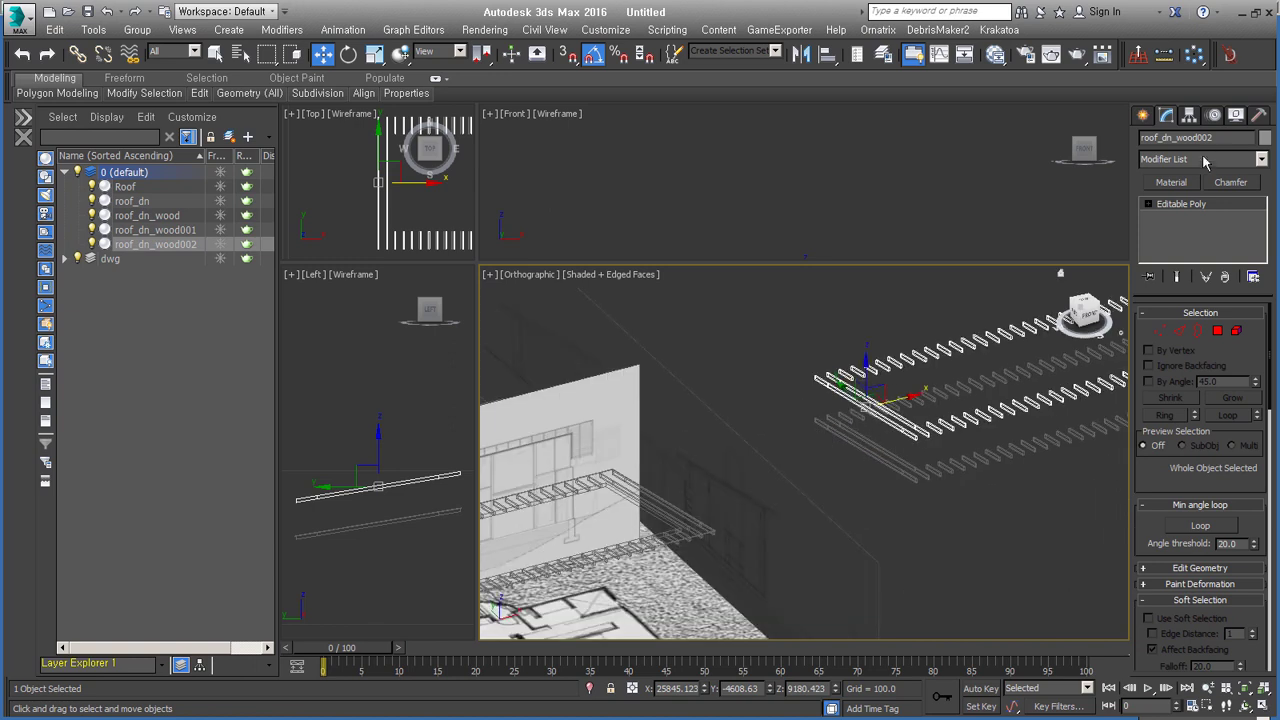
left_click_drag(922, 535, 880, 507)
Delete the two extra slat copies and detach all roof_dn_wood polygons into Object001.
scroll(873, 458, "up", 3)
mouse_move(873, 458)
middle_mouse_down("alt")
mouse_move(760, 515)
mouse_move(977, 457)
mouse_move(1033, 457)
mouse_move(863, 446)
middle_mouse_up("alt")
key("Delete")
scroll(760, 515, "up", 5)
left_click(759, 513)
scroll(977, 457, "up", 3)
key("4")
key("ctrl+a")
key("Return")
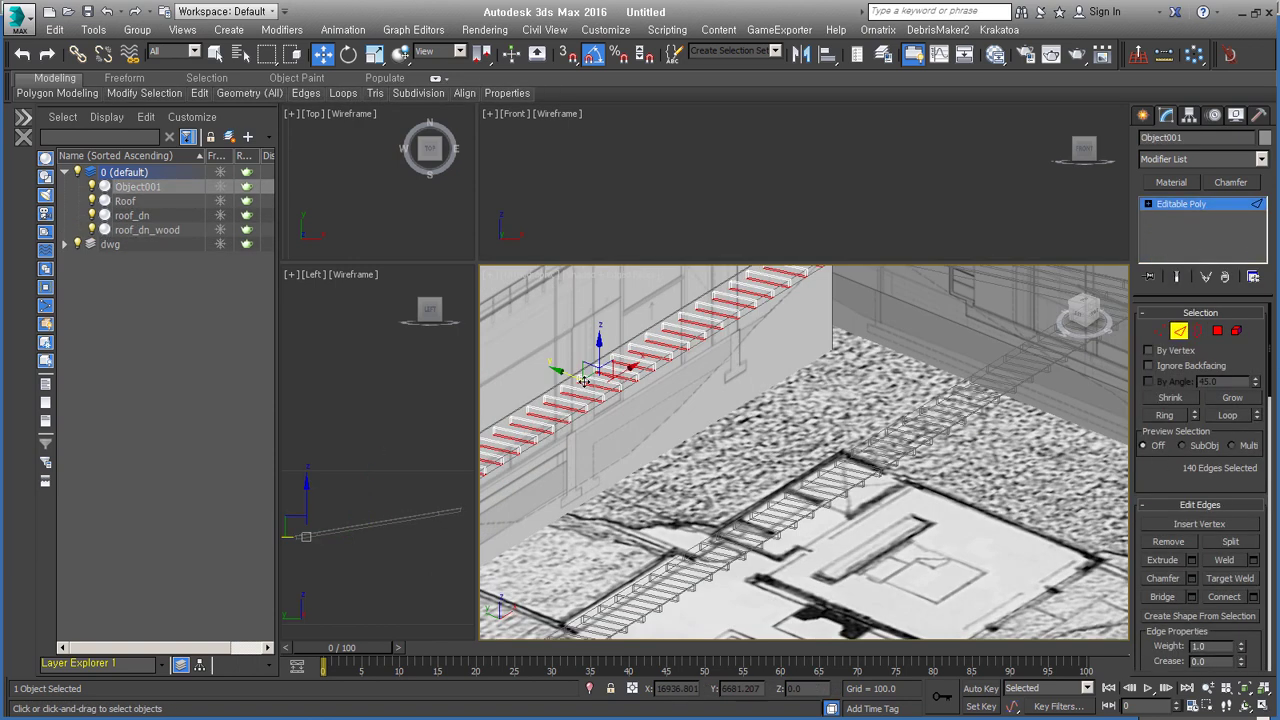
Give the isolated Object001 boards a Shell with Outer Amount 40 and collapse it.
key("alt+q")
middle_click_drag(623, 471, 760, 440, "alt")
left_click(1217, 330)
left_click(923, 452)
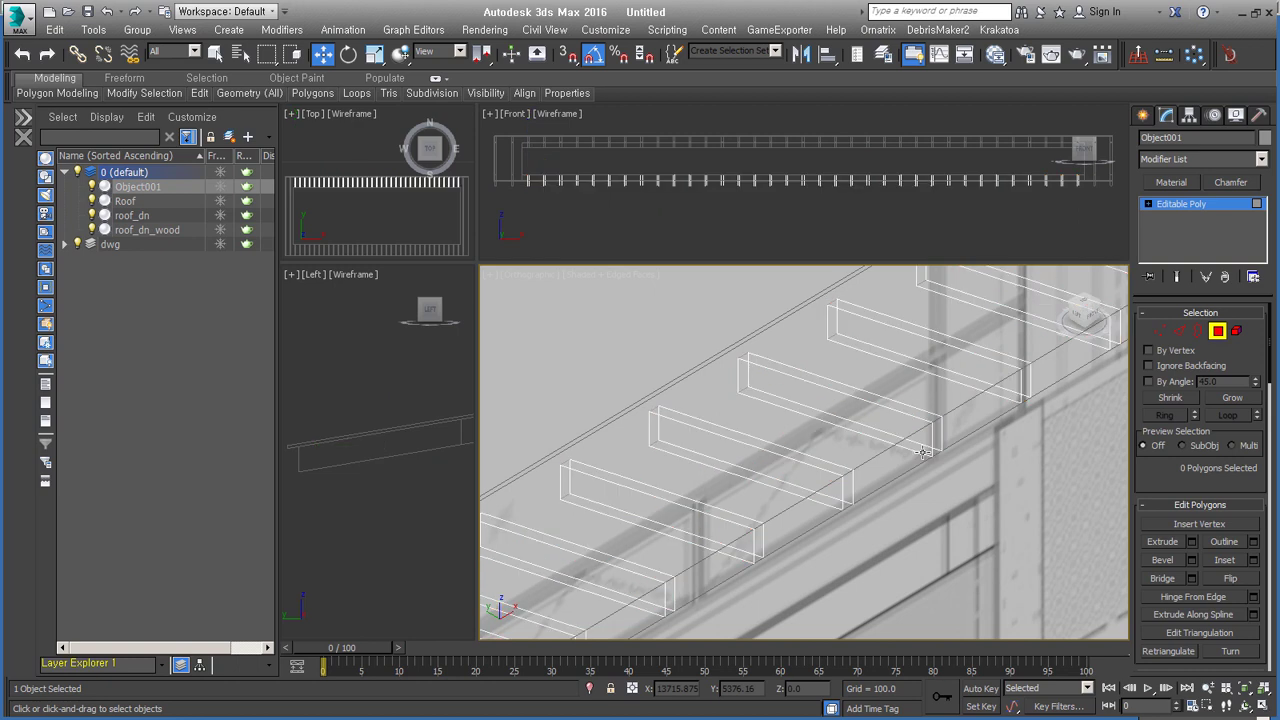
key("u")
scroll(1035, 398, "up", 3)
type("40")
key("Return")
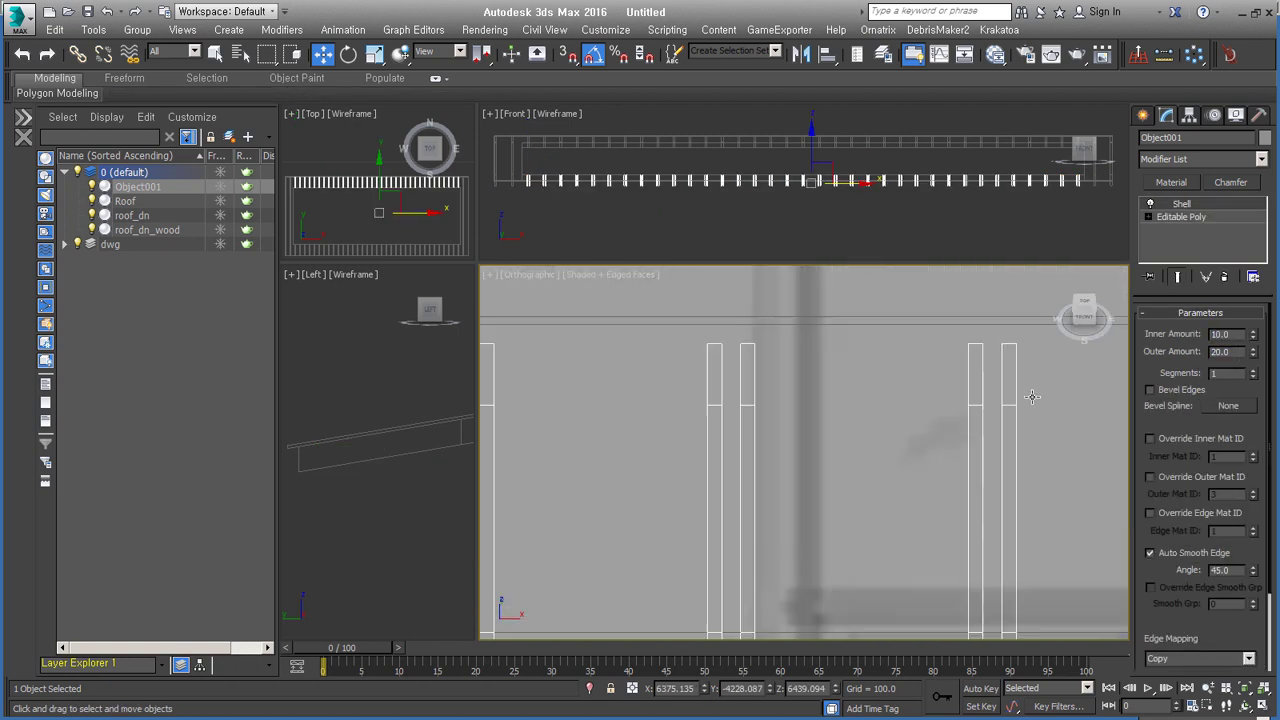
key("alt+q")
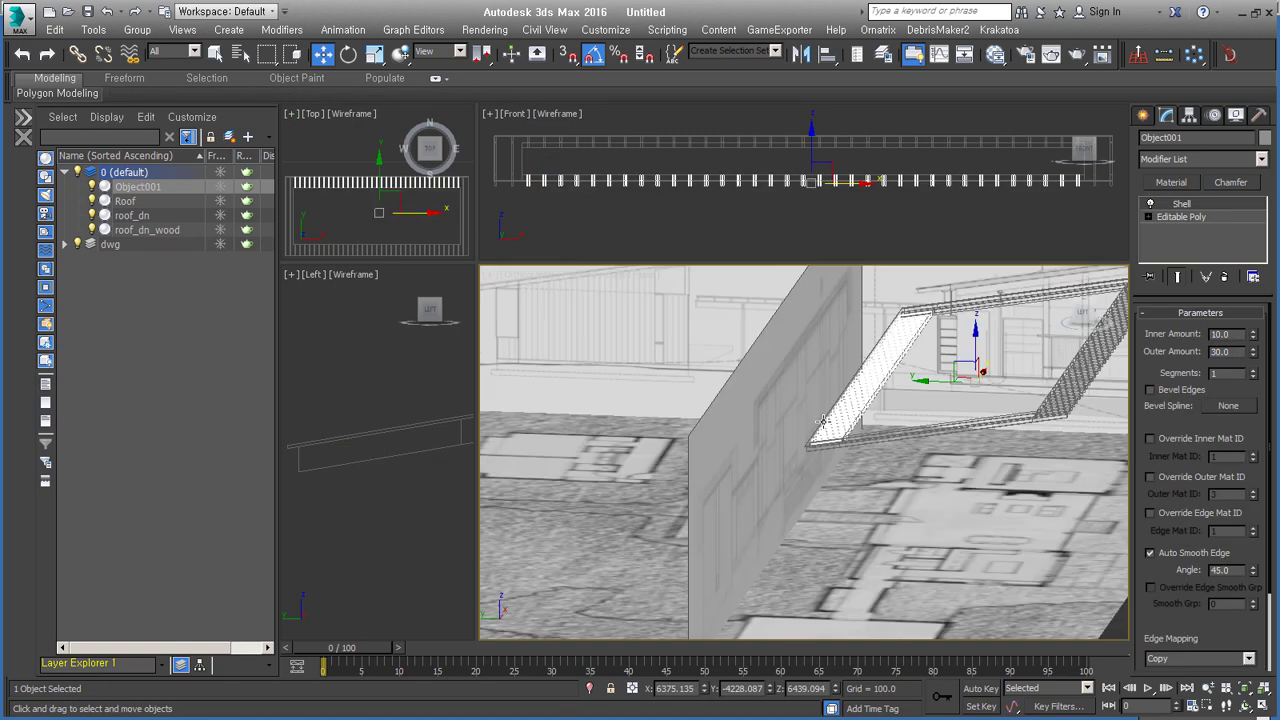
key("ctrl+z")
Select the underside element of roof_dn and detach it as a new object.
left_click(792, 520)
key("alt+q")
key("alt+q")
left_click(850, 478)
key("l")
scroll(1016, 390, "up", 3)
left_click(1217, 332)
left_click(729, 500)
left_click(691, 366)
right_click(1045, 169)
Chamfer two edges of the detached ceiling piece by about 81.
middle_click_drag(704, 525, 704, 480)
key("z")
right_click(770, 490)
left_click(757, 582)
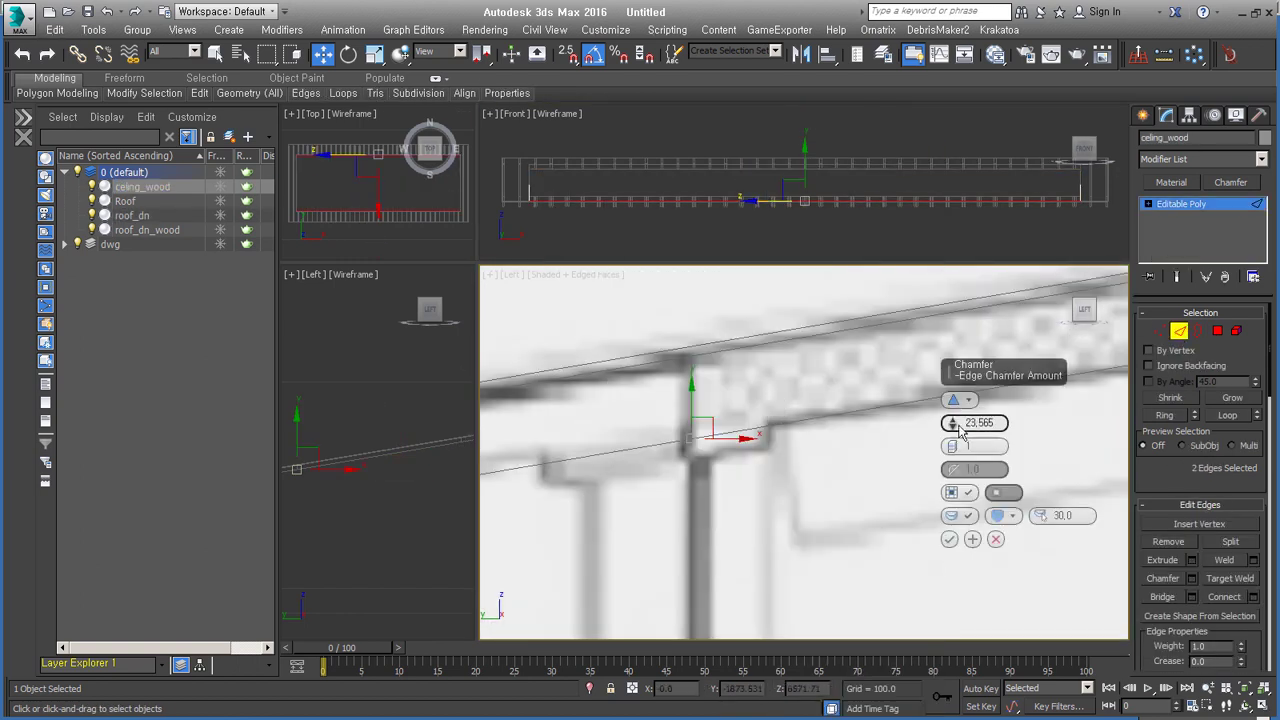
left_click_drag(944, 401, 955, 428)
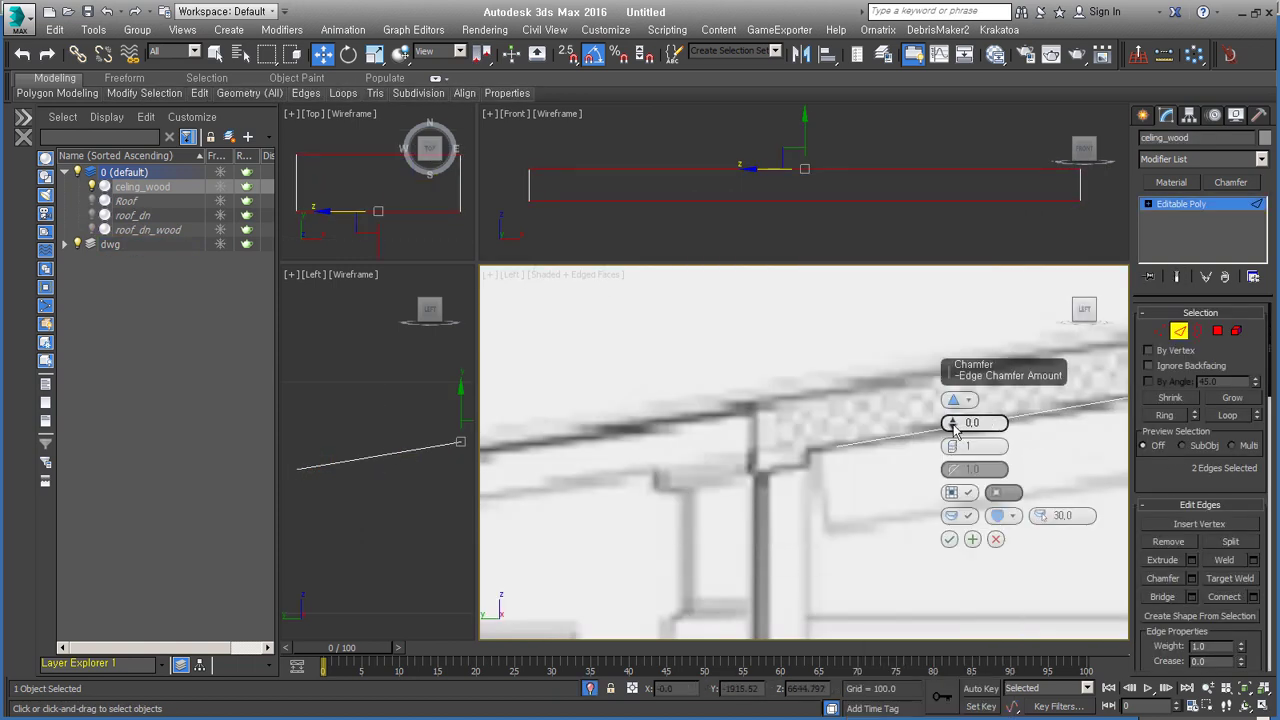
left_click_drag(953, 428, 958, 367)
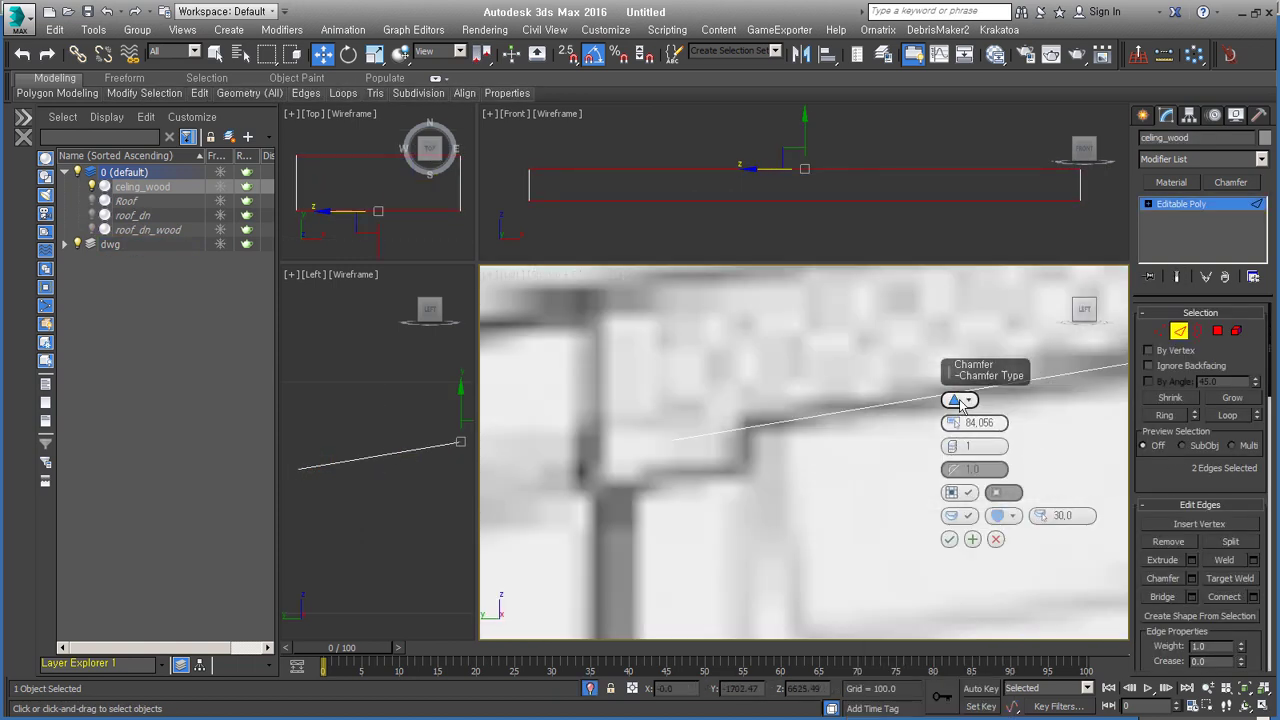
left_click(949, 539)
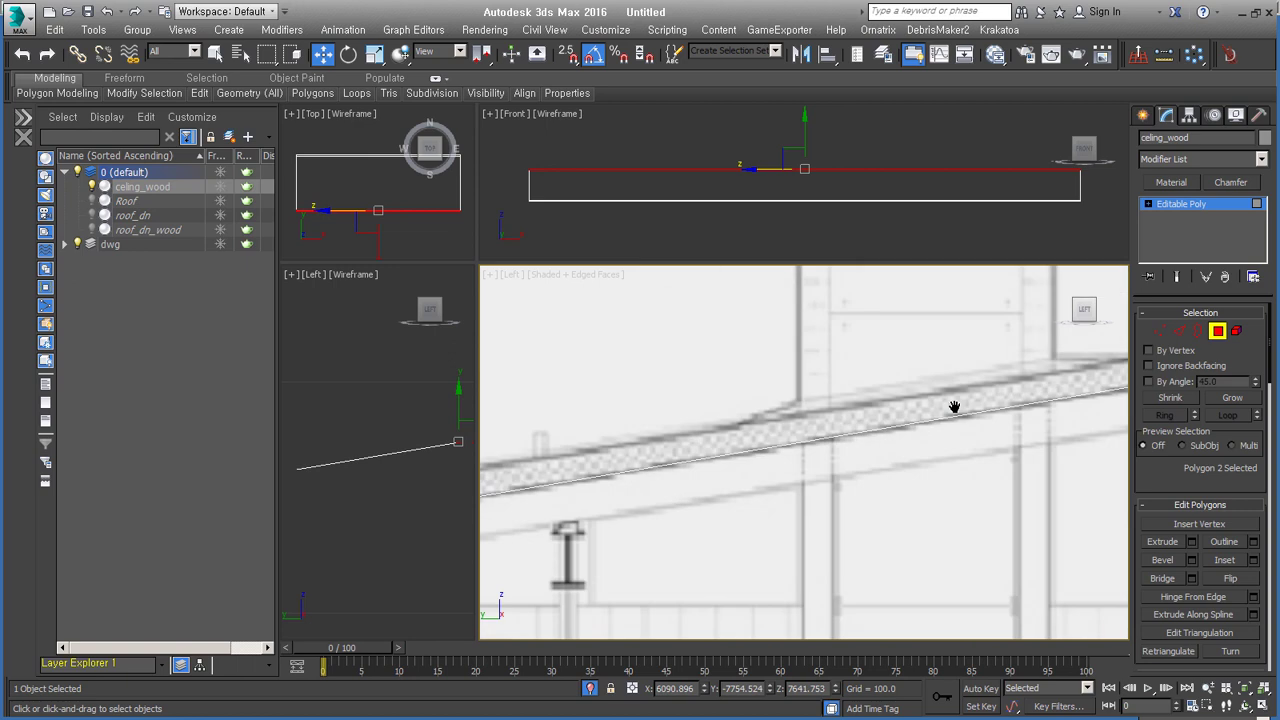
scroll(837, 460, "down", 2)
scroll(820, 466, "down", 1)
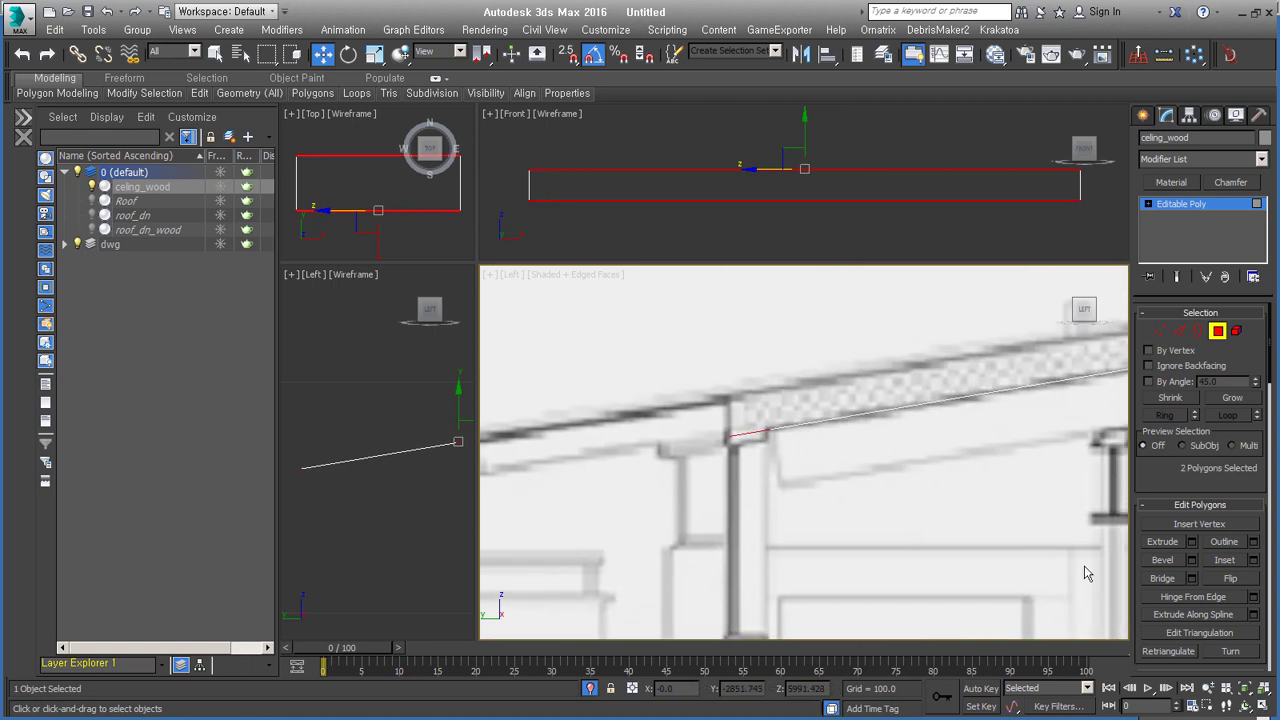
scroll(763, 421, "down", 1)
scroll(763, 421, "down", 2)
key("f")
key("alt+q")
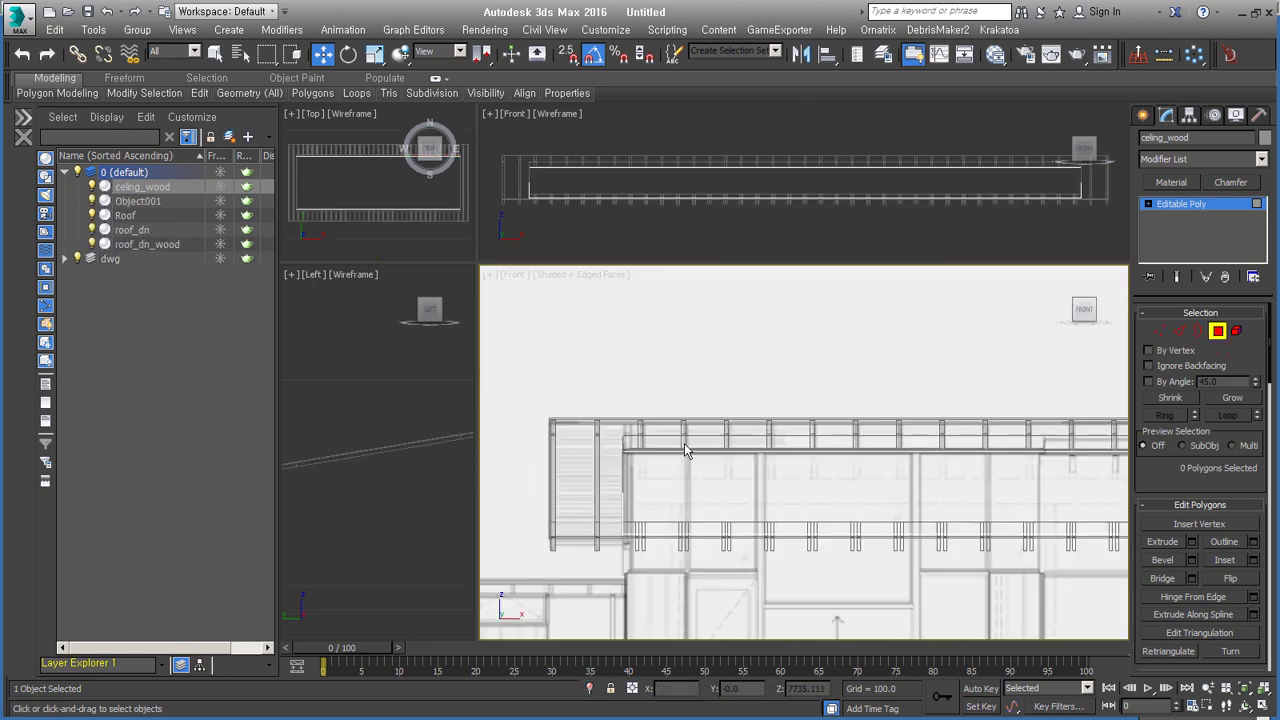
Chamfer two edges of ceiling_wood by 40.
key("2")
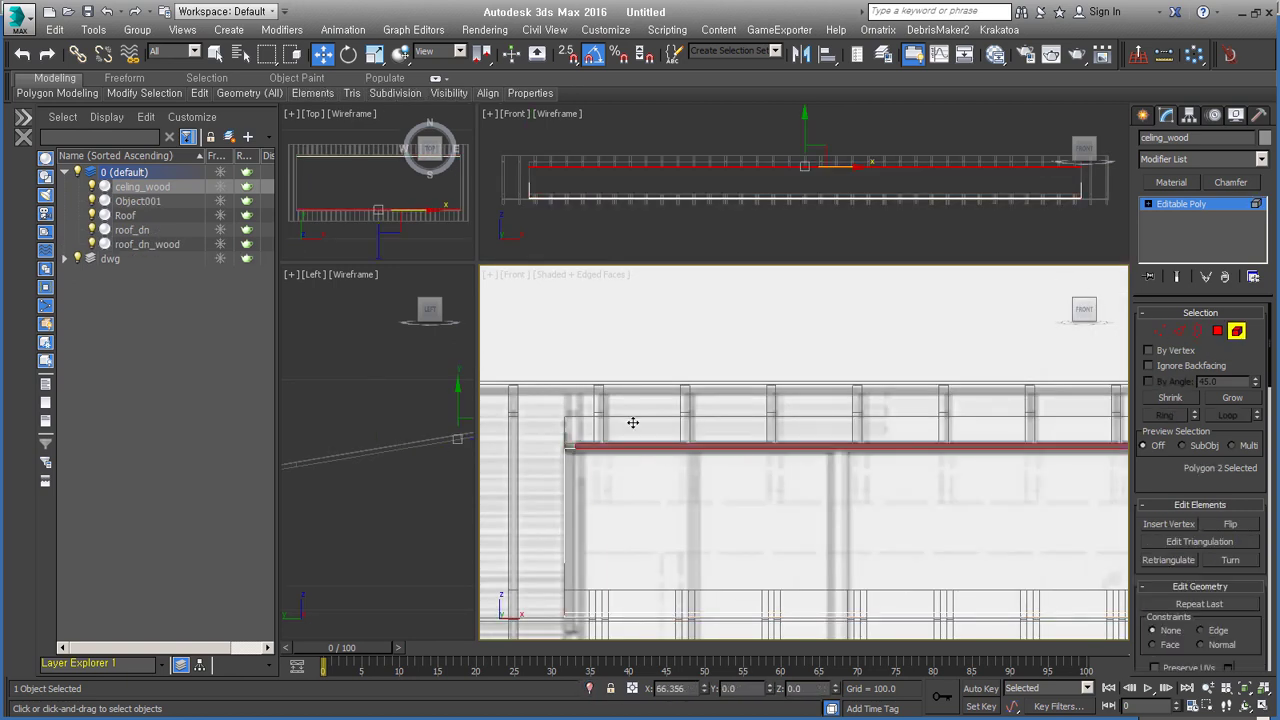
scroll(611, 447, "up", 2)
key("2")
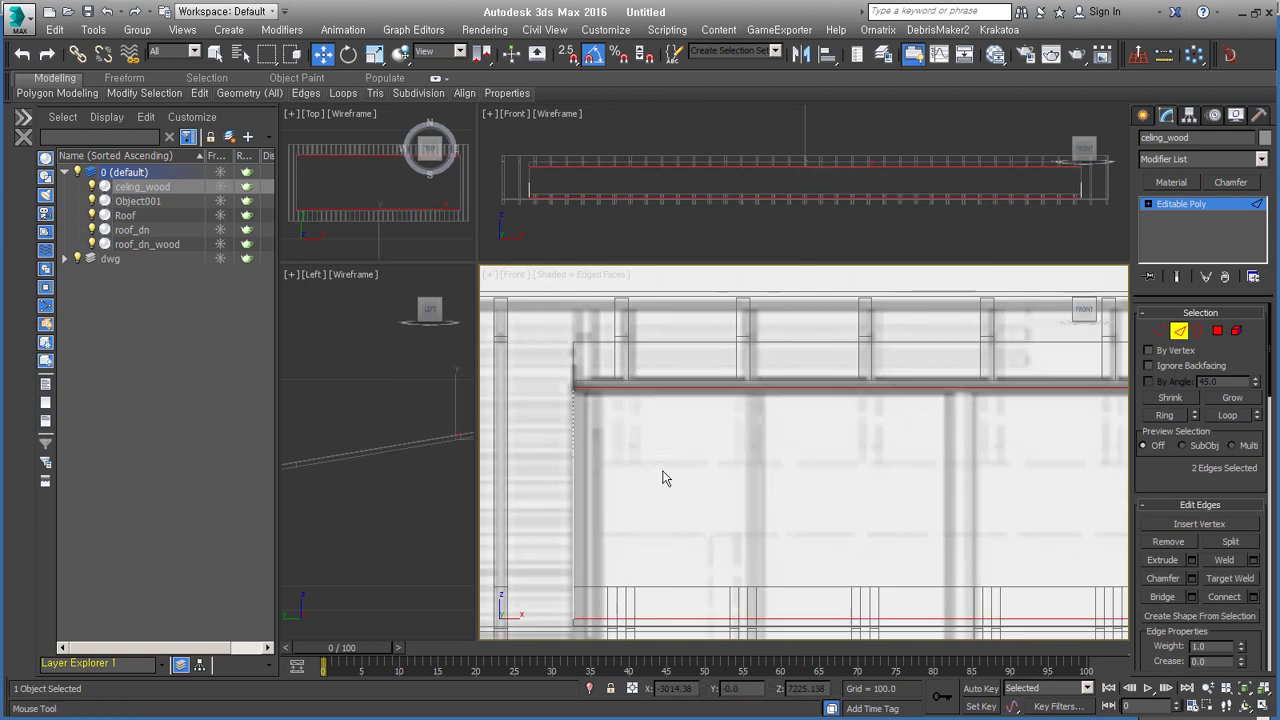
left_click(1180, 330)
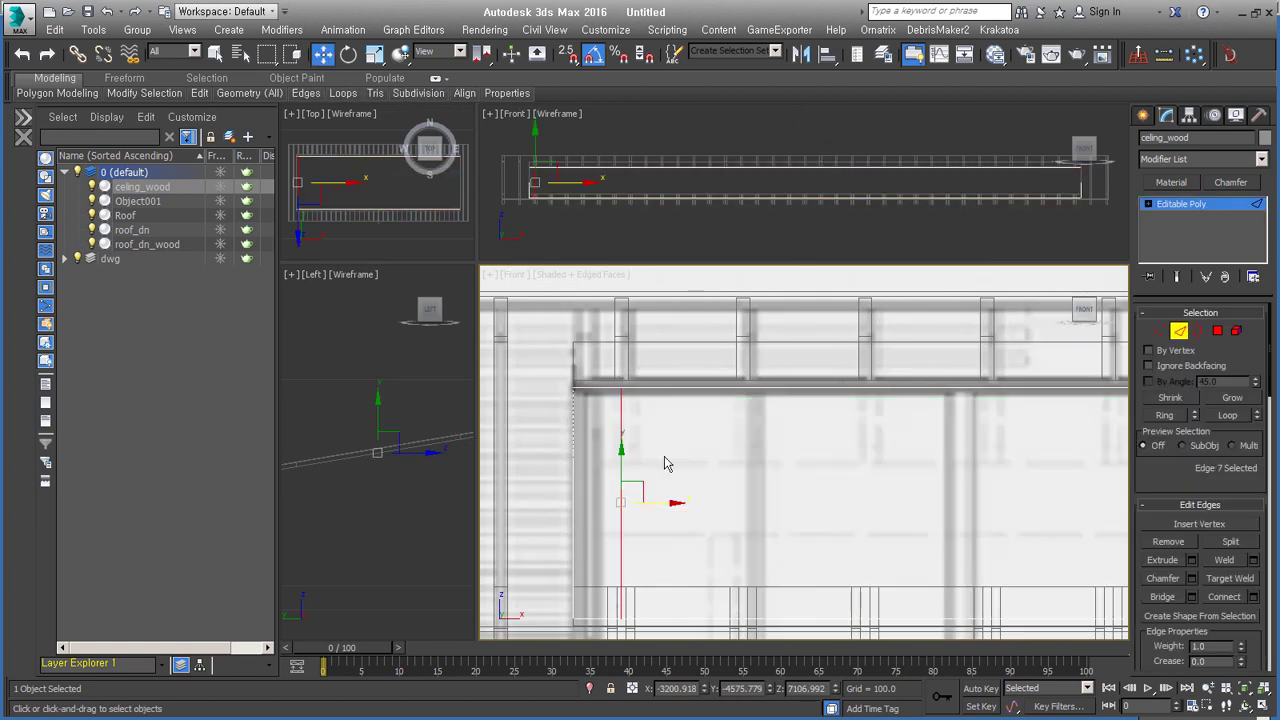
middle_click_drag(614, 340, 786, 351)
right_click(786, 351)
left_click(975, 424)
key("Return")
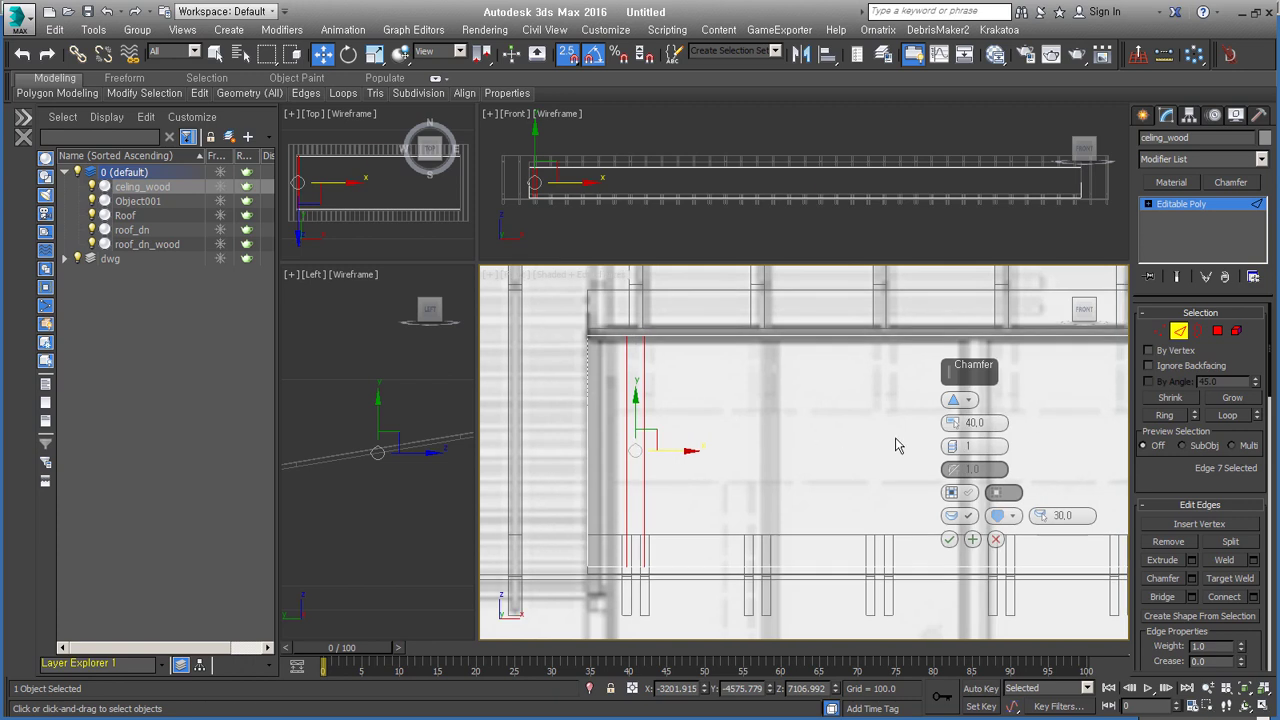
Give ceiling_wood a Shell with Outer Amount 250.
key("4")
key("l")
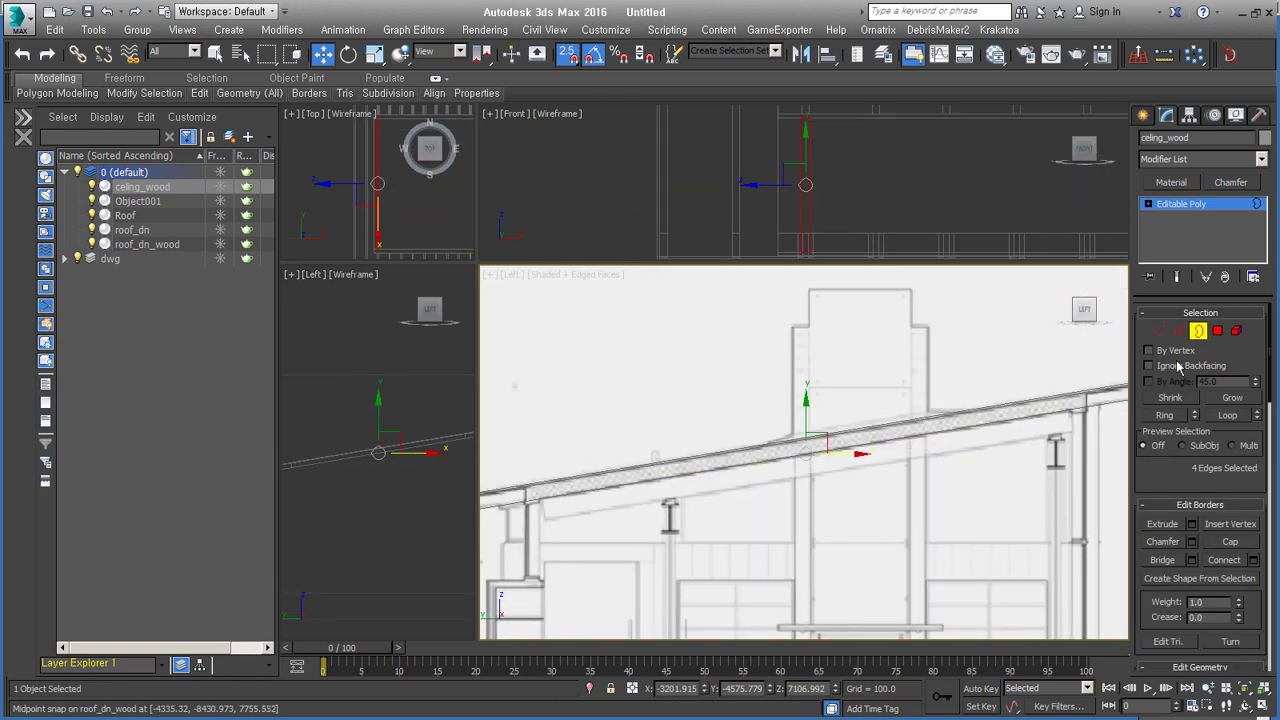
key("Return")
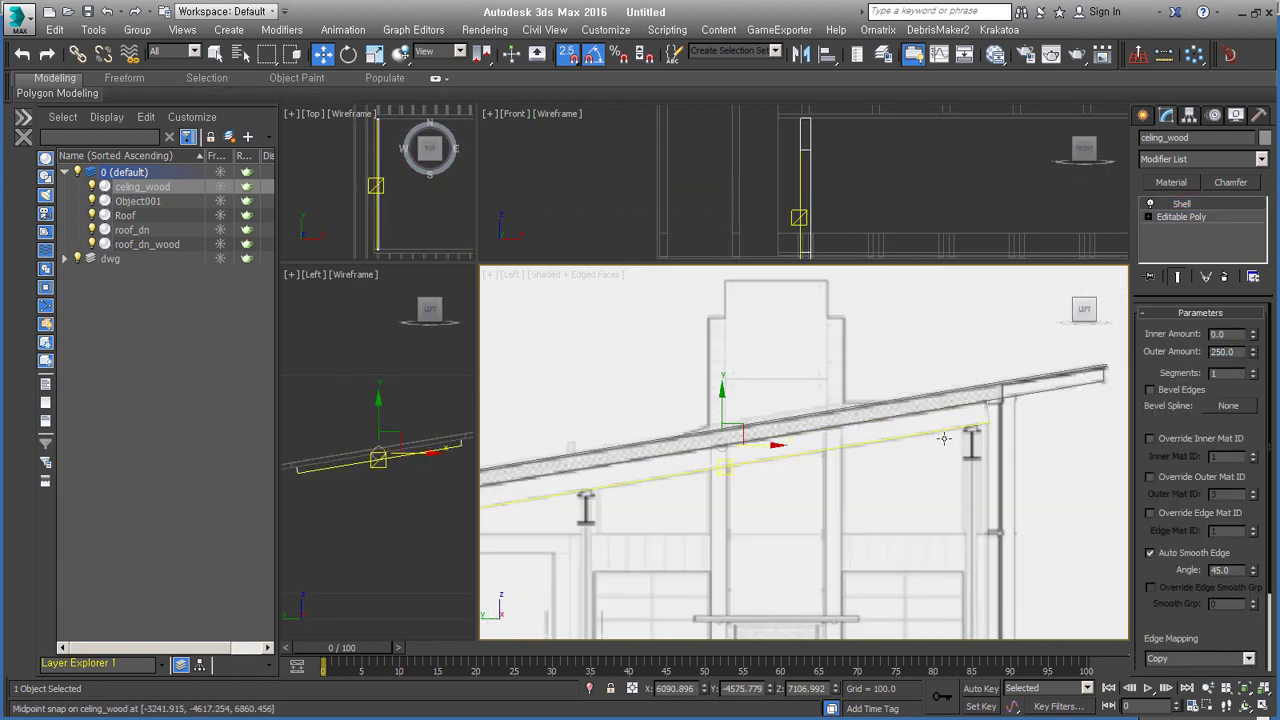
Add a Clone modifier to ceiling_wood making 2 copies about 546 apart along X.
key("t")
scroll(804, 452, "up", 5)
left_click(1200, 159)
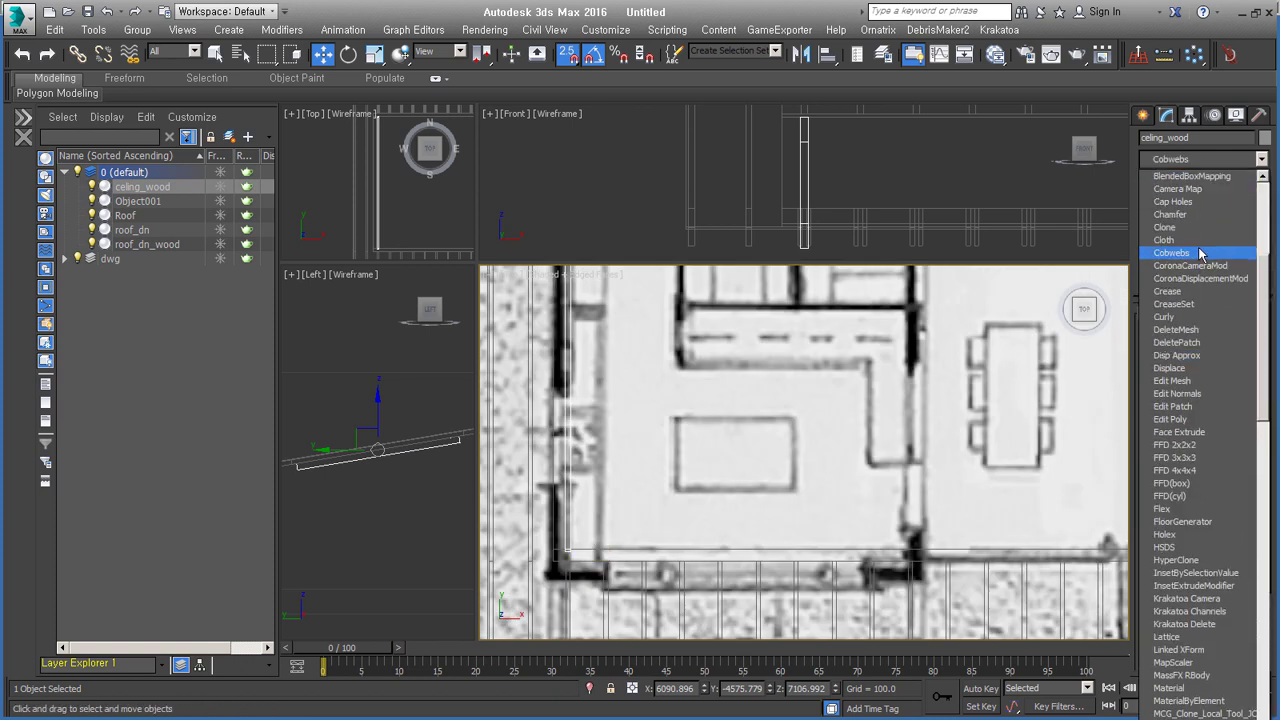
left_click(1222, 483)
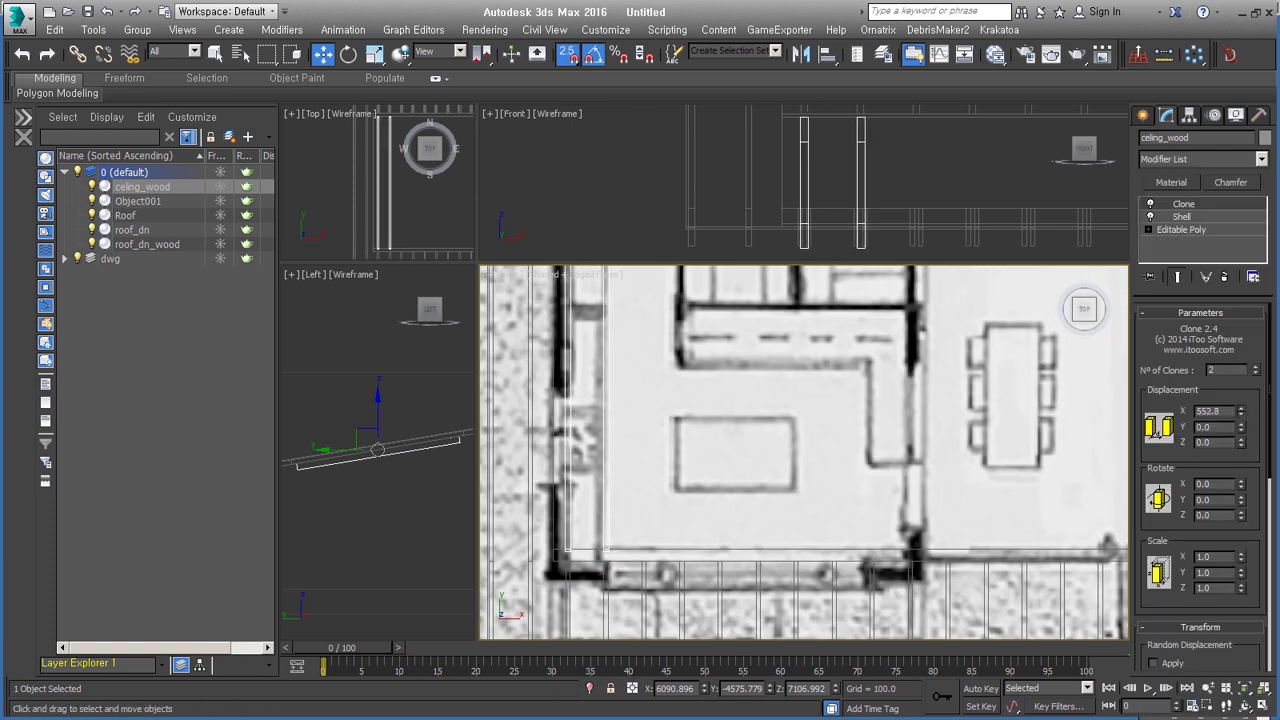
left_click(845, 232)
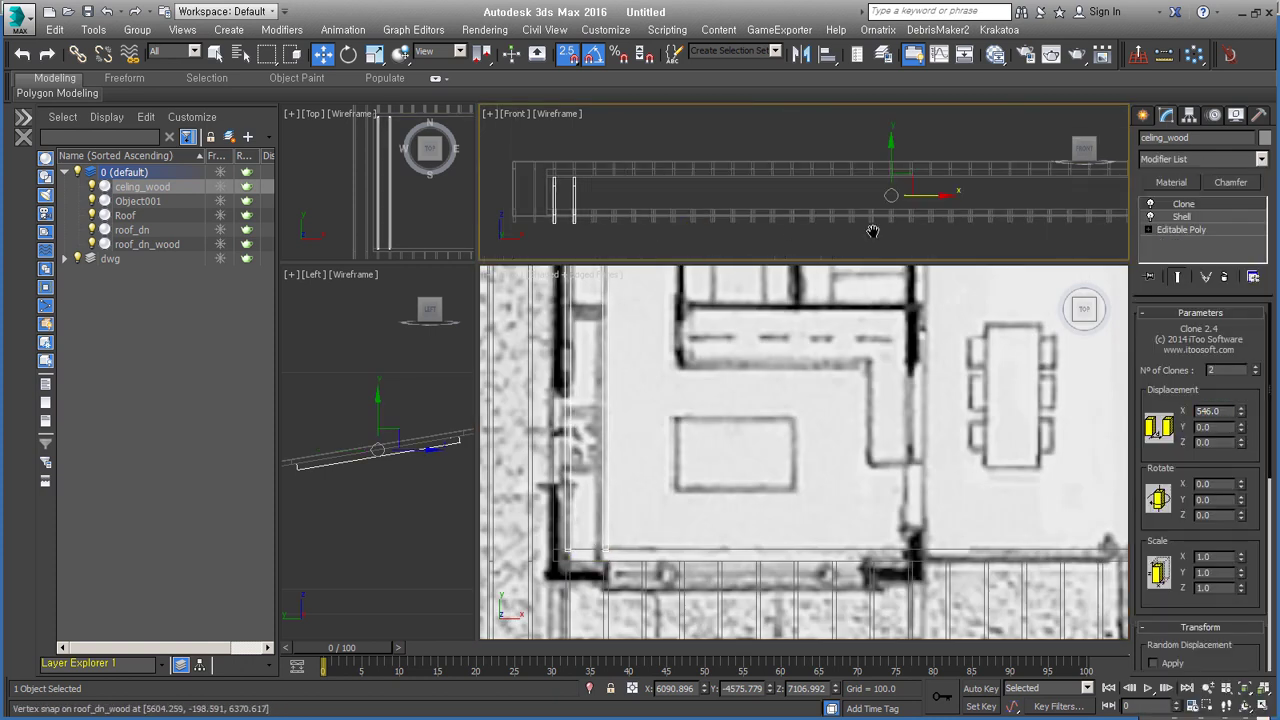
scroll(787, 230, "down", 5)
middle_click_drag(820, 450, 875, 509, "alt")
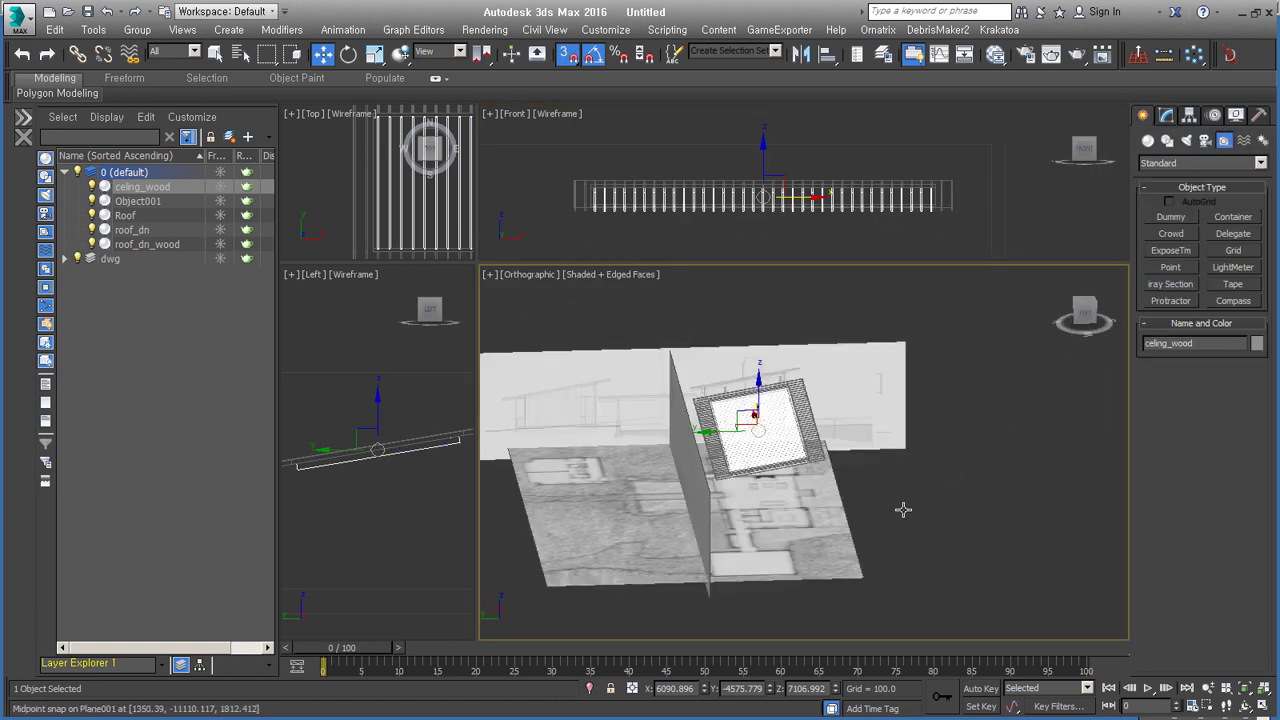
Select roof_dn and enter its Polygon sub-object level.
key("l")
scroll(989, 339, "up", 5)
left_click(989, 339)
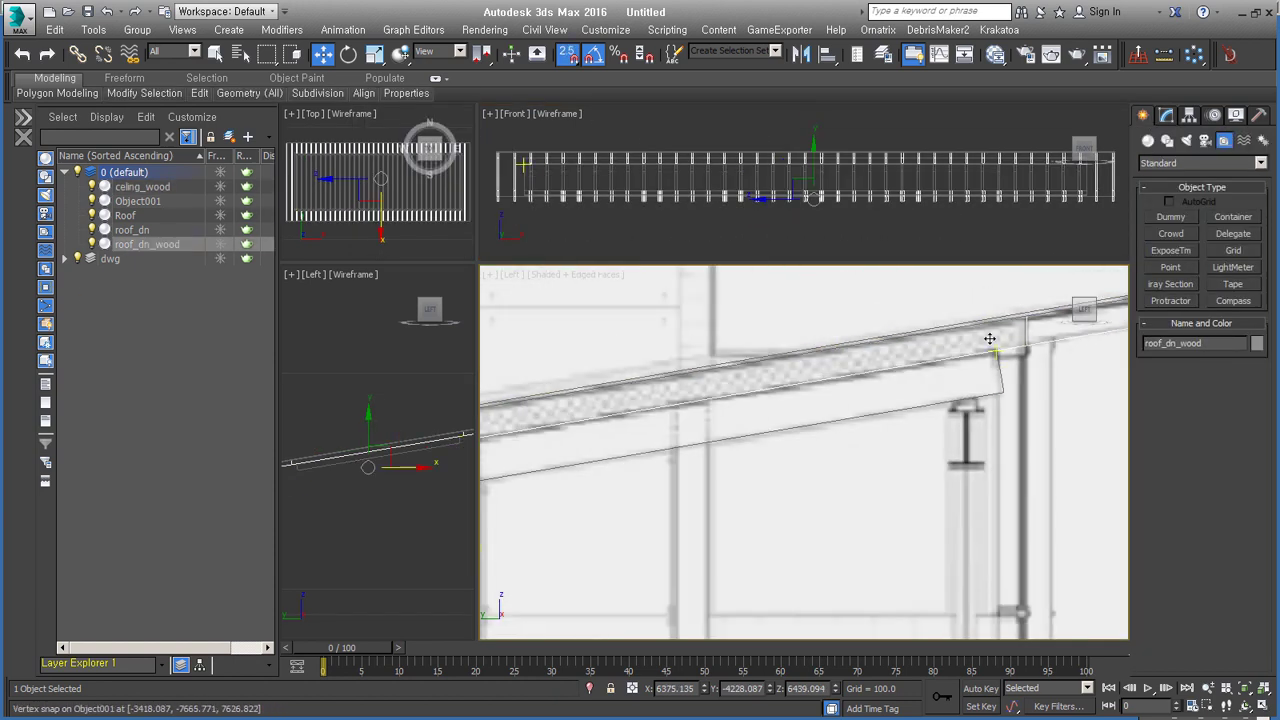
middle_click_drag(989, 339, 950, 380, "alt")
scroll(950, 380, "down", 5)
left_click(900, 345)
key("4")
scroll(963, 392, "down", 3)
scroll(963, 392, "up", 2)
Detach a clone of the roof polygons as main_window and raise it into place on the front facade.
right_click(963, 392)
left_click(870, 380)
type("indow")
key("Return")
middle_click_drag(870, 400, 838, 425, "alt")
left_click_drag(838, 425, 692, 473)
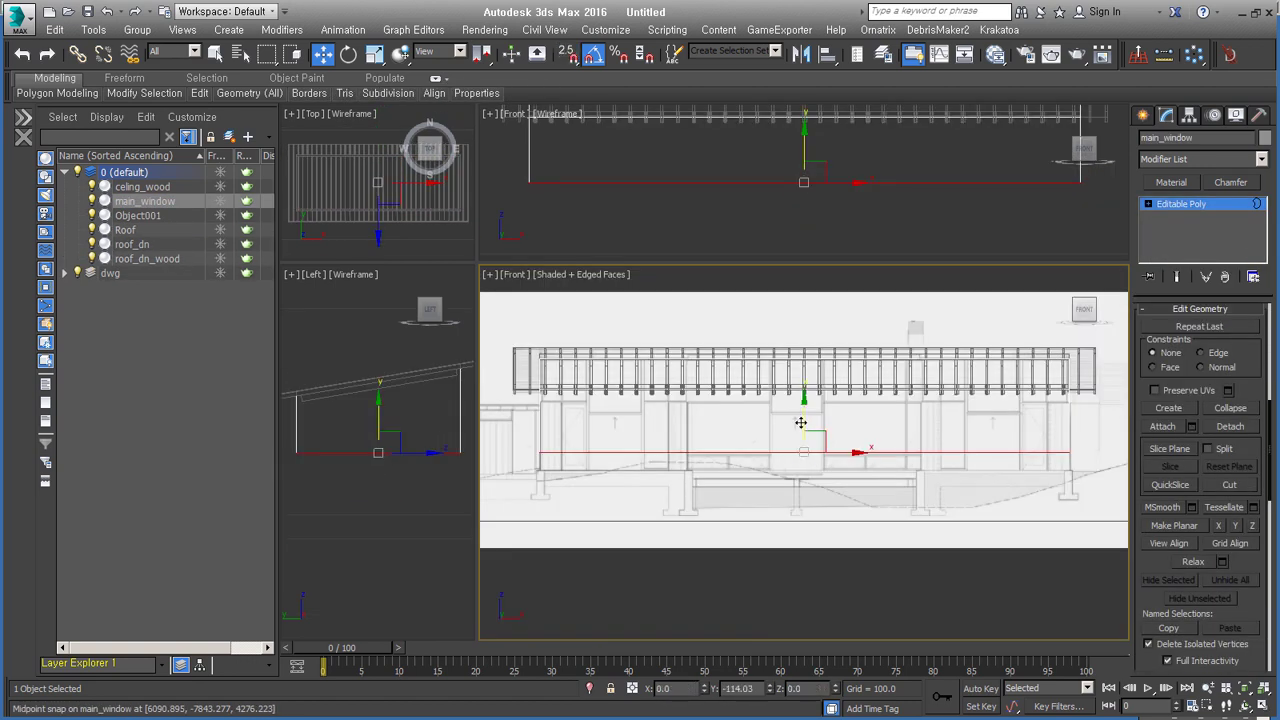
mouse_move(692, 473)
middle_mouse_down("alt")
mouse_move(803, 449)
mouse_move(702, 467)
middle_mouse_up("alt")
key("4")
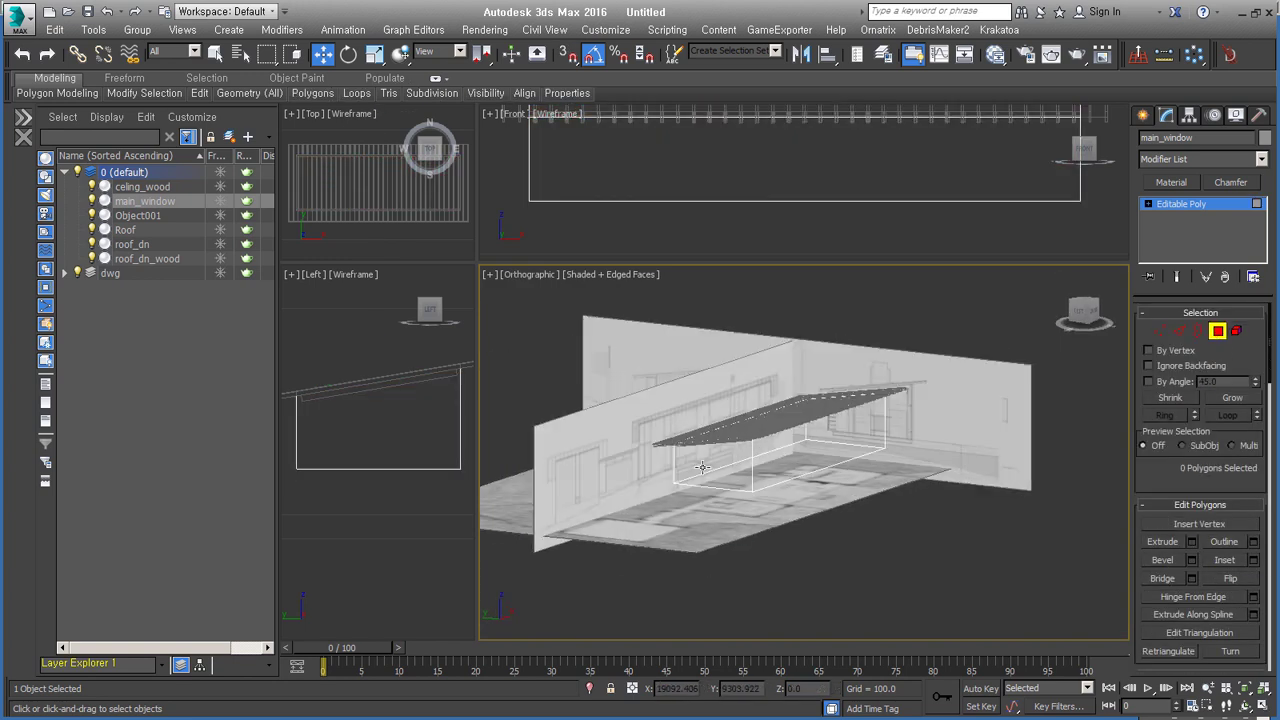
key("f")
key("4")
scroll(868, 475, "up", 3)
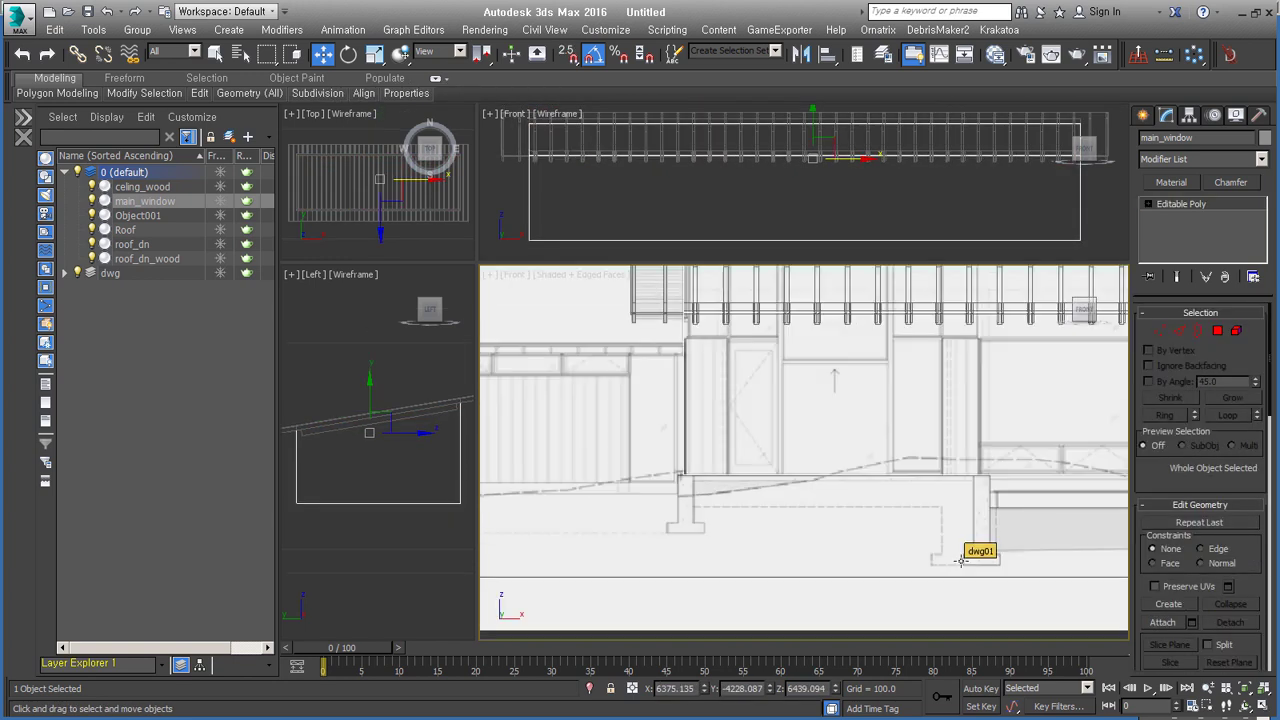
scroll(689, 519, "down", 2)
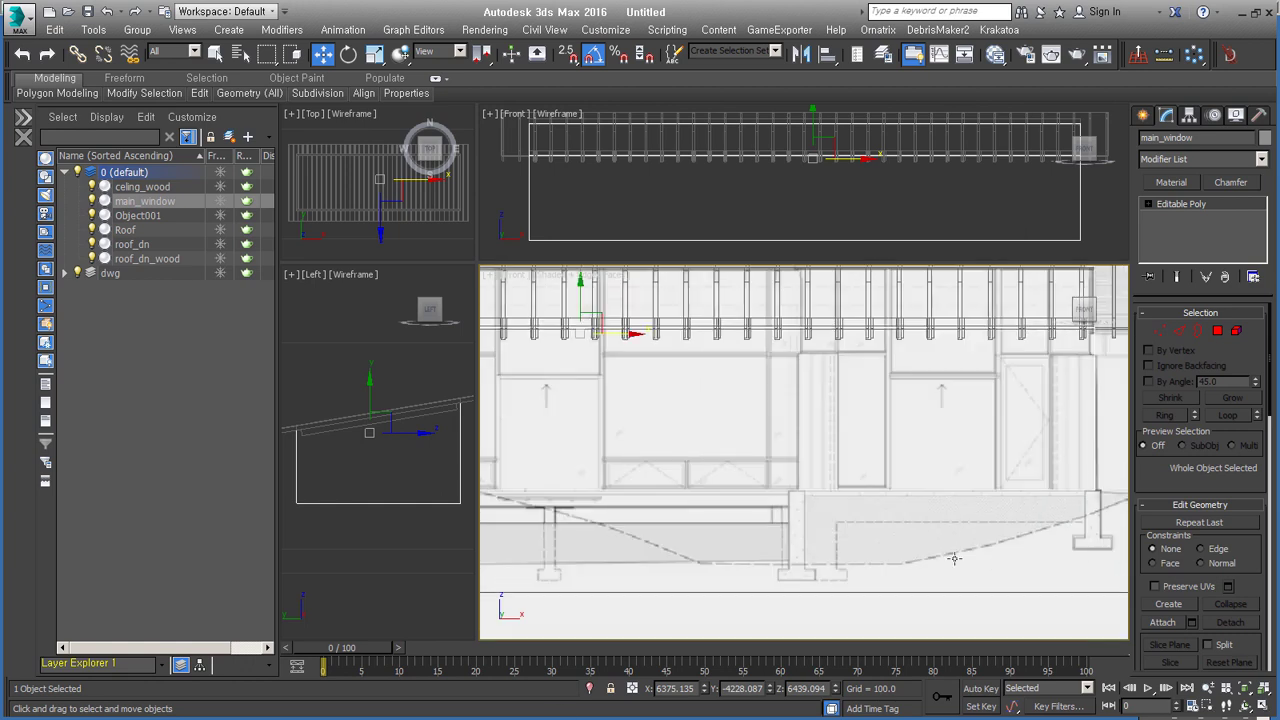
View the colored site plan image from the dwg reference folder, then return to 3ds Max.
key("alt+Tab")
key("Return")
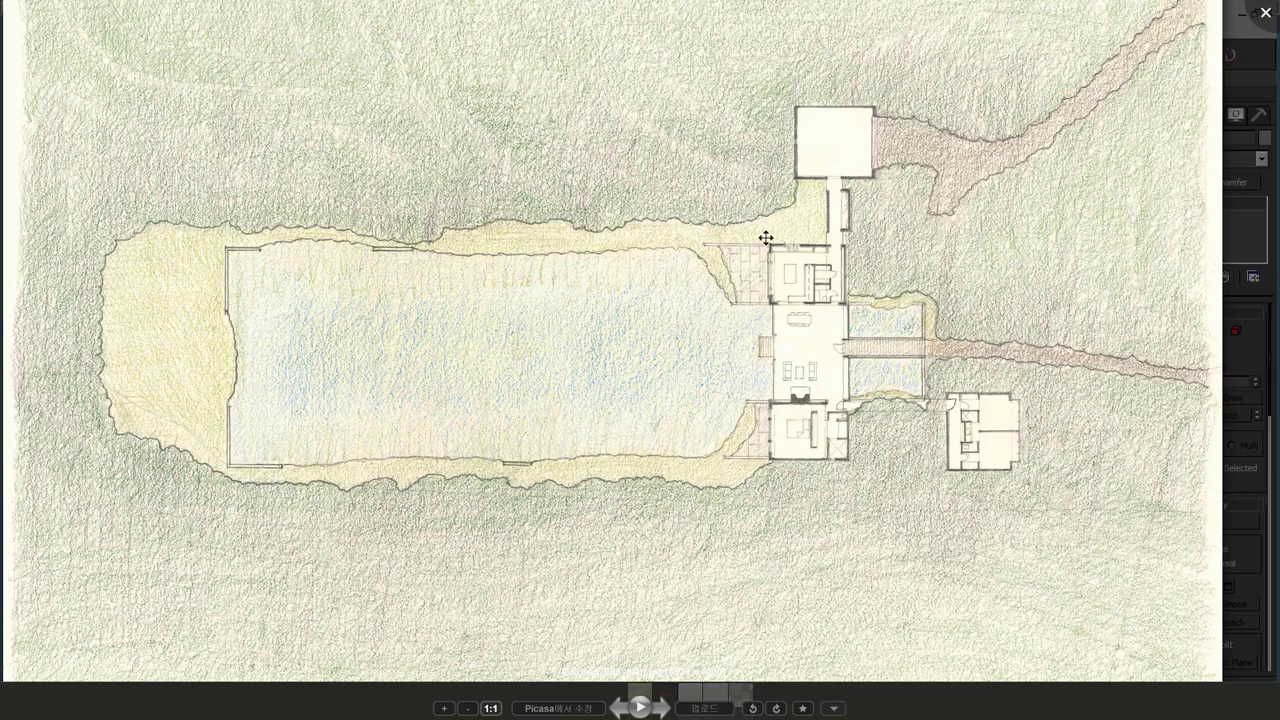
key("Escape")
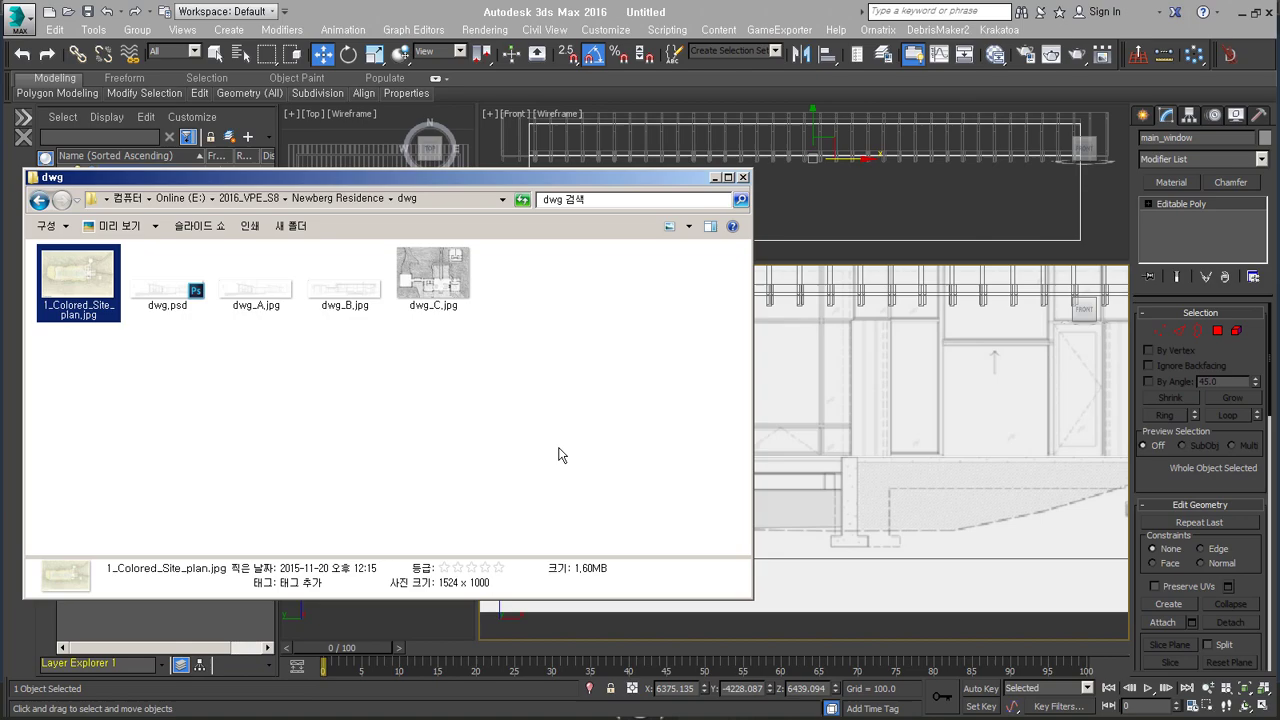
key("alt+Tab")
Detach the bottom band of main_window's faces as Object002.
key("4")
scroll(636, 468, "down", 3)
middle_click_drag(636, 468, 897, 424, "alt")
key("f")
key("2")
key("4")
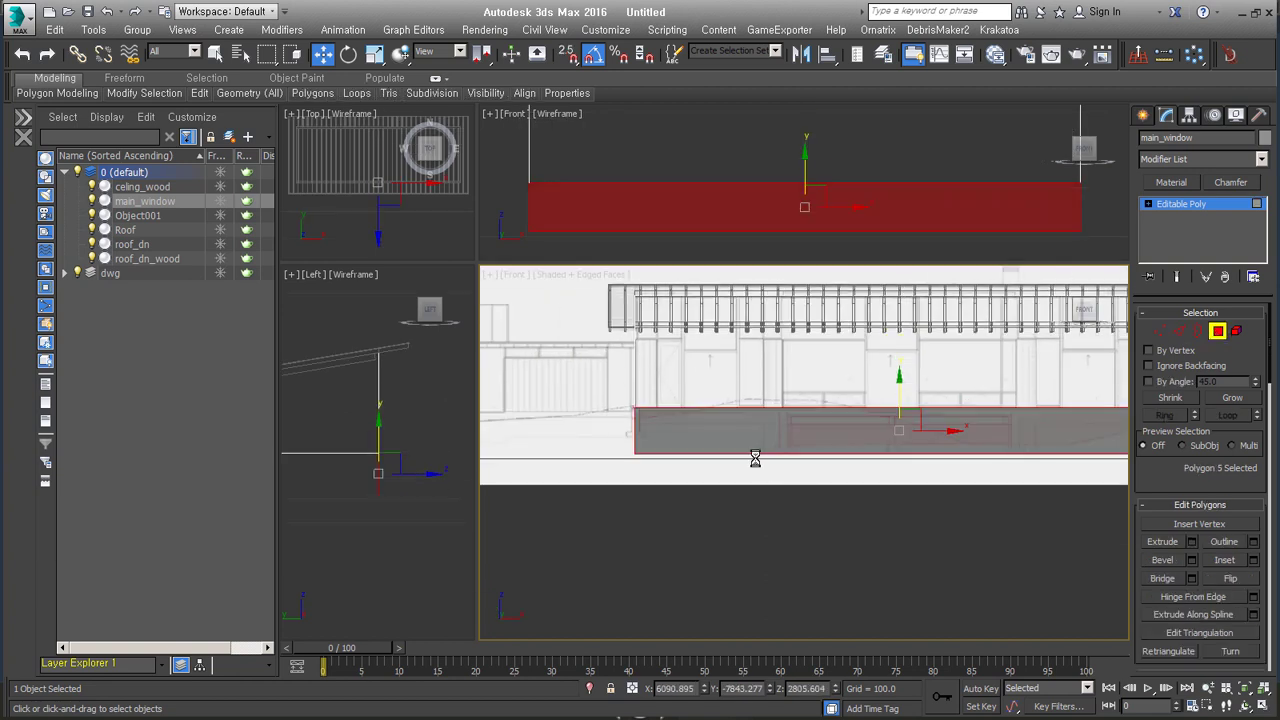
scroll(614, 408, "up", 3)
Shift-drag a vertical edge of Object002 sideways to extend it into new geometry.
key("2")
scroll(547, 510, "down", 2)
left_click(857, 440)
scroll(714, 486, "up", 3)
middle_click_drag(714, 486, 1009, 476)
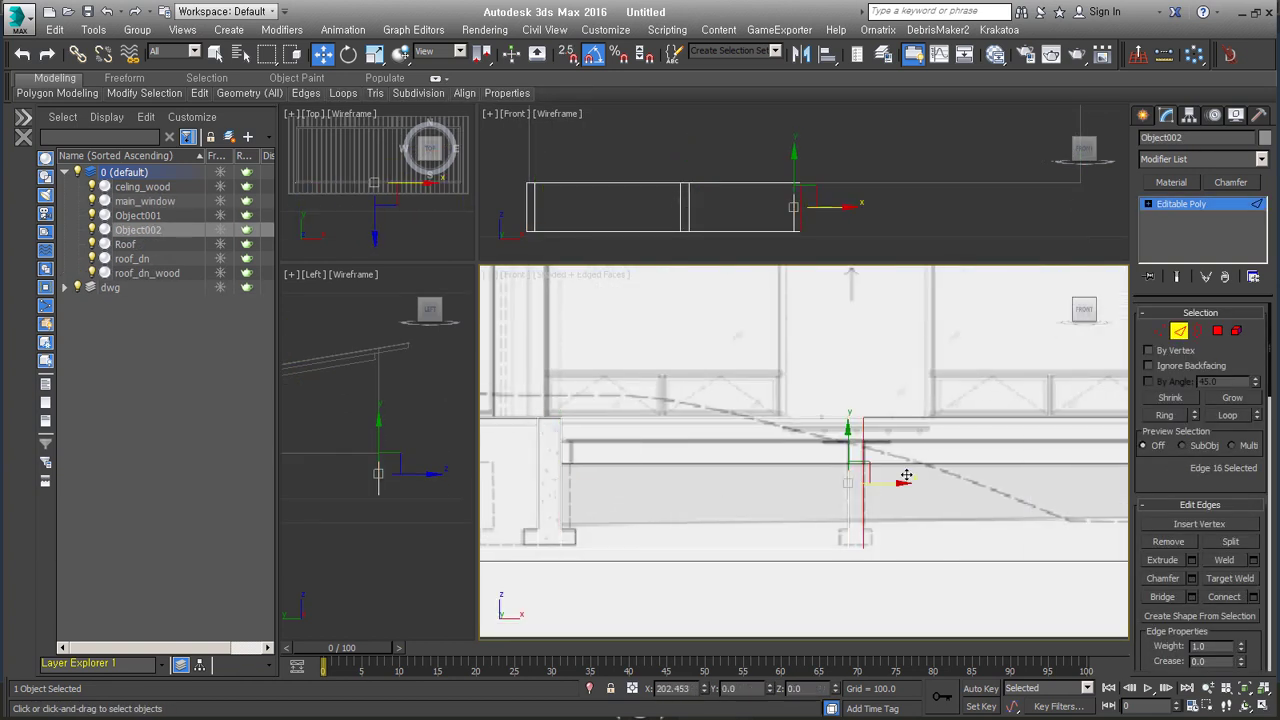
left_click_drag(903, 479, 861, 489, "shift")
scroll(834, 491, "down", 2)
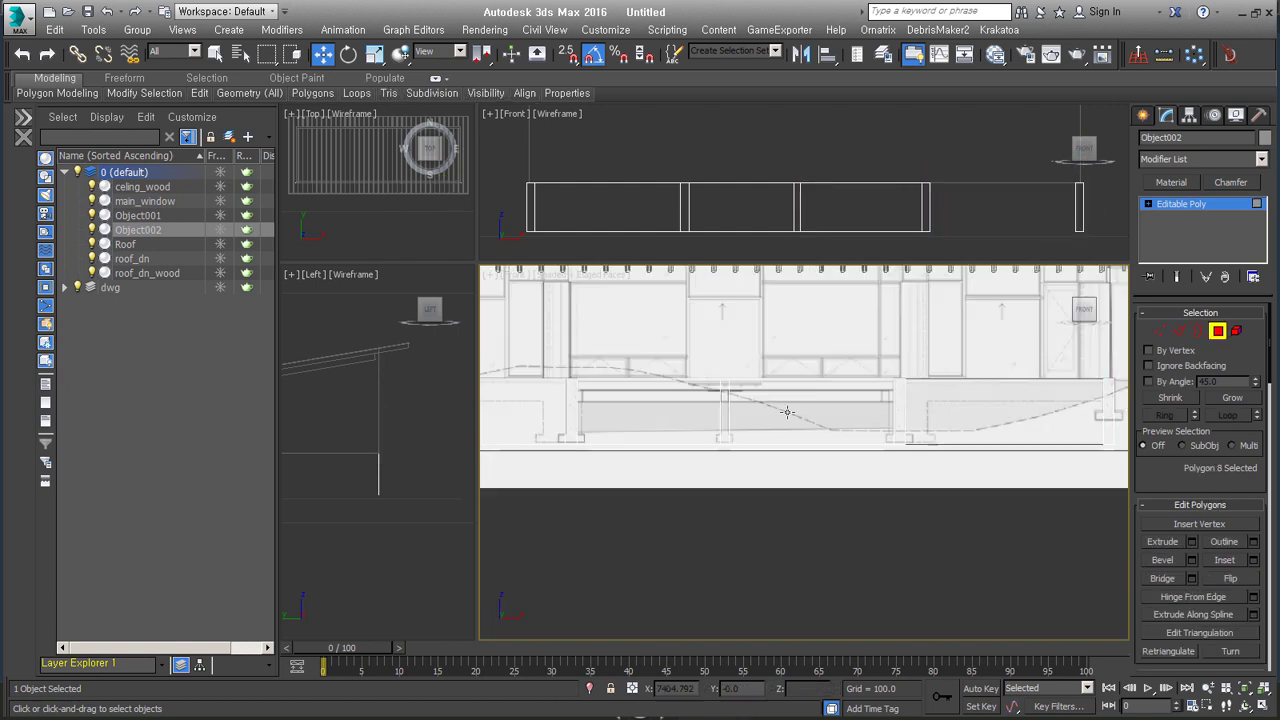
Select the five post faces and chamfer their edges, with snapping on.
key("4")
scroll(957, 406, "up", 3)
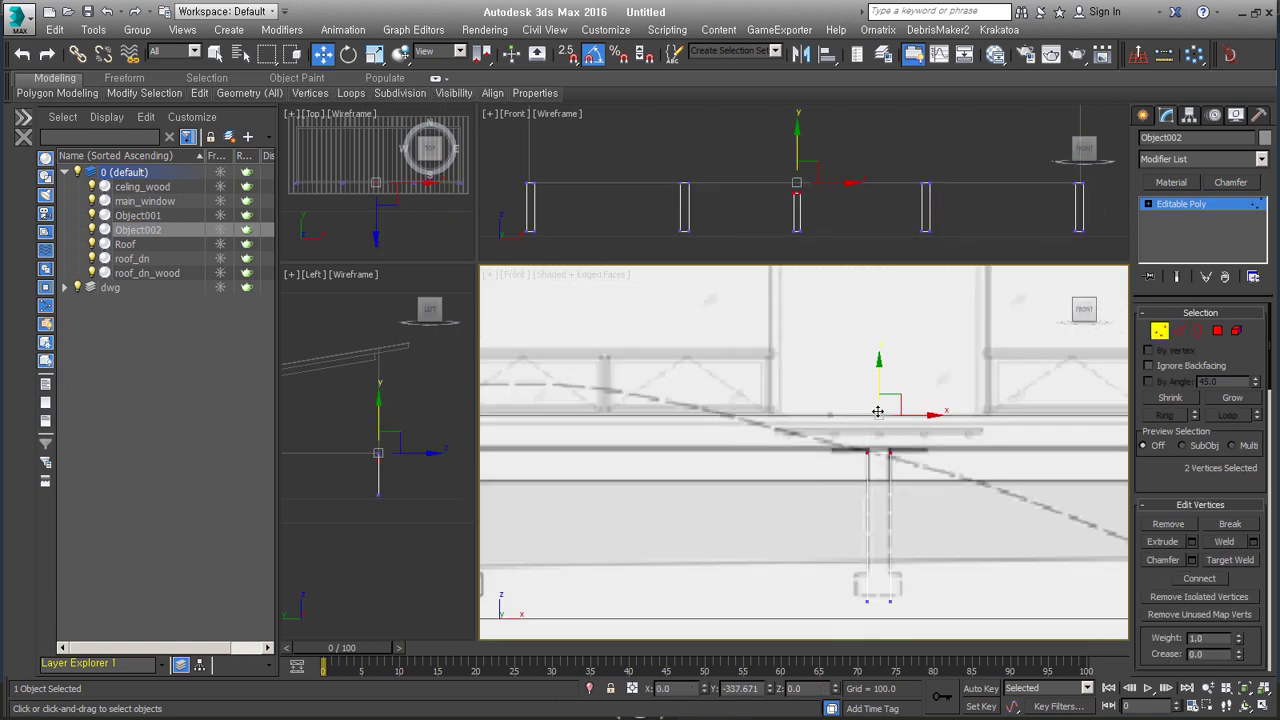
scroll(877, 415, "down", 1)
mouse_move(877, 415)
middle_mouse_down("alt")
mouse_move(1020, 465)
mouse_move(780, 470)
mouse_move(857, 466)
mouse_move(813, 455)
middle_mouse_up("alt")
key("1")
key("4")
key("s")
key("s")
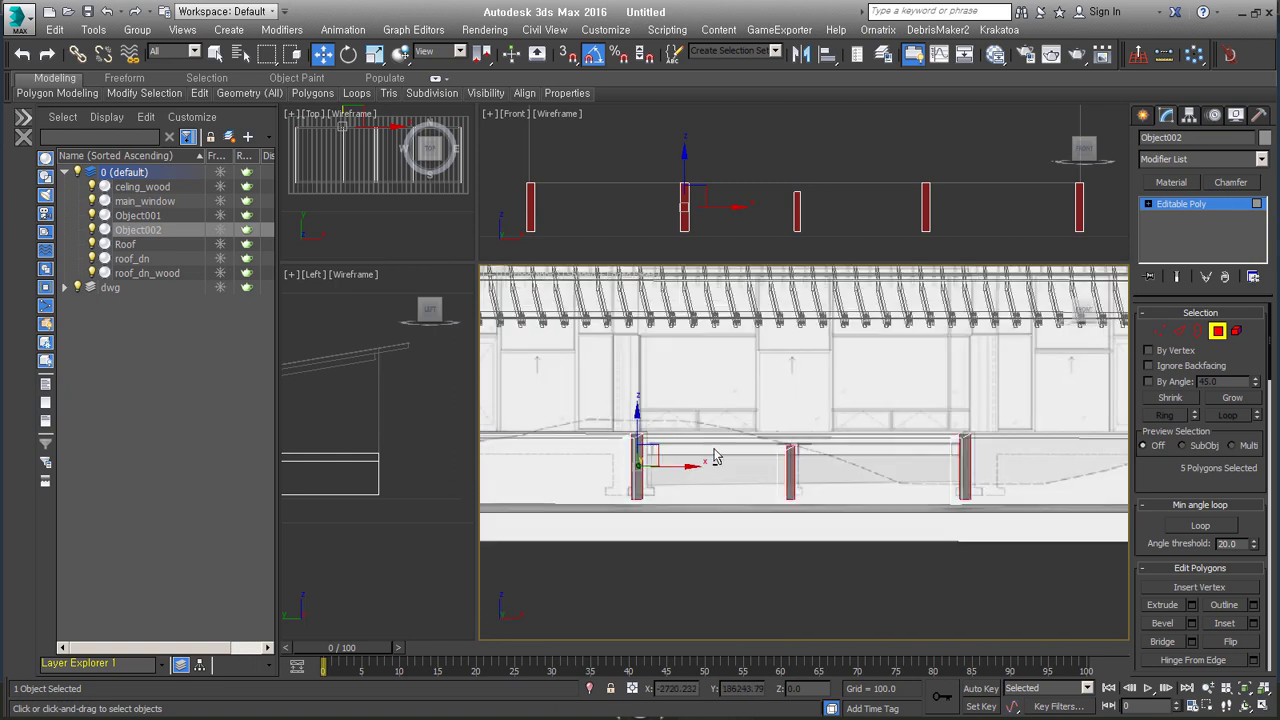
mouse_move(827, 494)
middle_mouse_down("alt")
mouse_move(914, 323)
mouse_move(957, 438)
middle_mouse_up("alt")
key("ctrl+shift+c")
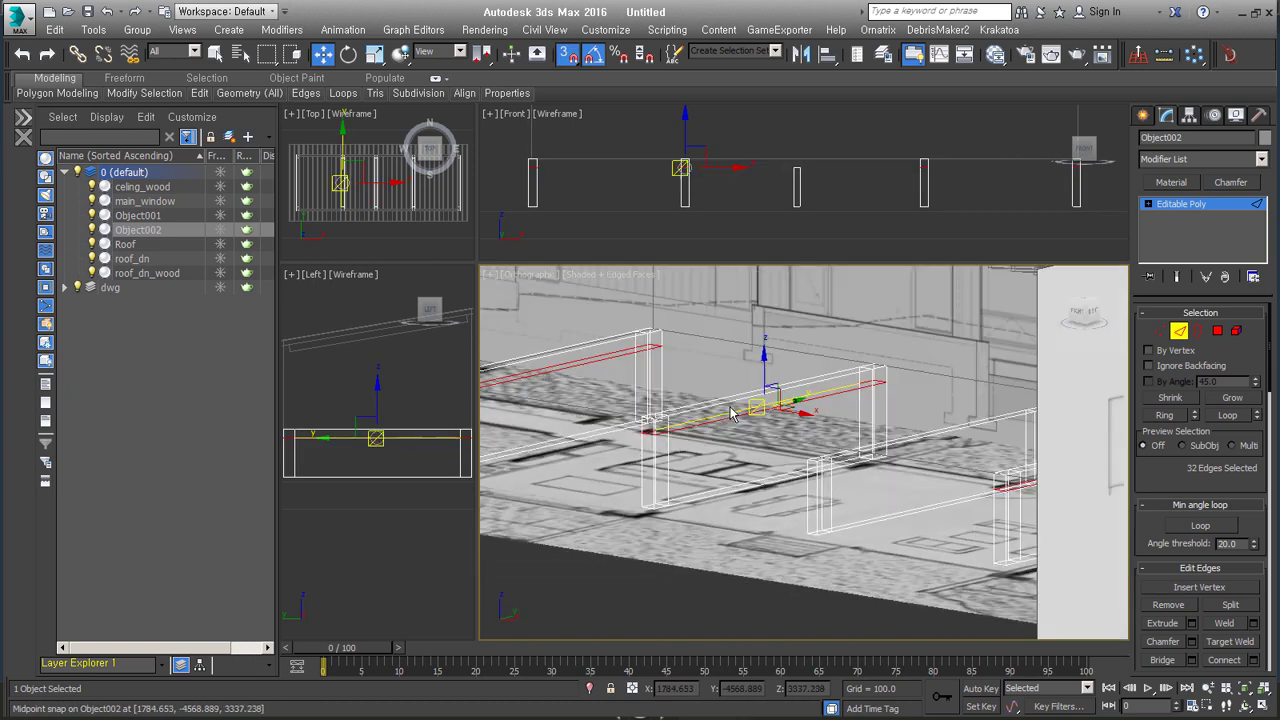
Extrude the selected faces, then select the ledge top faces and face strips on Object002.
key("4")
key("f")
scroll(714, 534, "down", 3)
scroll(694, 480, "up", 5)
key("shift+e")
mouse_move(762, 446)
middle_mouse_down("alt")
mouse_move(766, 486)
mouse_move(597, 457)
mouse_move(745, 511)
mouse_move(960, 434)
middle_mouse_up("alt")
scroll(749, 429, "up", 4)
scroll(749, 429, "down", 4)
left_click(590, 443)
mouse_move(590, 443)
middle_mouse_down("alt")
mouse_move(1016, 430)
mouse_move(724, 489)
mouse_move(660, 440)
mouse_move(740, 380)
mouse_move(769, 330)
mouse_move(769, 531)
mouse_move(640, 520)
mouse_move(848, 418)
mouse_move(801, 429)
middle_mouse_up("alt")
left_click(1016, 430, "ctrl")
scroll(900, 460, "up", 3)
left_click(660, 440, "ctrl")
left_click(769, 330, "ctrl")
Select the four post faces and extrude them outward.
left_click(769, 360)
key("w")
left_click(640, 520, "ctrl")
right_click(640, 520)
key("Escape")
left_click(848, 418, "ctrl")
mouse_move(878, 354)
middle_mouse_down("alt")
mouse_move(908, 534)
mouse_move(818, 492)
middle_mouse_up("alt")
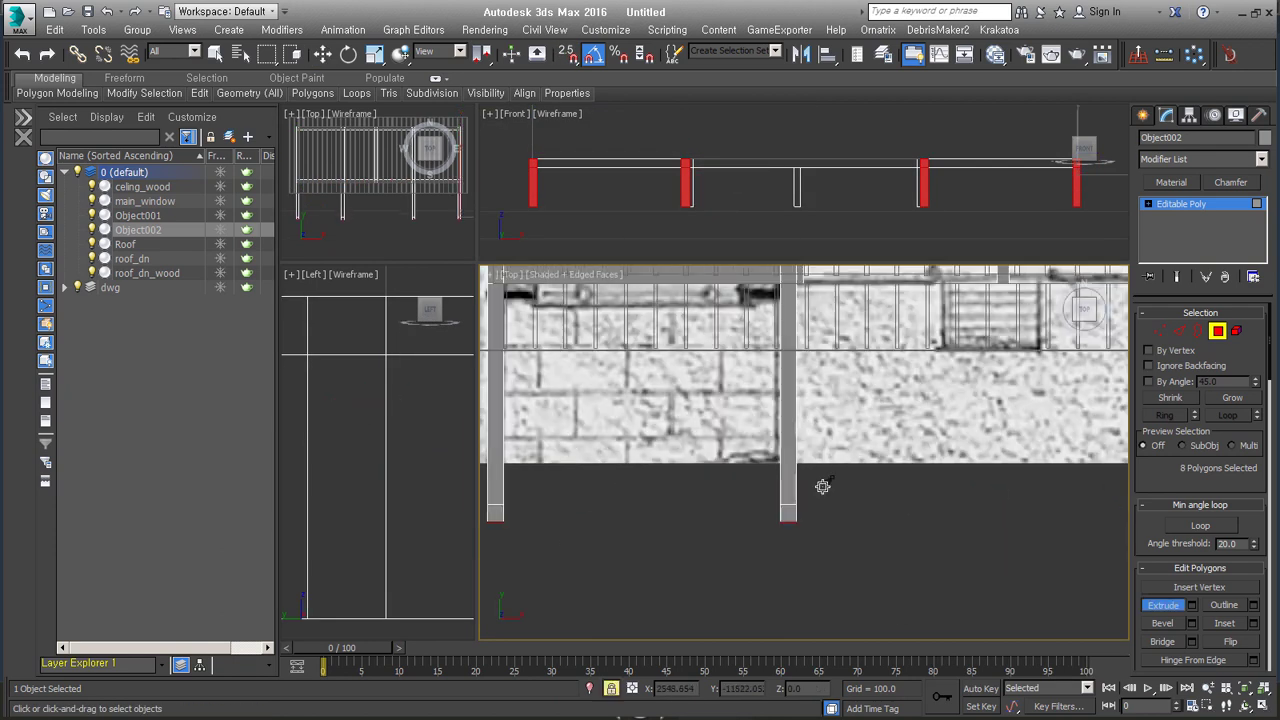
key("ctrl+z")
mouse_move(733, 575)
middle_mouse_down("alt")
mouse_move(804, 550)
mouse_move(754, 518)
middle_mouse_up("alt")
left_click_drag(754, 518, 677, 466)
mouse_move(677, 466)
middle_mouse_down("alt")
mouse_move(944, 471)
mouse_move(786, 371)
mouse_move(974, 447)
mouse_move(838, 449)
mouse_move(842, 549)
middle_mouse_up("alt")
Shift-move a copy of the selected faces downward.
key("w")
middle_click_drag(724, 518, 692, 476)
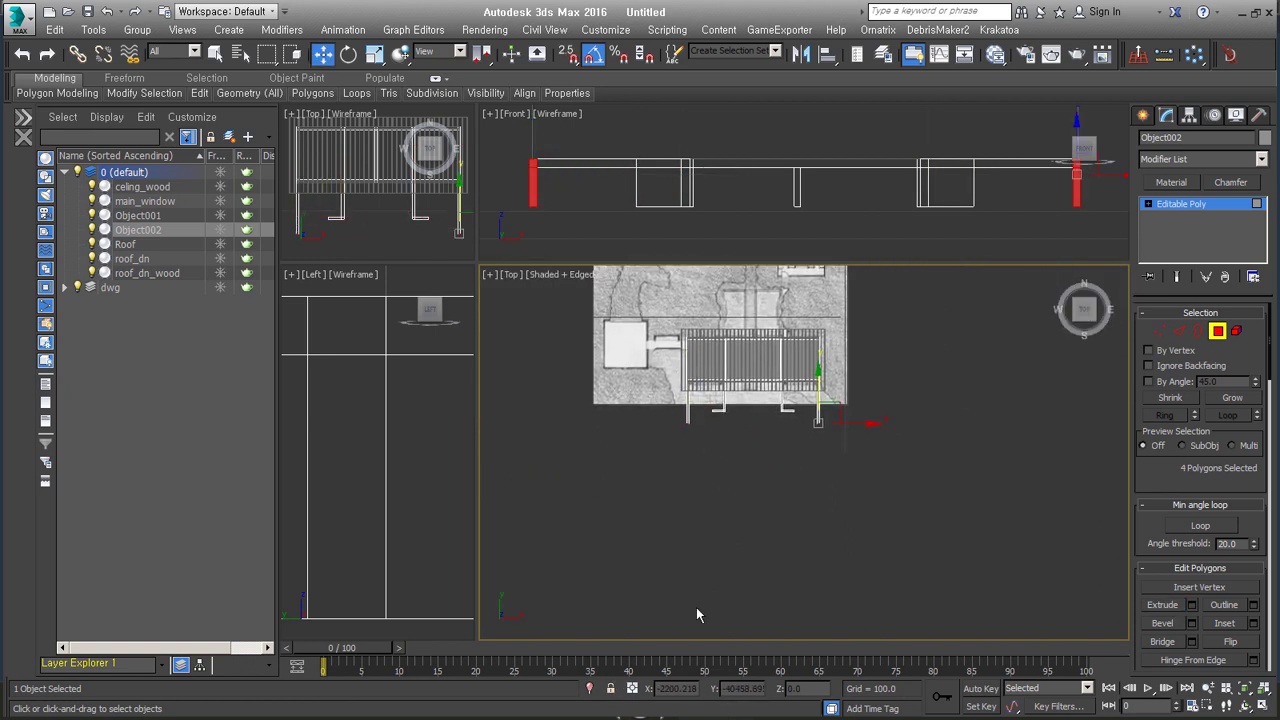
left_click_drag(818, 400, 818, 510, "shift")
Clone the moved faces as Object003 and select it.
key("Return")
left_click(795, 461)
middle_click_drag(770, 512, 785, 449, "alt")
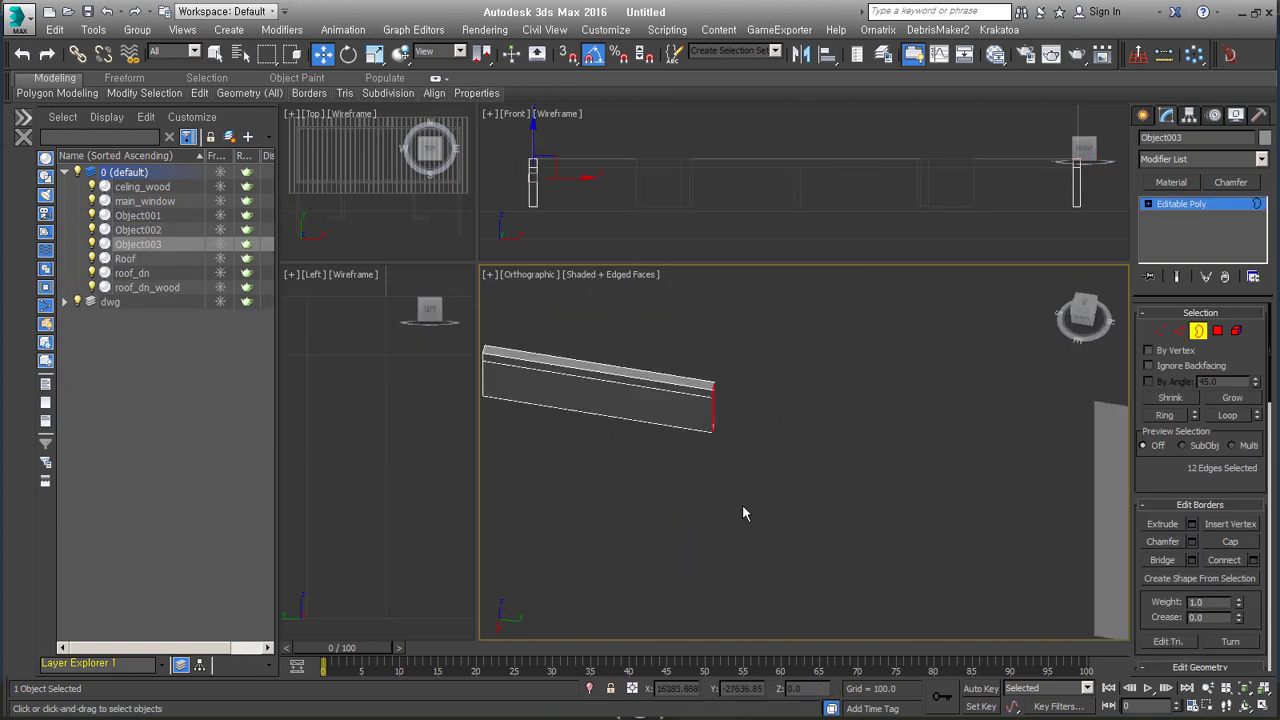
scroll(785, 449, "up", 5)
Isolate main_window with Alt+Q.
right_click(826, 380)
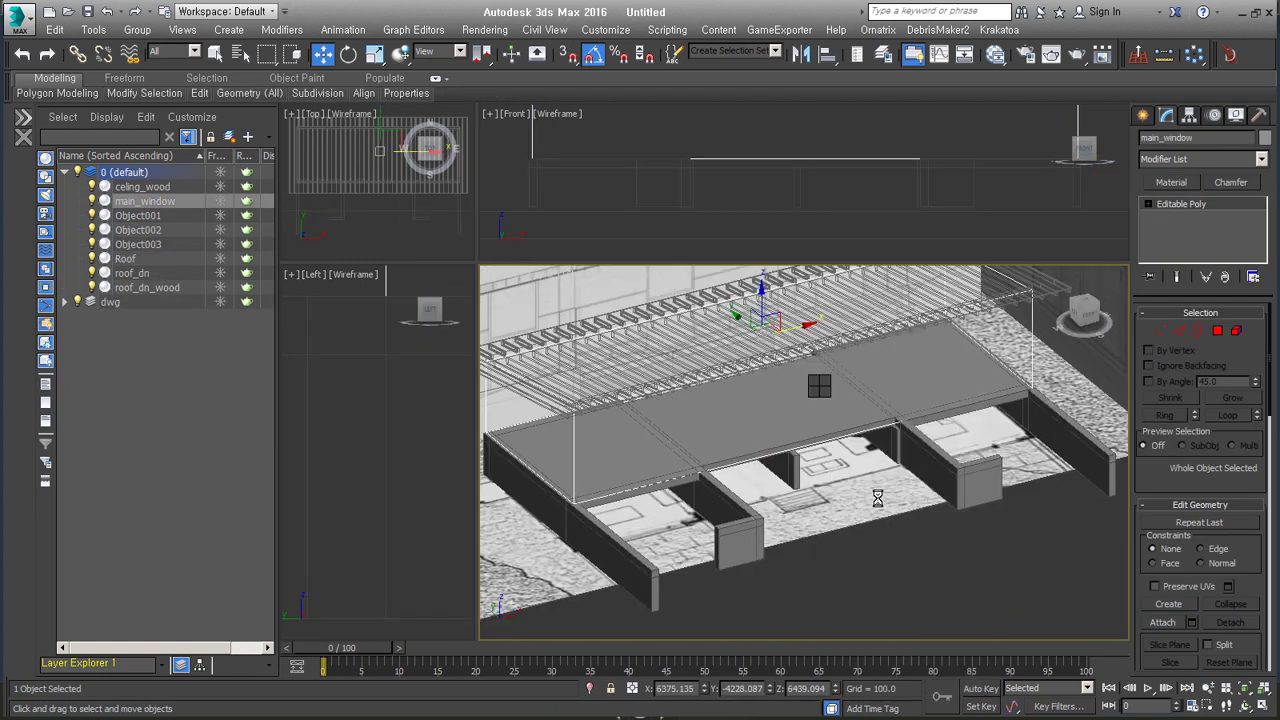
left_click(765, 430)
scroll(765, 430, "up", 2)
key("f")
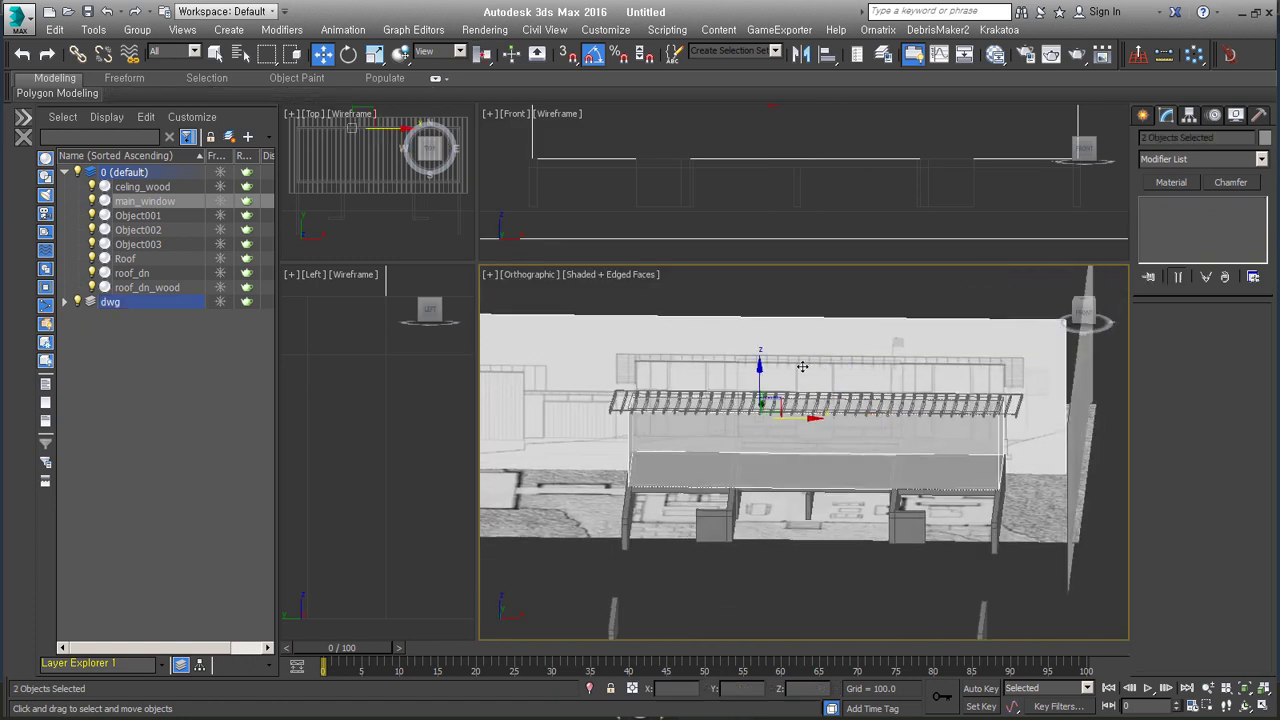
key("alt+q")
Detach faces of main_window as Object004 and Object005.
left_click(1235, 331)
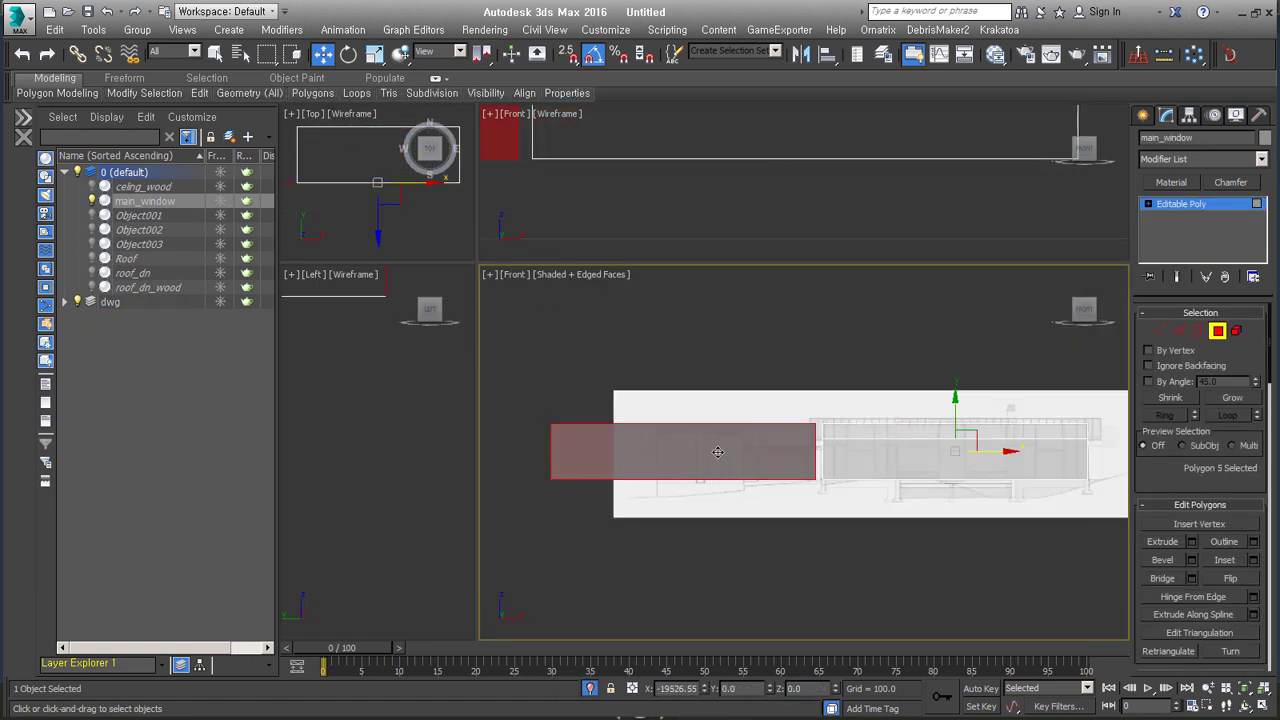
key("2")
left_click(826, 467)
middle_click_drag(826, 467, 1016, 440)
double_click(994, 520)
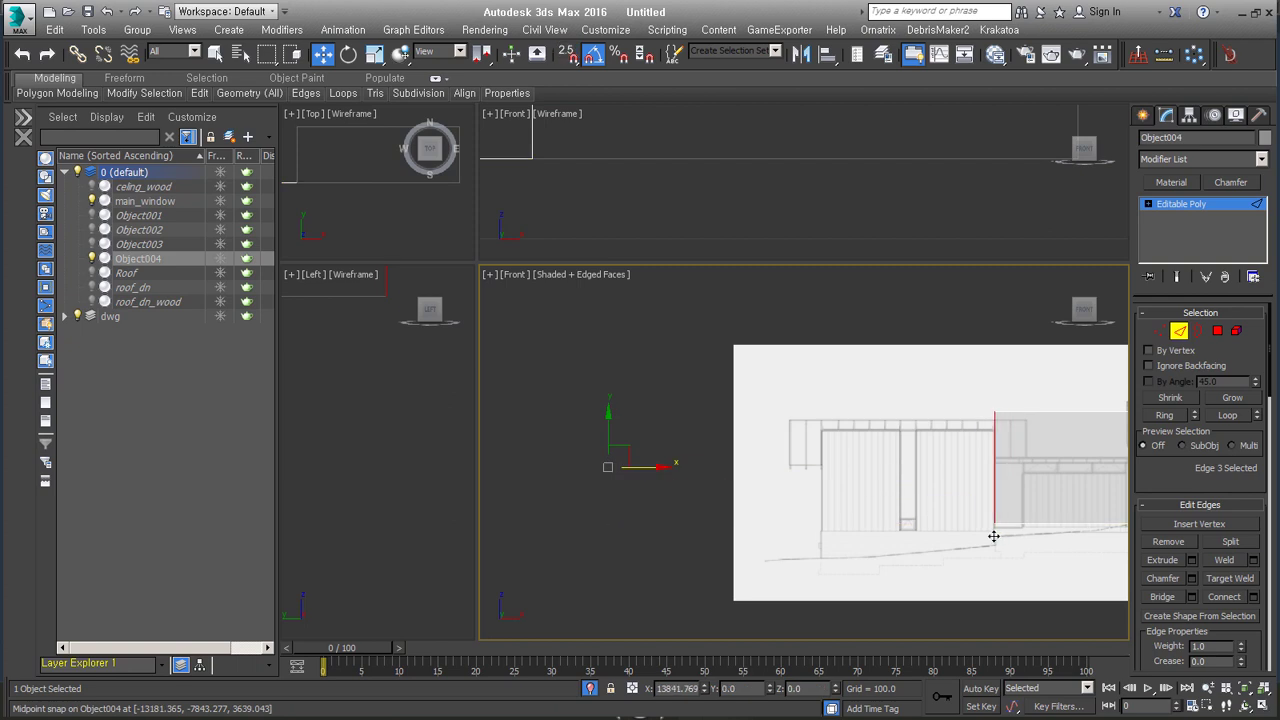
scroll(884, 513, "up", 3)
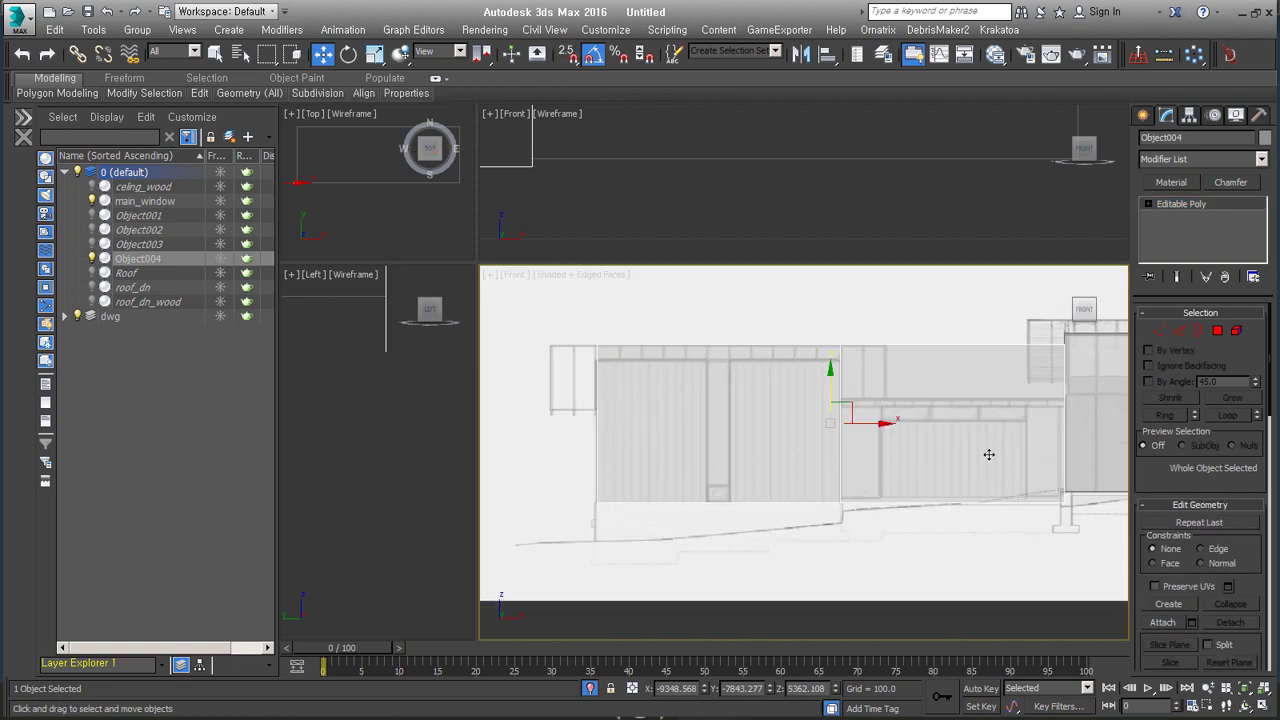
scroll(988, 454, "up", 2)
left_click(900, 329)
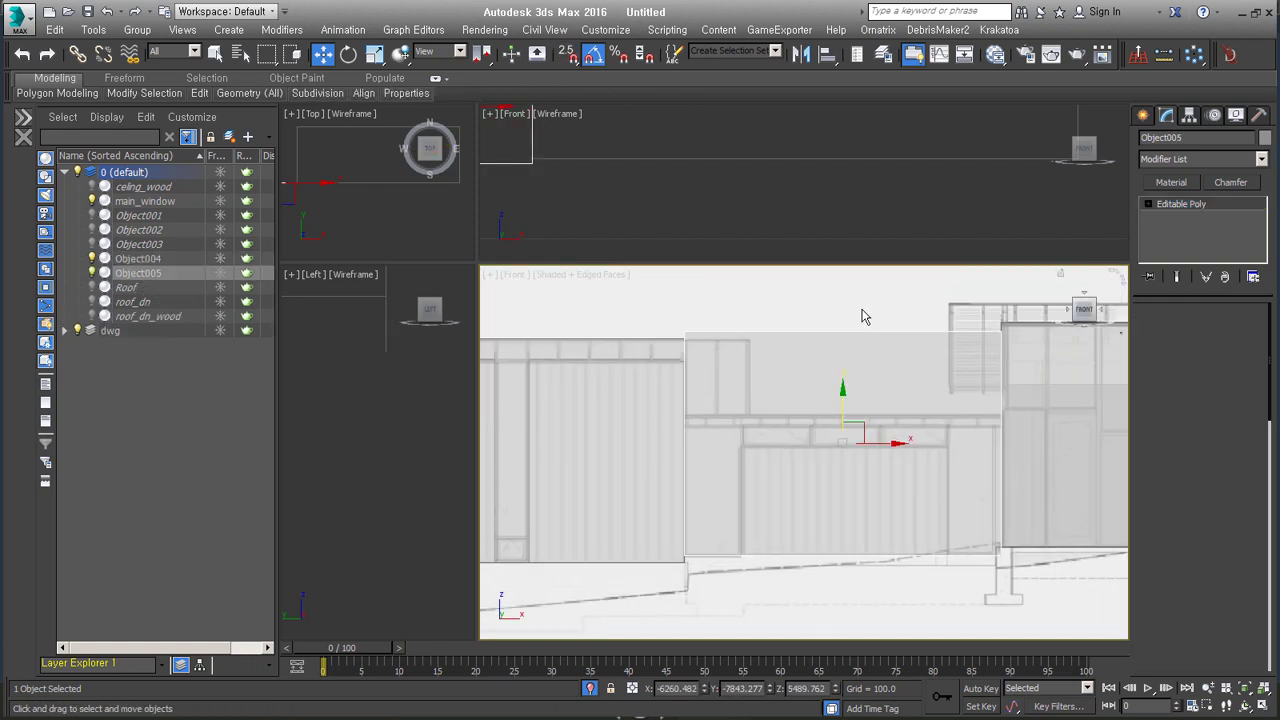
Select Object004 and end isolation so all objects show again.
scroll(860, 320, "down", 2)
left_click(791, 332)
mouse_move(744, 284)
middle_mouse_down("alt")
mouse_move(811, 514)
mouse_move(726, 506)
middle_mouse_up("alt")
right_click(848, 410)
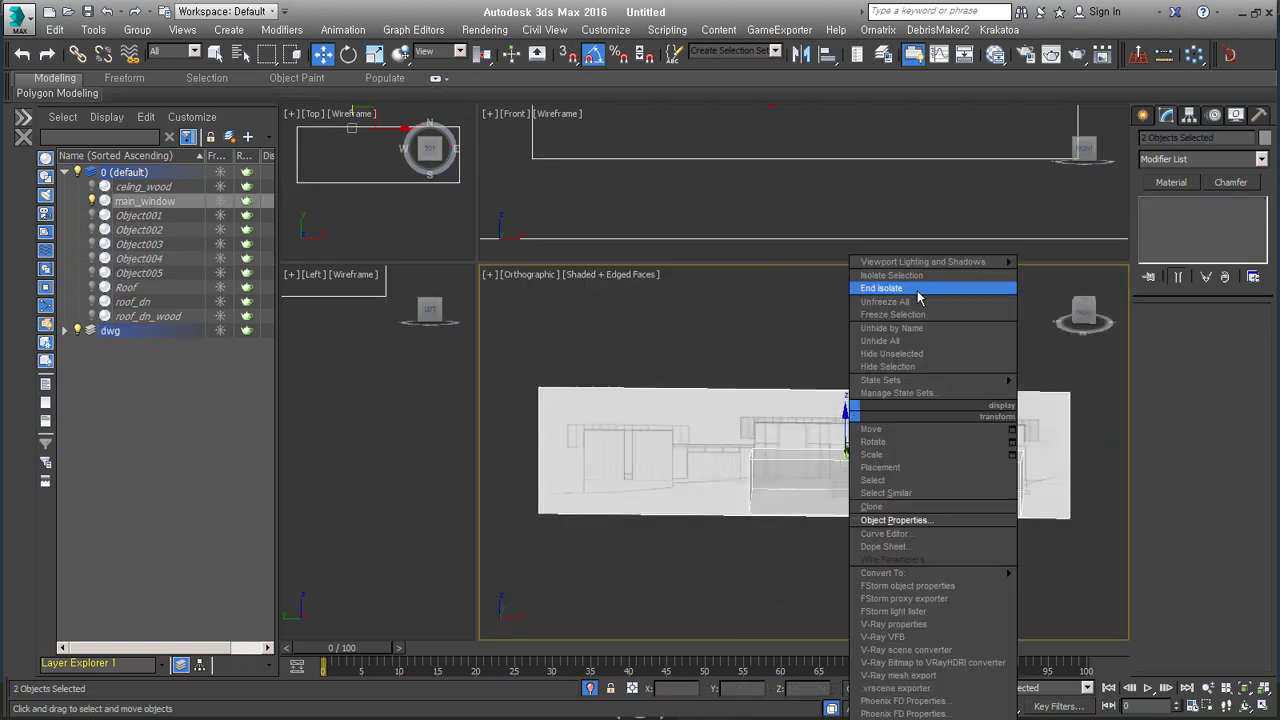
left_click(917, 291)
middle_click_drag(932, 451, 752, 464, "alt")
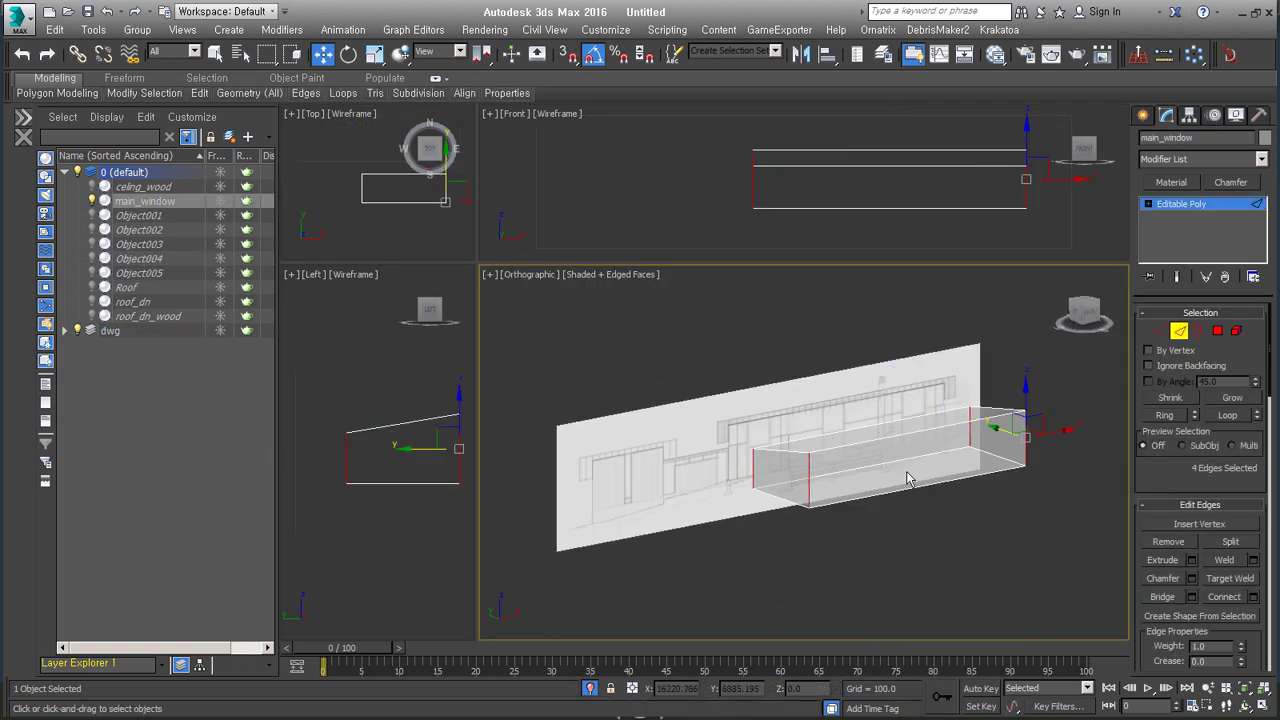
Select main_window's edges and detach them as Object006.
key("f")
key("ctrl+shift+z")
key("3")
key("shift+z")
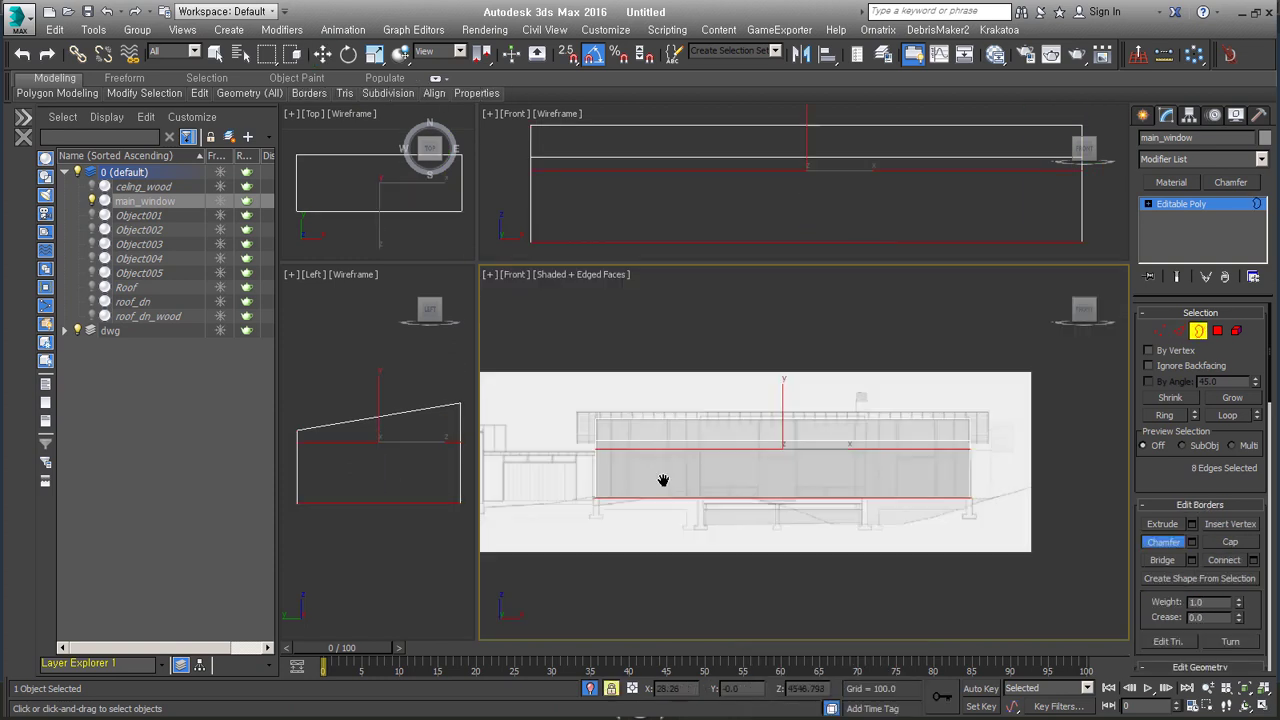
key("shift+z")
key("2")
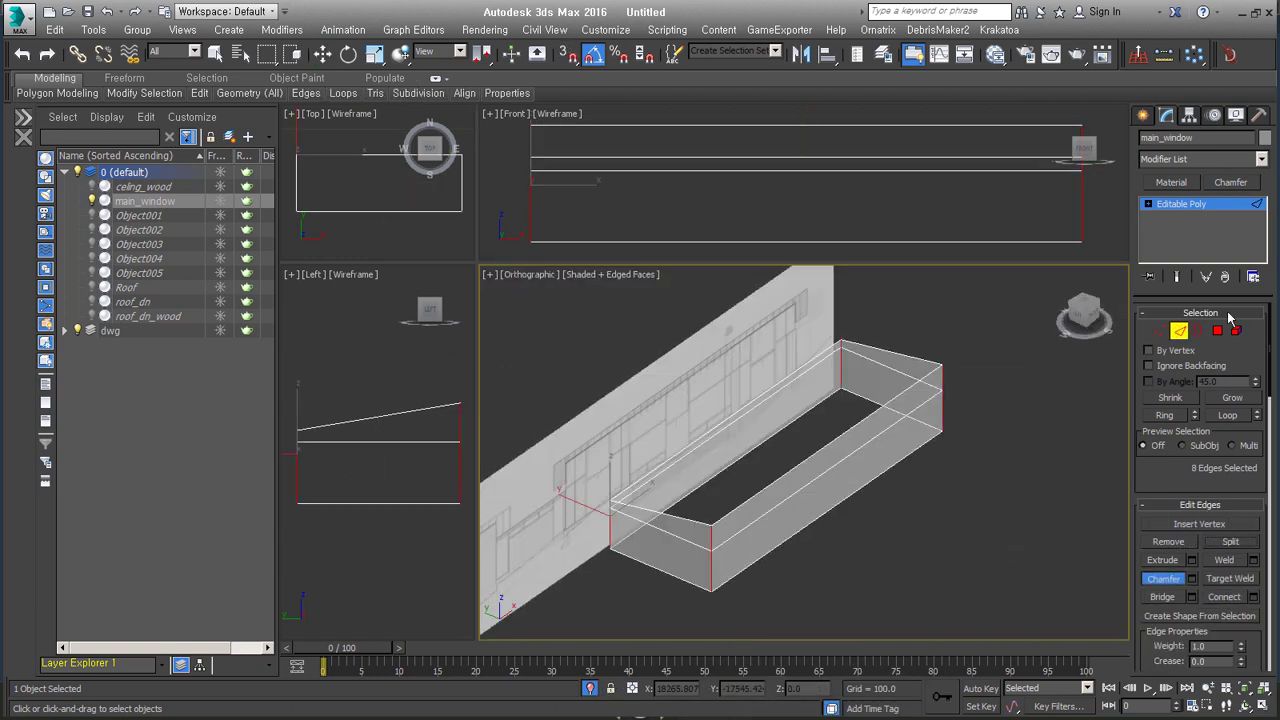
key("Return")
right_click(790, 420)
Select Object006 and its vertical wall edges in the front view.
left_click(855, 478)
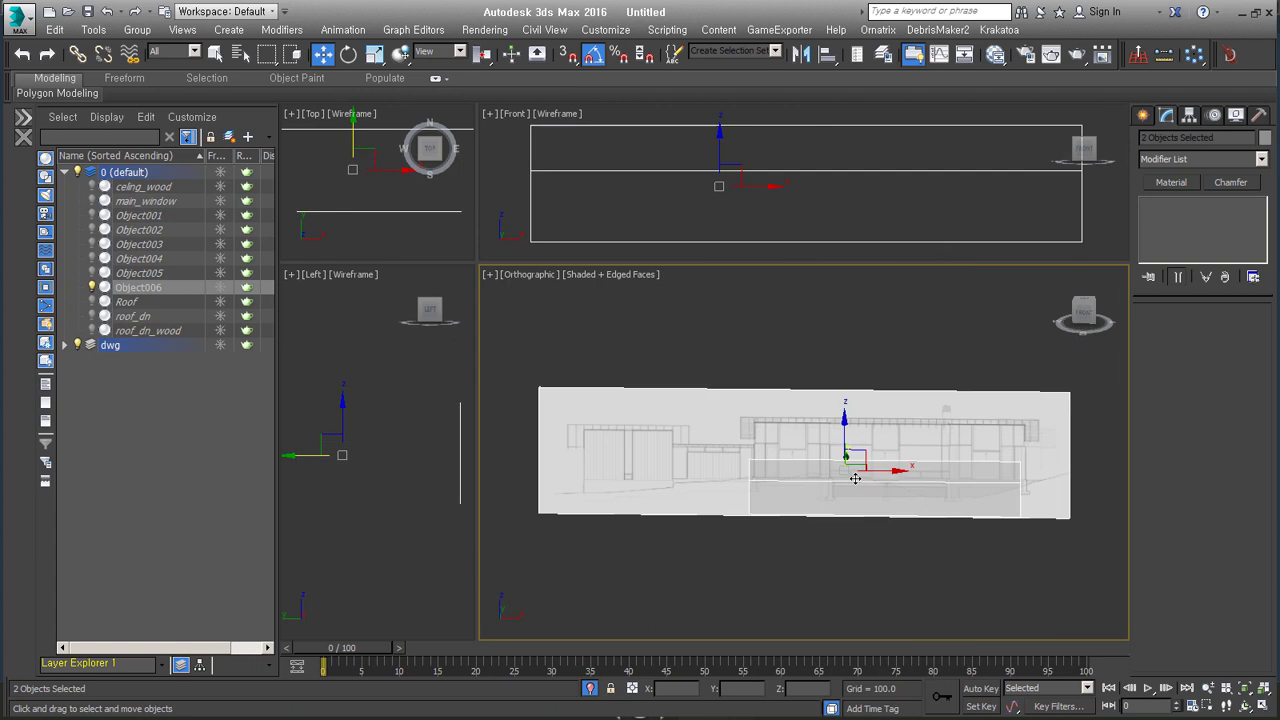
key("f")
key("ctrl+shift+z")
scroll(631, 480, "up", 2)
middle_click_drag(880, 468, 902, 465)
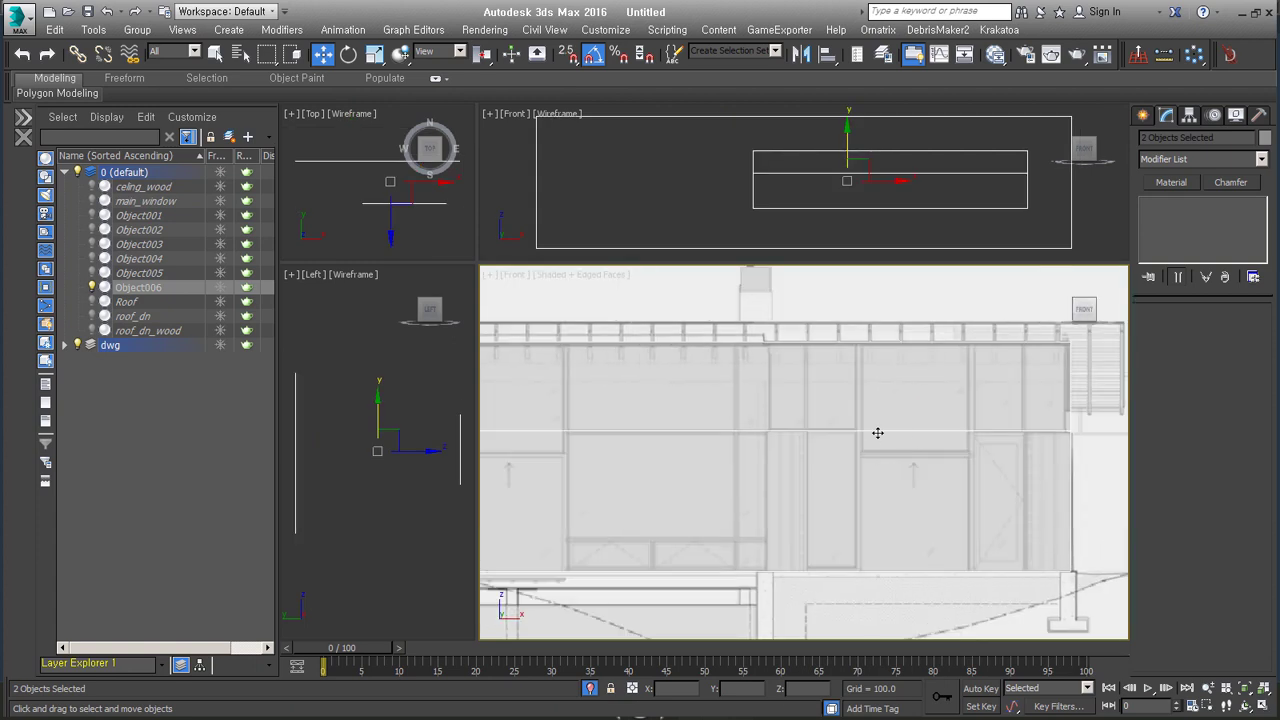
left_click(877, 432)
key("4")
key("2")
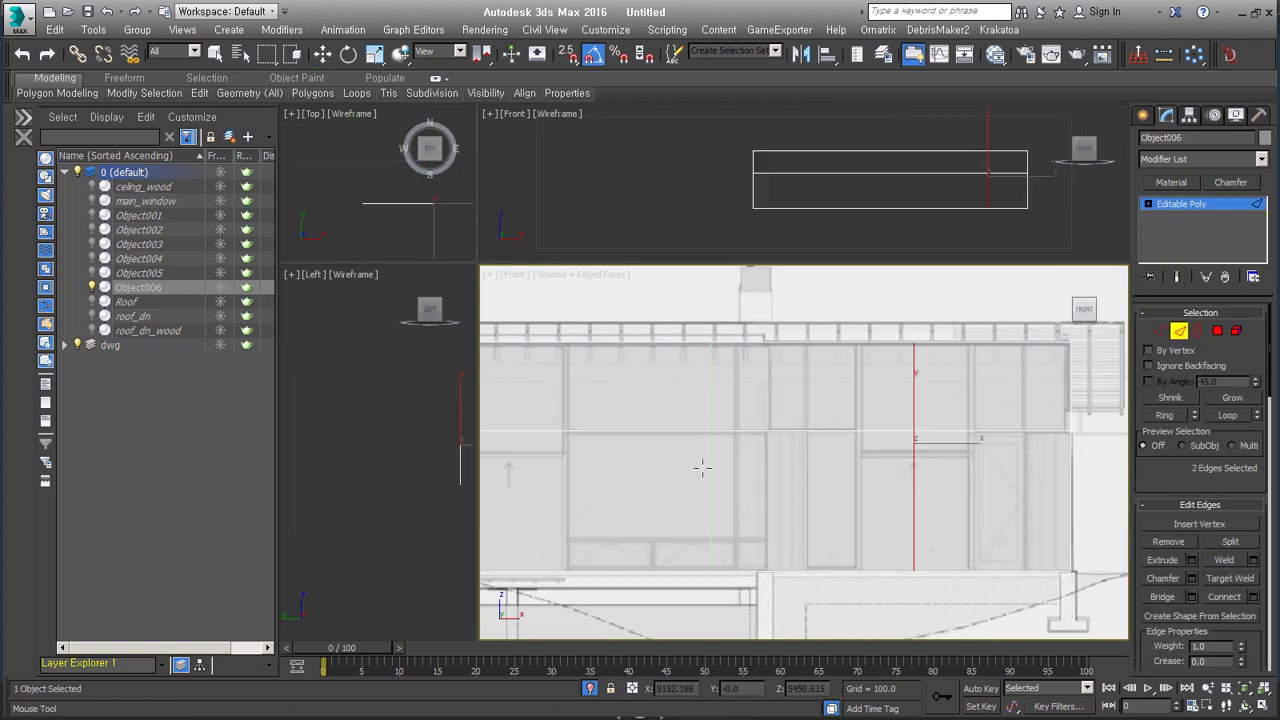
middle_click_drag(702, 466, 634, 466)
Chamfer the vertical wall edges by 50 into narrow frame strips.
left_click(800, 423, "ctrl")
key("ctrl+shift+c")
left_click_drag(800, 423, 706, 473)
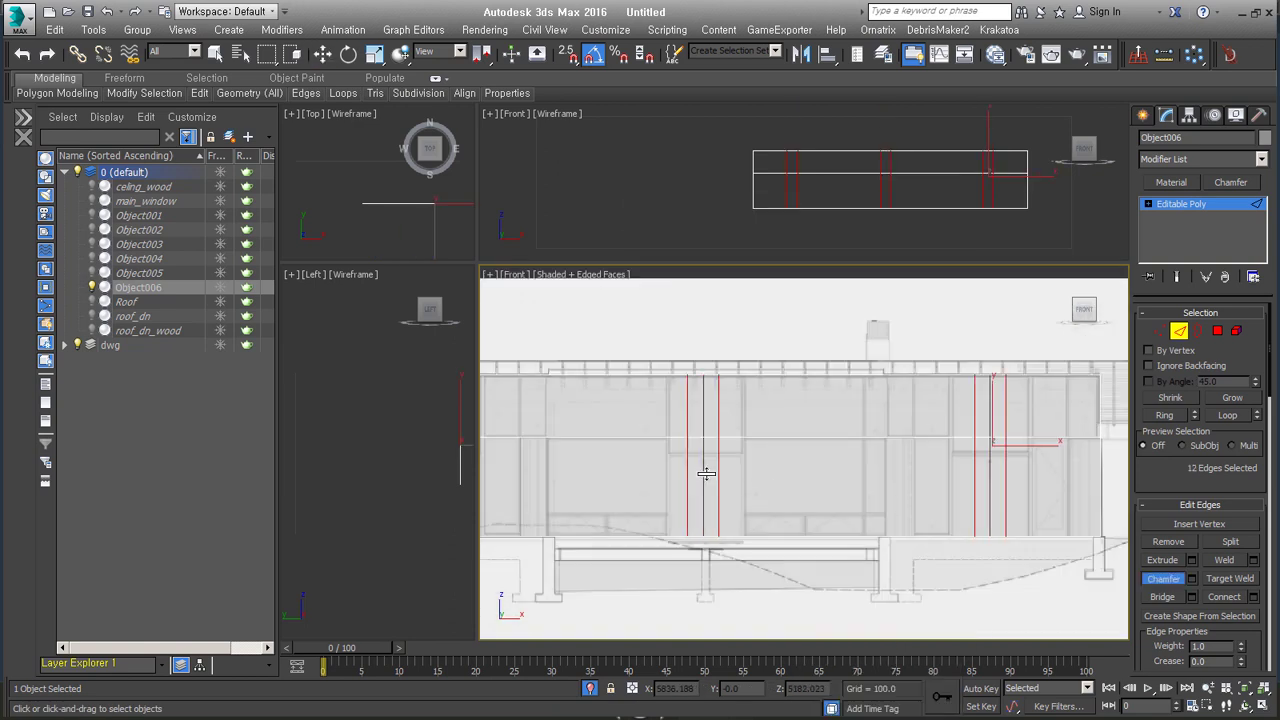
scroll(717, 455, "up", 1)
scroll(774, 489, "up", 2)
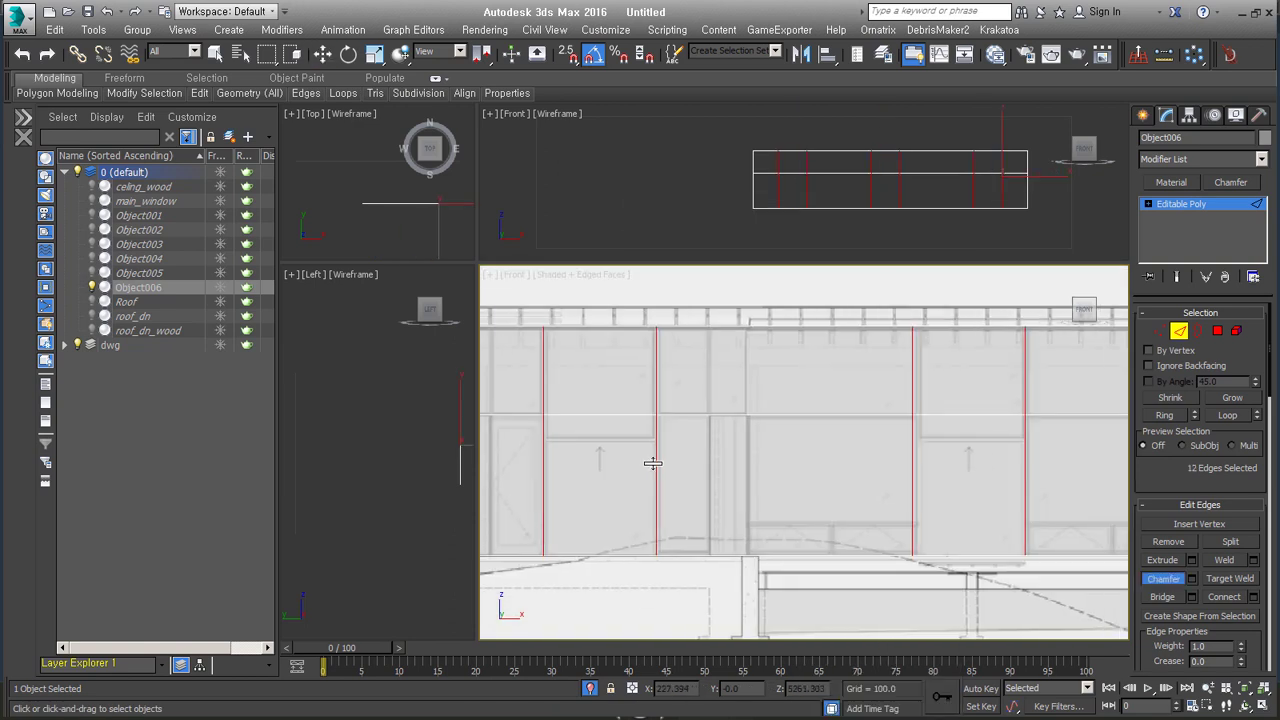
scroll(651, 460, "up", 1)
scroll(704, 352, "up", 2)
right_click(780, 391)
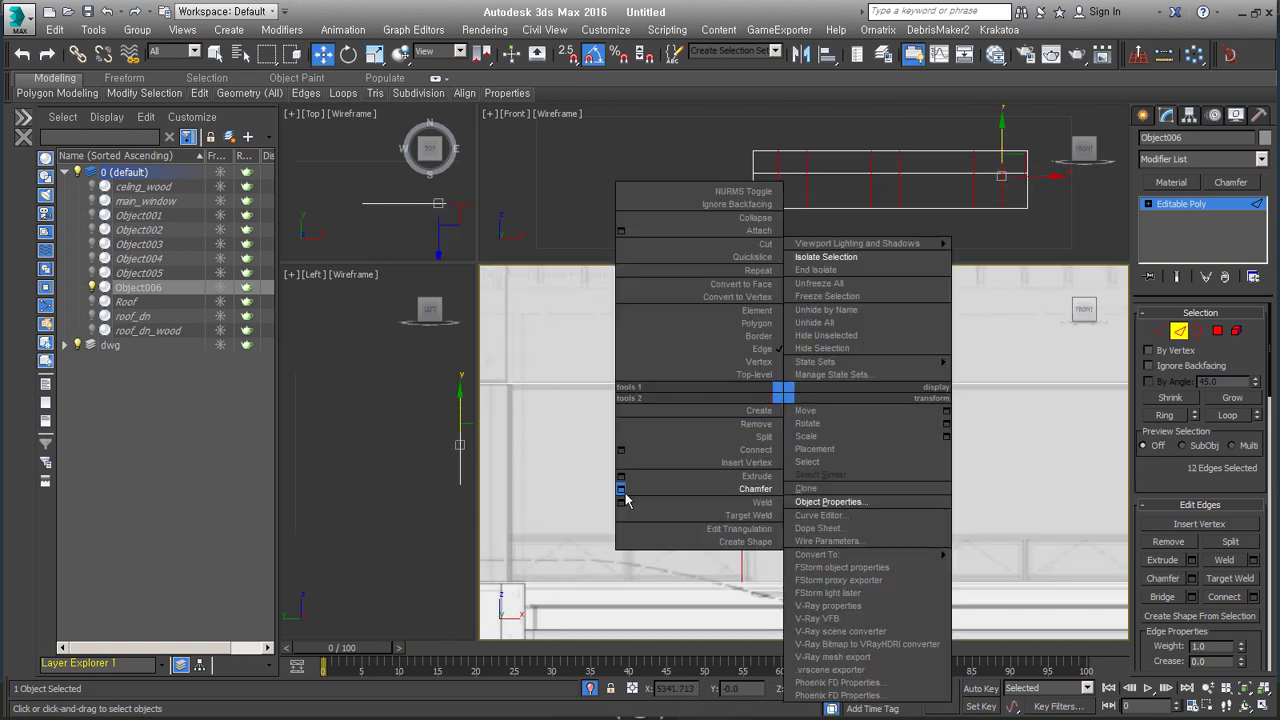
left_click(940, 368)
scroll(663, 437, "down", 2)
key("Return")
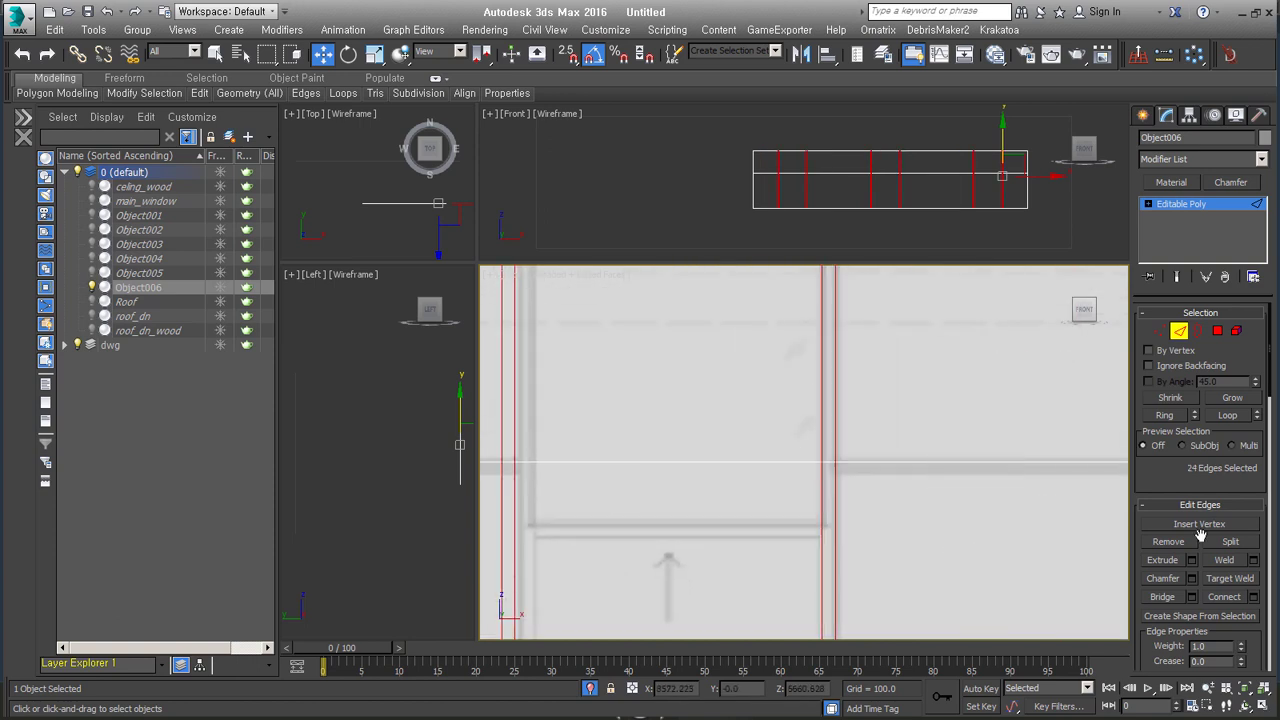
scroll(851, 486, "down", 2)
Select the horizontal window-wall edges and chamfer them by 40.
key("5")
left_click(898, 452)
key("2")
left_click(898, 452)
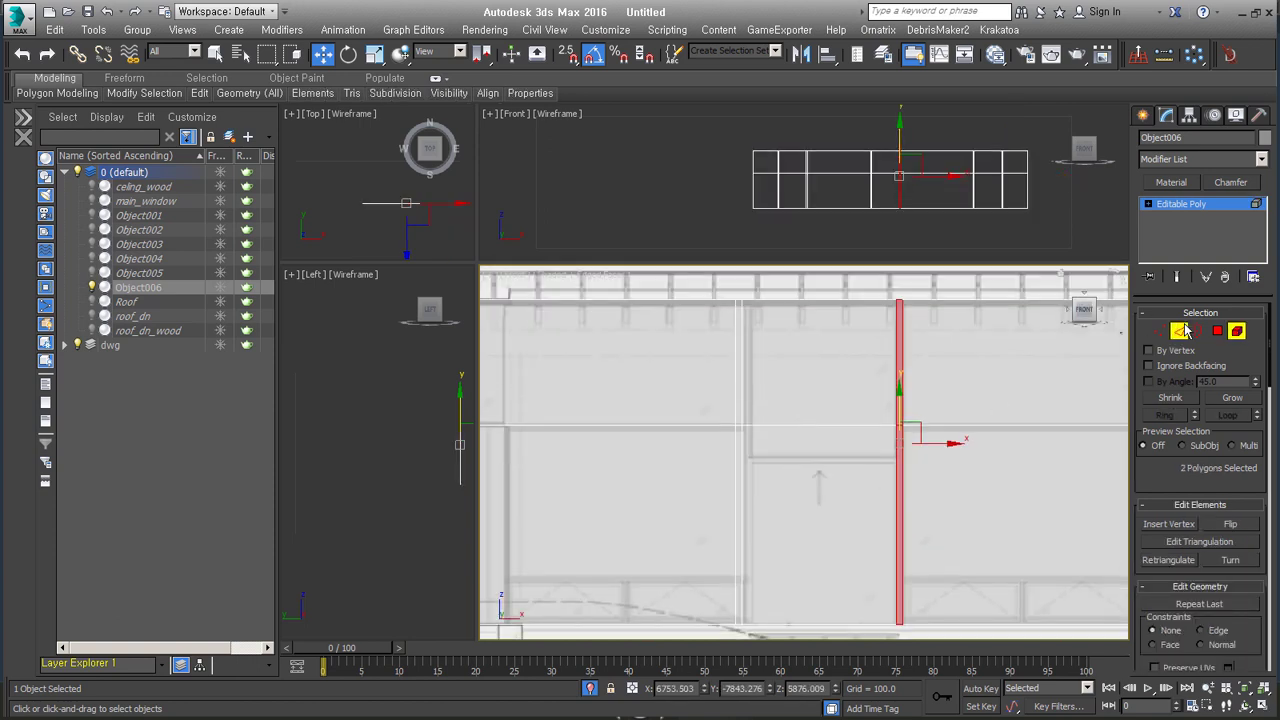
scroll(898, 452, "down", 2)
scroll(786, 429, "up", 2)
left_click(786, 429)
scroll(785, 513, "up", 1)
key("ctrl+shift+c")
scroll(986, 486, "down", 2)
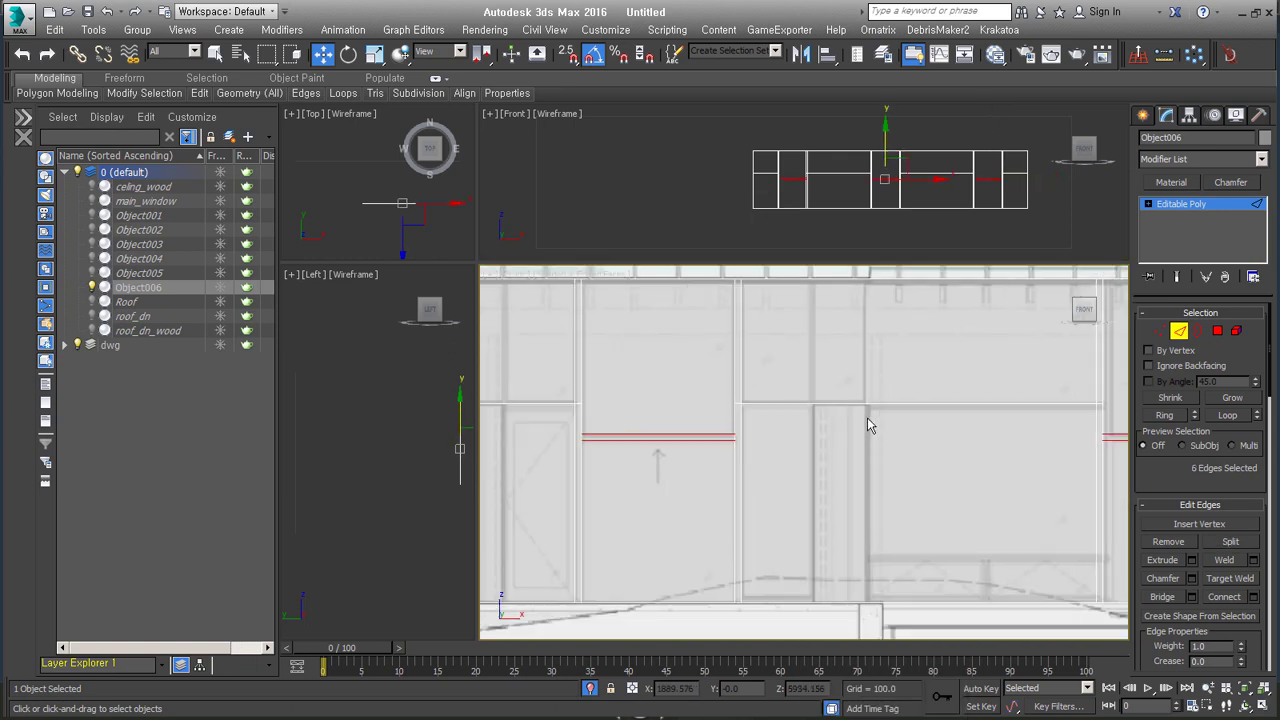
Compare the wall with the Kitchen_to_Mudroom reference photo, then close it.
key("alt+Tab")
key("BackSpace")
double_click(278, 400)
scroll(700, 263, "up", 2)
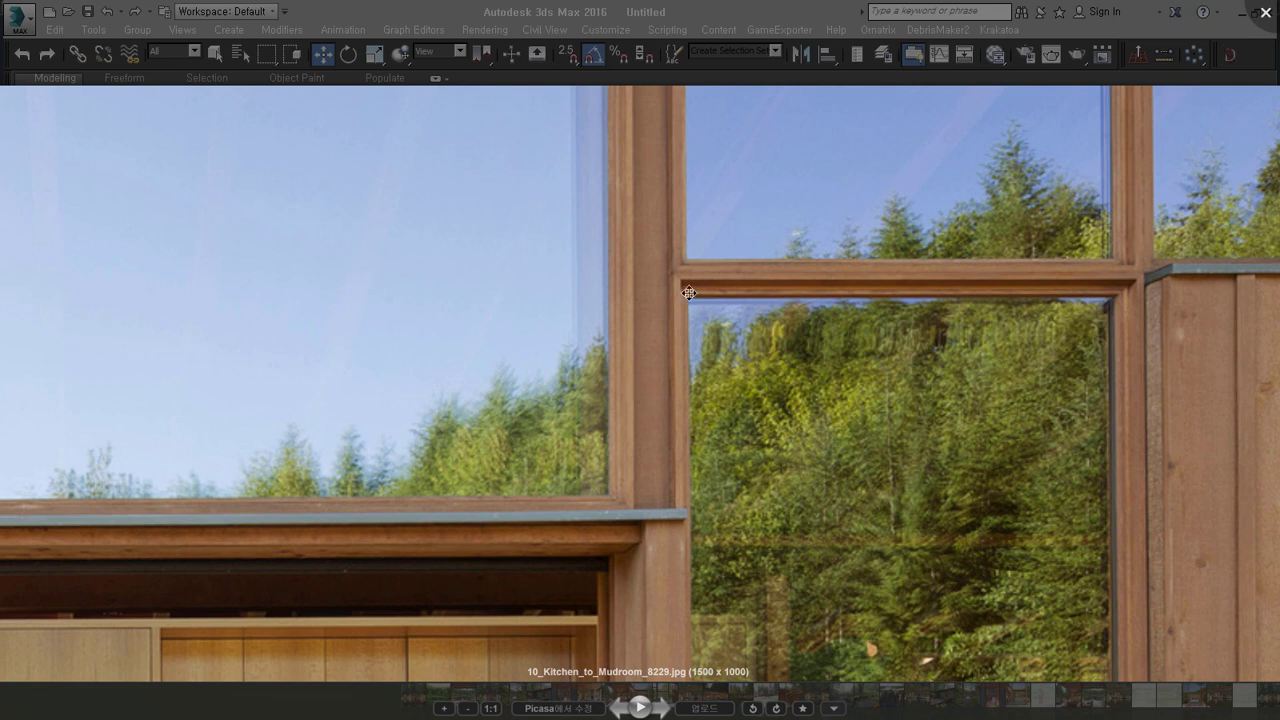
left_click(1266, 14)
Select the vertical edges of the window wall and slide them along the wall.
scroll(697, 420, "down", 1)
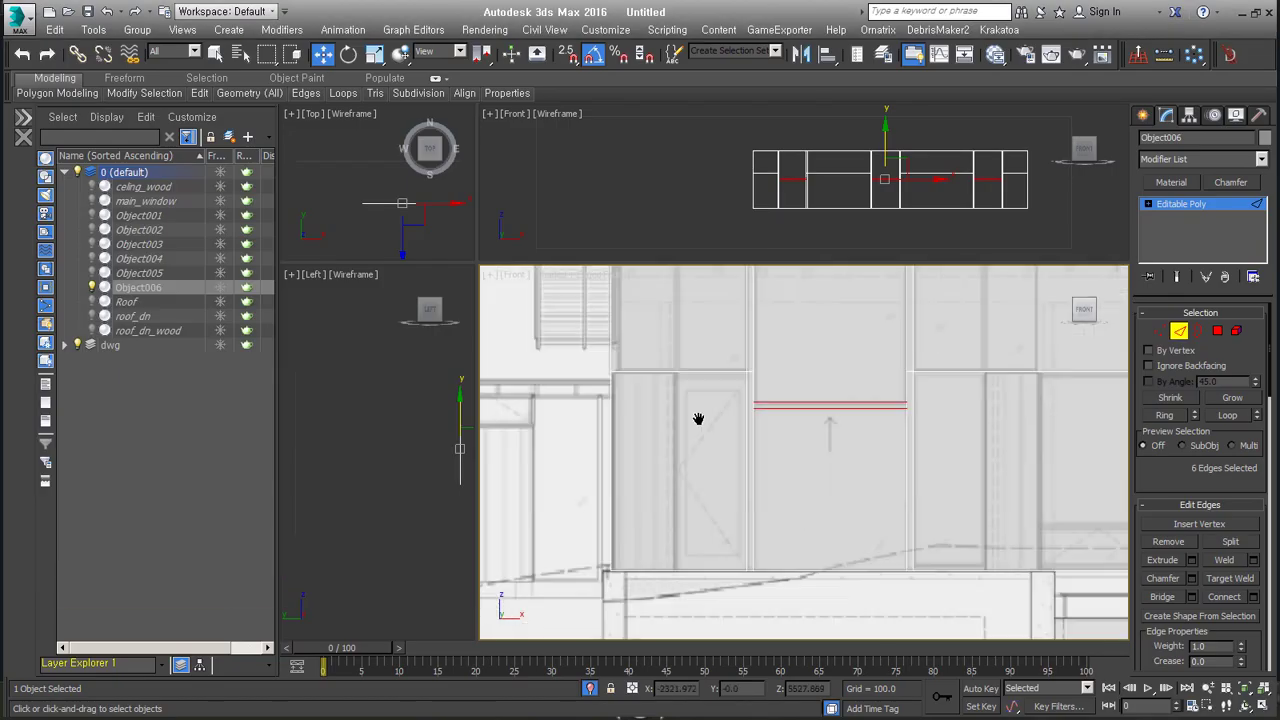
middle_click_drag(697, 420, 671, 491)
scroll(655, 427, "up", 1)
left_click(655, 427)
middle_click_drag(655, 427, 787, 432)
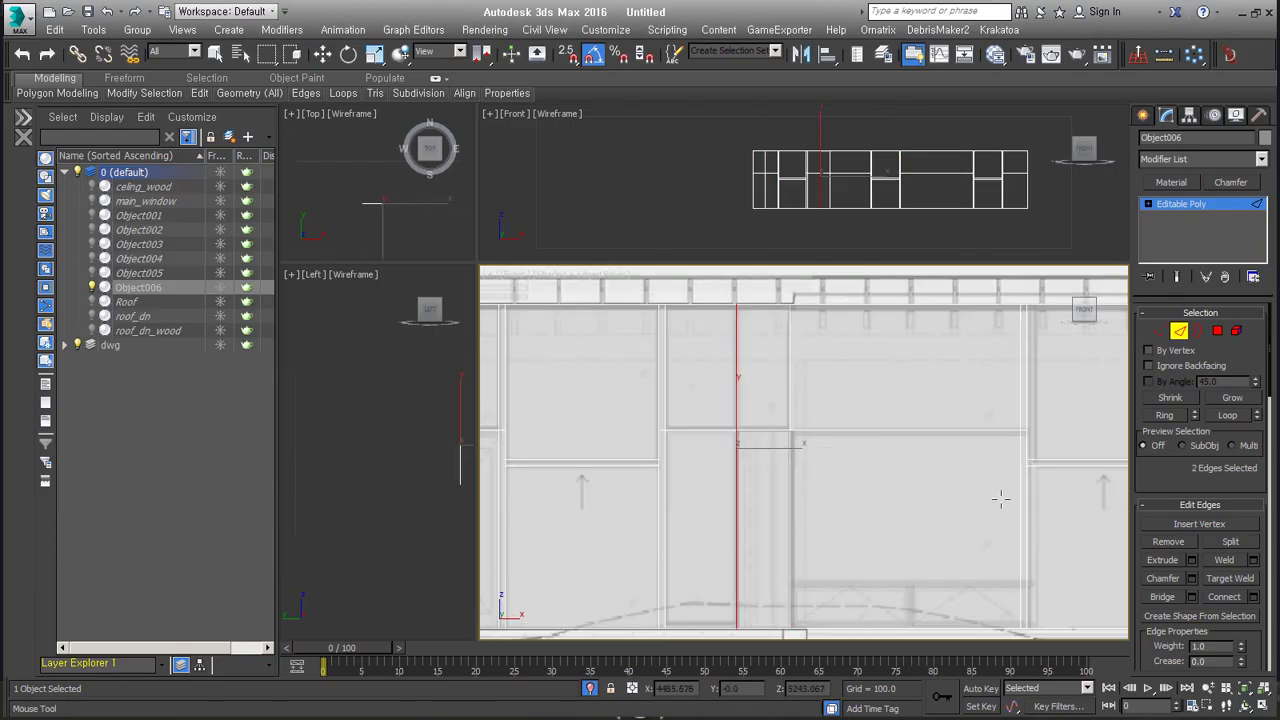
middle_click_drag(1001, 499, 834, 462)
scroll(877, 449, "down", 1)
key("w")
scroll(980, 437, "down", 1)
left_click(947, 437, "ctrl")
middle_click_drag(943, 453, 620, 453)
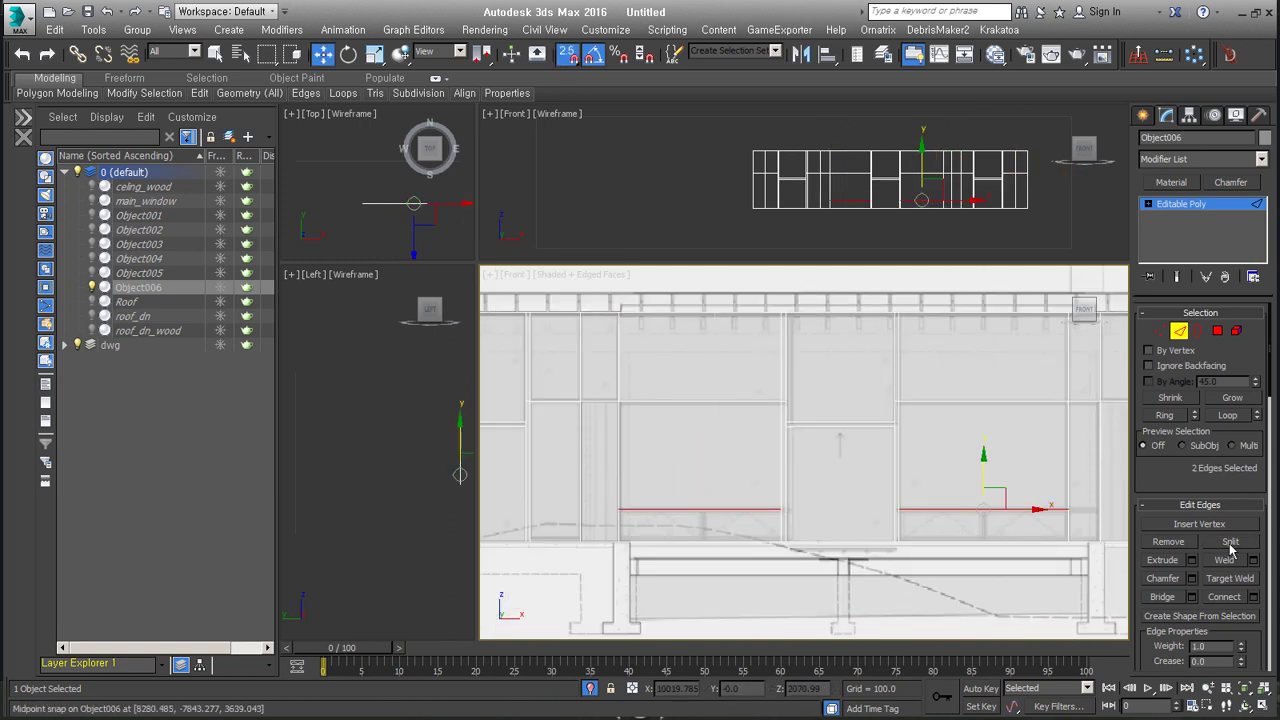
left_click(748, 446)
Detach the vertical wood post elements as V_wood_cm.
scroll(748, 446, "down", 1)
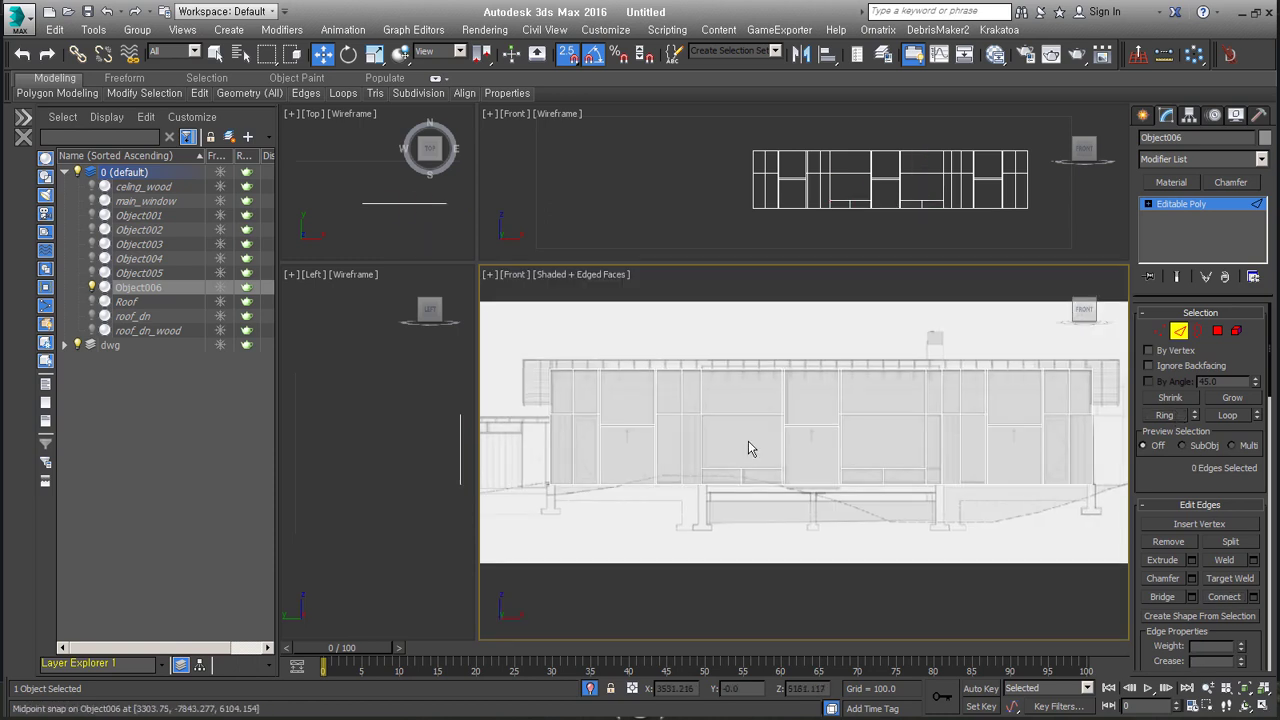
scroll(938, 336, "up", 3)
scroll(846, 443, "down", 2)
key("ctrl+a")
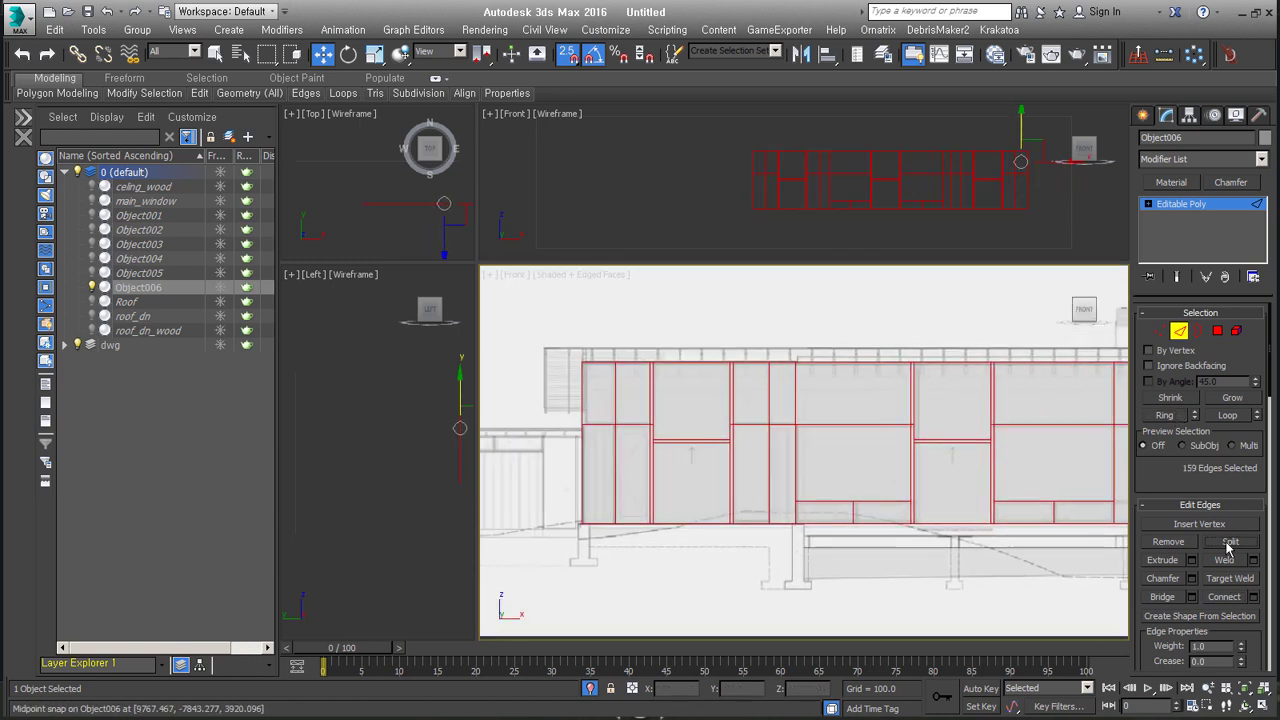
left_click(1236, 331)
scroll(757, 457, "up", 3)
left_click(630, 420)
scroll(786, 471, "down", 1)
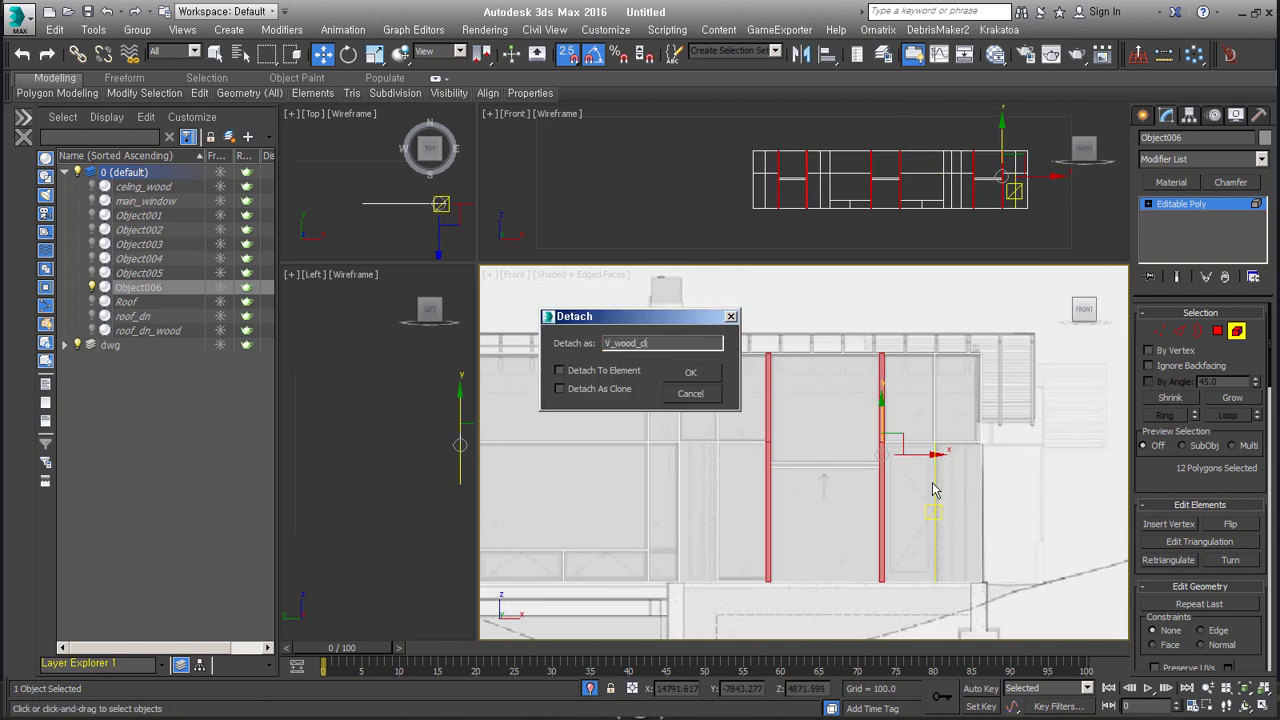
key("Return")
Detach the door panels as 'door' and the remaining wall as 'out_wall'.
scroll(931, 477, "down", 1)
scroll(789, 480, "up", 1)
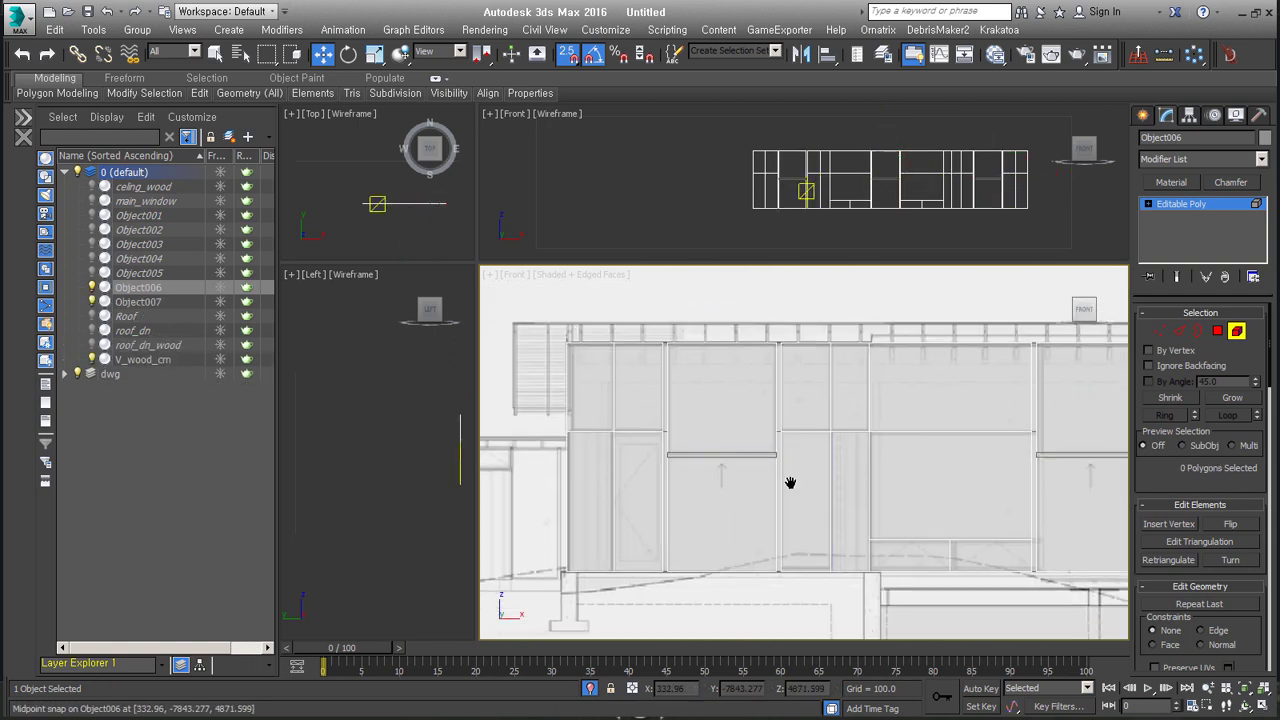
left_click(1180, 331)
key("ctrl+a")
scroll(1020, 509, "up", 2)
scroll(909, 566, "up", 1)
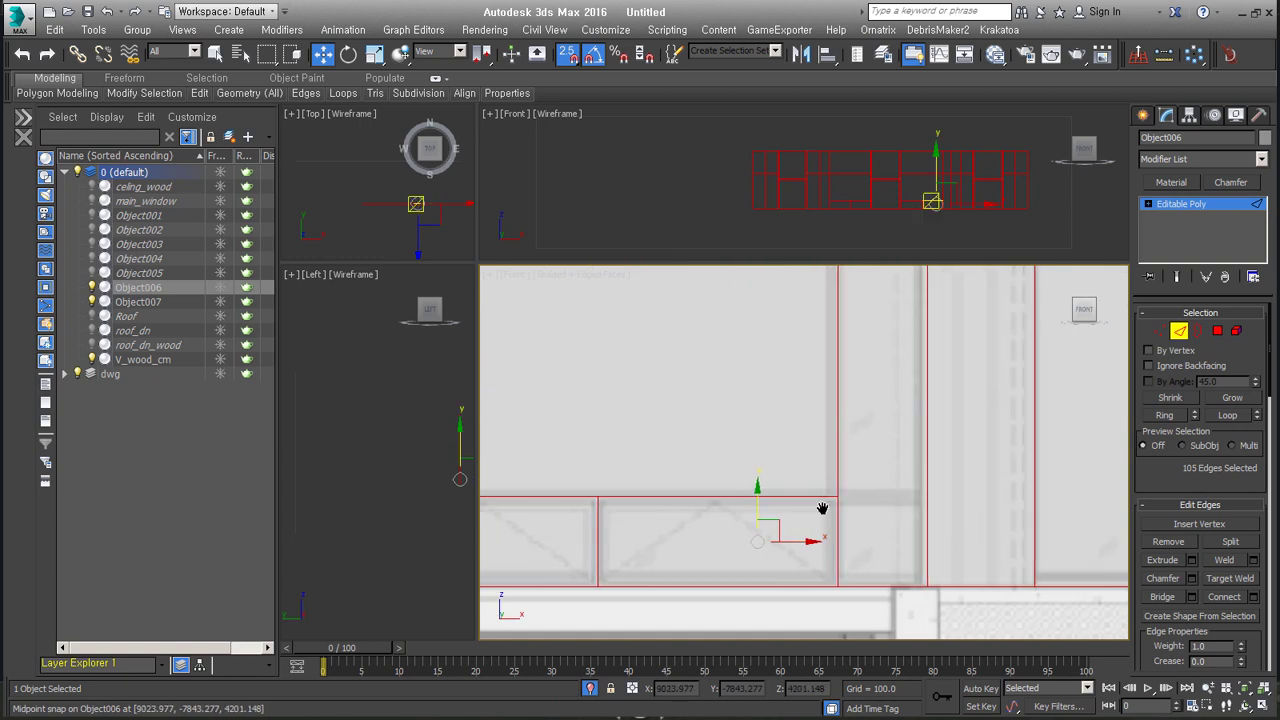
middle_click_drag(823, 509, 871, 515)
scroll(871, 515, "down", 2)
type("4door")
key("Return")
mouse_move(762, 467)
middle_mouse_down()
mouse_move(920, 467)
mouse_move(713, 428)
mouse_move(716, 487)
mouse_move(853, 460)
mouse_move(798, 511)
middle_mouse_up()
type("all")
key("Return")
Zoom onto main_window and chamfer its two selected edges.
left_click(714, 457)
key("4")
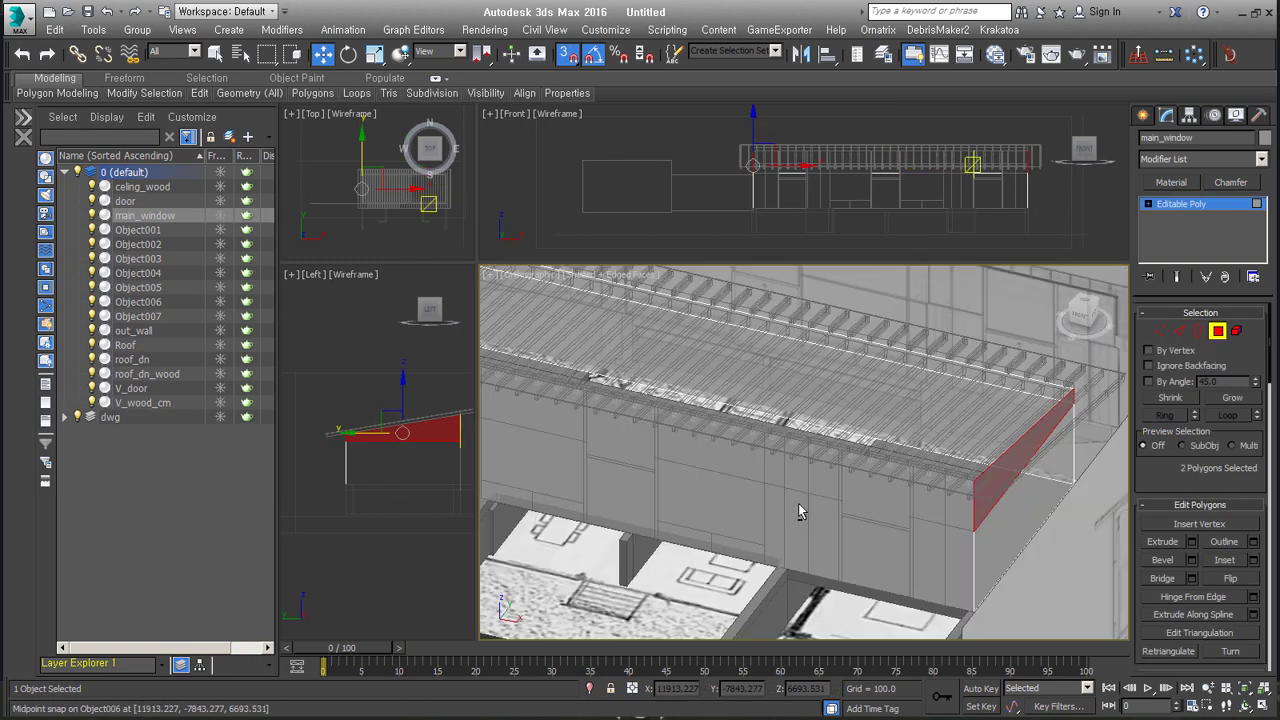
mouse_move(800, 450)
middle_mouse_down("alt")
mouse_move(900, 430)
mouse_move(928, 502)
middle_mouse_up("alt")
left_click(914, 428, "ctrl")
scroll(928, 502, "down", 3)
key("z")
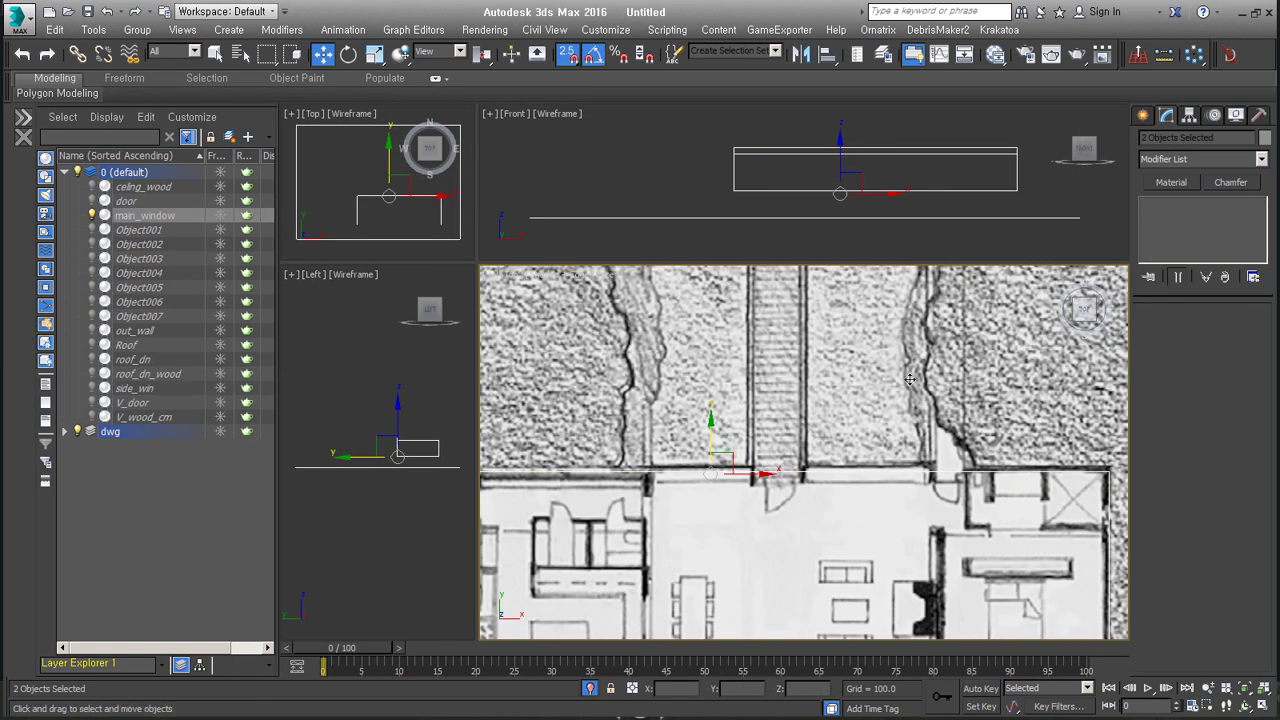
key("ctrl+z")
key("z")
key("ctrl+z")
key("z")
right_click(883, 485)
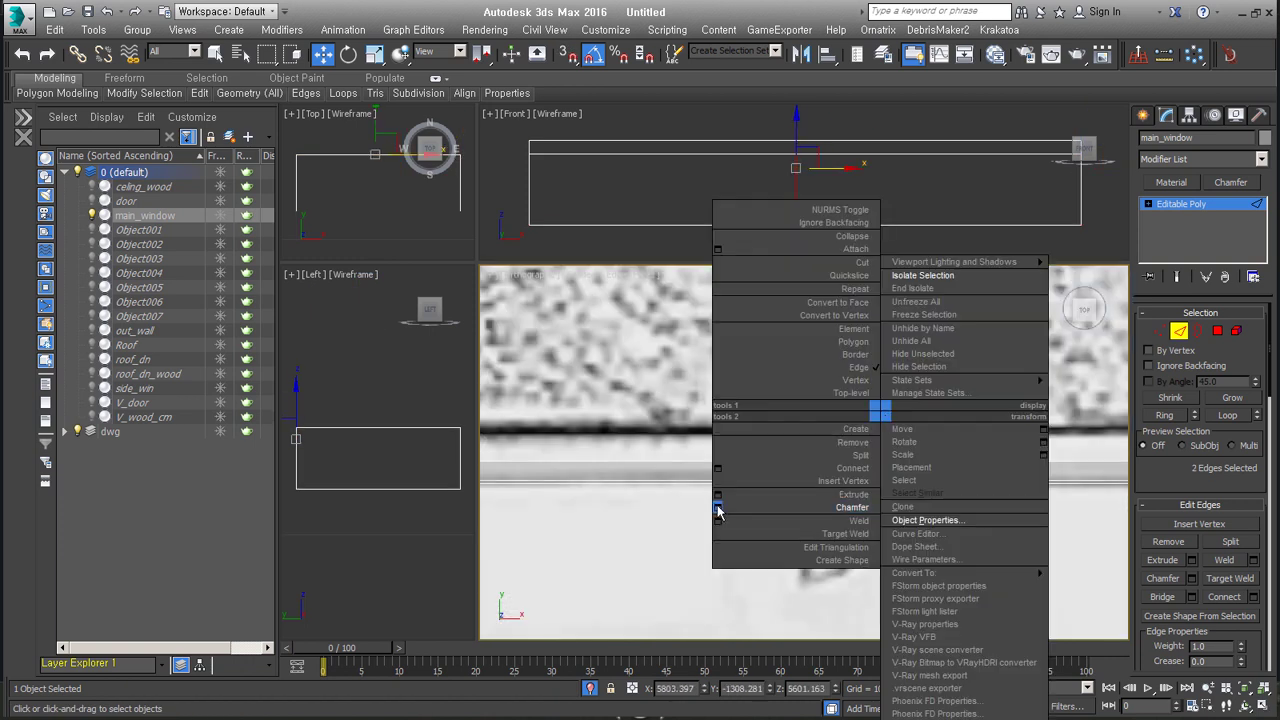
left_click(953, 402)
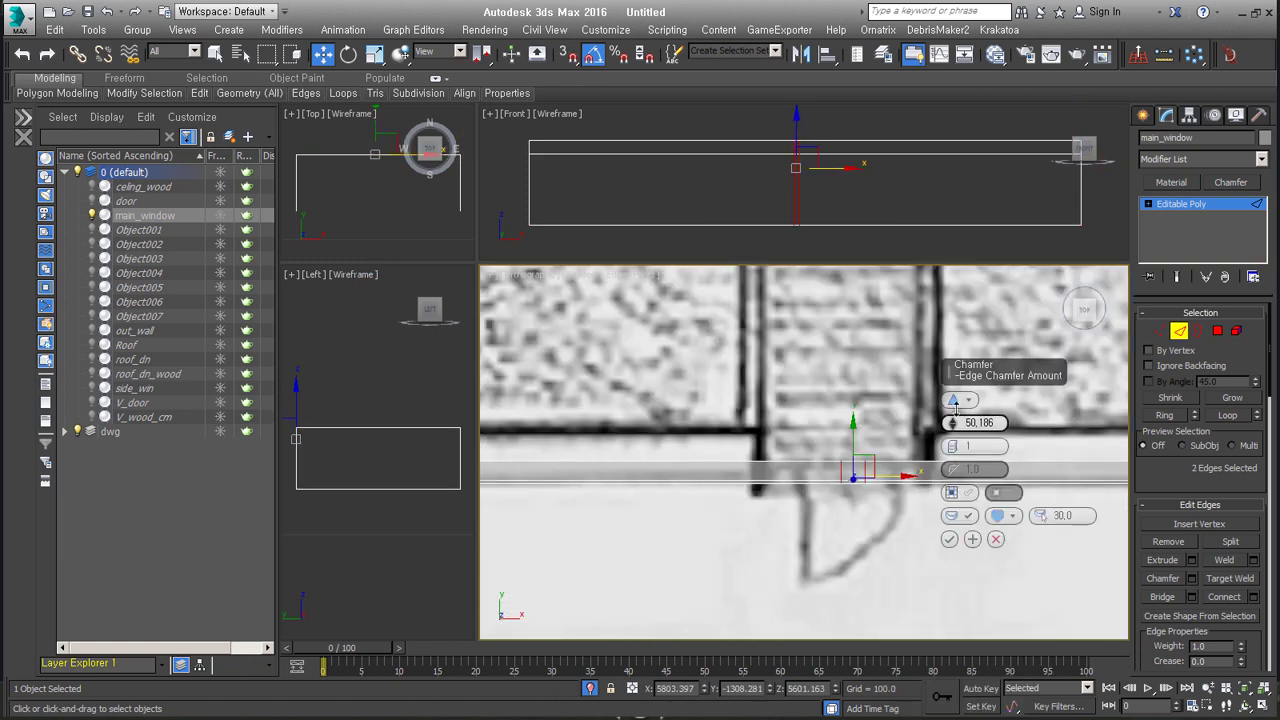
left_click(951, 539)
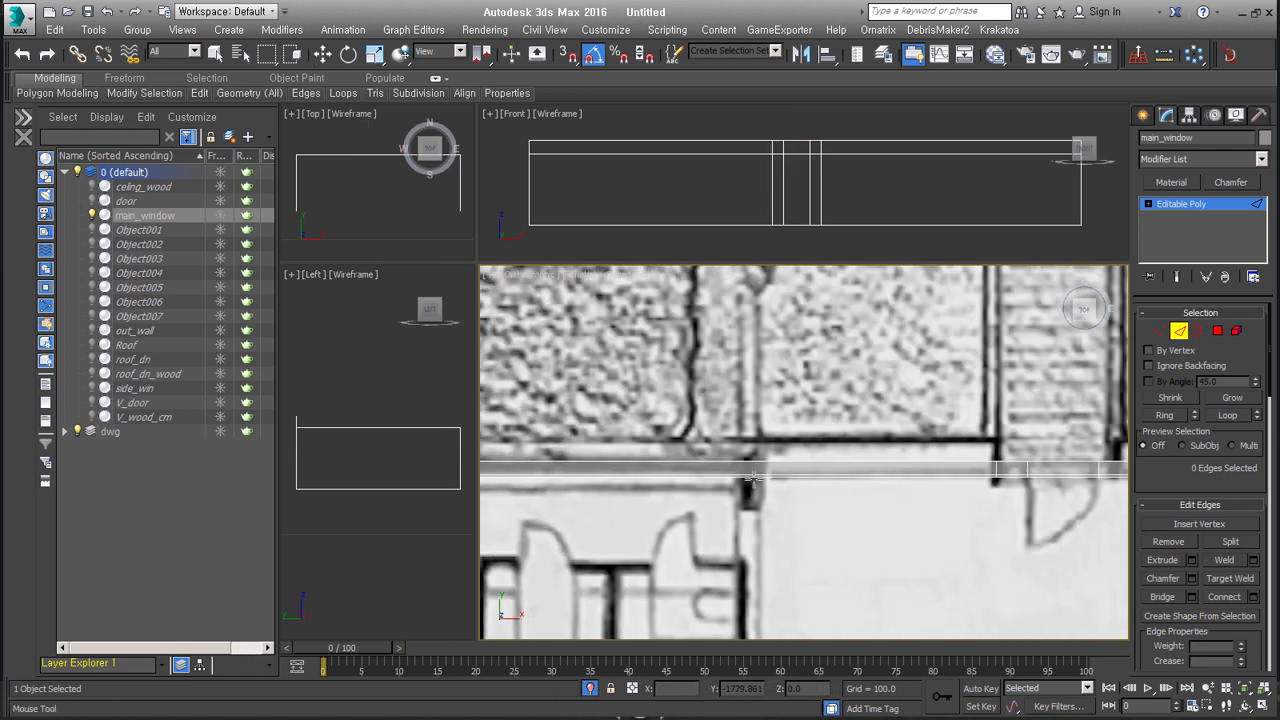
Chamfer the horizontal window edge by 450.
scroll(916, 437, "down", 3)
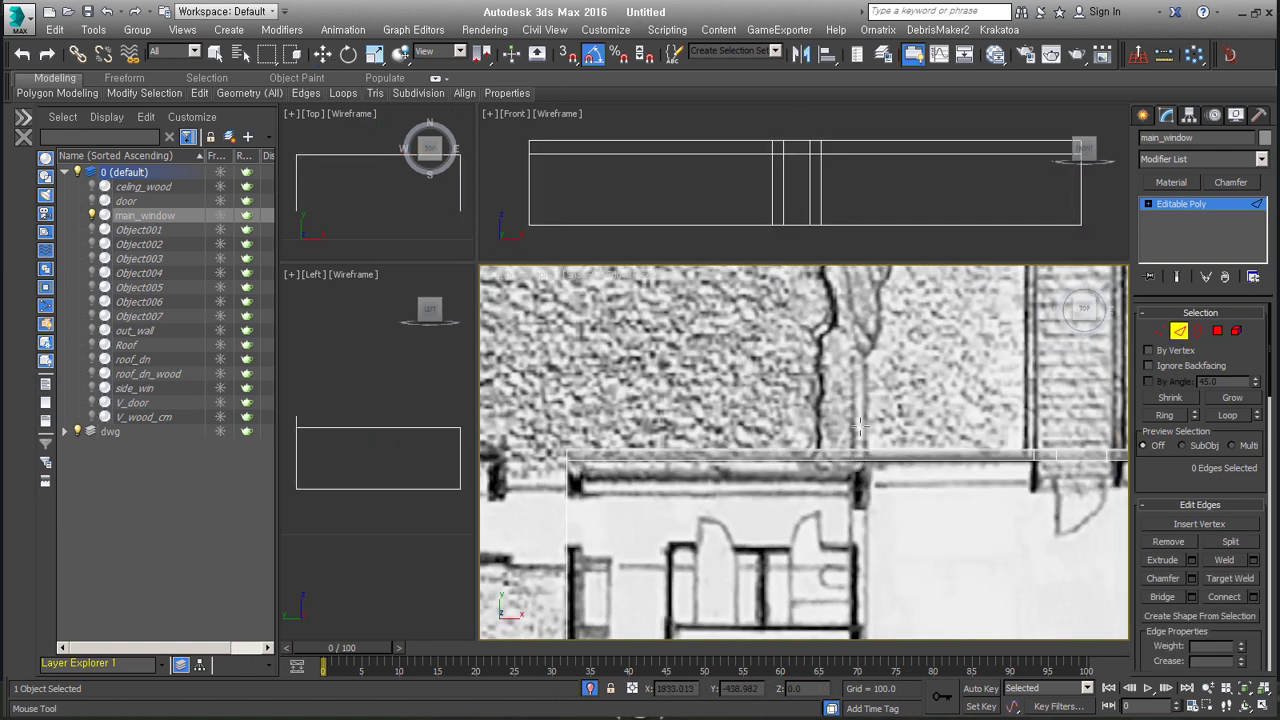
right_click(780, 410)
scroll(779, 467, "up", 3)
key("w")
scroll(888, 467, "down", 1)
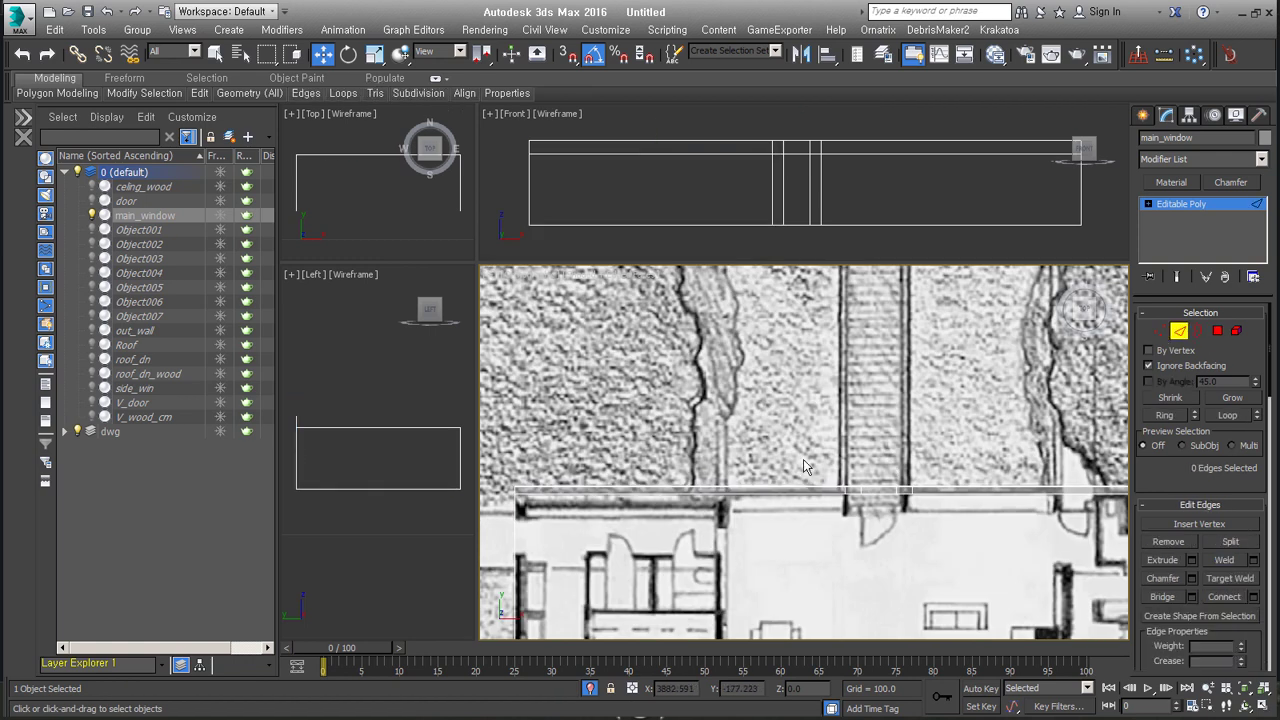
left_click(723, 487)
scroll(862, 555, "up", 3)
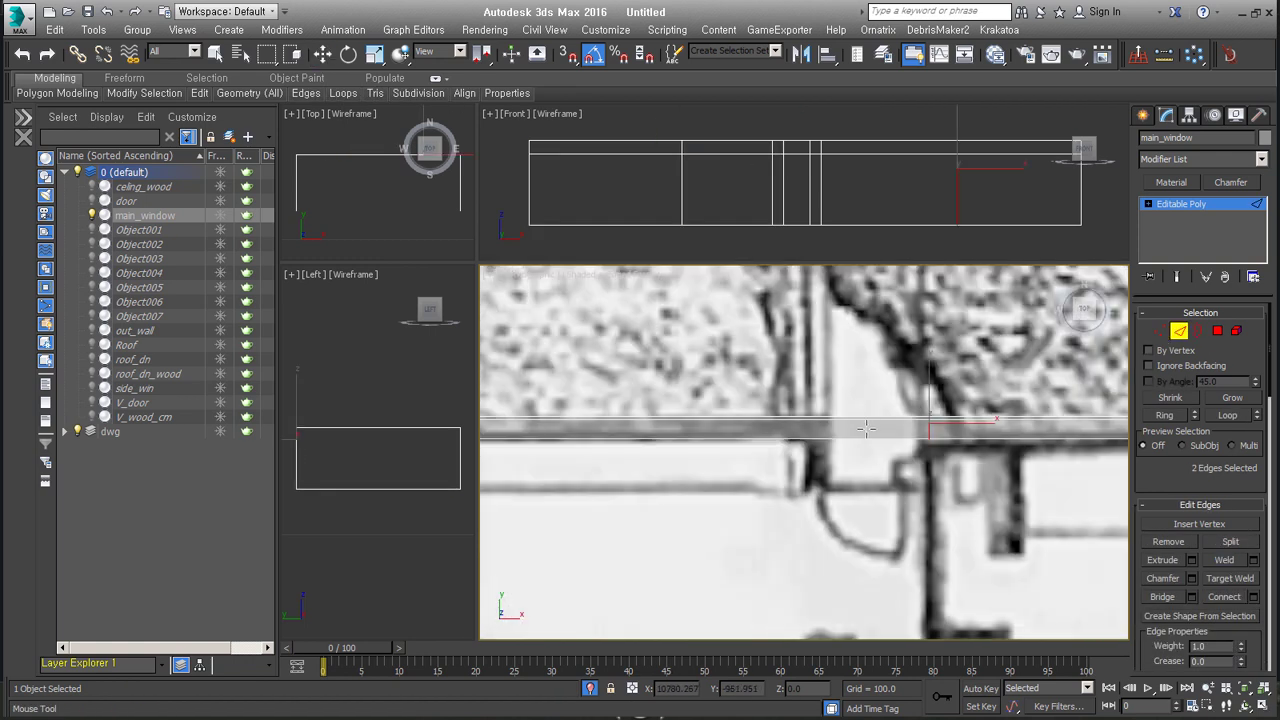
key("ctrl+shift+c")
left_click(951, 540)
Invert the polygon selection to the non-window faces, add the thin post, and detach them as back_window.
scroll(718, 443, "down", 3)
scroll(718, 443, "down", 2)
key("4")
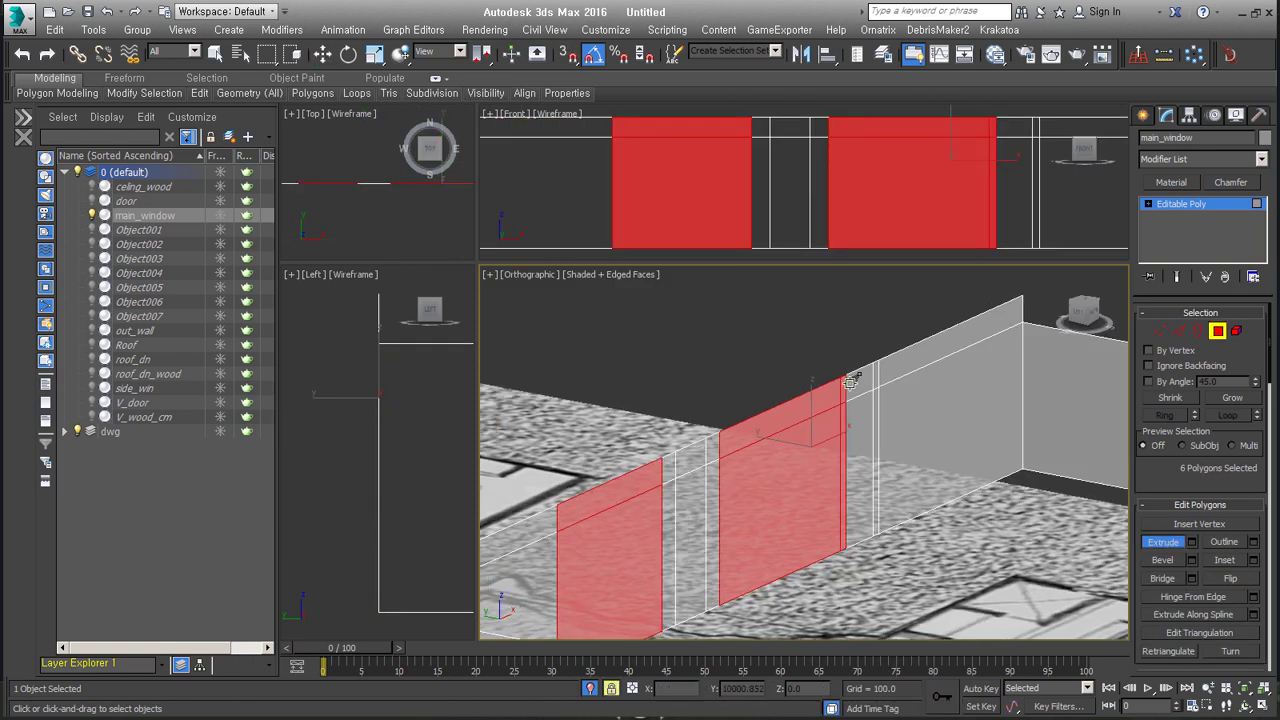
mouse_move(863, 500)
middle_mouse_down("alt")
mouse_move(876, 527)
mouse_move(932, 409)
mouse_move(756, 420)
middle_mouse_up("alt")
key("shift+e")
scroll(890, 540, "down", 3)
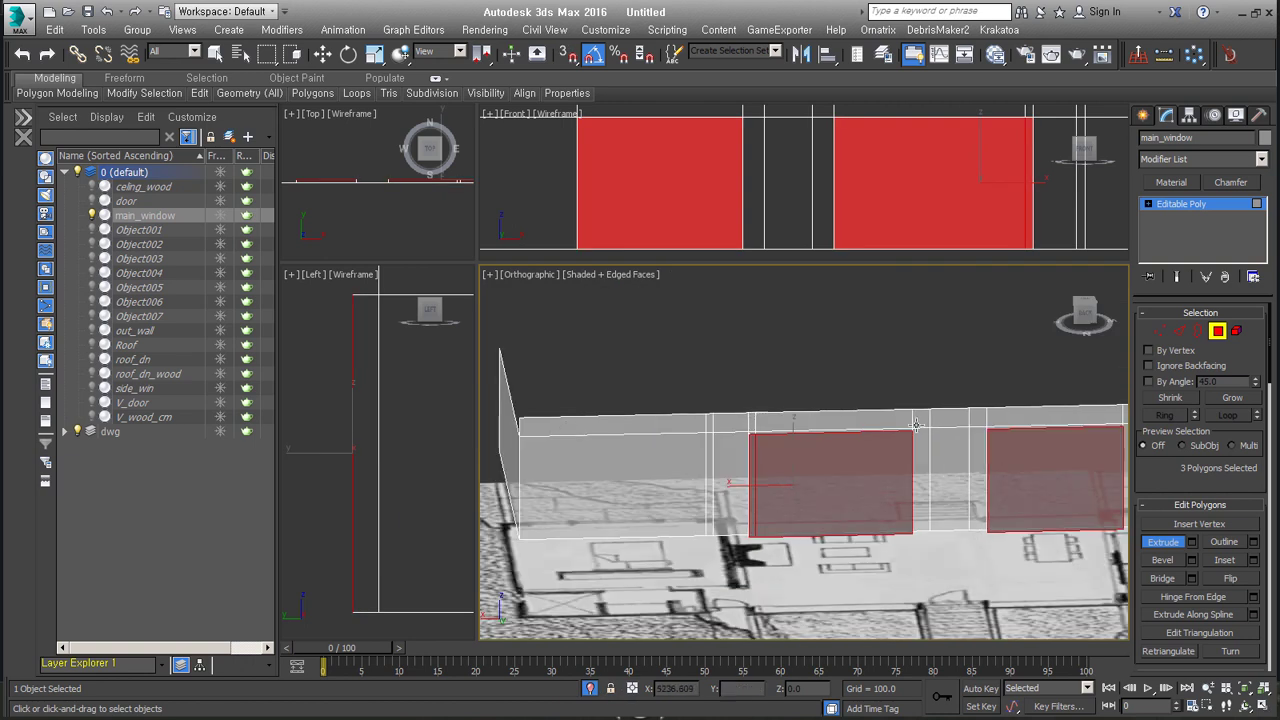
middle_click_drag(916, 424, 931, 429, "alt")
key("ctrl+i")
key("w")
mouse_move(749, 543)
middle_mouse_down("alt")
mouse_move(636, 547)
mouse_move(867, 506)
mouse_move(788, 516)
mouse_move(733, 458)
mouse_move(813, 487)
mouse_move(887, 477)
middle_mouse_up("alt")
left_click(636, 547, "ctrl")
scroll(788, 516, "up", 3)
left_click(788, 516)
type("window")
key("Return")
Select two edges of back_window in edge mode.
key("2")
right_click(586, 414)
left_click(630, 500)
scroll(800, 450, "up", 2)
View the entry bridge photo in Picasa, then begin connecting back_window's edges with 3 segments.
double_click(498, 341)
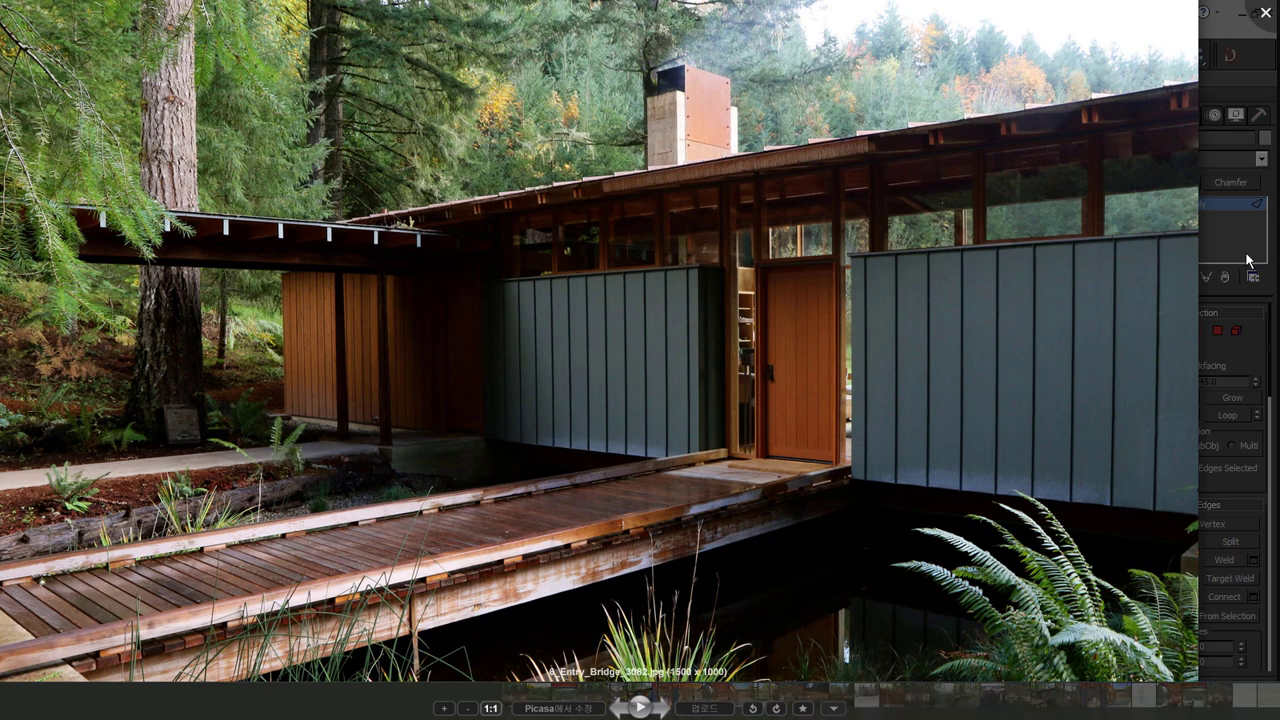
key("Escape")
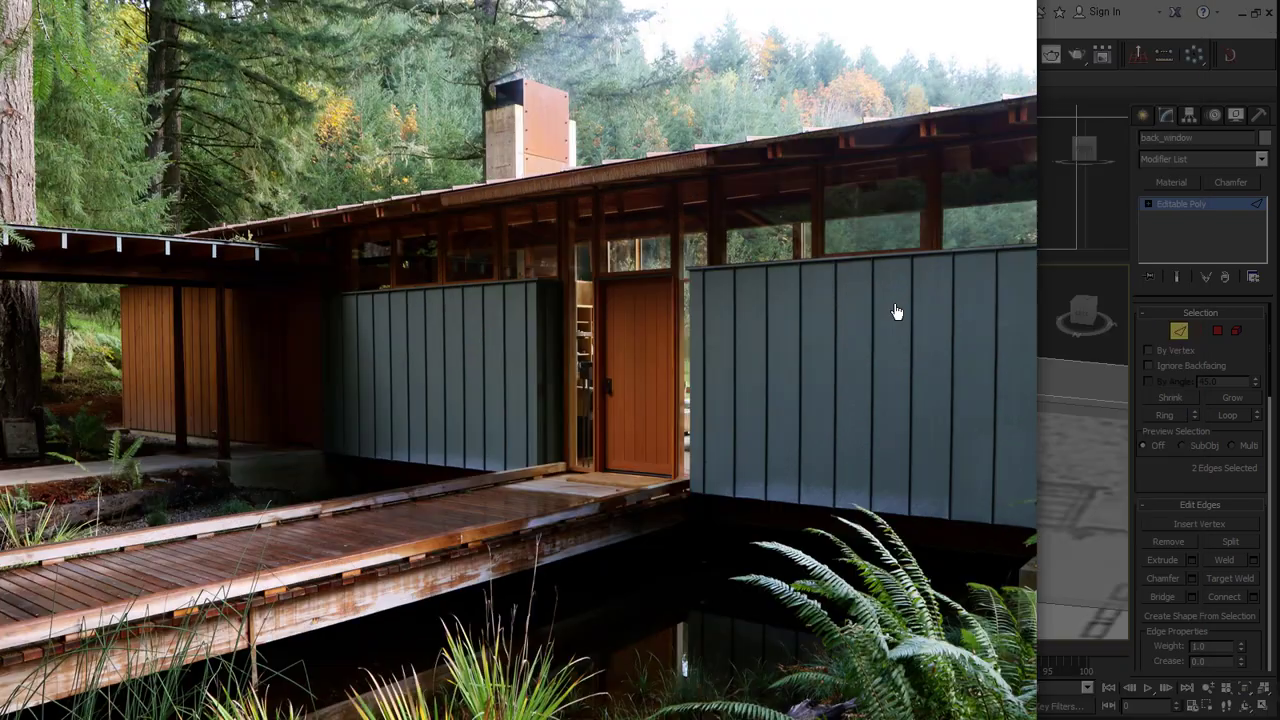
right_click(774, 409)
left_click(764, 476)
mouse_move(764, 466)
middle_mouse_down("alt")
mouse_move(900, 470)
mouse_move(850, 525)
middle_mouse_up("alt")
Confirm the 3 connecting edges and chamfer them by 40.
left_click(949, 476)
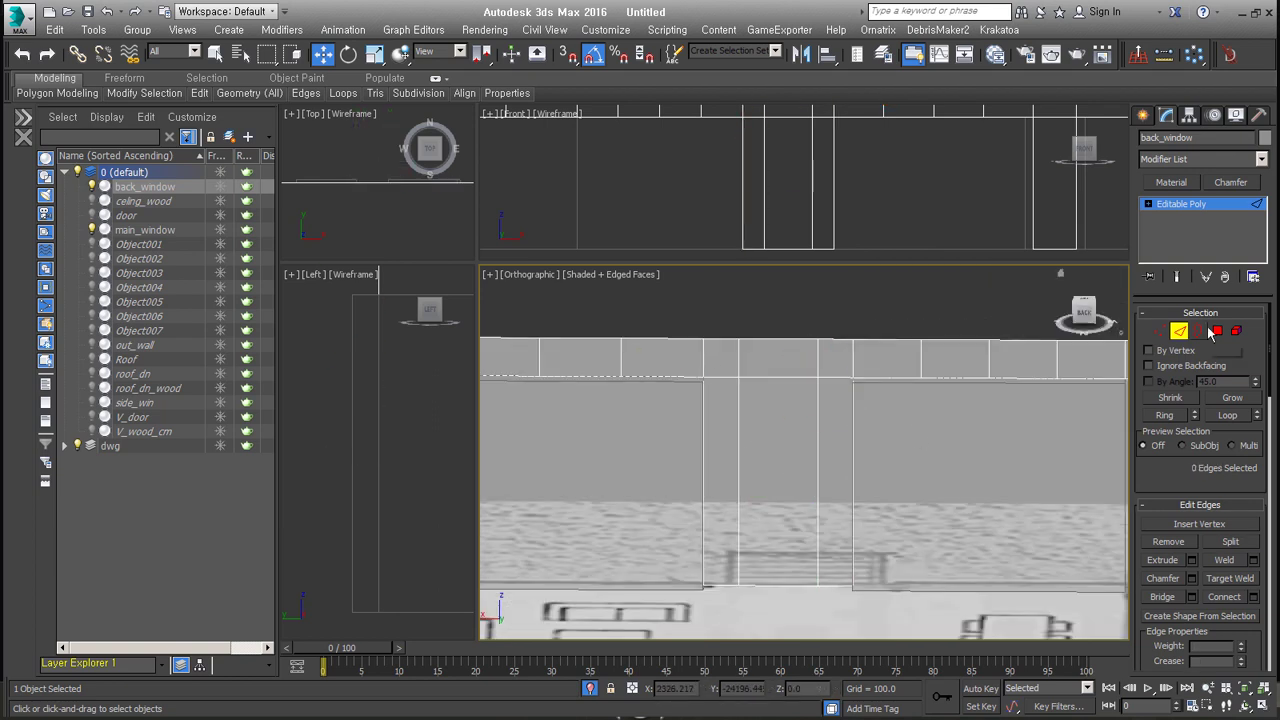
key("alt+r")
left_click_drag(976, 422, 976, 418)
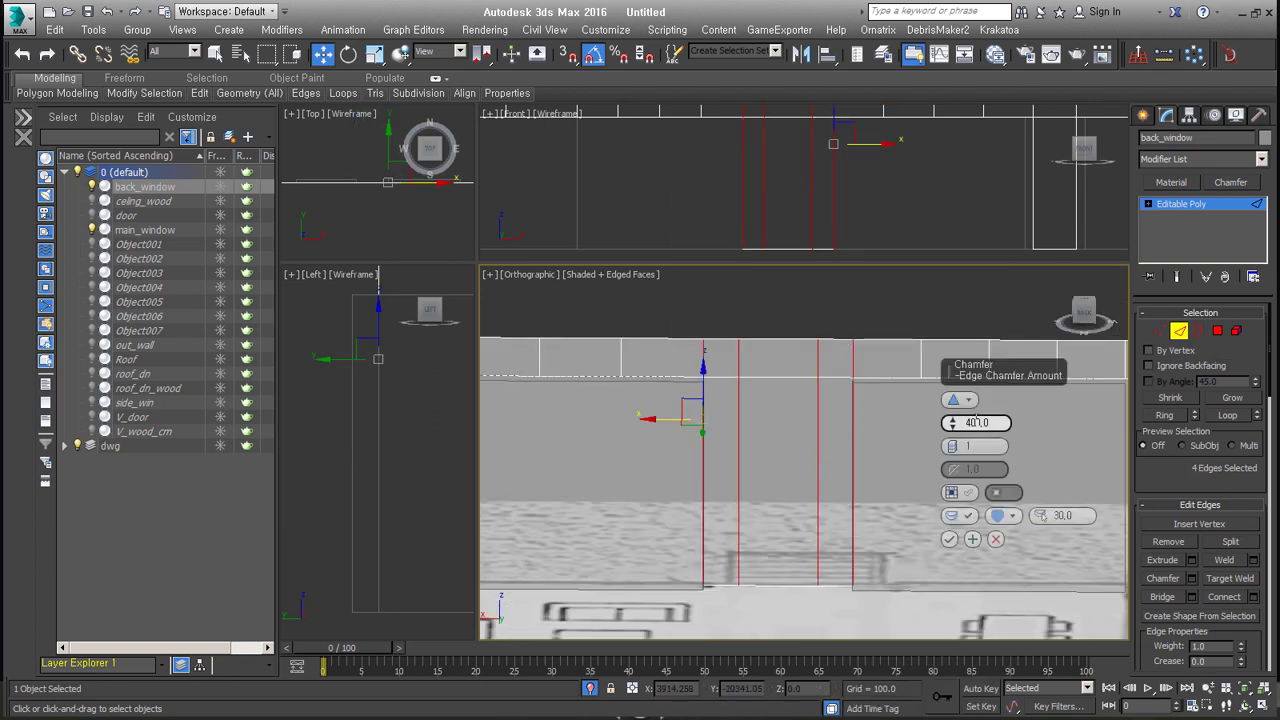
left_click(949, 539)
mouse_move(751, 529)
middle_mouse_down("alt")
mouse_move(966, 530)
mouse_move(897, 535)
mouse_move(751, 352)
mouse_move(803, 396)
middle_mouse_up("alt")
Select main_window, turn on snapping, pick an edge, and isolate the object.
left_click(751, 352)
key("4")
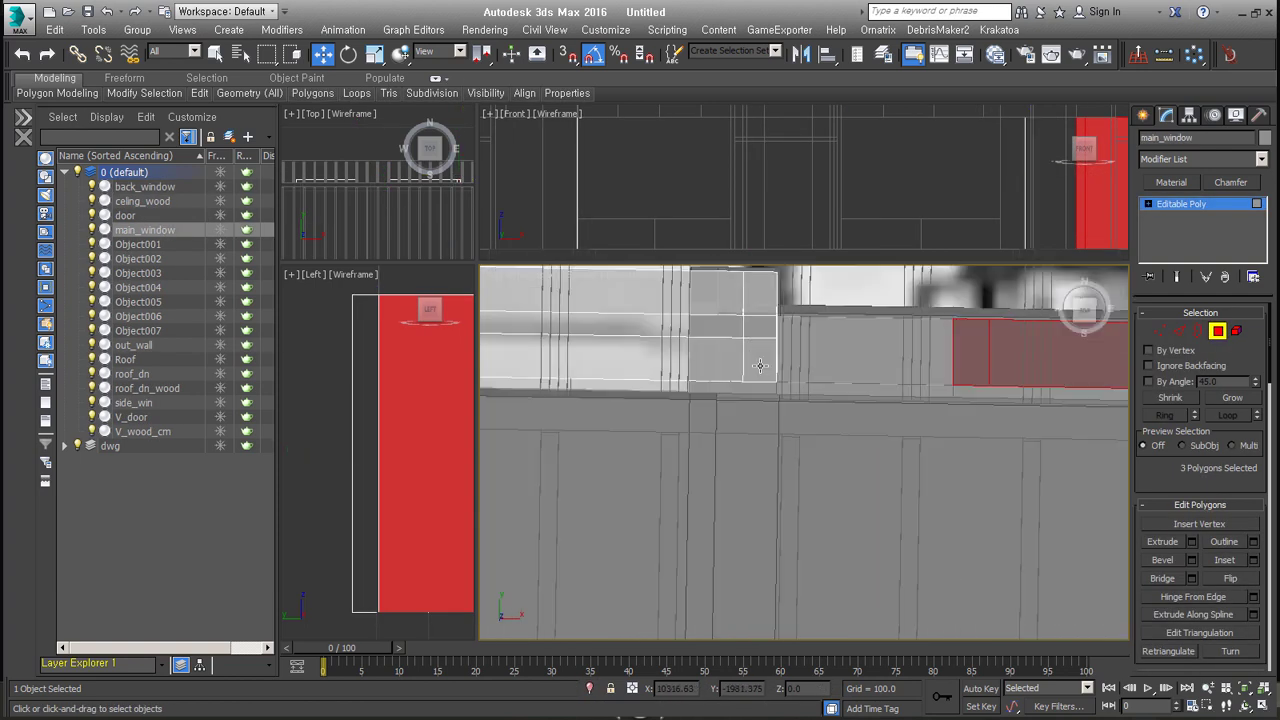
key("1")
key("s")
key("2")
left_click(961, 392)
mouse_move(961, 392)
middle_mouse_down("alt")
mouse_move(828, 389)
mouse_move(905, 523)
middle_mouse_up("alt")
key("4")
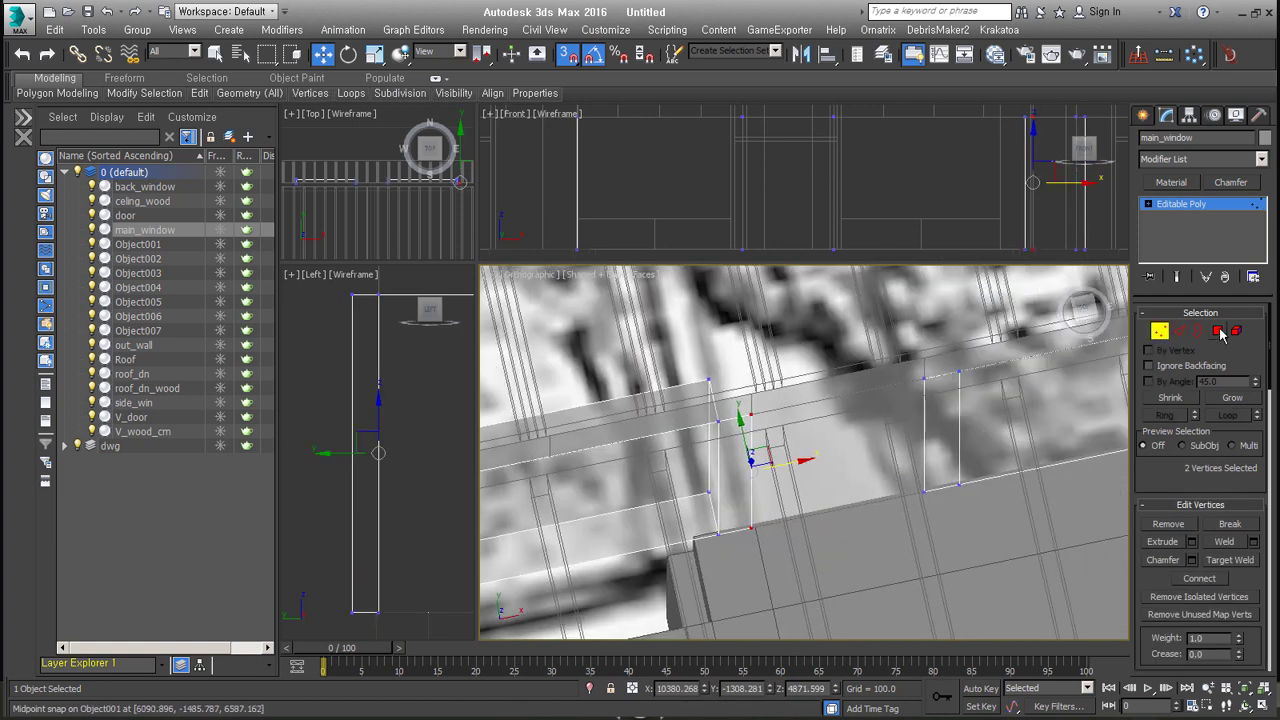
key("alt+q")
key("alt+q")
End isolation, select wood_wall, and review one of its faces and its object properties.
left_click(845, 425)
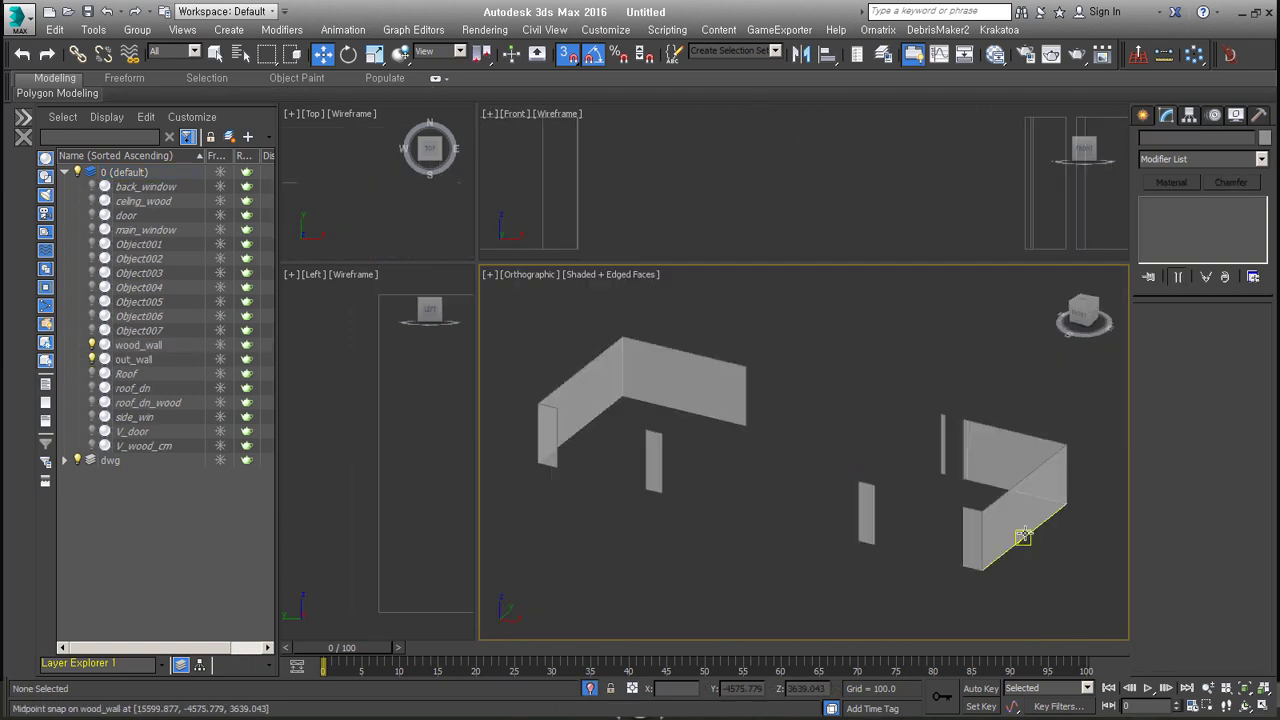
left_click(1020, 470)
key("1")
key("4")
left_click(1003, 458)
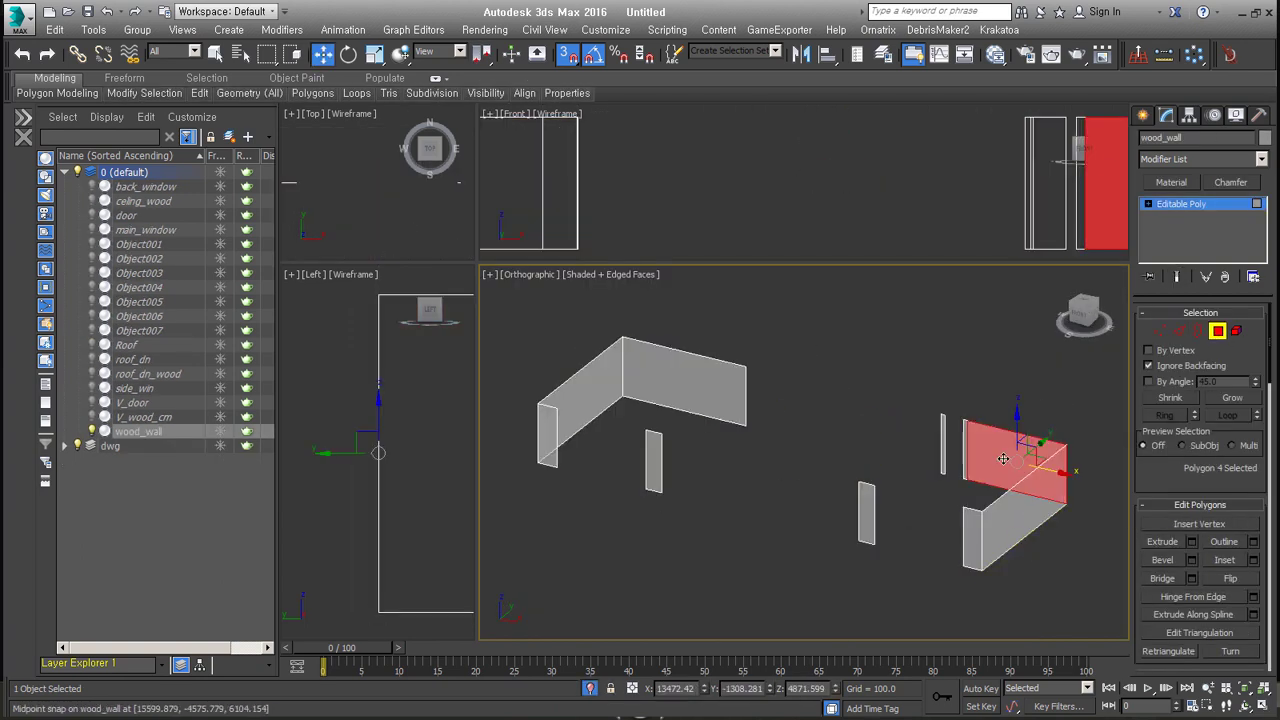
left_click(1014, 525)
left_click(1225, 337)
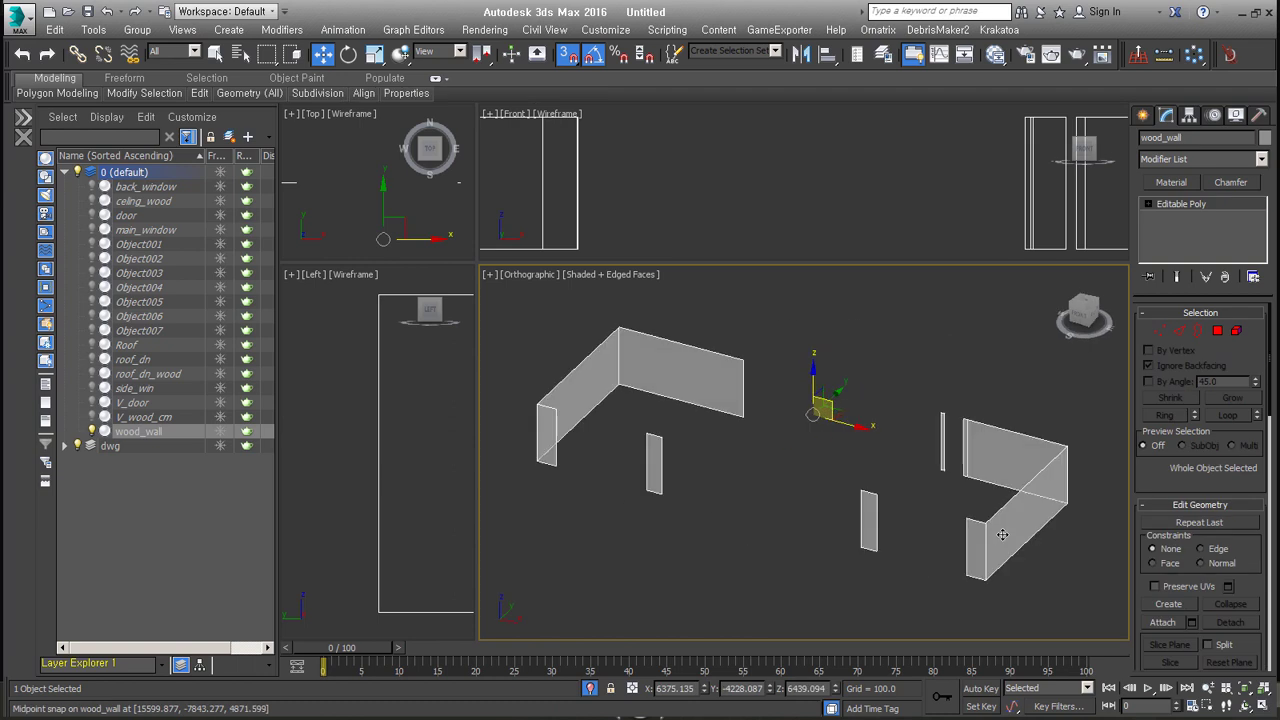
right_click(1010, 462)
left_click(1020, 480)
left_click(686, 586)
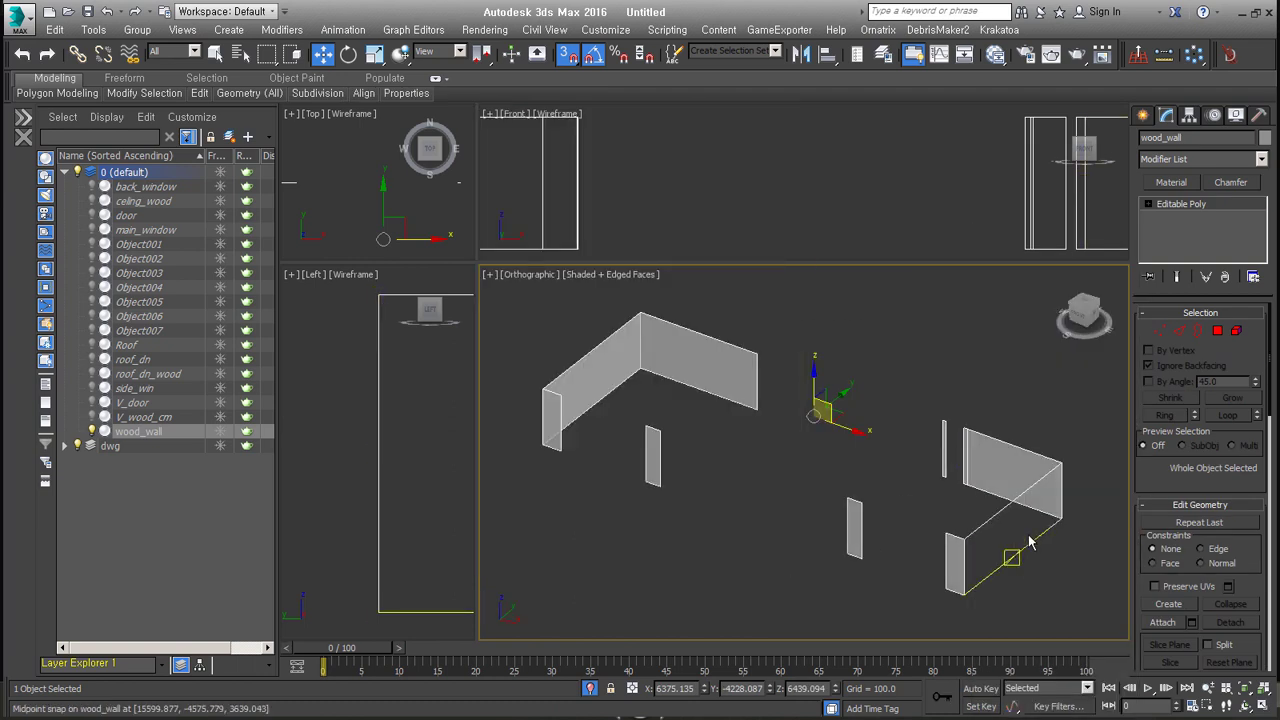
Inspect wood_wall's polygons and vertices, recheck its properties, and end isolation.
key("4")
left_click(1030, 541)
middle_click_drag(1030, 541, 935, 567, "alt")
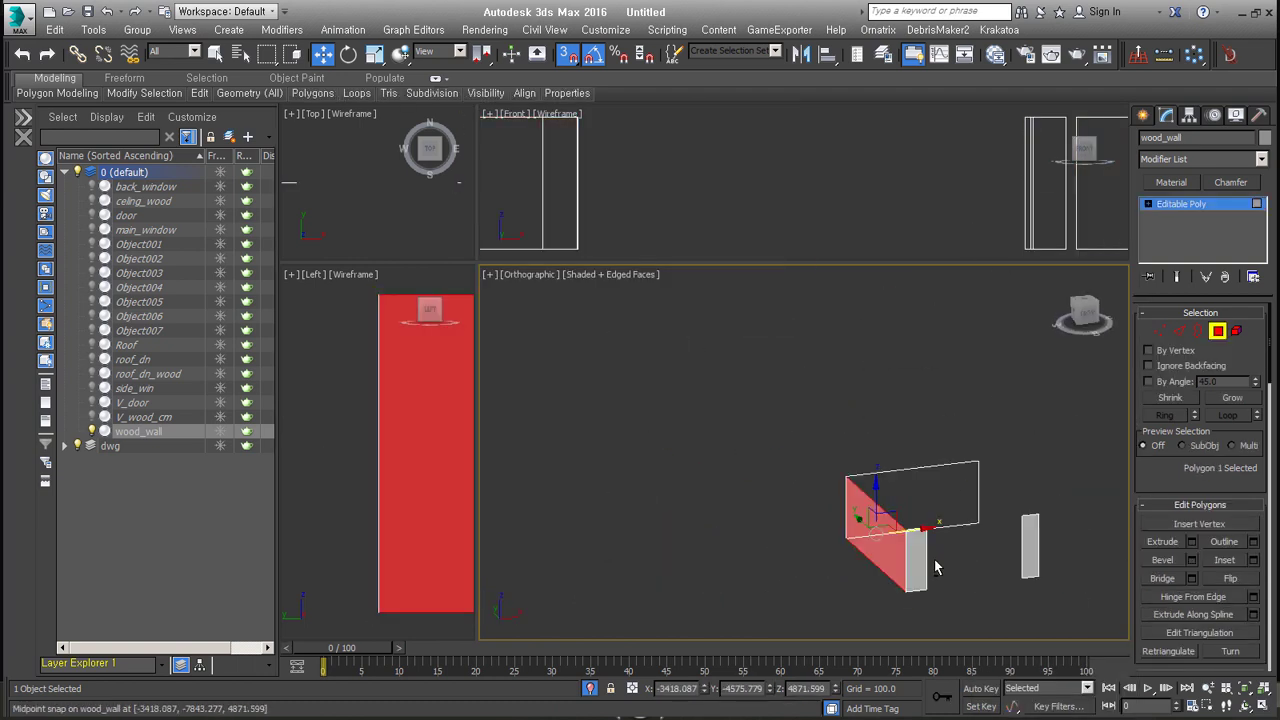
left_click(935, 567)
key("z")
key("1")
mouse_move(740, 520)
middle_mouse_down("alt")
mouse_move(978, 510)
mouse_move(957, 405)
middle_mouse_up("alt")
right_click(957, 405)
left_click(985, 485)
left_click(690, 595)
left_click(1217, 331, "ctrl")
scroll(1229, 517, "down", 3)
key("4")
key("alt+q")
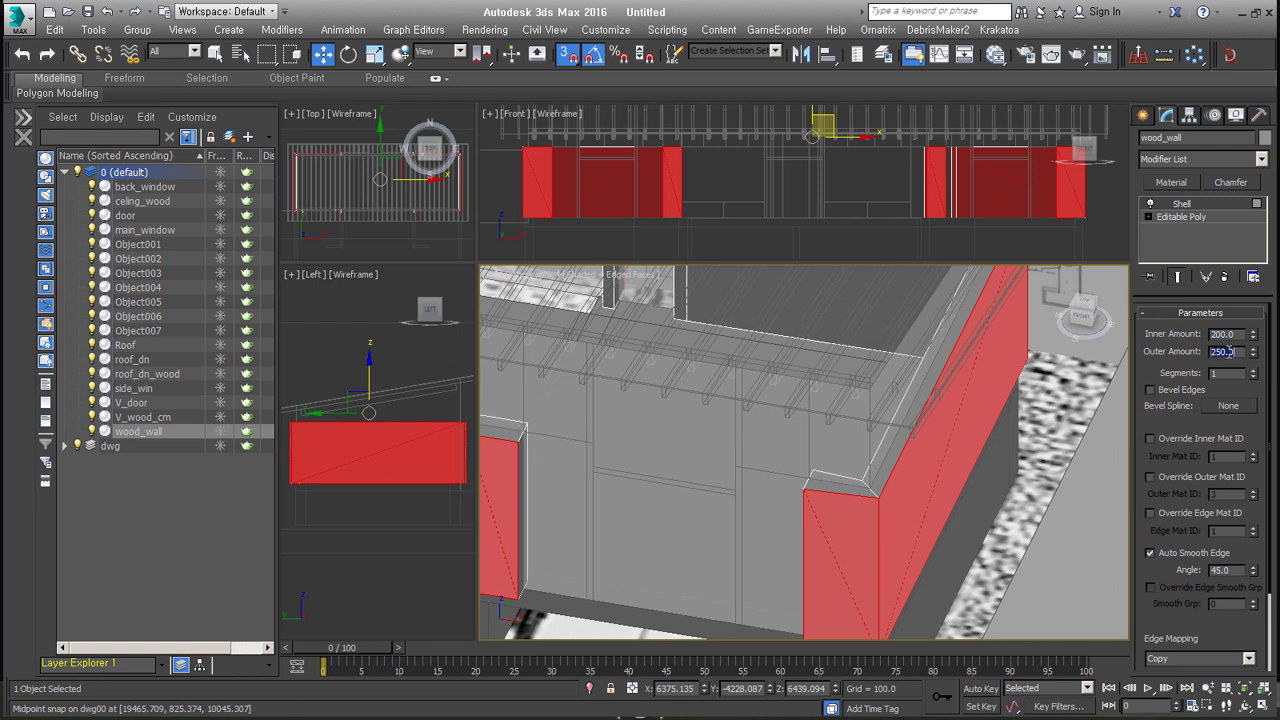
Set the Shell to 120 outer and 200 inner amount, then deselect in top view.
type("120")
key("Return")
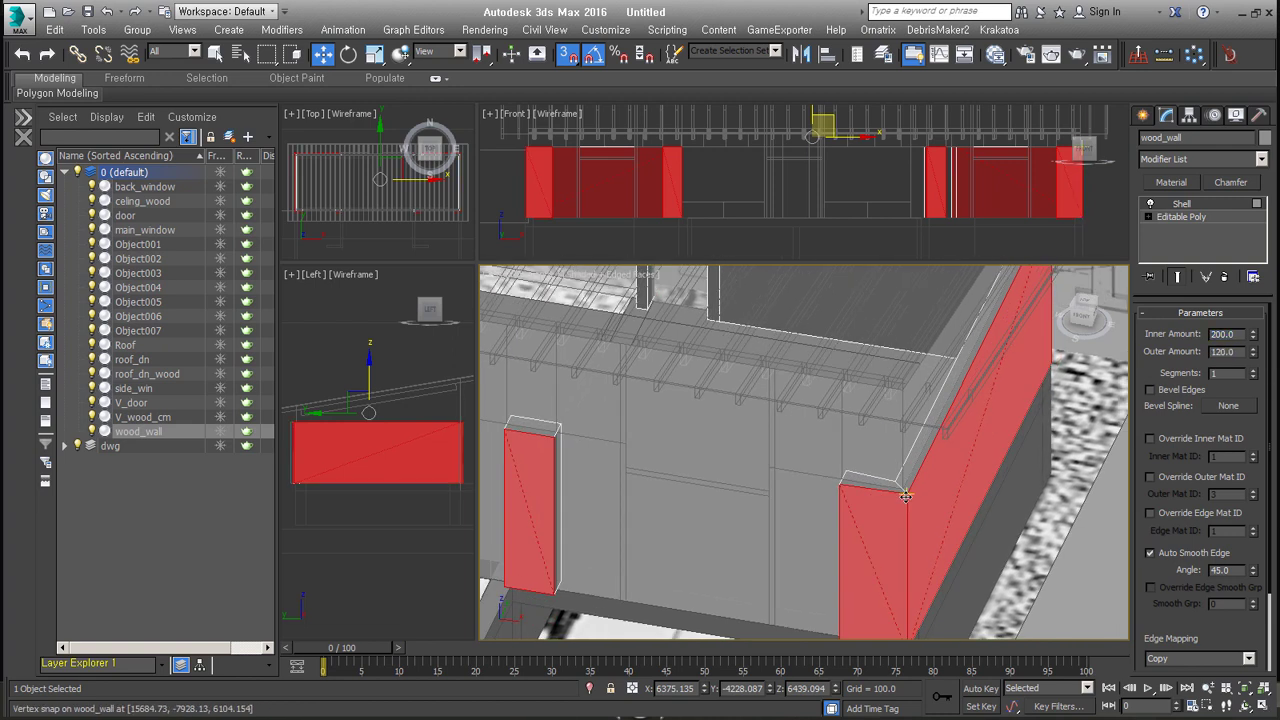
scroll(737, 432, "up", 3)
scroll(882, 467, "up", 2)
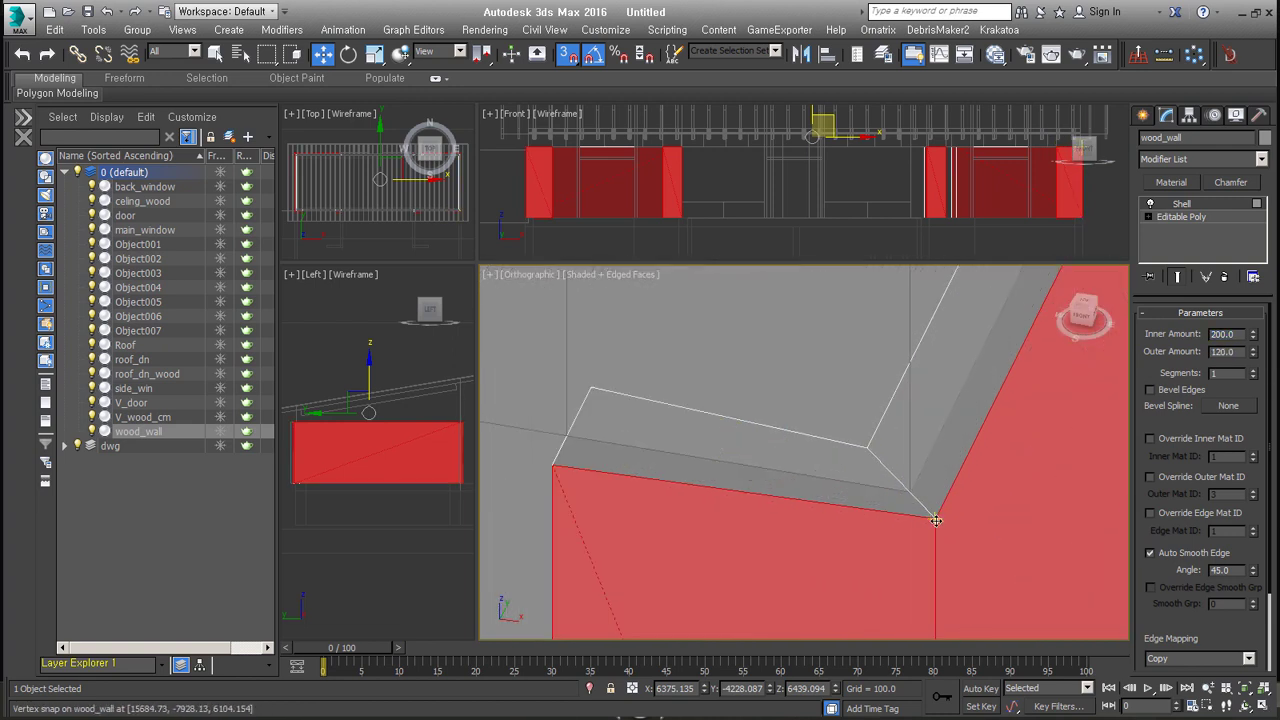
scroll(763, 397, "down", 3)
scroll(1151, 588, "down", 3)
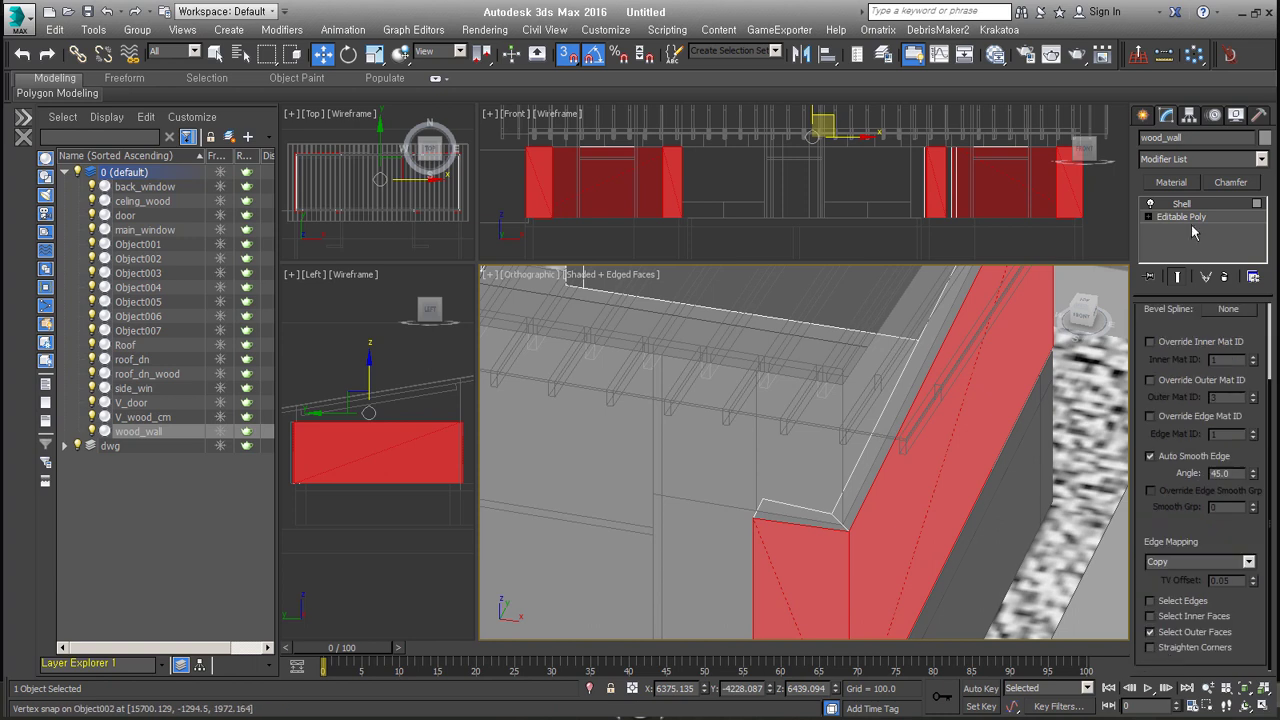
scroll(740, 501, "down", 6)
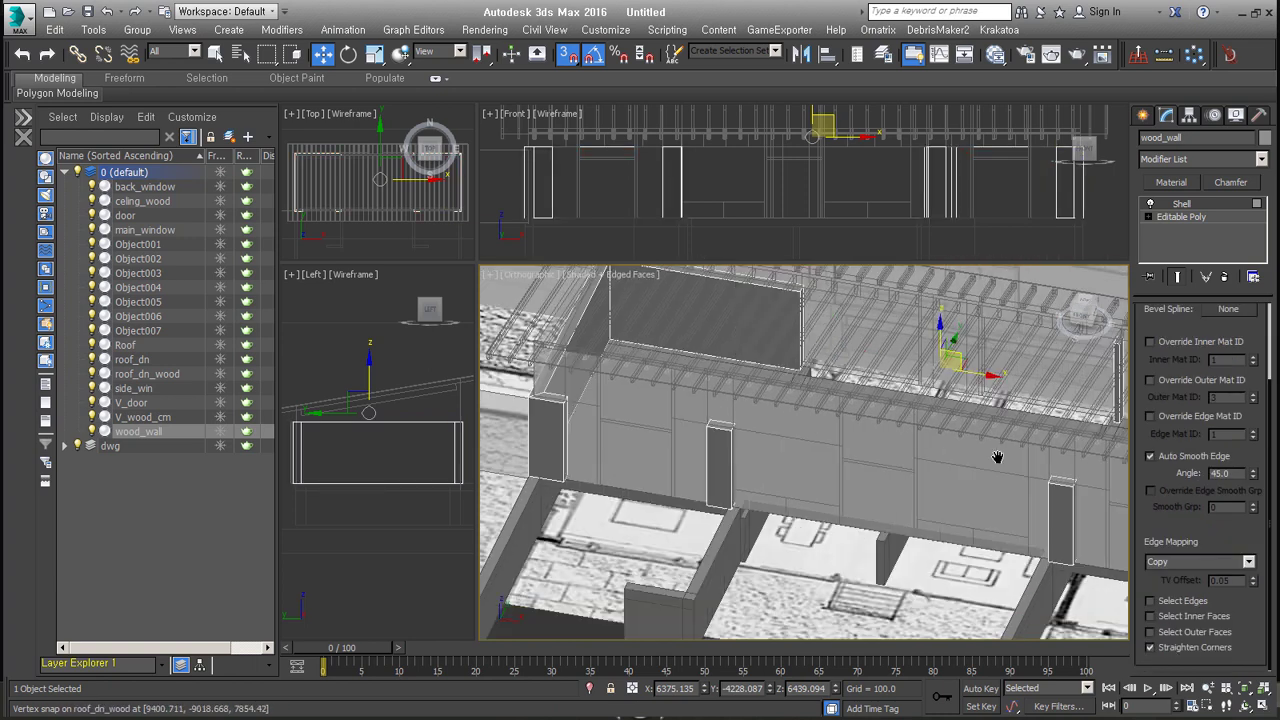
key("t")
left_click(744, 484)
Clone the top polygon of ledge Object002 into a new object named out_floor.
scroll(744, 484, "up", 4)
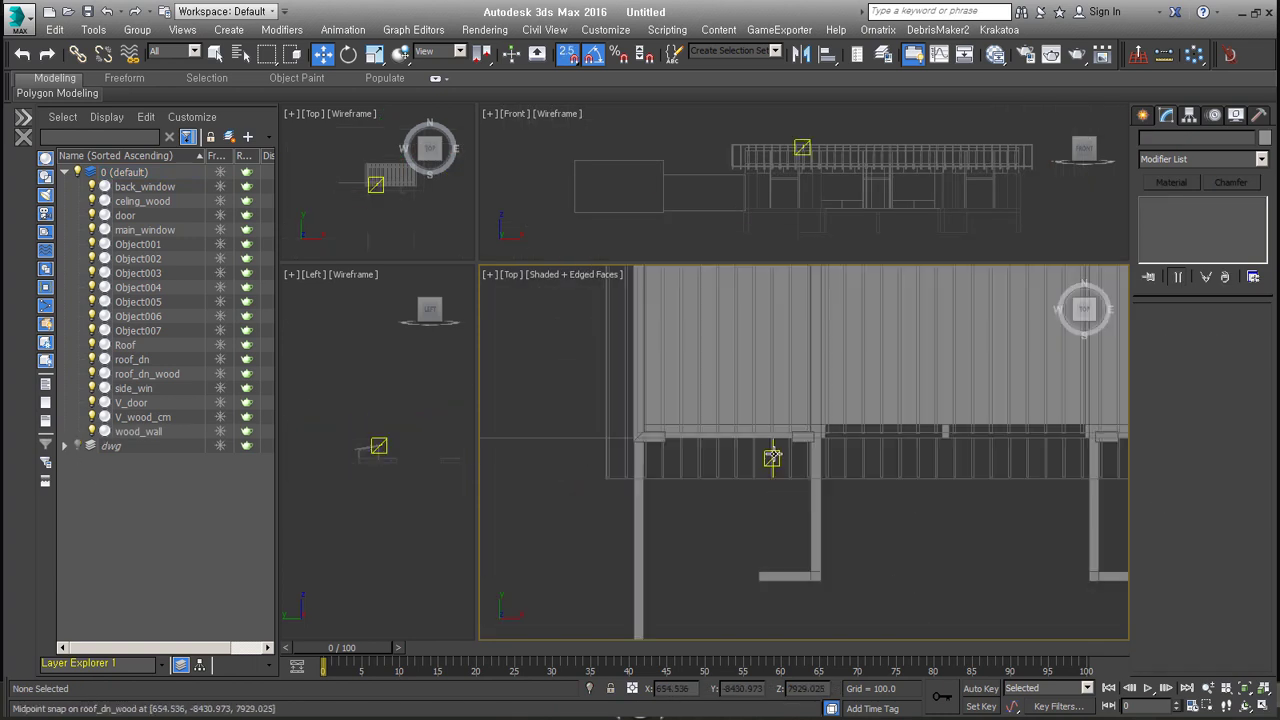
left_click(850, 450)
middle_click_drag(850, 450, 1000, 470, "alt")
left_click(1012, 483)
left_click_drag(1012, 483, 880, 400, "shift")
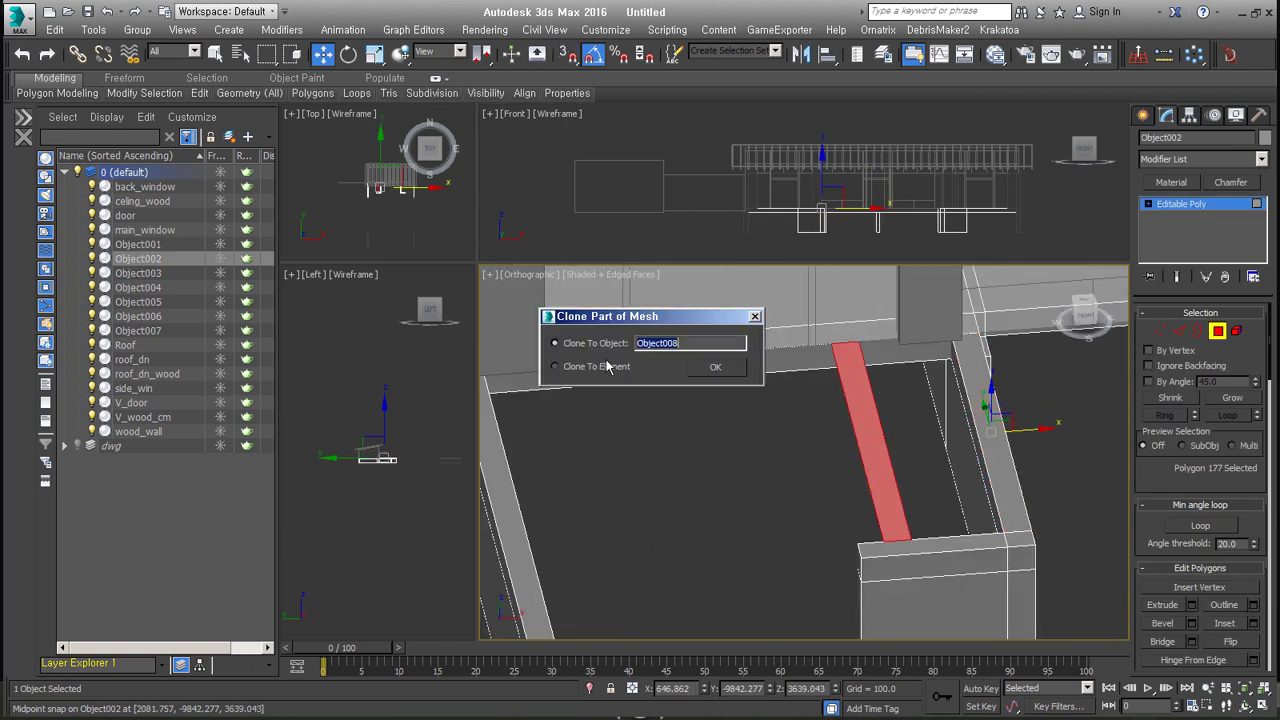
left_click(714, 363)
key("2")
mouse_move(928, 434)
middle_mouse_down()
mouse_move(724, 556)
mouse_move(800, 500)
mouse_move(760, 450)
middle_mouse_up()
key("2")
left_click(1195, 137)
type("out_floor")
key("Return")
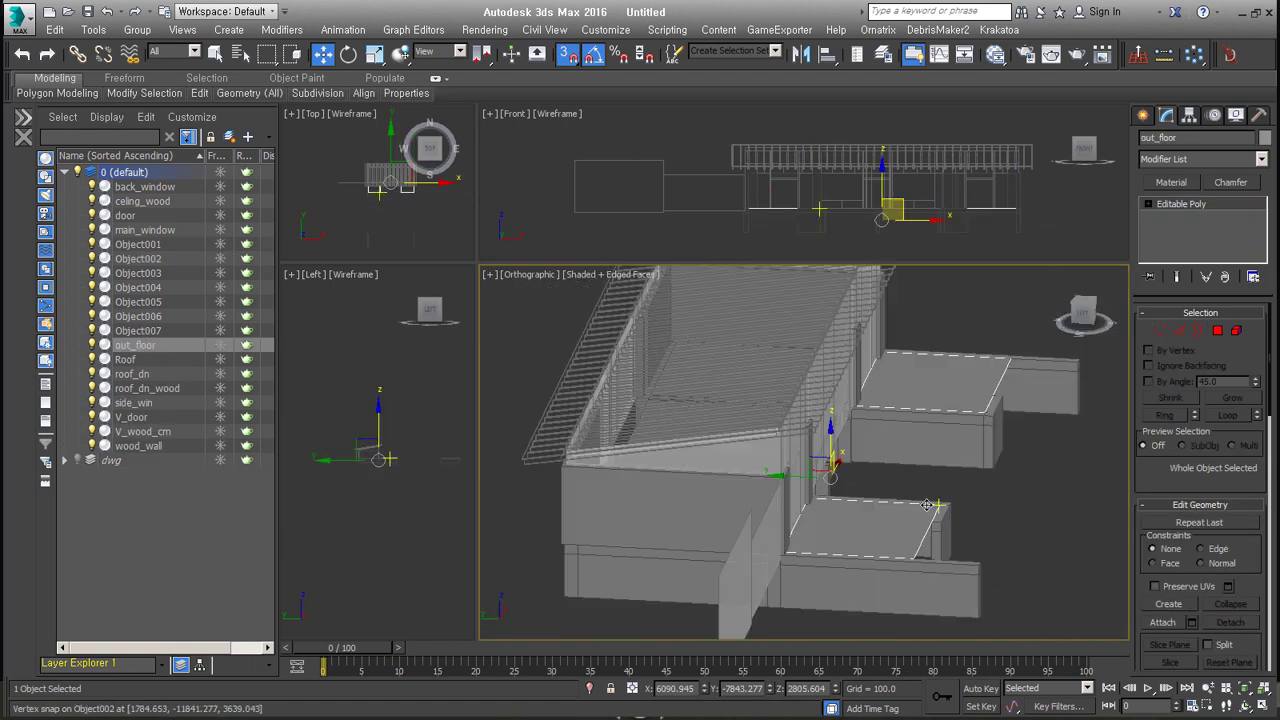
Clone the long beam polygon off Object002 as a separate object, Object008.
scroll(760, 450, "up", 5)
left_click(1218, 331)
left_click(857, 414)
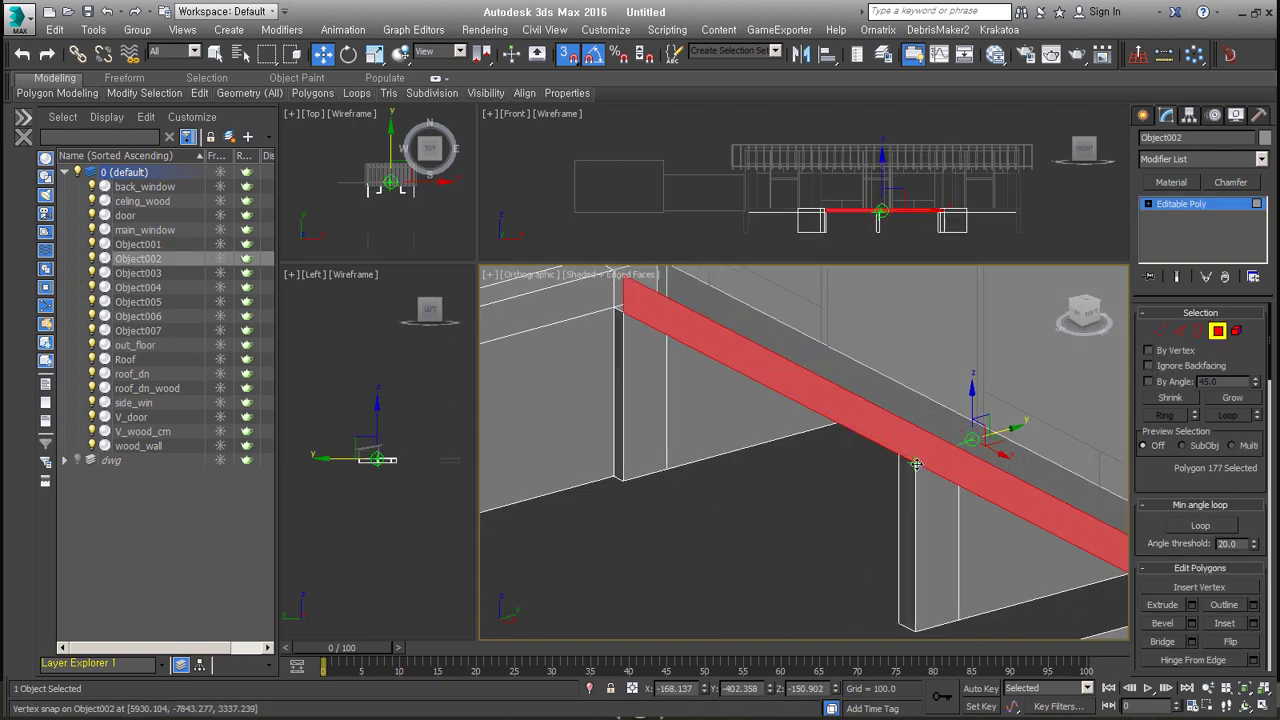
mouse_move(857, 414)
middle_mouse_down("alt")
mouse_move(835, 510)
mouse_move(800, 528)
middle_mouse_up("alt")
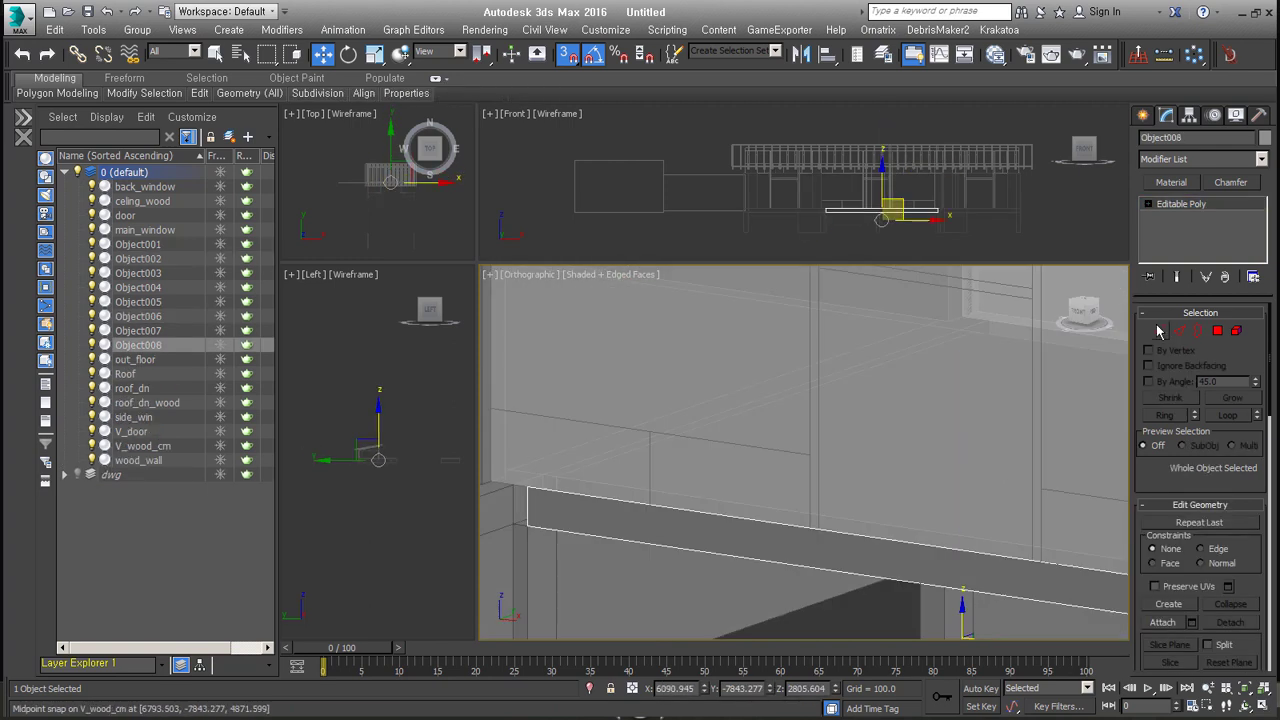
scroll(800, 528, "down", 3)
scroll(800, 528, "down", 2)
scroll(1048, 582, "down", 6)
left_click(1048, 582)
Select the V_wood_cm posts and adjust their Shell inner thickness.
scroll(894, 423, "up", 5)
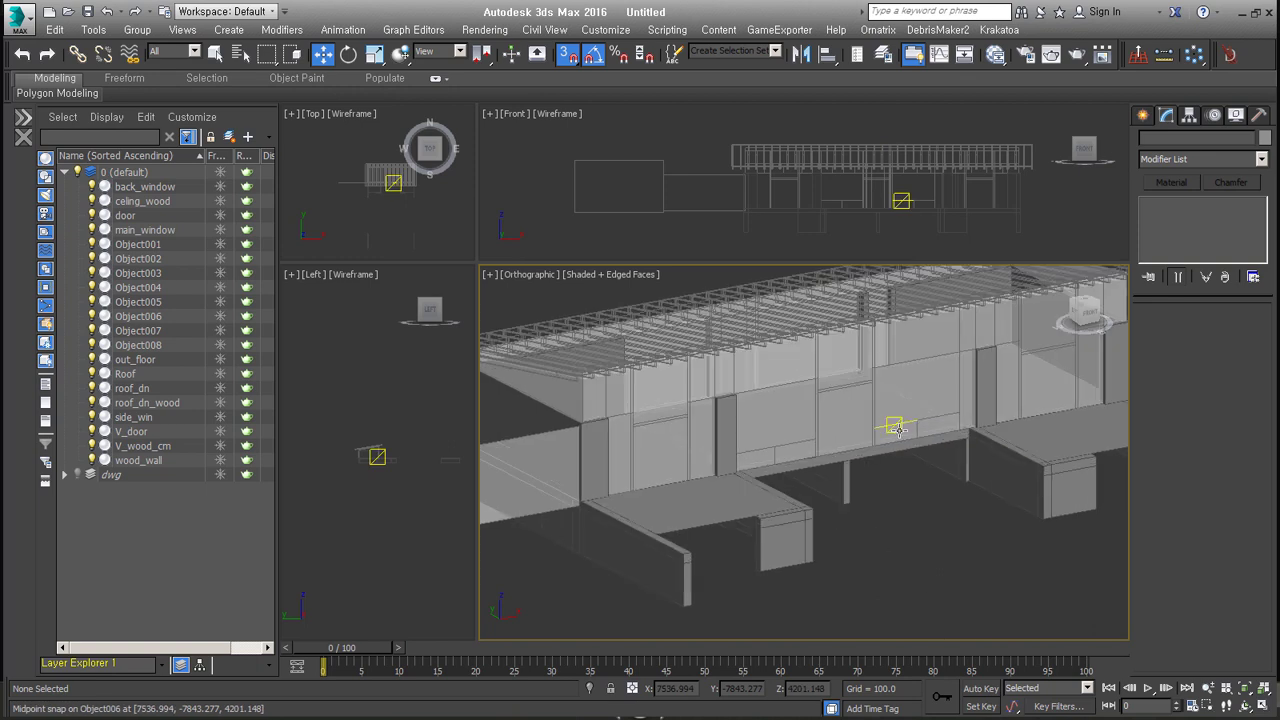
left_click(894, 423)
scroll(829, 543, "up", 3)
left_click(1241, 335)
scroll(894, 414, "down", 2)
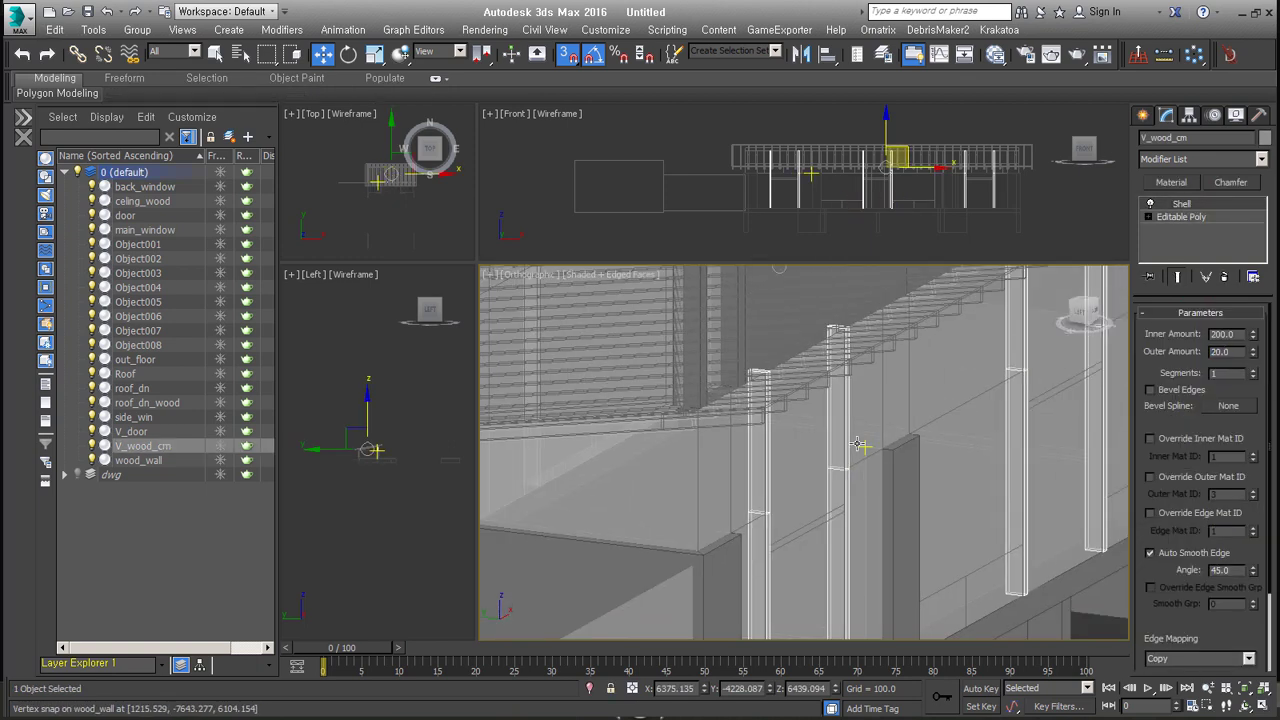
scroll(894, 414, "down", 3)
scroll(894, 414, "down", 3)
scroll(894, 492, "up", 8)
In top view, move the selected vertices of window piece Object005 up along the wall.
scroll(894, 492, "down", 5)
left_click(757, 508)
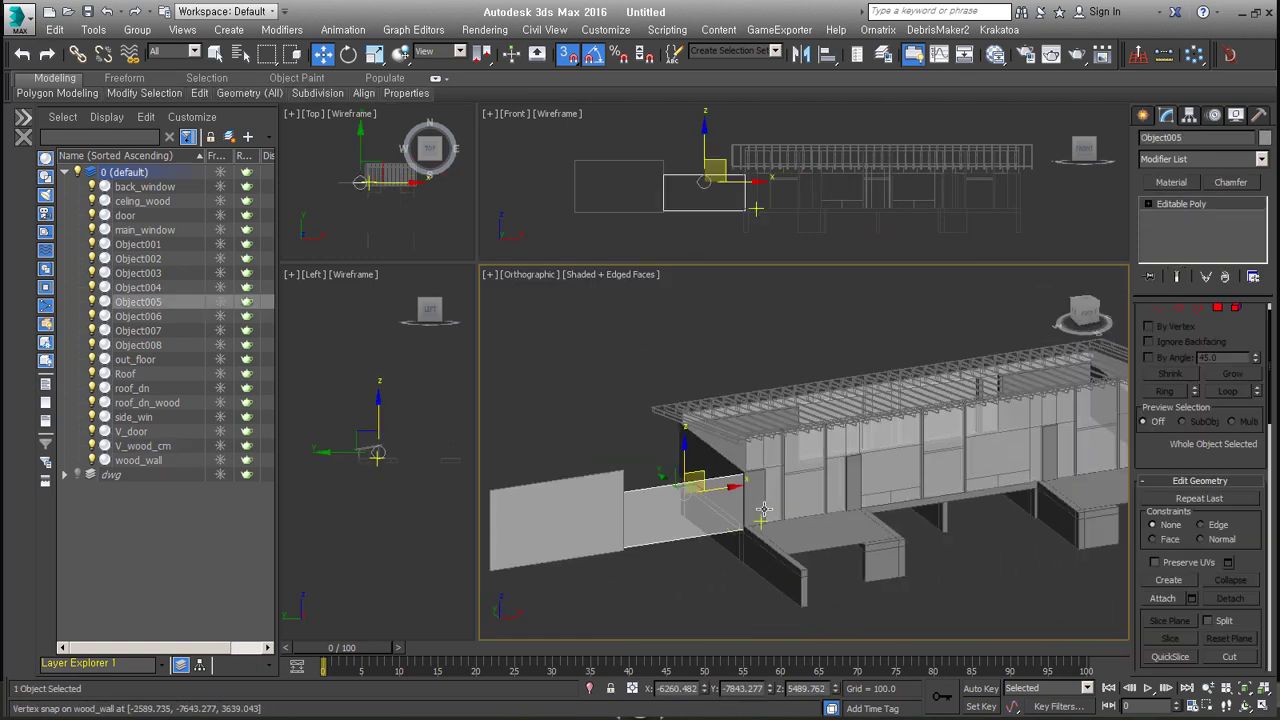
key("t")
key("z")
scroll(762, 537, "up", 3)
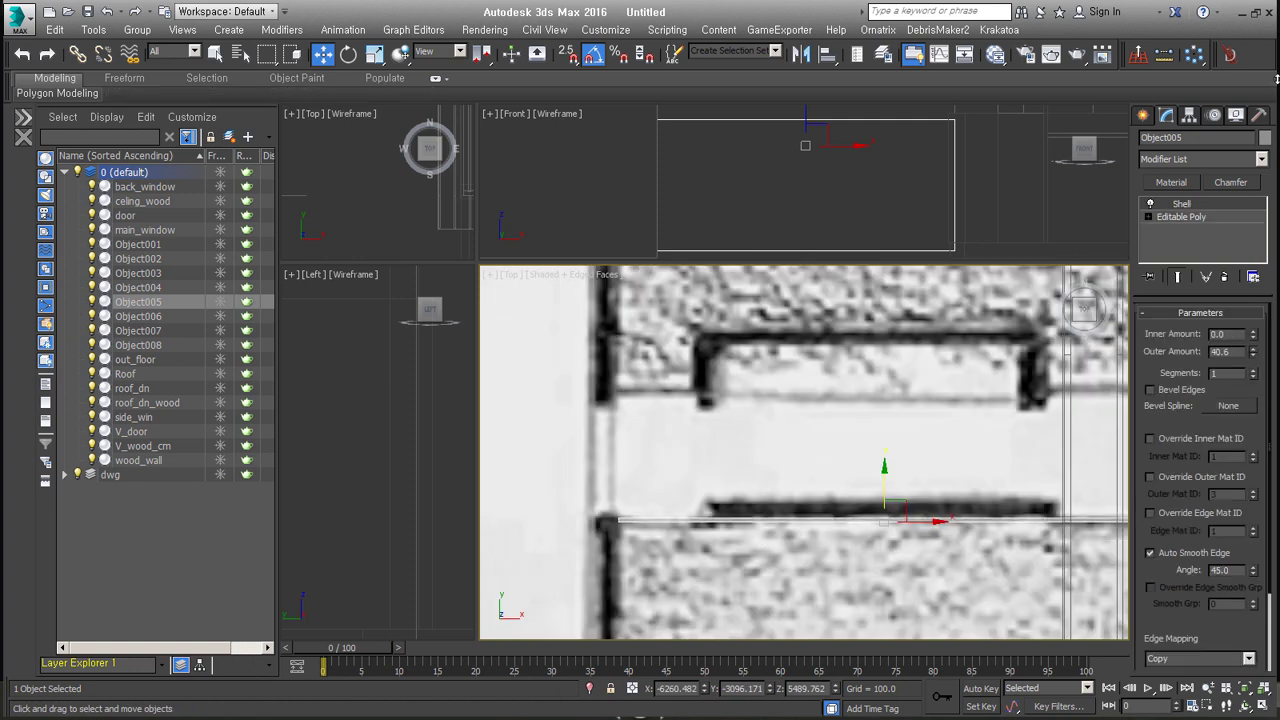
scroll(861, 438, "up", 2)
key("1")
left_click_drag(861, 438, 807, 372)
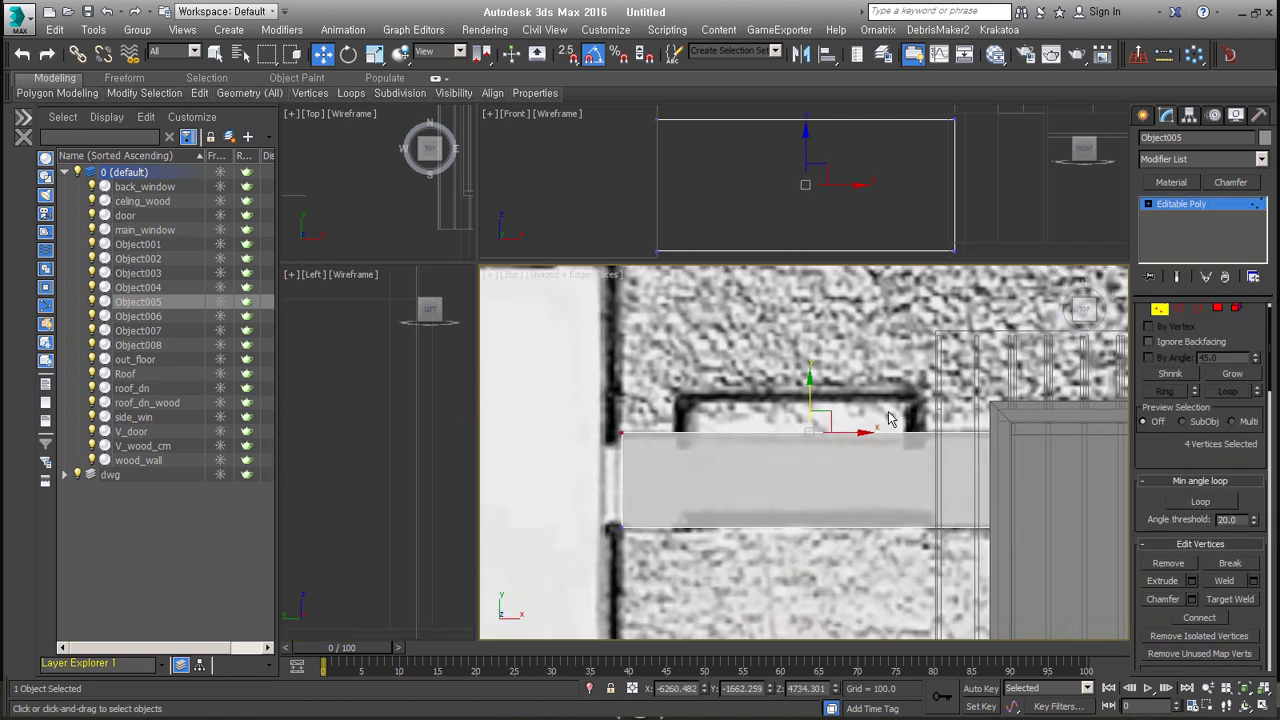
Select Object004 and orbit the view to inspect it.
scroll(815, 353, "down", 5)
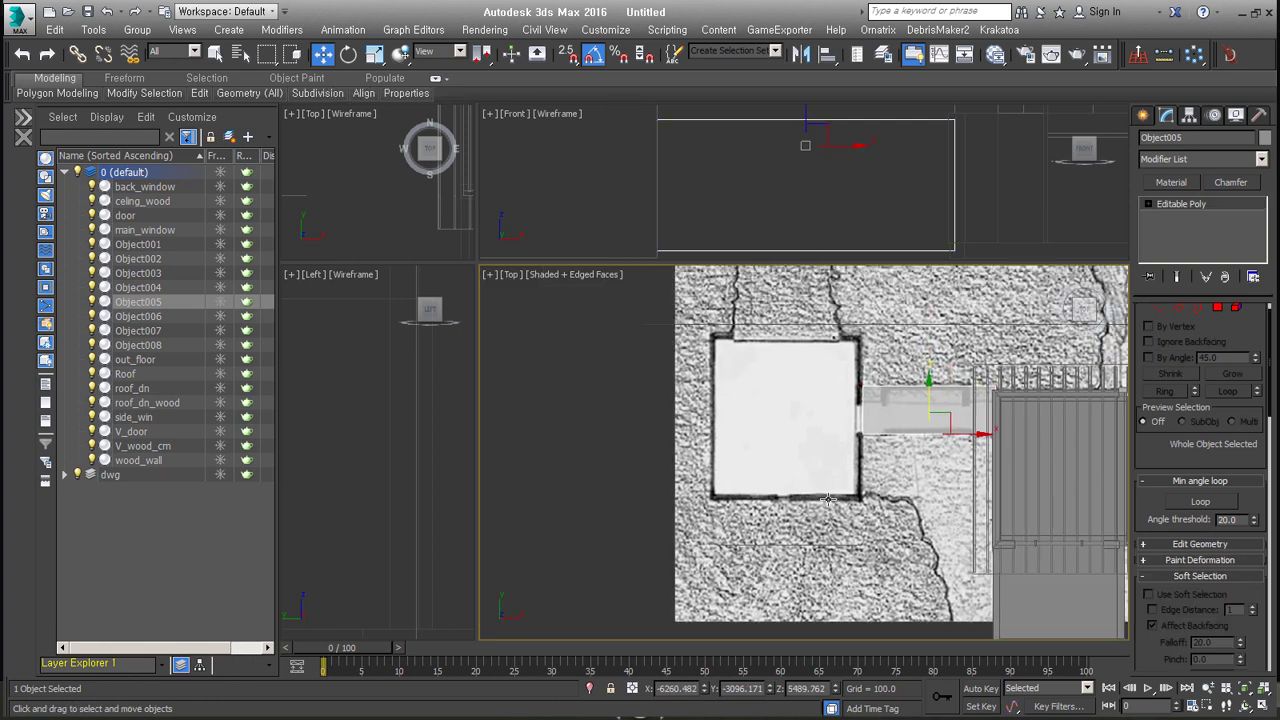
left_click(857, 445)
middle_click_drag(857, 445, 863, 410, "alt")
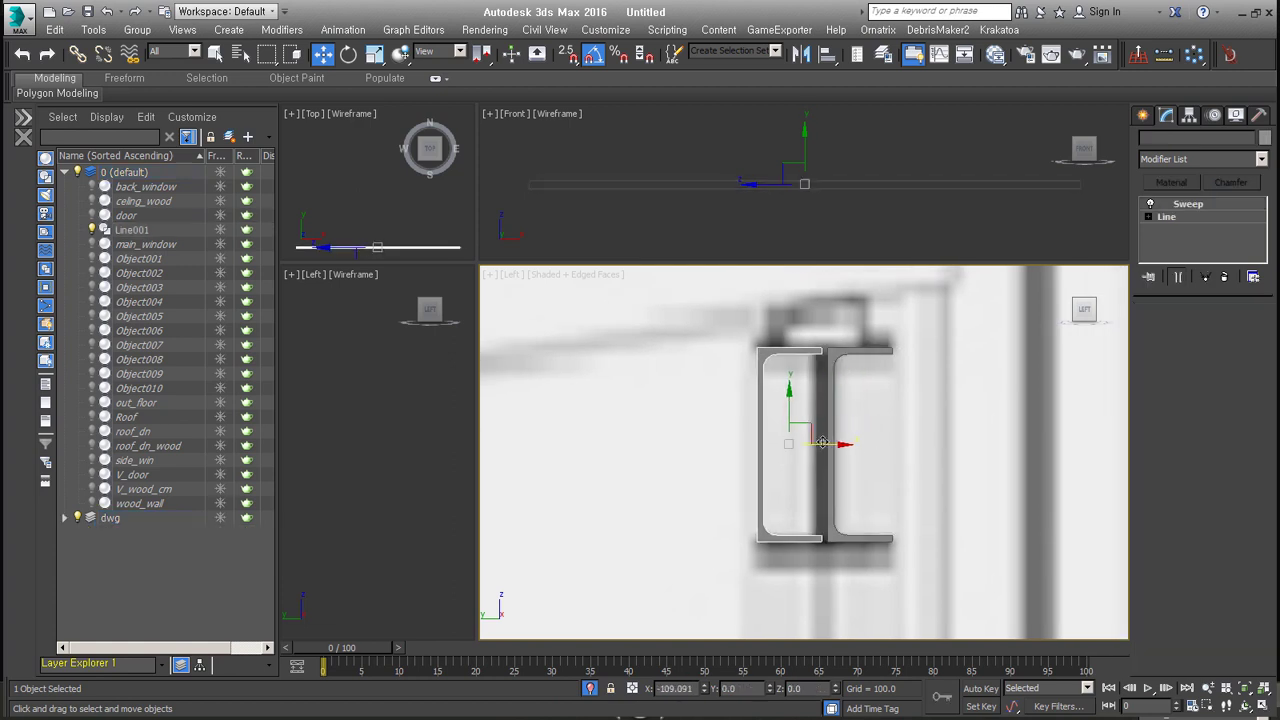
Clone beam Line001 rotated 90° as Line002, then copy the pair as Line003 and Line004.
key("ctrl+v")
key("Return")
type("90")
key("Return")
left_click(705, 446, "ctrl")
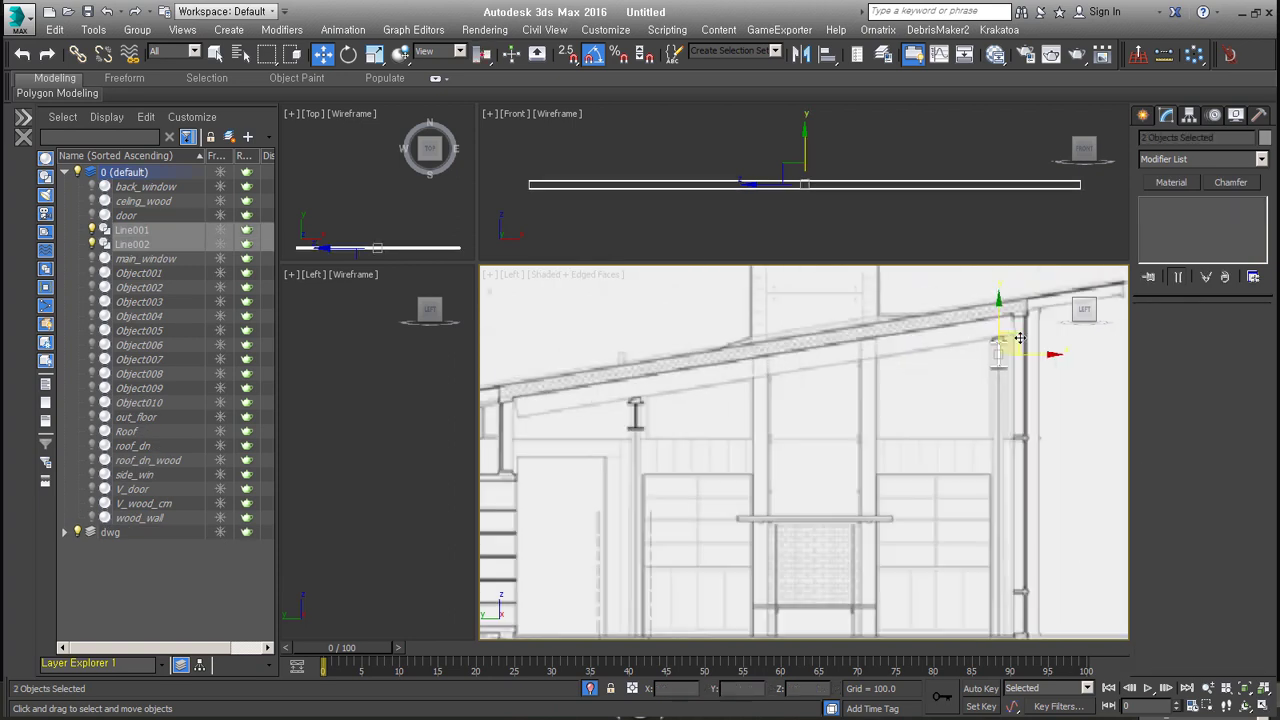
key("ctrl+v")
key("Return")
left_click(524, 543)
End isolation to show the whole building and inspect window sill Object007 and Object008.
key("alt+q")
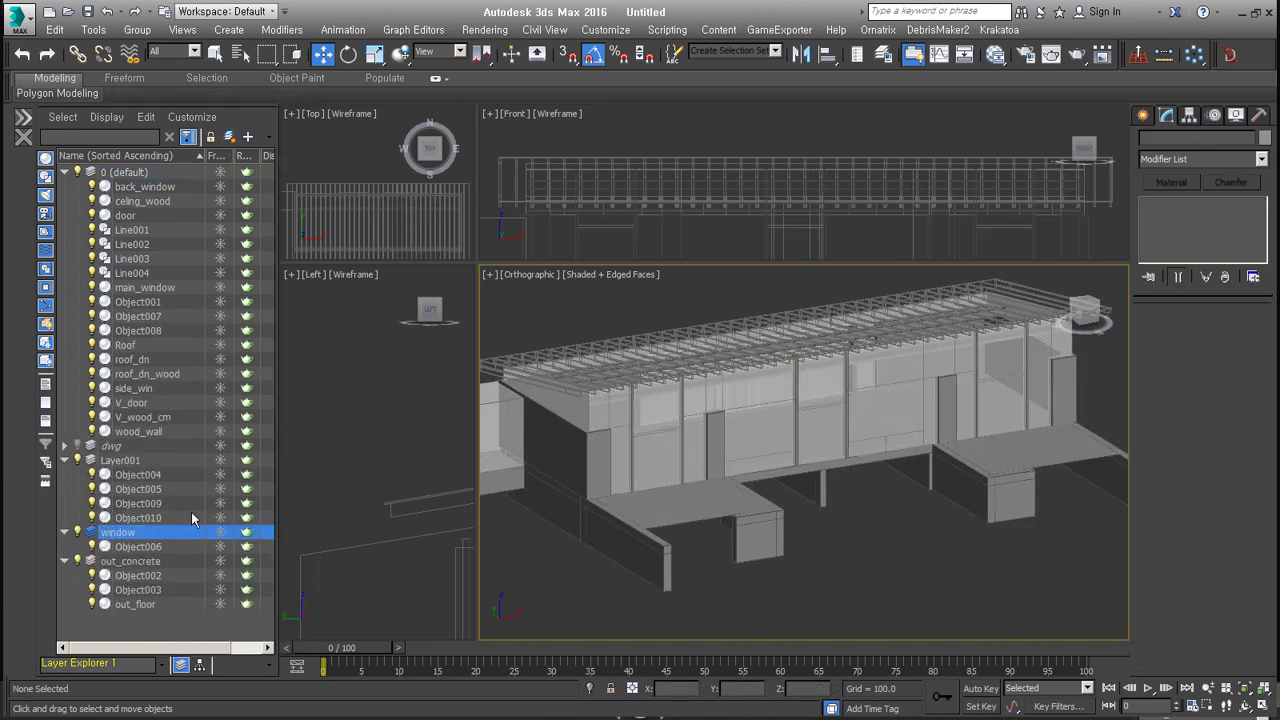
scroll(700, 420, "down", 3)
scroll(786, 389, "up", 4)
left_click(737, 409)
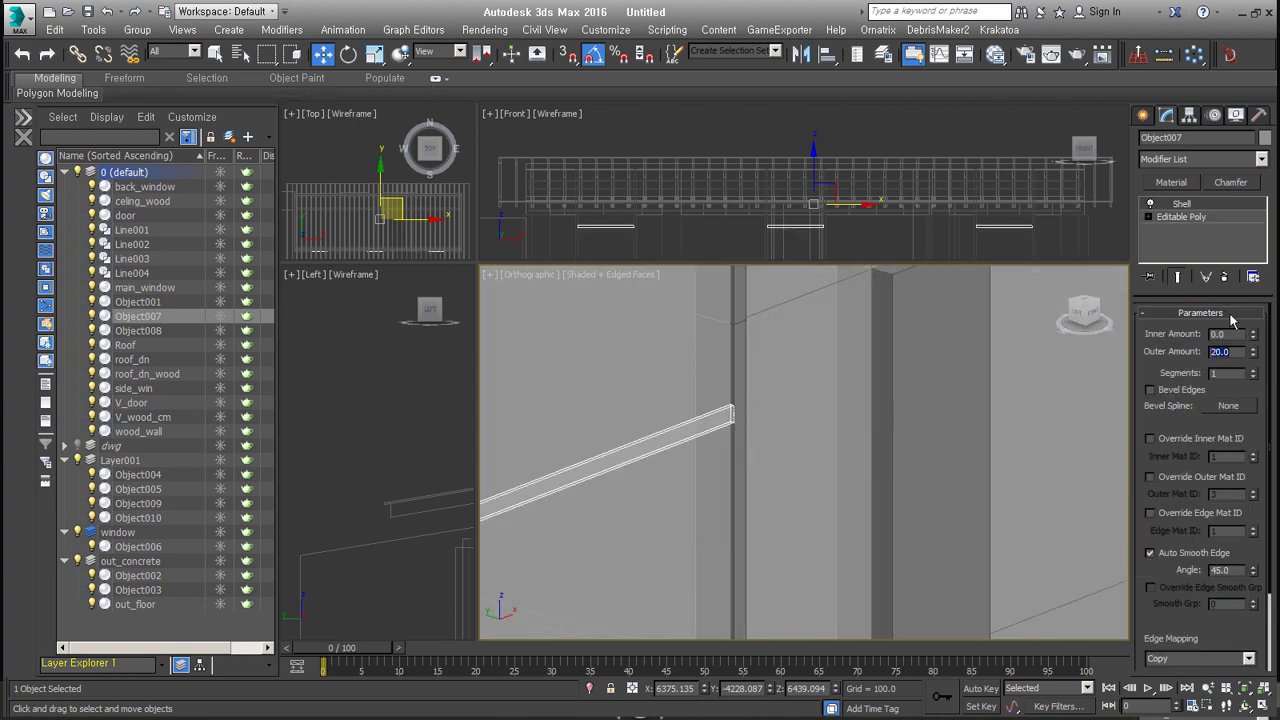
scroll(850, 450, "down", 4)
left_click(943, 500)
mouse_move(943, 500)
middle_mouse_down("alt")
mouse_move(930, 480)
mouse_move(944, 489)
mouse_move(988, 394)
middle_mouse_up("alt")
Inspect concrete ledge Object002 in wireframe and polygon mode with snapping turned on.
left_click(988, 394)
key("F3")
key("s")
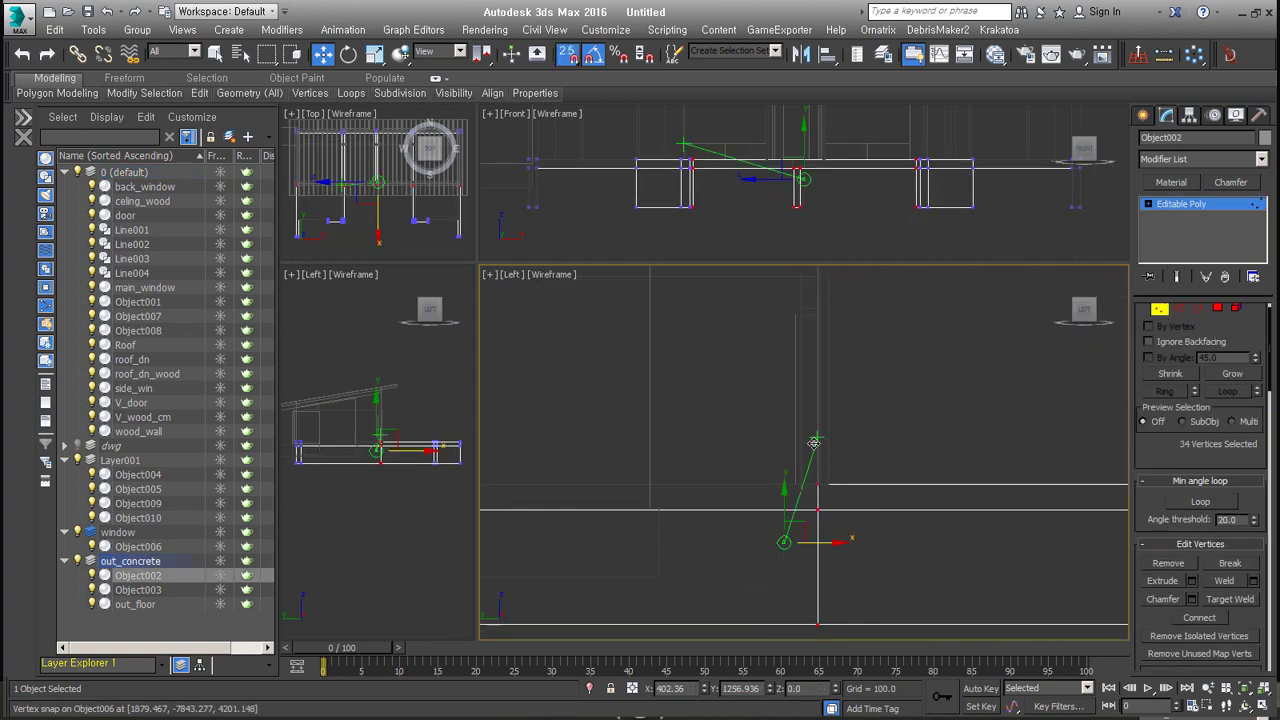
key("F3")
key("4")
middle_click_drag(800, 450, 808, 475, "alt")
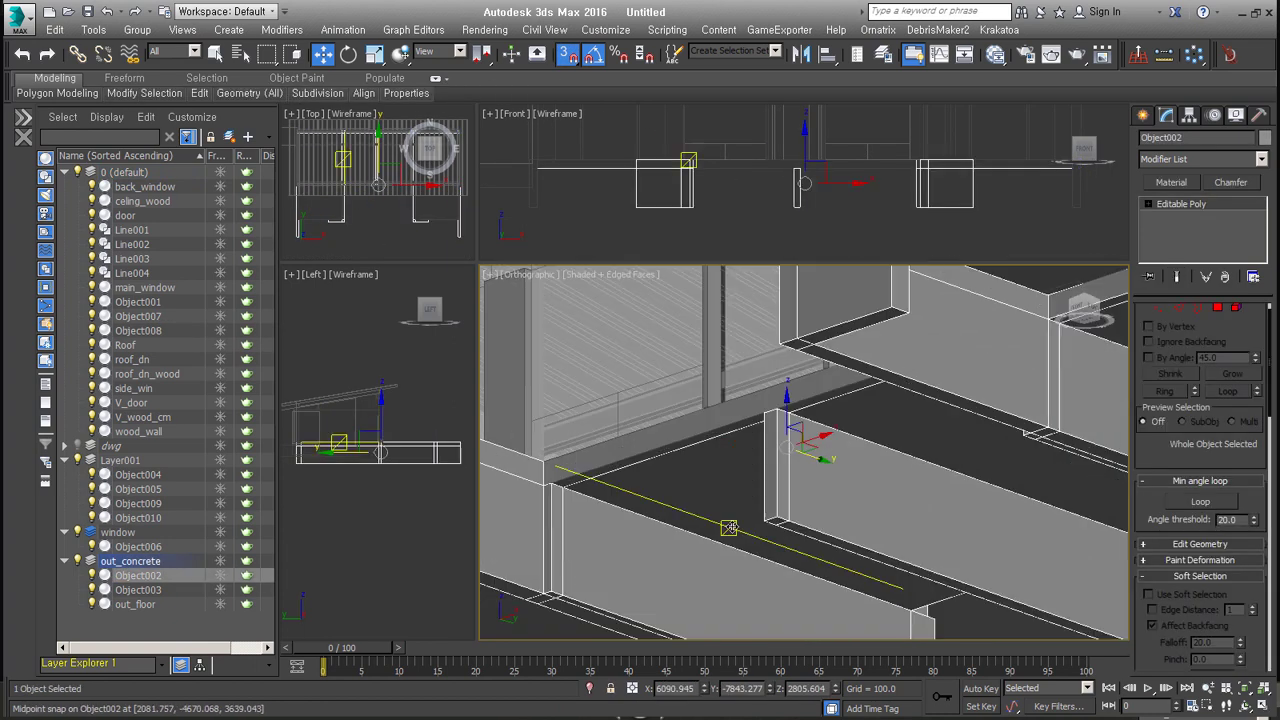
scroll(808, 475, "up", 3)
scroll(863, 564, "down", 3)
key("4")
left_click(1047, 578)
scroll(1047, 578, "down", 5)
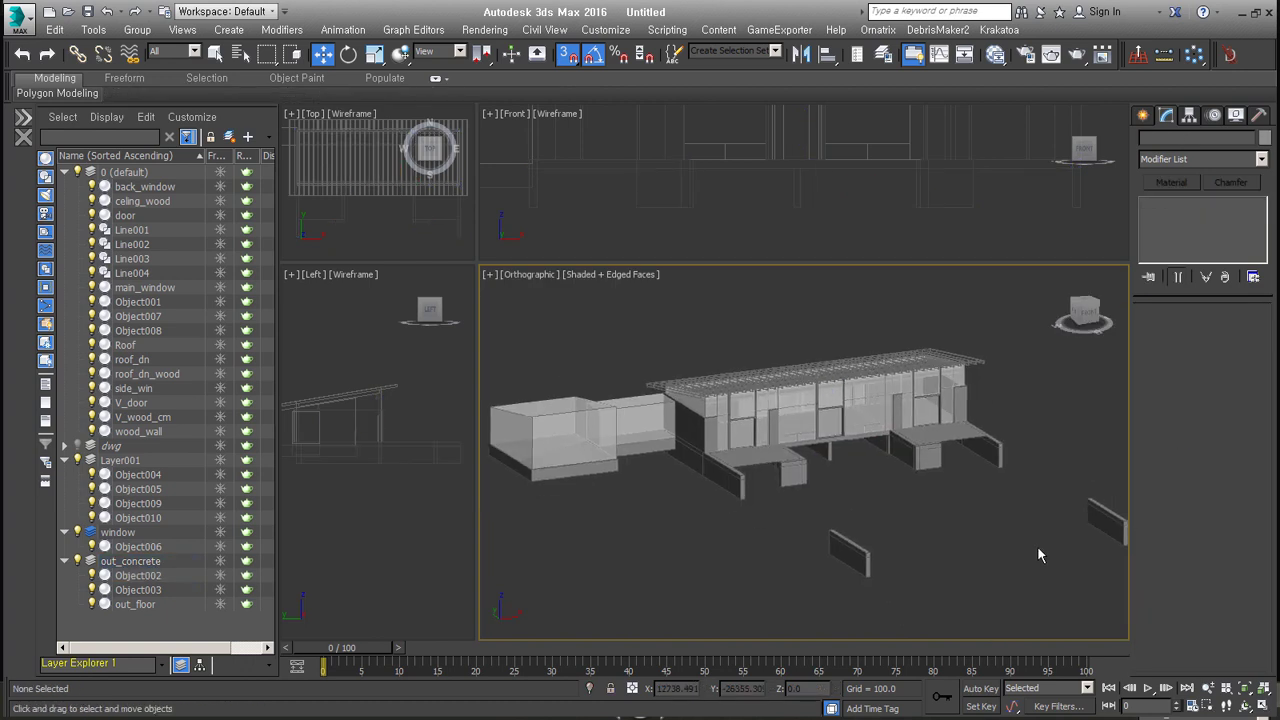
mouse_move(1037, 555)
middle_mouse_down("alt")
mouse_move(909, 513)
mouse_move(927, 516)
middle_mouse_up("alt")
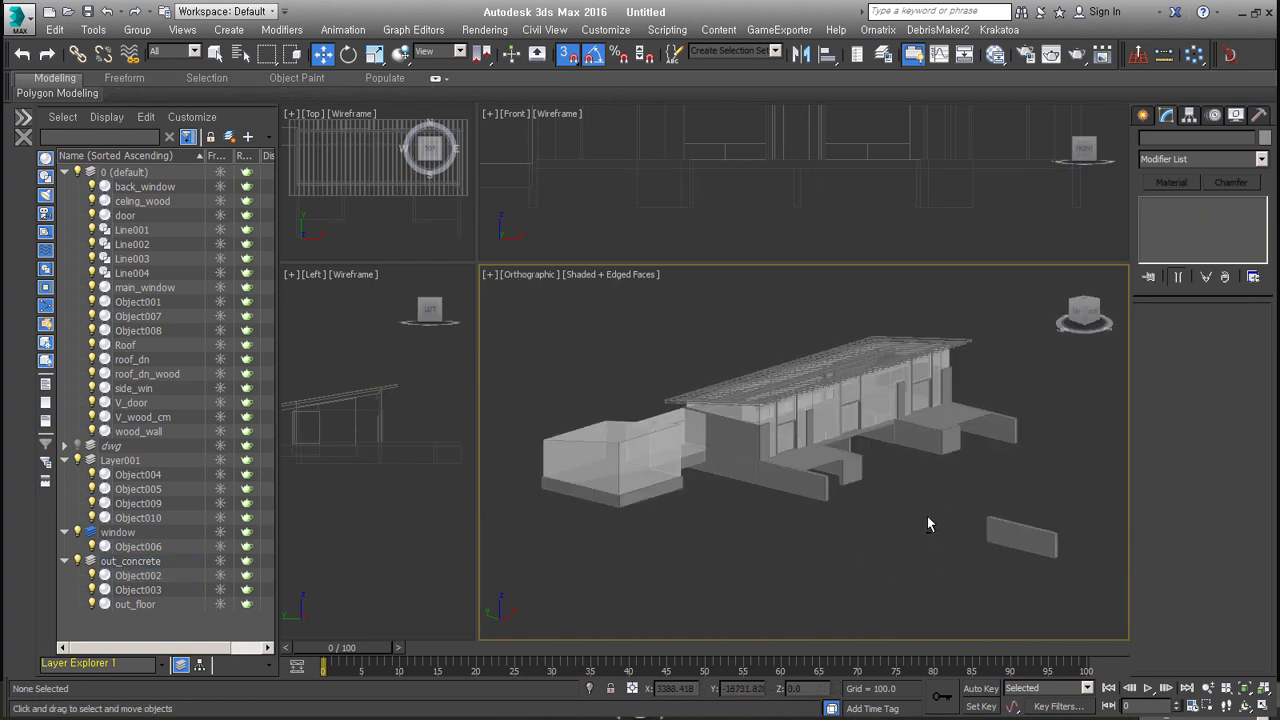
Switch the main view to perspective, shift it slightly right, and open Save File As.
left_click(927, 516)
key("p")
scroll(995, 440, "up", 3)
scroll(995, 440, "up", 4)
scroll(960, 480, "down", 1)
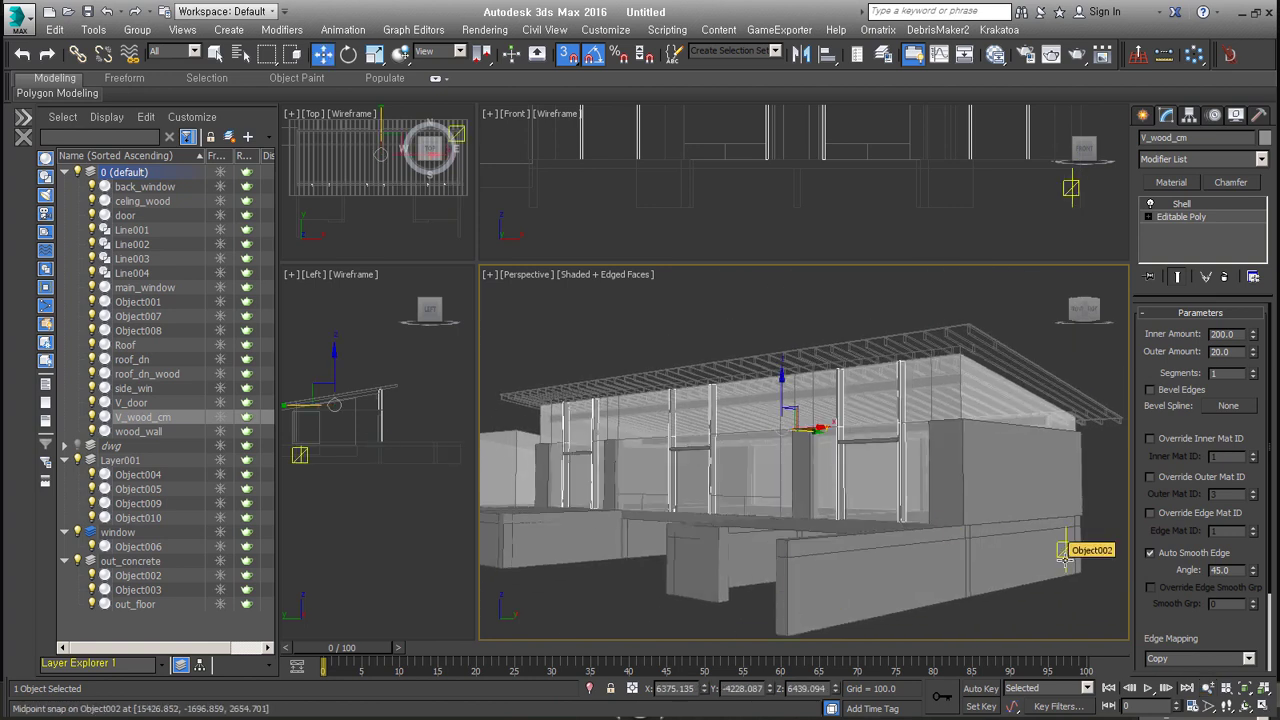
middle_click_drag(815, 400, 835, 400)
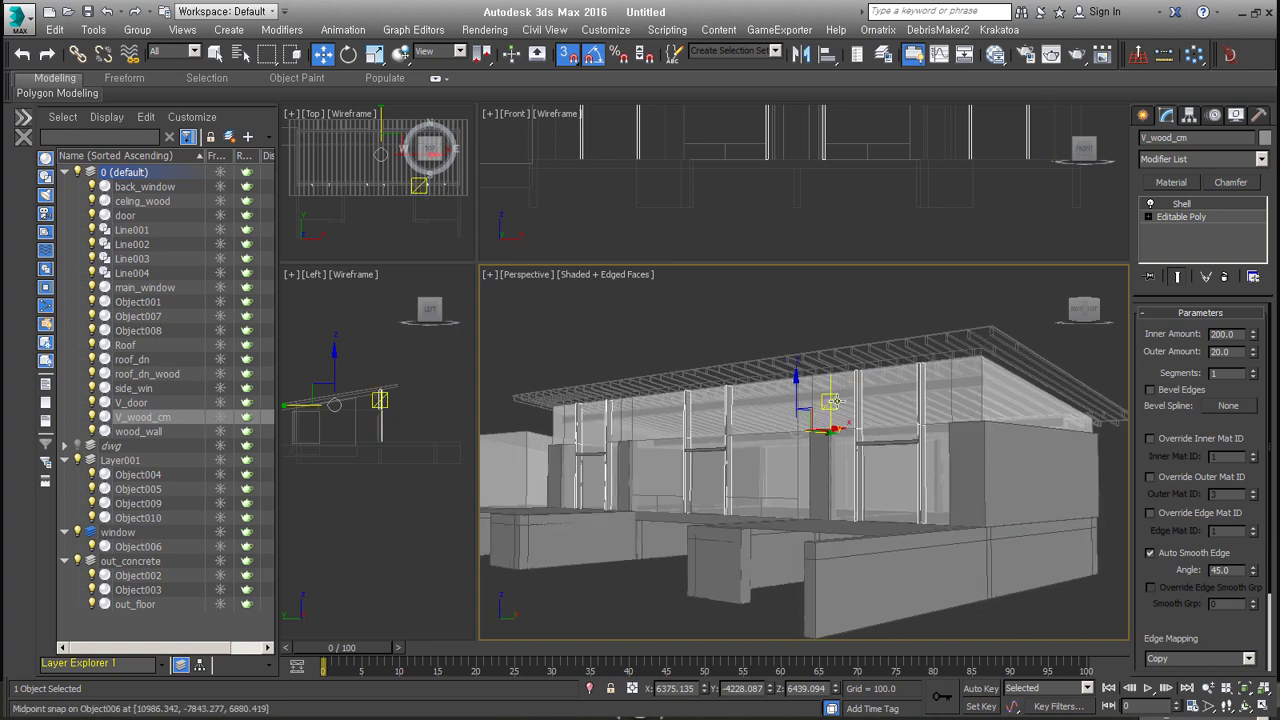
key("ctrl+s")
Enter the file name a01 and confirm saving the model.
type("a01")
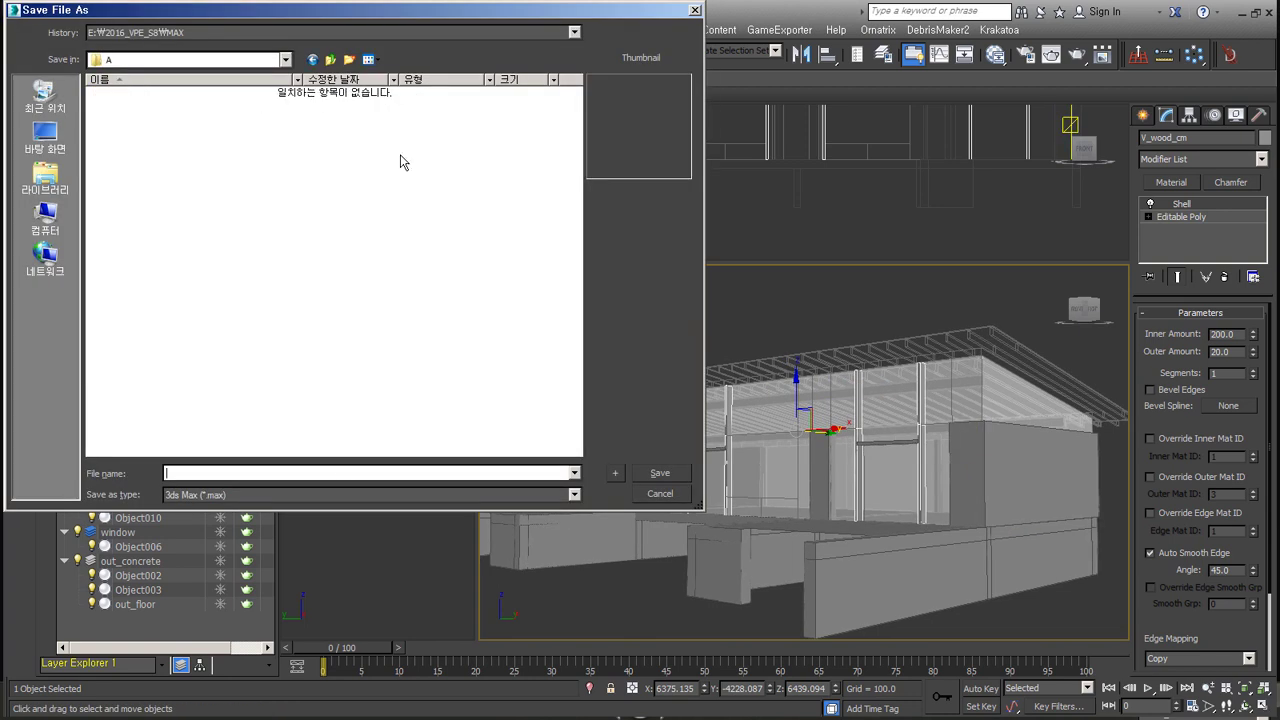
key("Return")
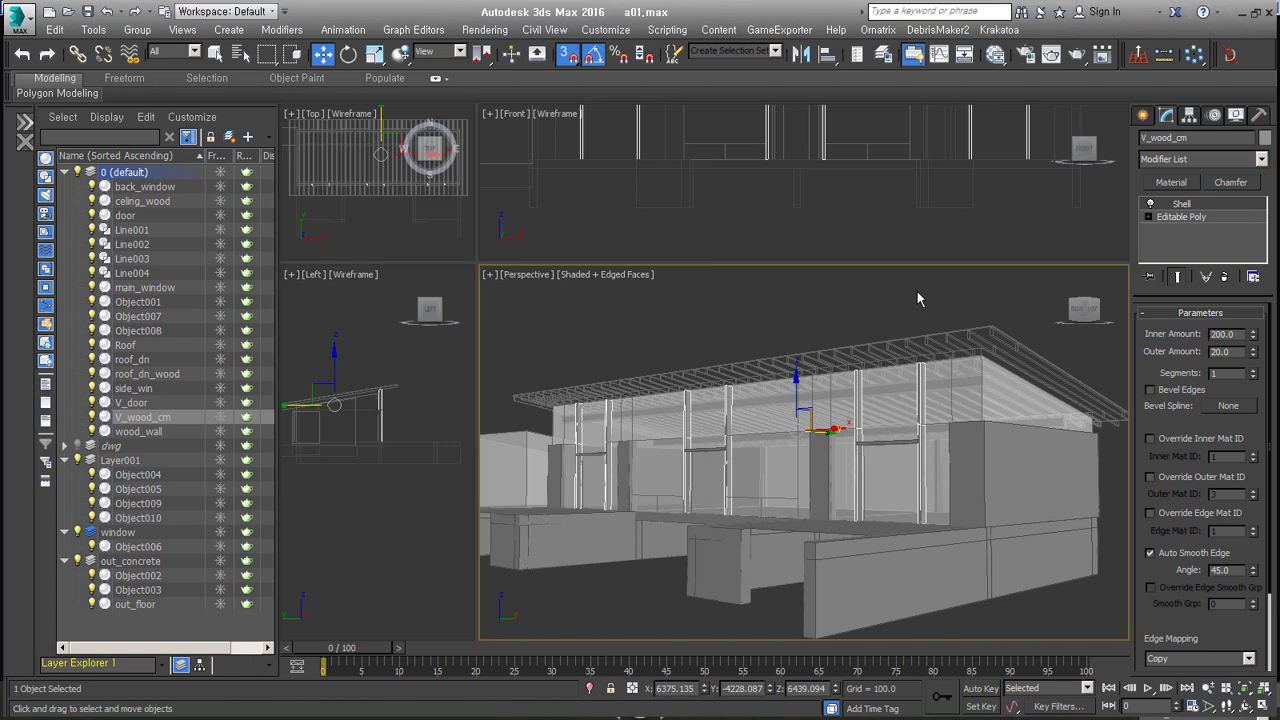